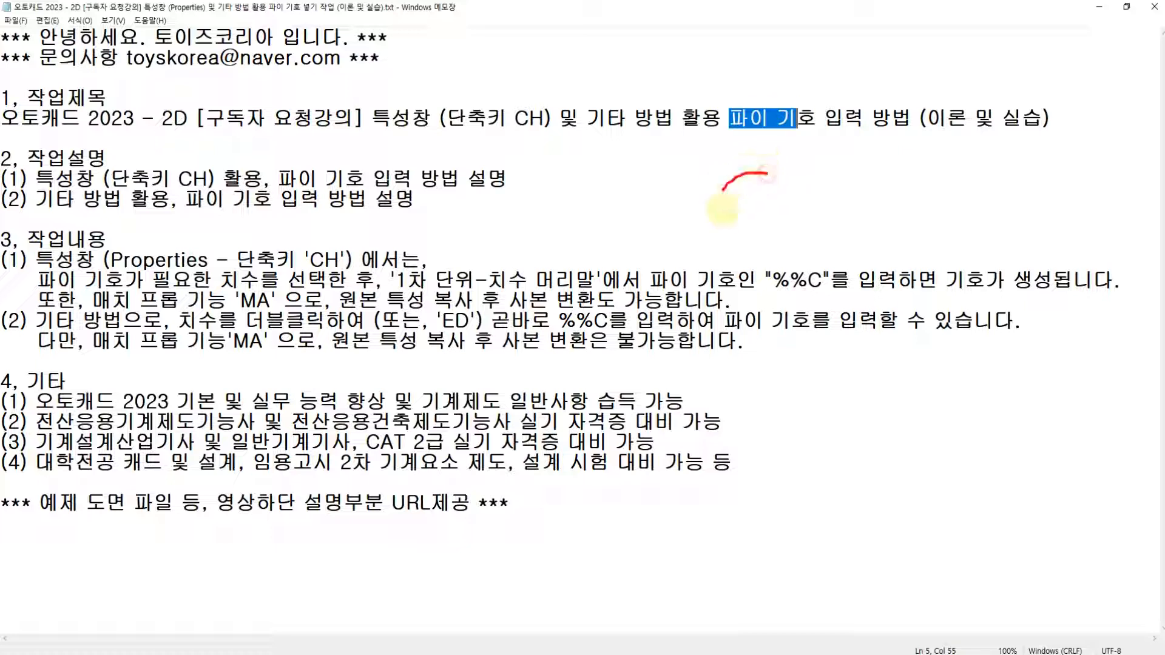
- Read the lesson title and the two task description lines on entering the diameter symbol
click(817, 117)
drag(906, 118, 172, 124)
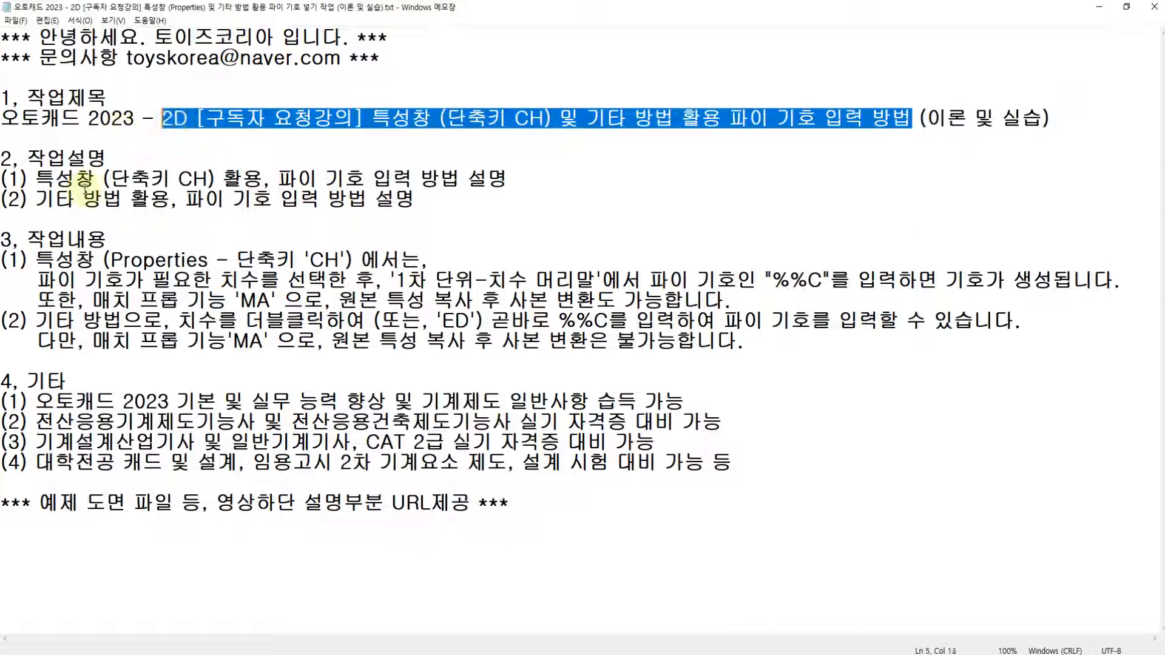
click(80, 181)
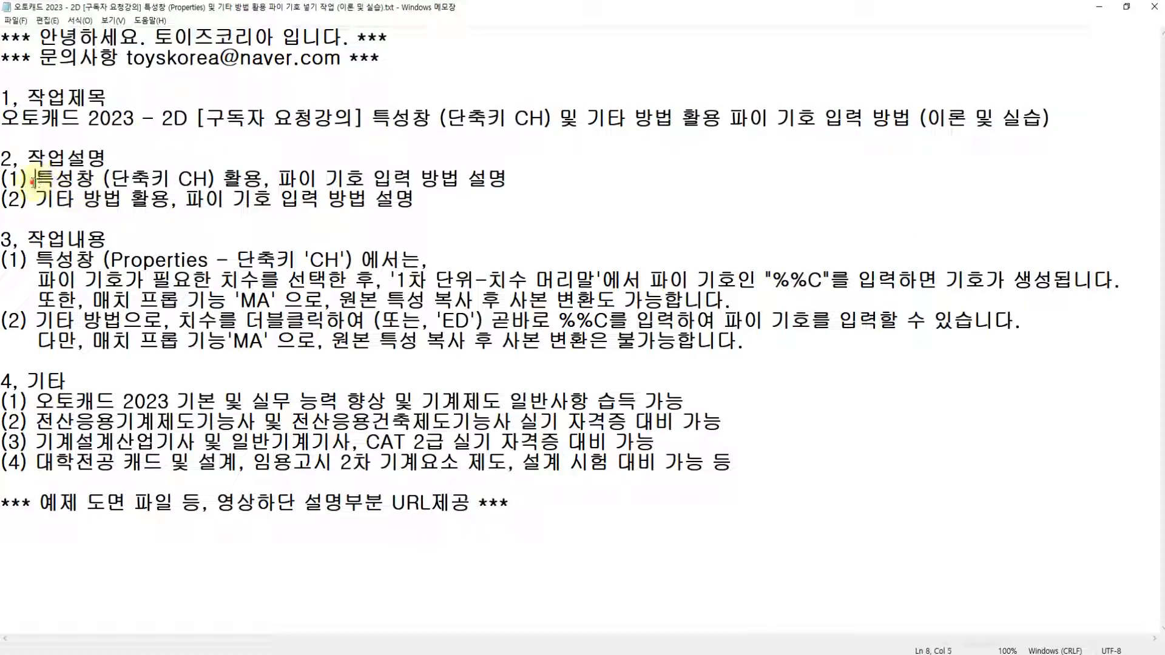
drag(33, 180, 507, 180)
click(279, 179)
click(37, 198)
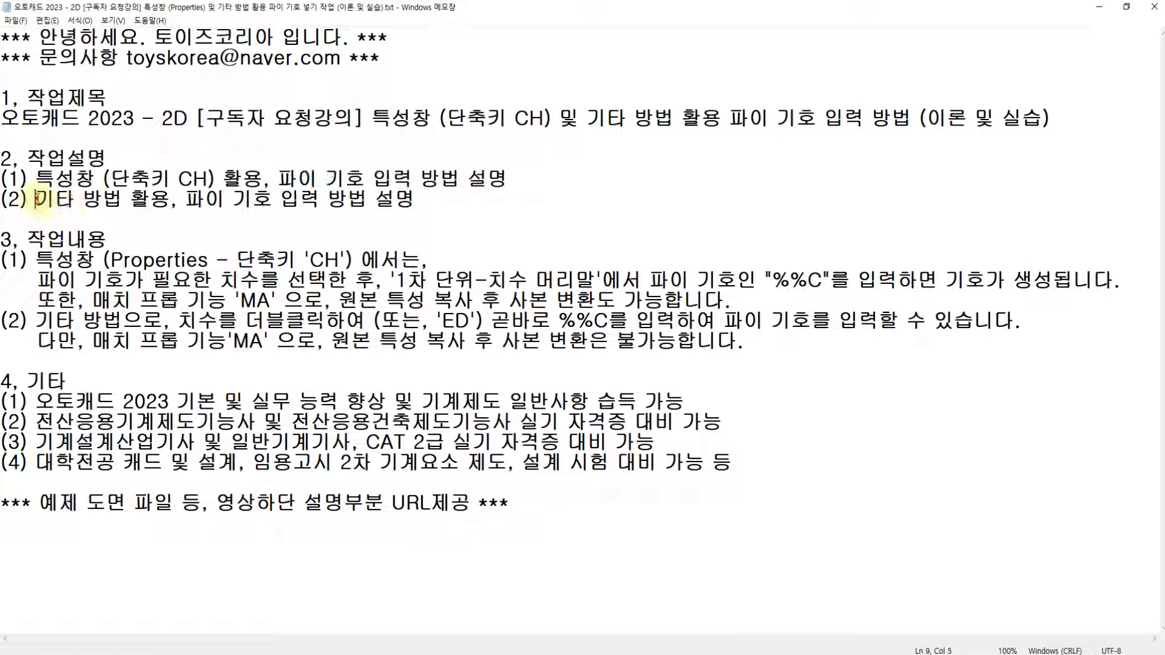
drag(36, 199, 425, 200)
click(435, 203)
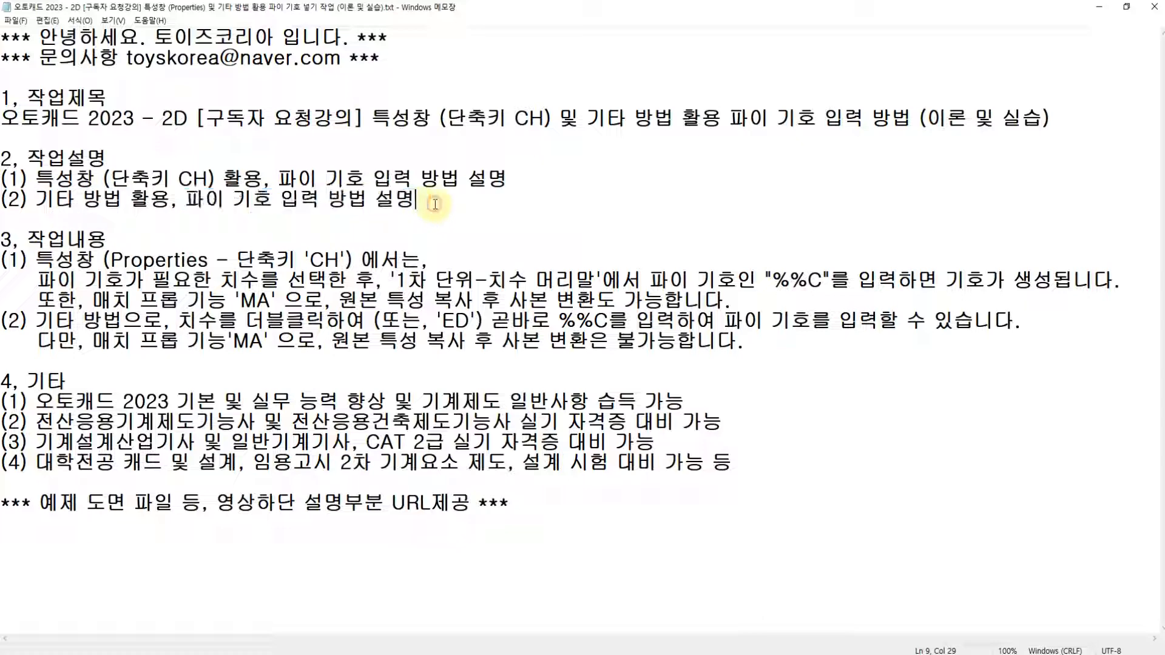
click(509, 179)
- Read the first method, which uses the Properties palette (CH) and the primary units dimension prefix for the diameter symbol
drag(3, 256, 754, 343)
click(370, 278)
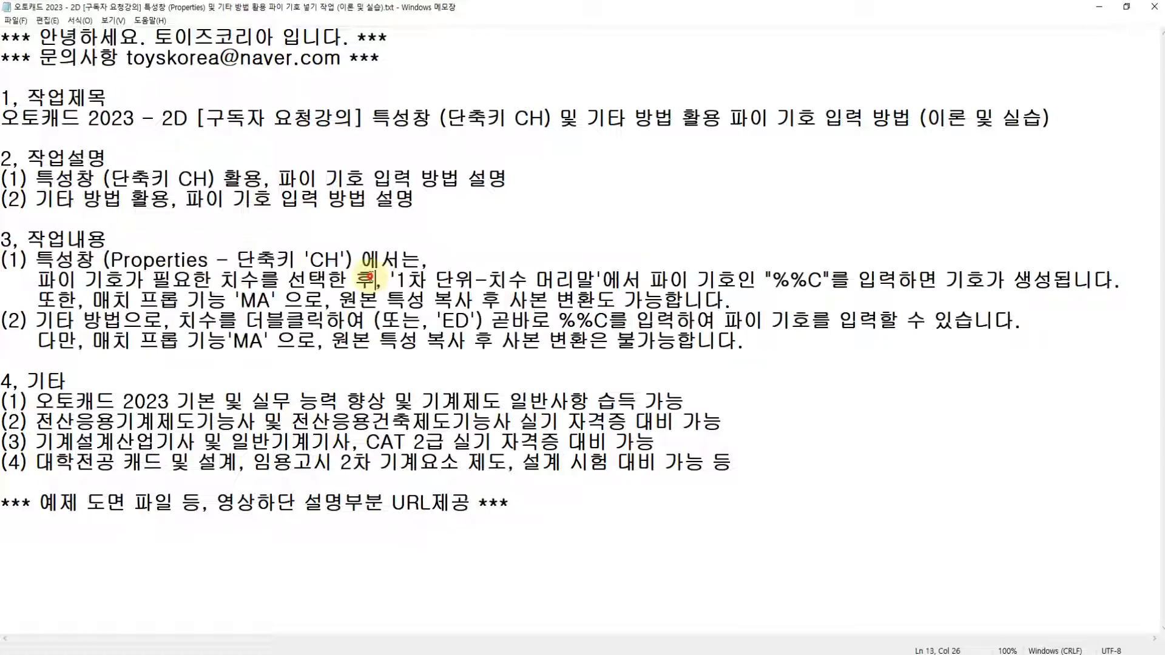
drag(36, 260, 95, 260)
drag(237, 260, 344, 252)
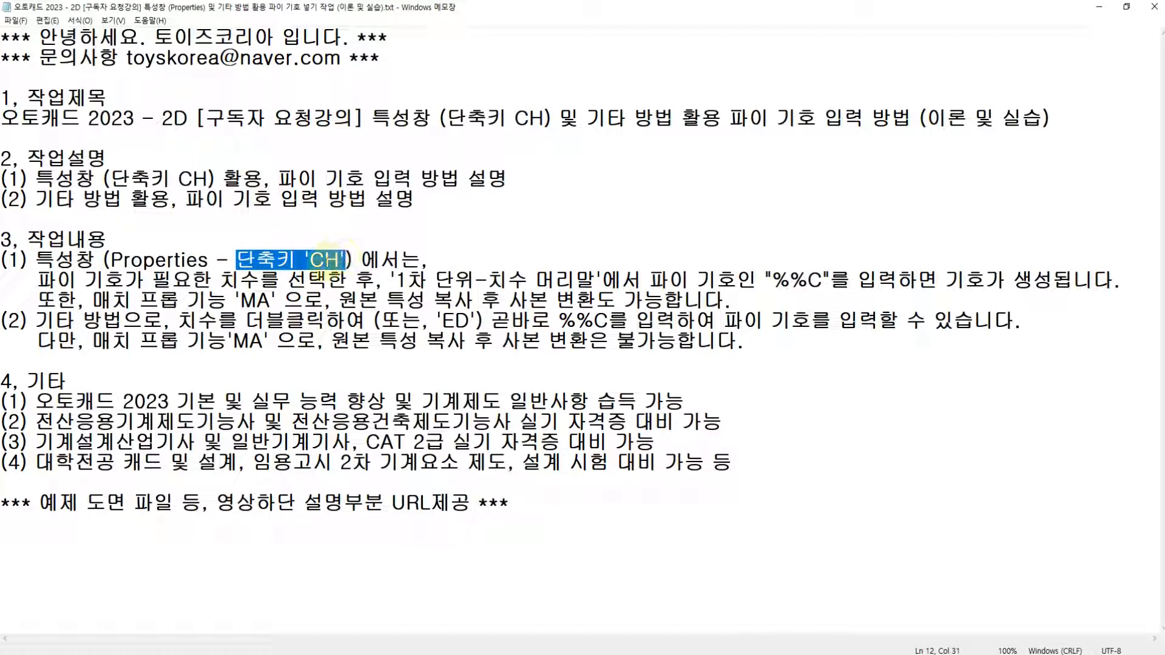
drag(37, 280, 226, 286)
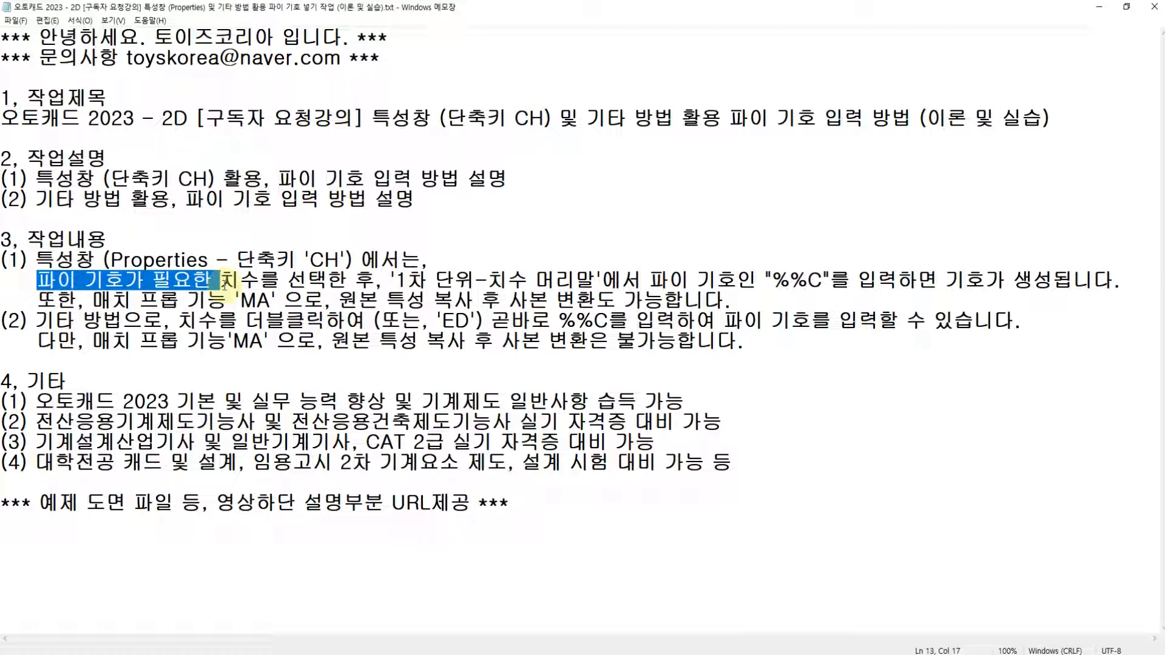
click(224, 284)
double_click(236, 281)
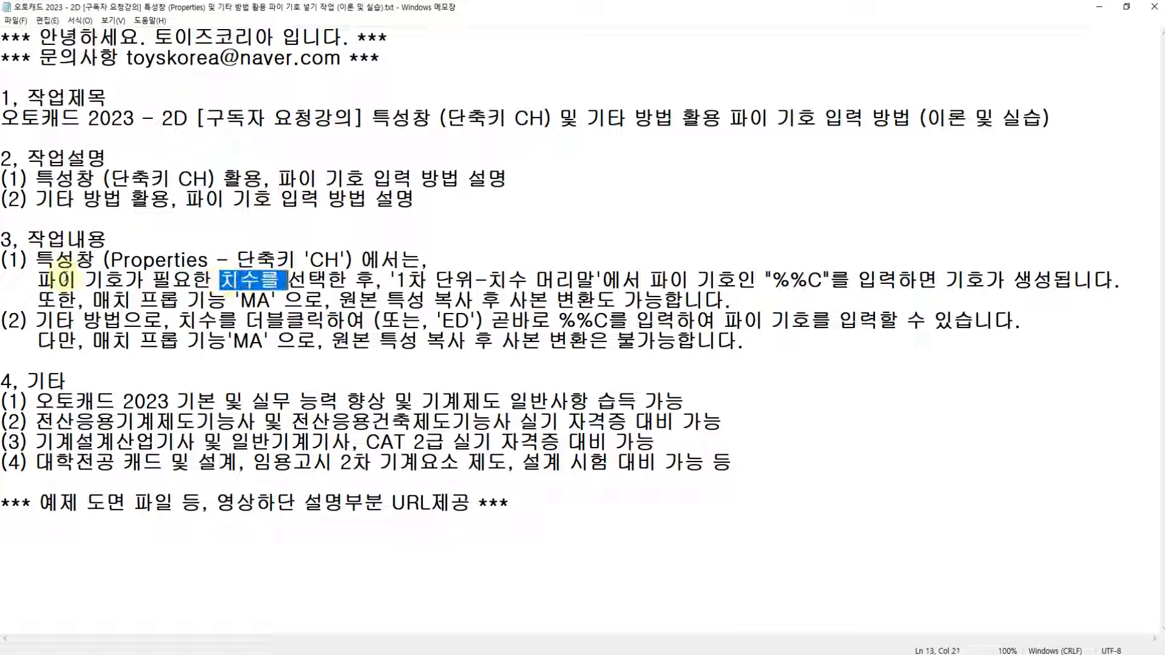
drag(37, 281, 736, 281)
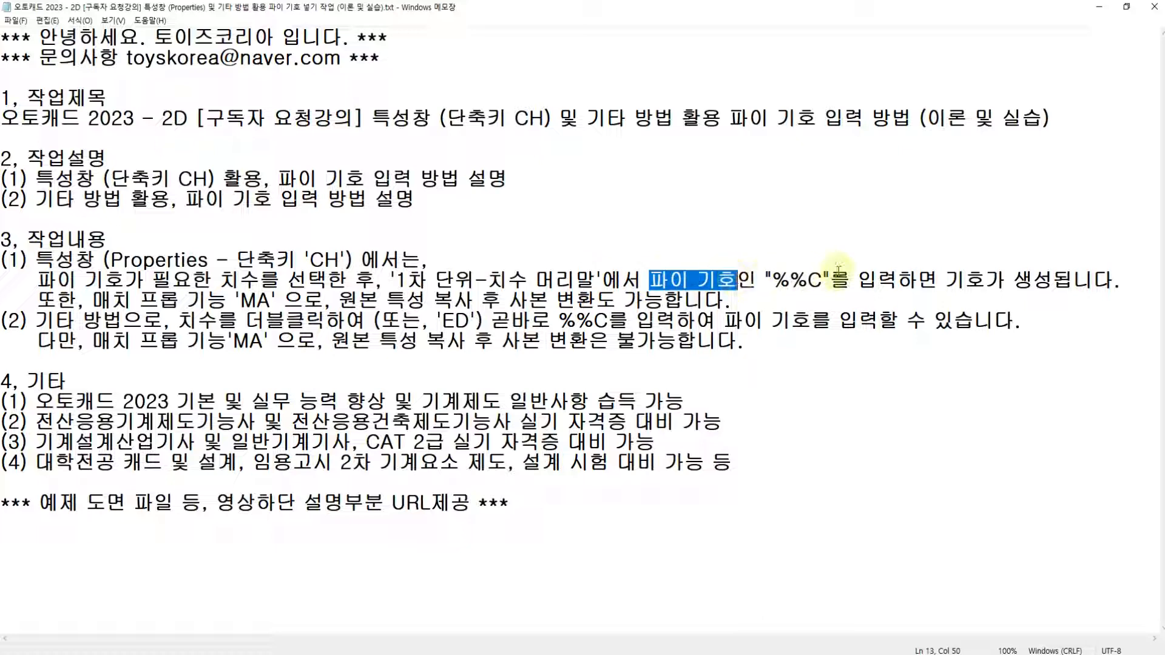
mouse_move(764, 294)
mouse_down()
mouse_move(824, 251)
mouse_move(832, 286)
mouse_up()
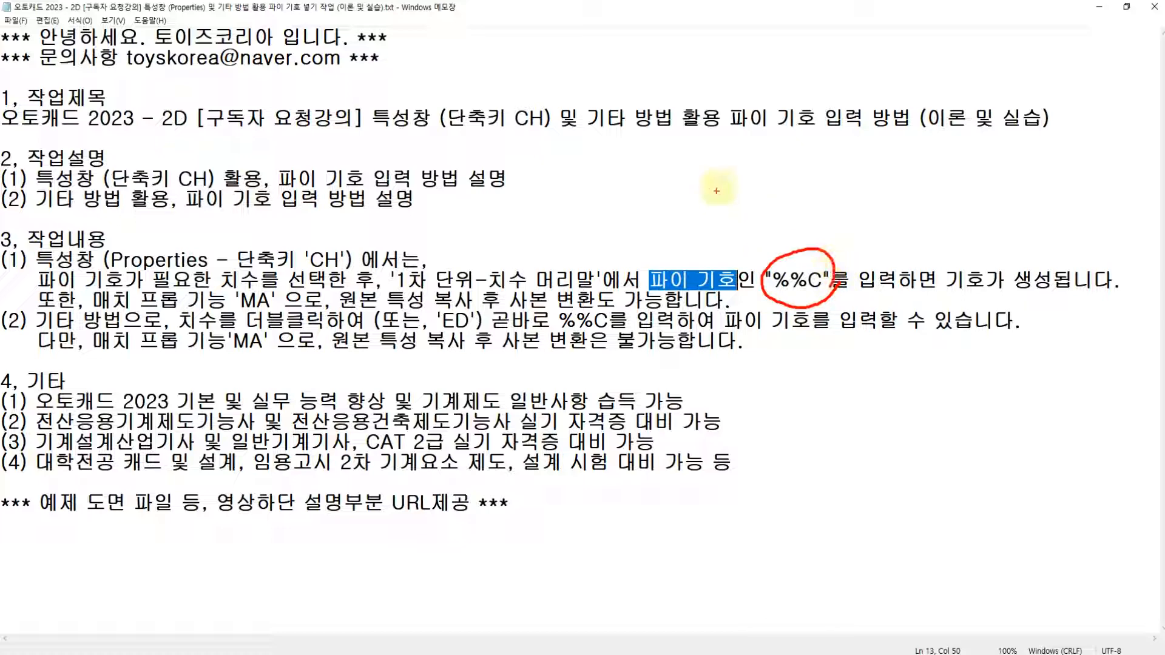
mouse_move(722, 184)
mouse_down()
mouse_move(748, 176)
mouse_move(711, 177)
mouse_up()
drag(771, 149, 711, 238)
mouse_move(817, 178)
mouse_down()
mouse_move(793, 204)
mouse_move(864, 229)
mouse_move(873, 250)
mouse_up()
mouse_move(917, 210)
mouse_down()
mouse_move(928, 207)
mouse_move(912, 320)
mouse_up()
drag(982, 215, 908, 333)
key(ctrl+z)
key(ctrl+z)
key(ctrl+z)
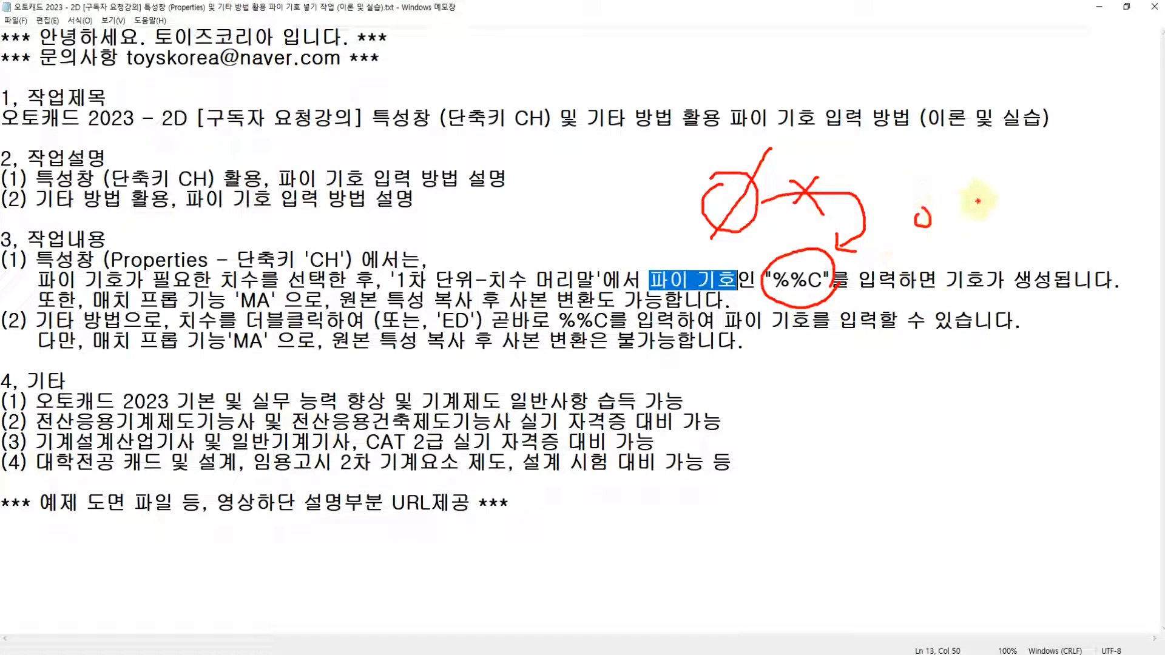
drag(978, 200, 877, 312)
drag(929, 276, 932, 282)
drag(1033, 214, 958, 320)
mouse_move(963, 252)
mouse_down()
mouse_move(975, 258)
mouse_move(962, 260)
mouse_up()
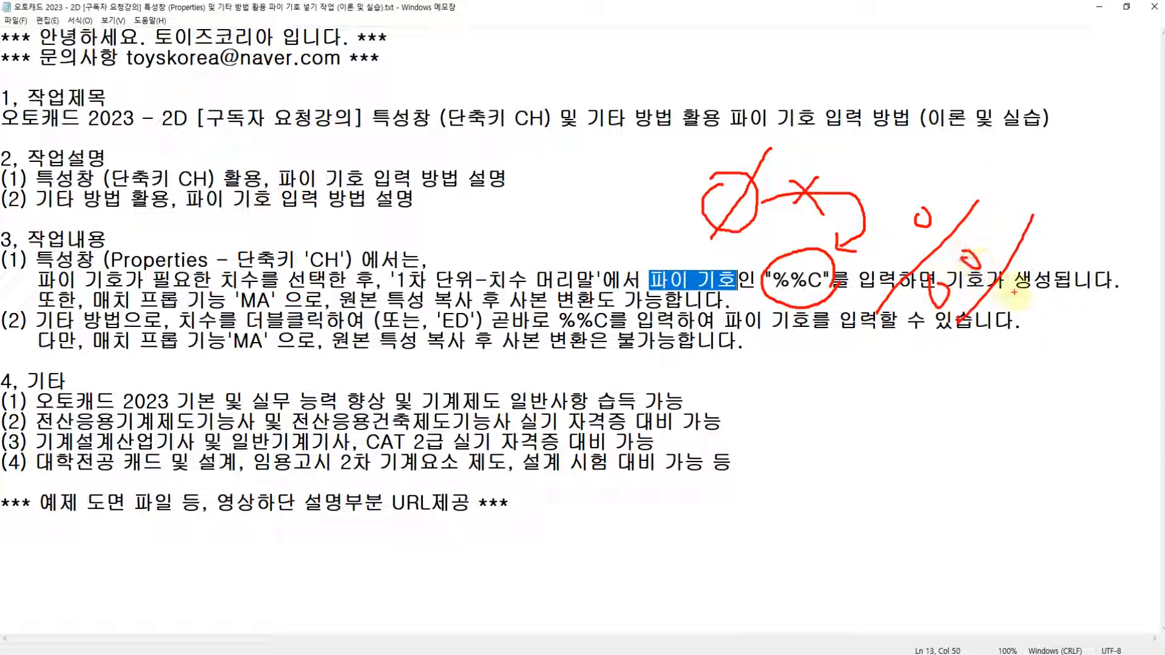
mouse_move(1086, 244)
mouse_down()
mouse_move(1045, 279)
mouse_move(1096, 310)
mouse_up()
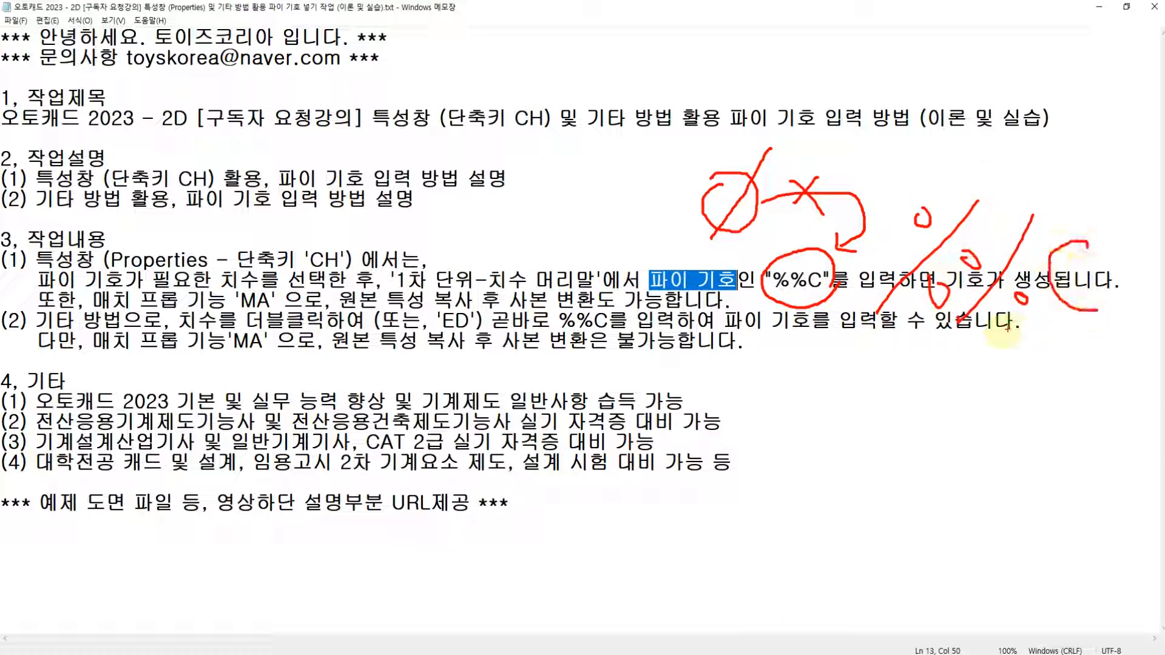
key(Escape)
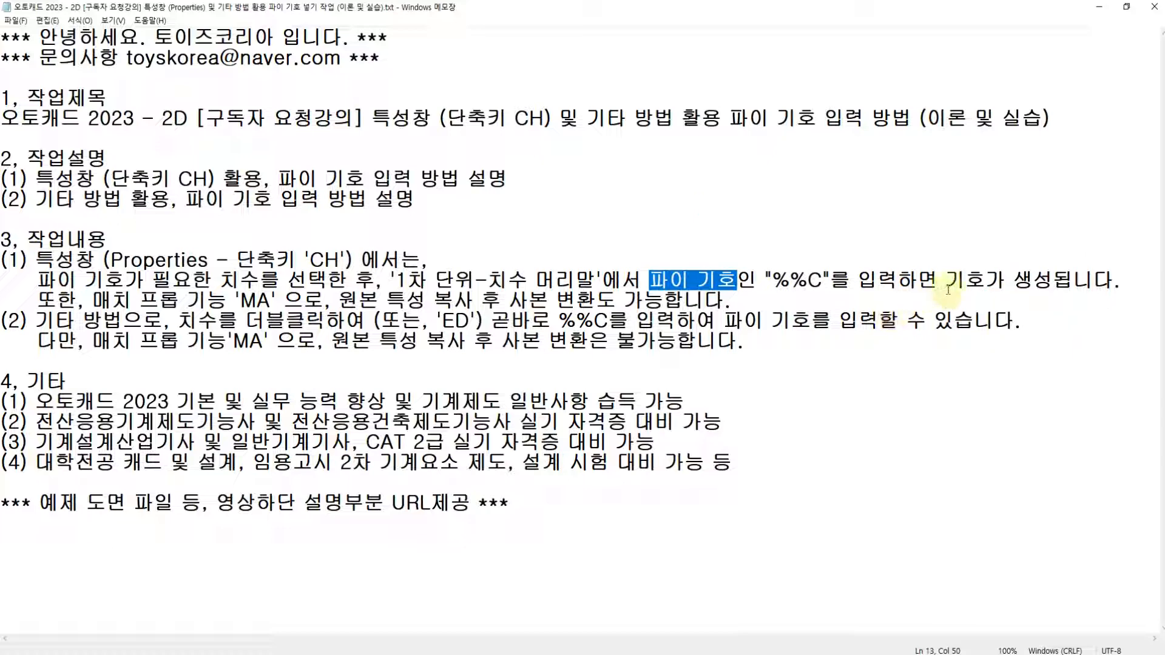
key(ctrl+2)
drag(970, 283, 974, 306)
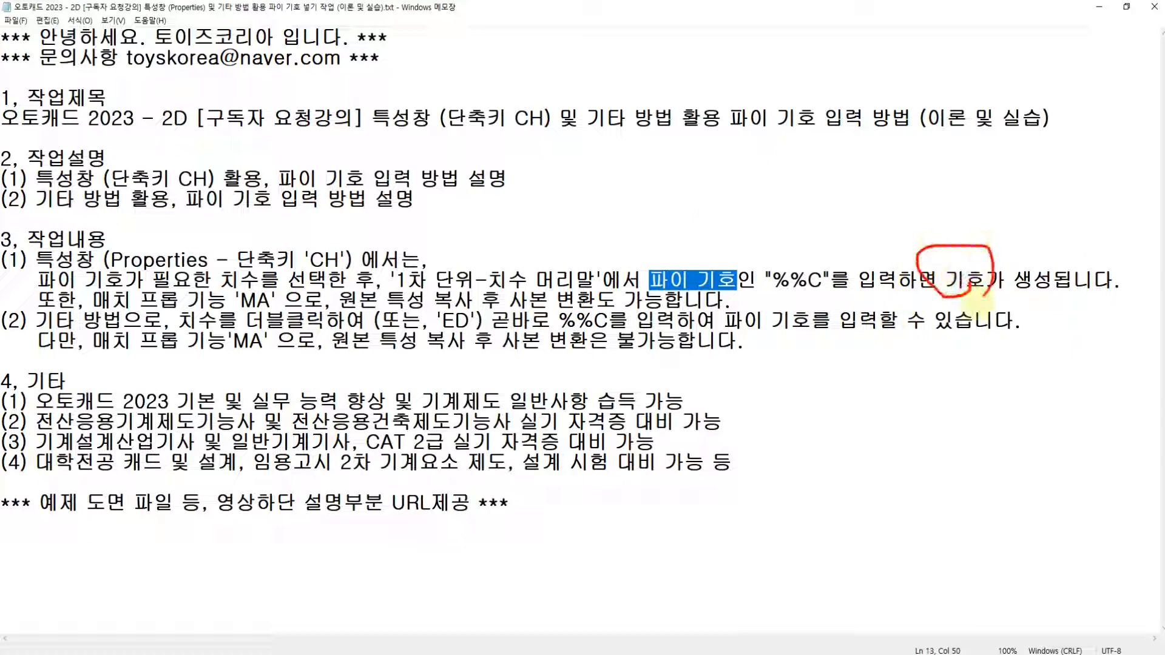
mouse_move(934, 171)
mouse_down()
mouse_move(926, 205)
mouse_move(940, 190)
mouse_up()
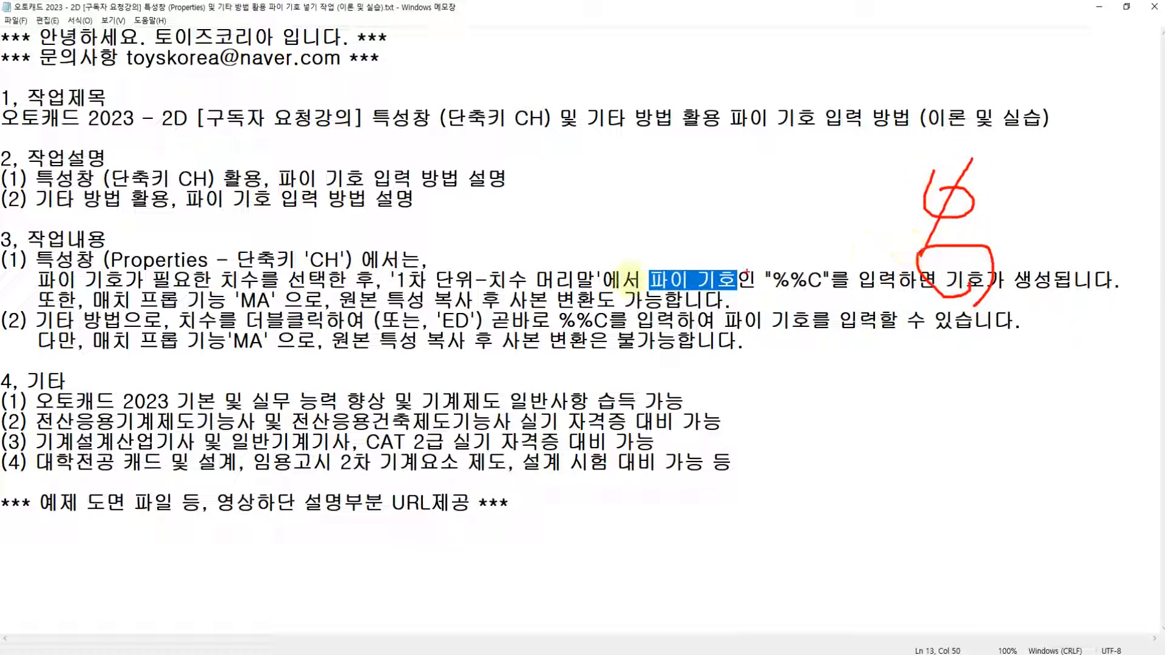
key(Escape)
- Read the first method's note on copying source properties to other dimensions with Match Properties (MA)
click(454, 299)
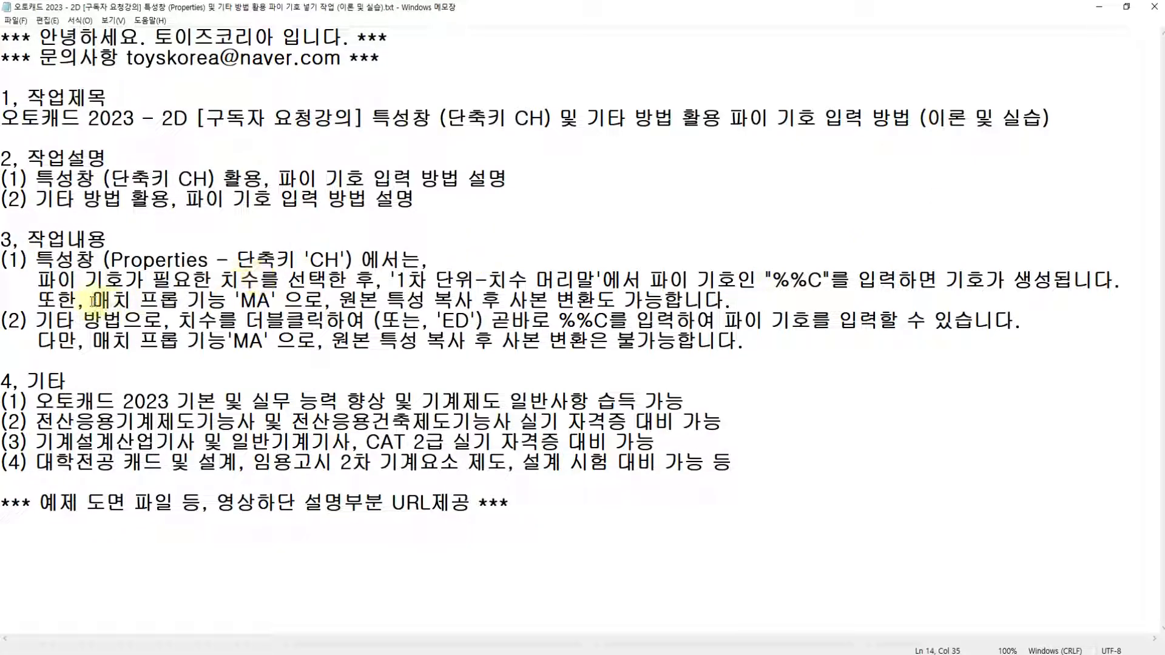
drag(91, 300, 234, 300)
click(259, 299)
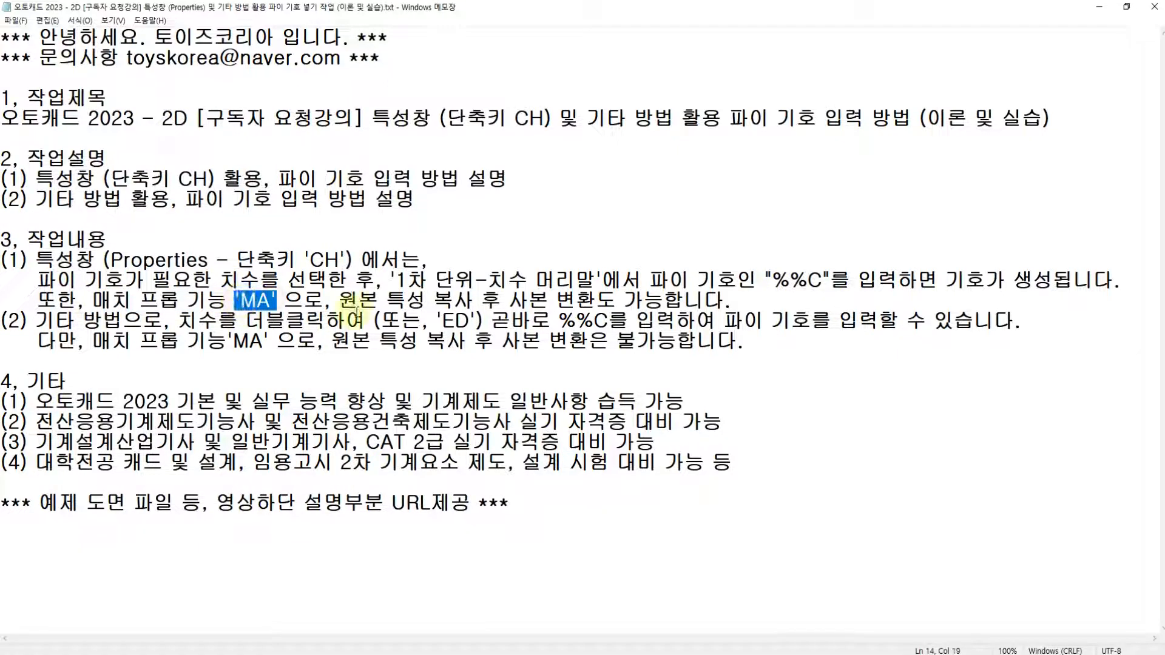
click(340, 300)
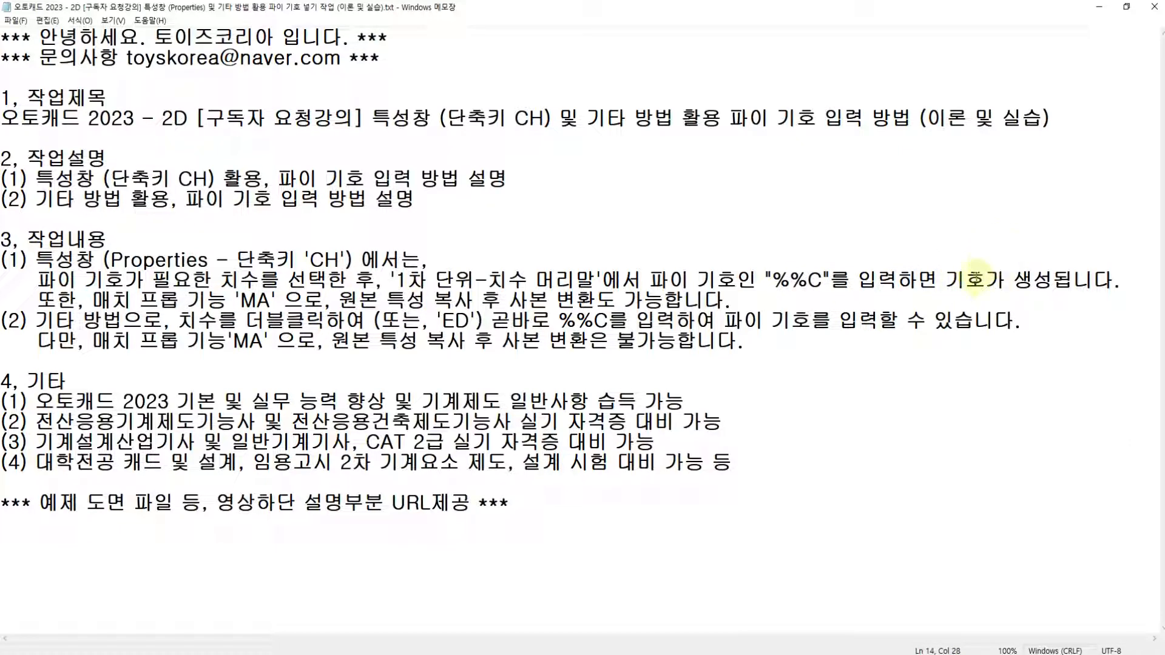
drag(335, 301, 652, 299)
mouse_move(738, 300)
mouse_down()
mouse_move(561, 278)
mouse_move(64, 280)
mouse_move(48, 262)
mouse_move(117, 281)
mouse_move(384, 280)
mouse_move(346, 300)
mouse_move(733, 300)
mouse_up()
click(35, 262)
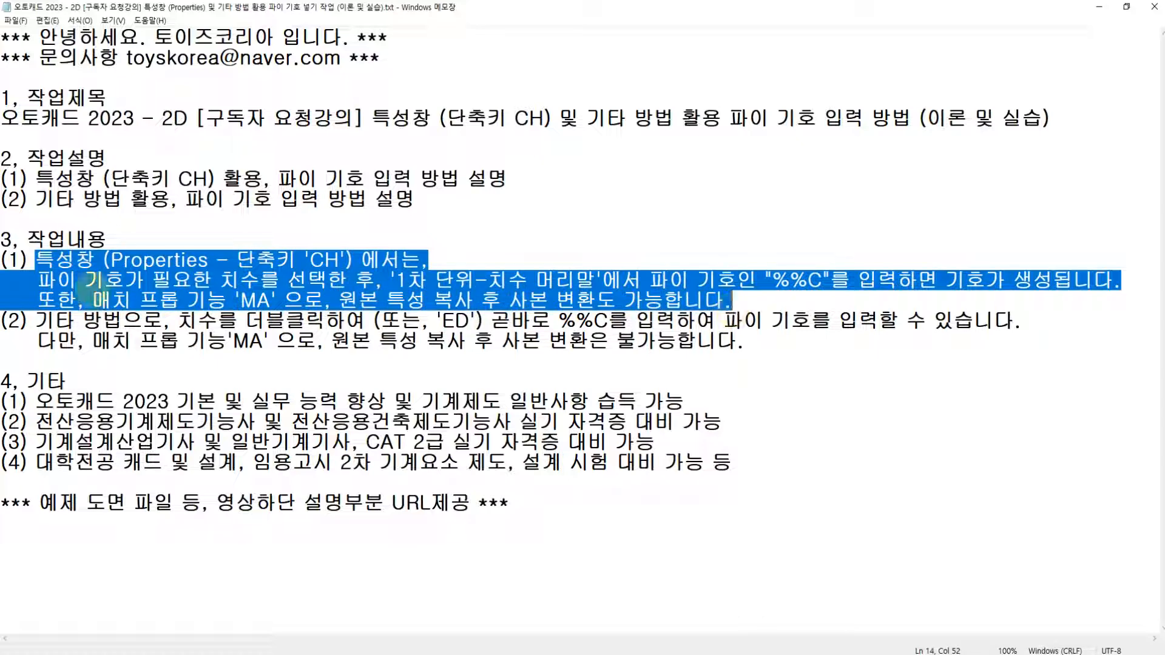
- Read the second method of editing the dimension text (ED) with %%C, and compare its Match Properties note with the first method
drag(35, 320, 327, 321)
drag(436, 322, 598, 320)
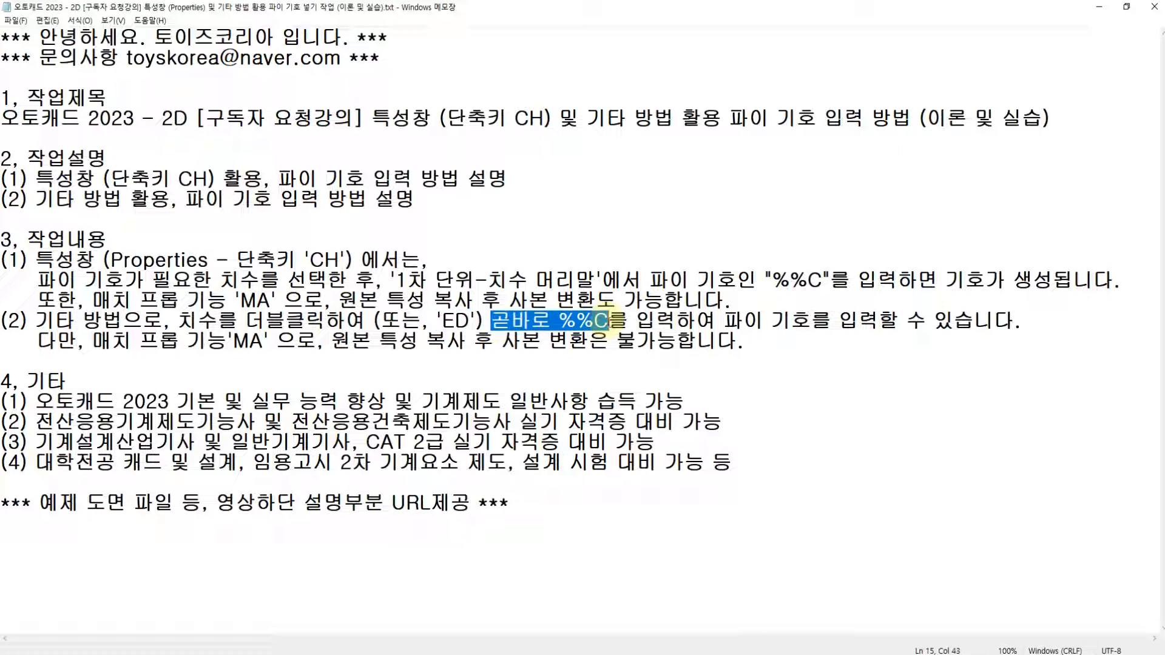
click(609, 320)
click(1043, 326)
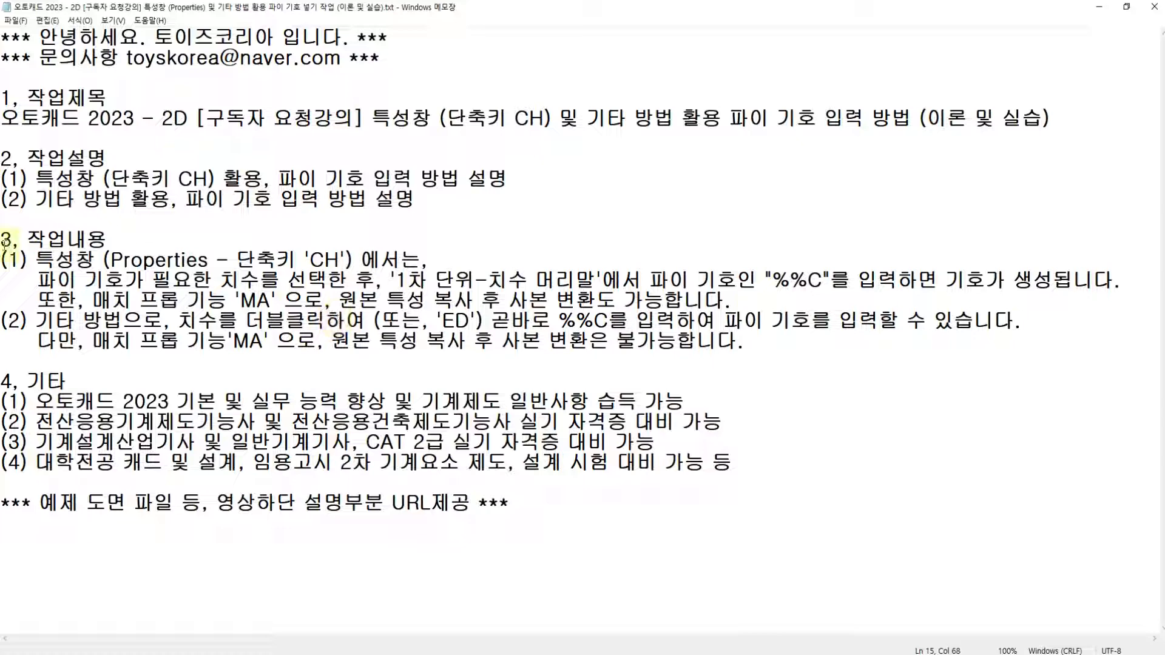
drag(34, 260, 861, 295)
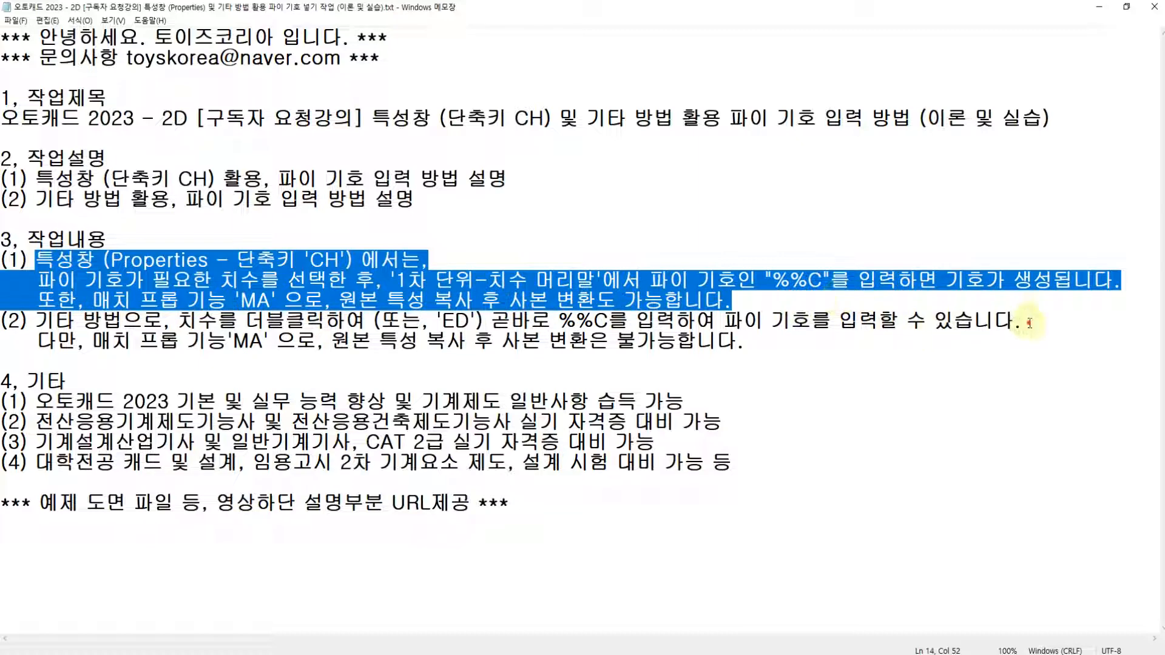
drag(1030, 323, 332, 342)
click(55, 356)
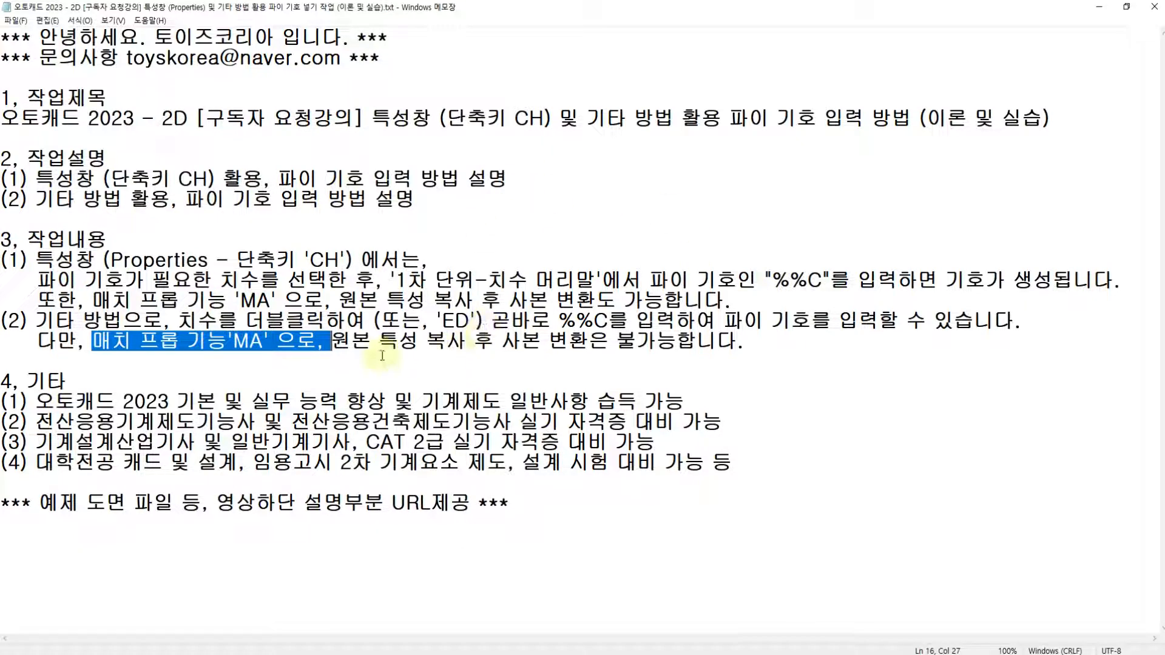
click(351, 343)
drag(34, 326, 755, 344)
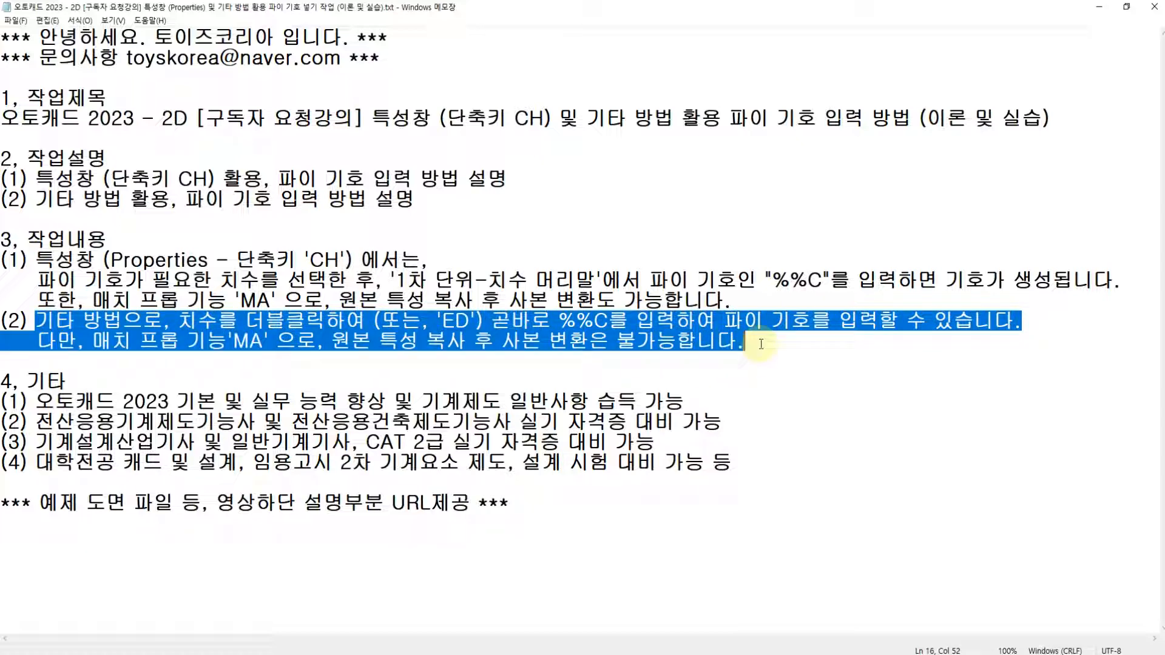
click(761, 344)
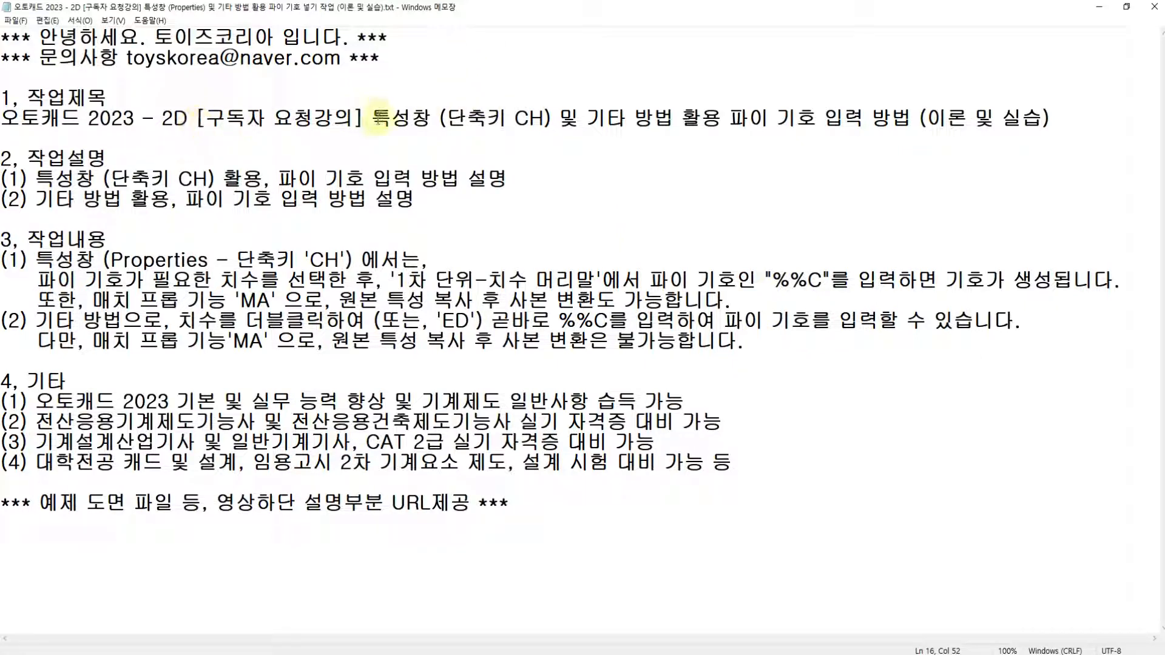
- Review the methods named in the lesson title and the %%C code for the diameter symbol
drag(372, 117, 864, 119)
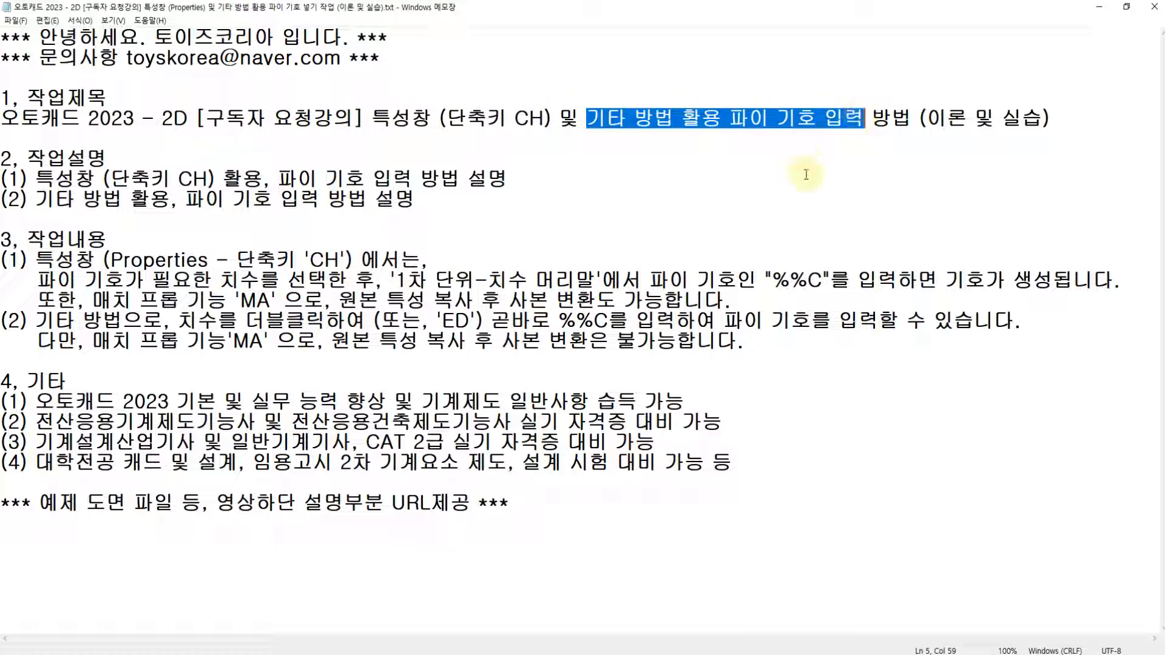
drag(772, 281, 795, 282)
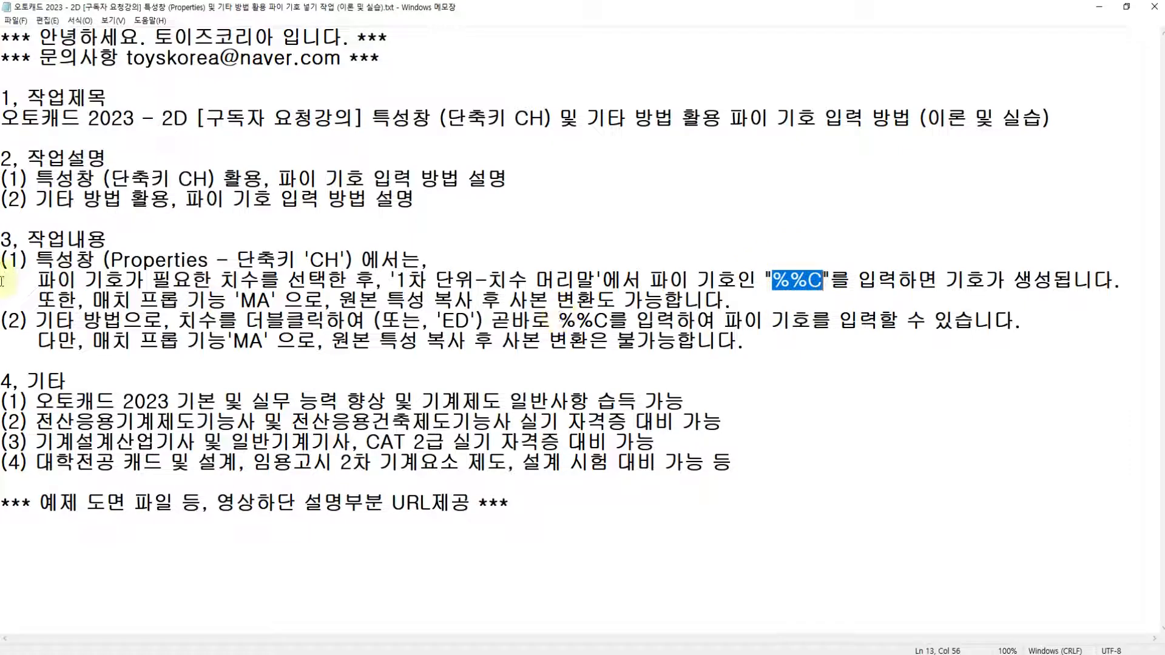
click(33, 260)
click(39, 324)
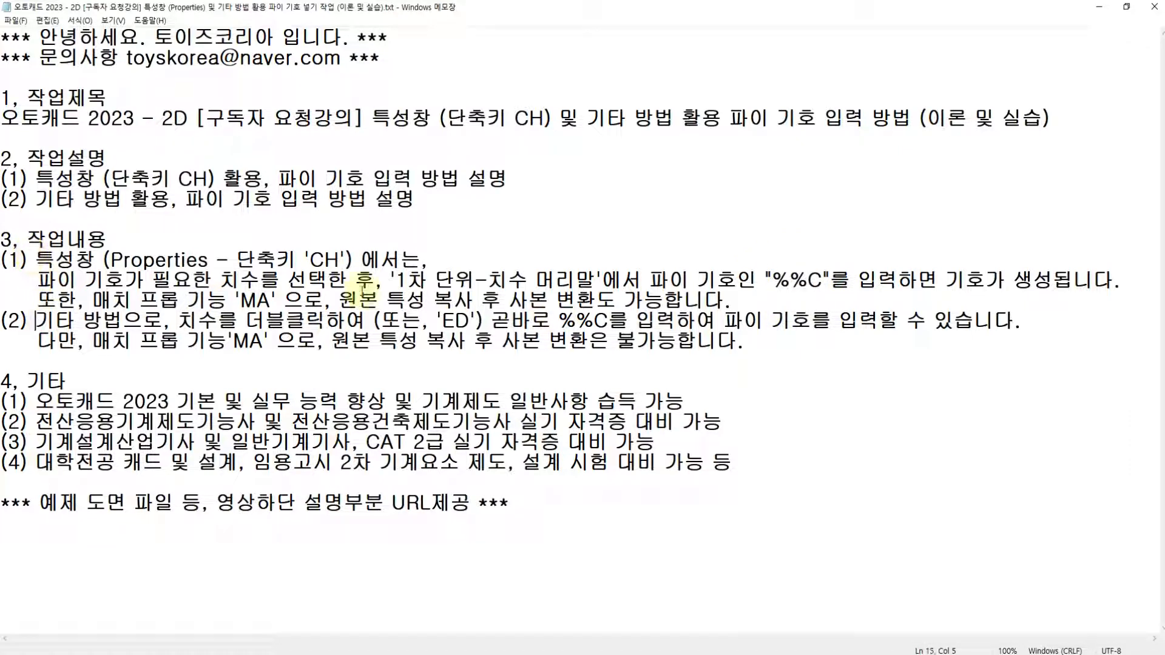
drag(773, 280, 823, 280)
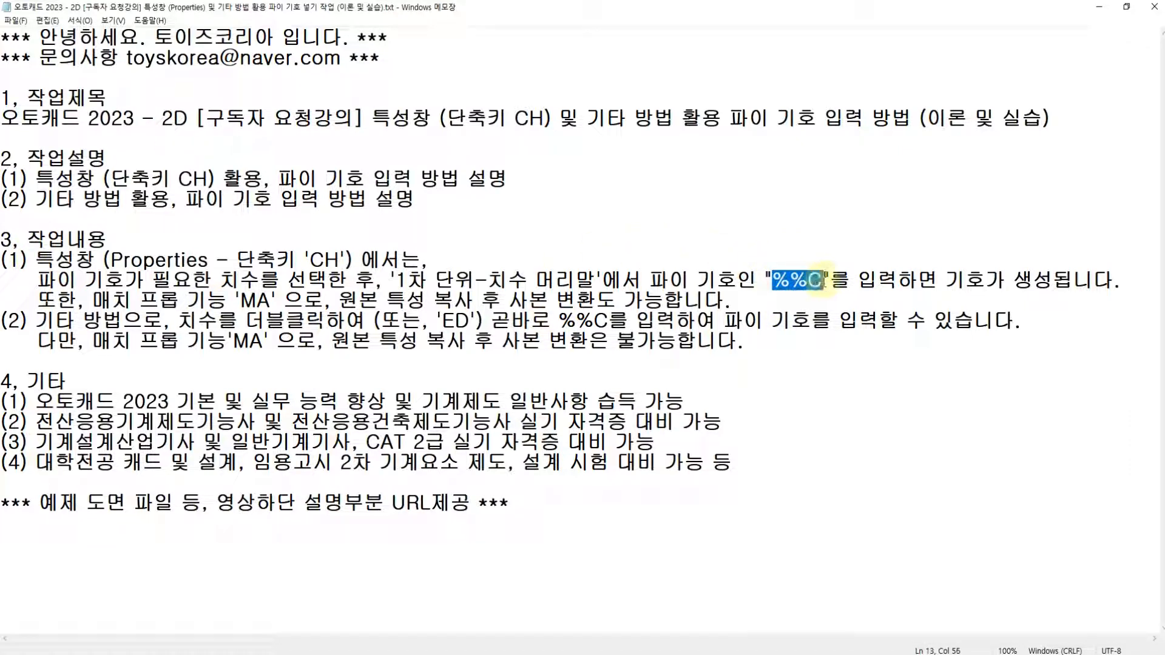
drag(802, 198, 830, 220)
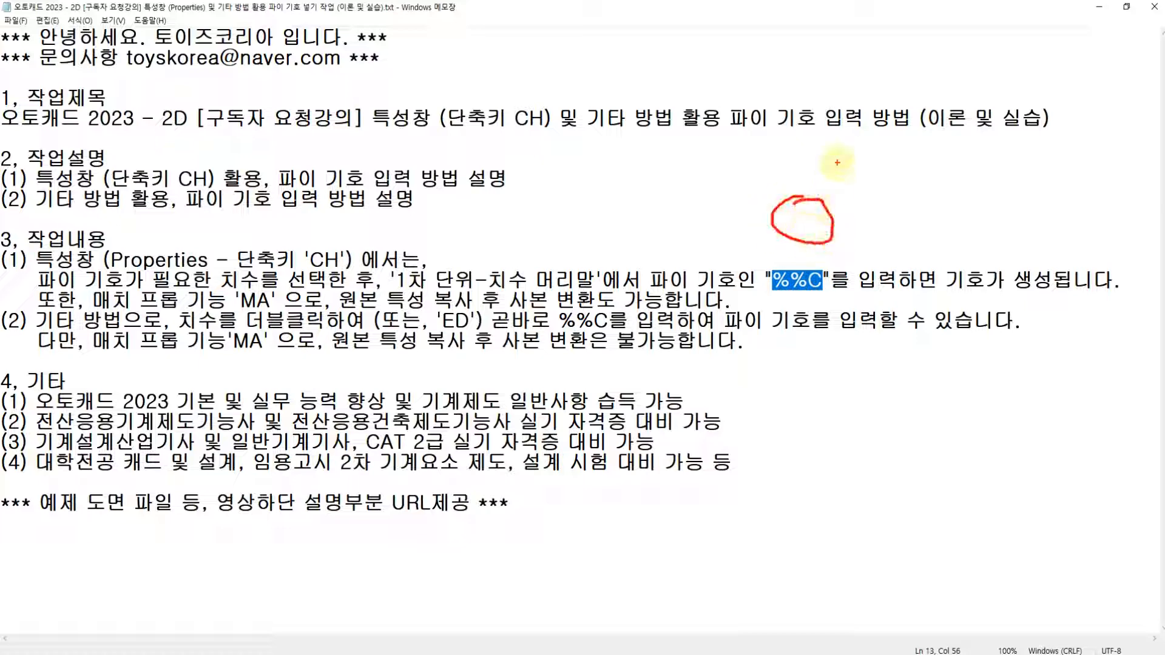
drag(837, 163, 777, 269)
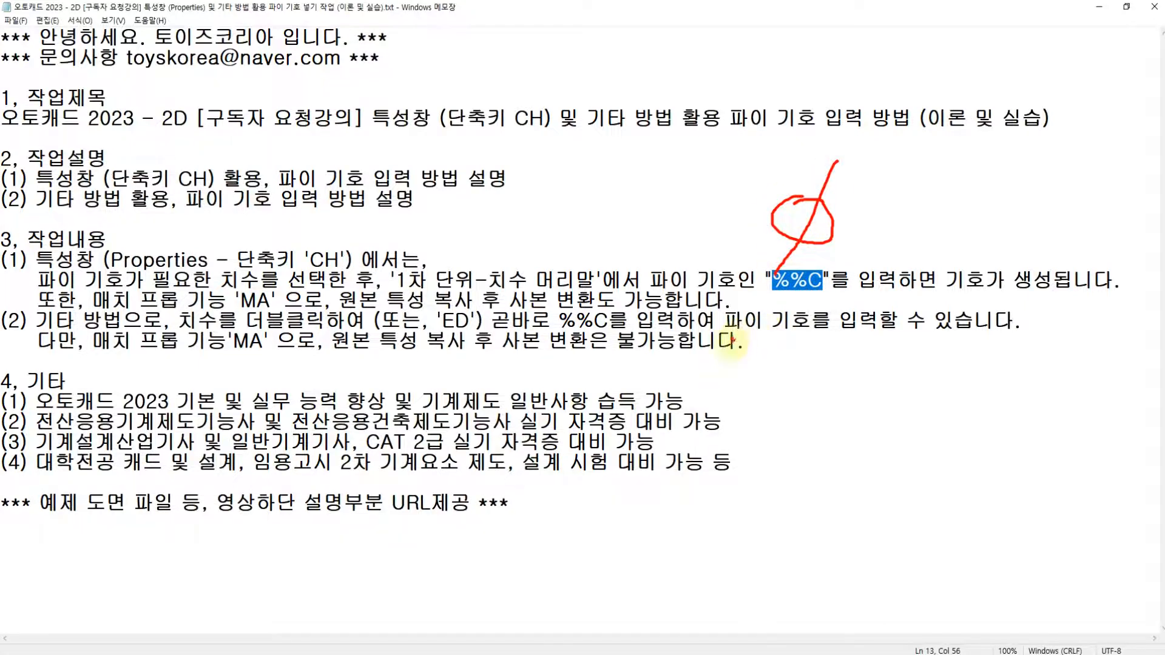
key(Escape)
- Switch to AutoCAD and examine the boxed diameter dimensions in the example flange drawing
key(alt+Tab)
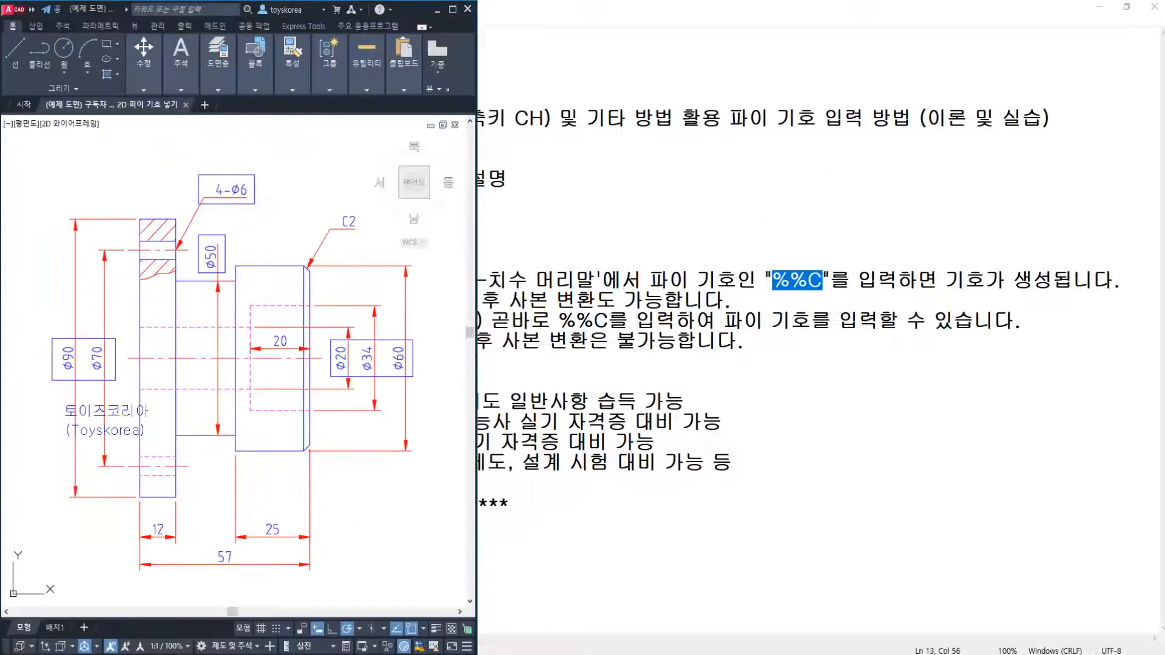
mouse_move(149, 310)
middle_down()
mouse_move(149, 292)
mouse_move(185, 272)
middle_up()
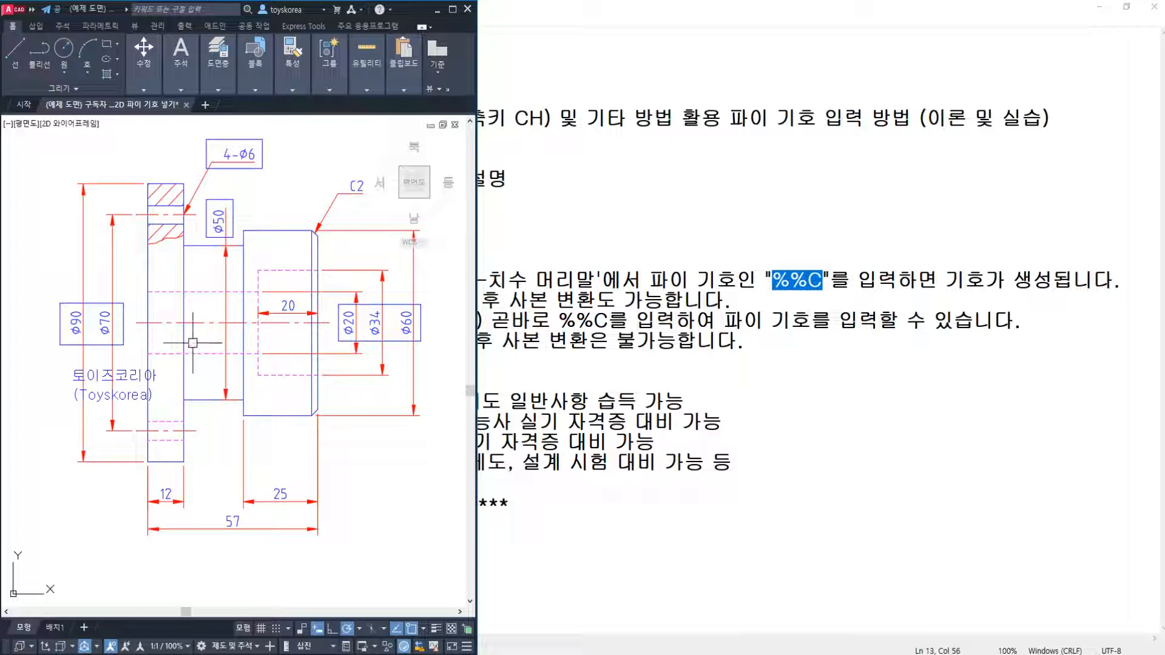
middle_drag(172, 339, 163, 355)
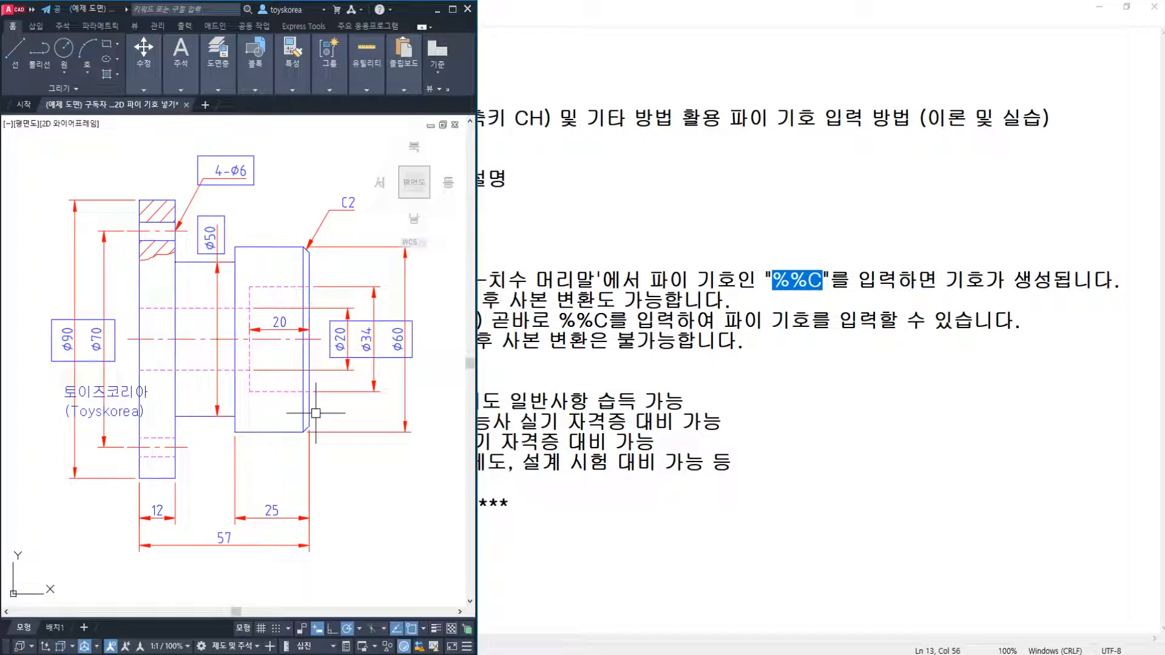
- Bring up the undimensioned practice drawing of the flange beside the example drawing
key(alt+Tab)
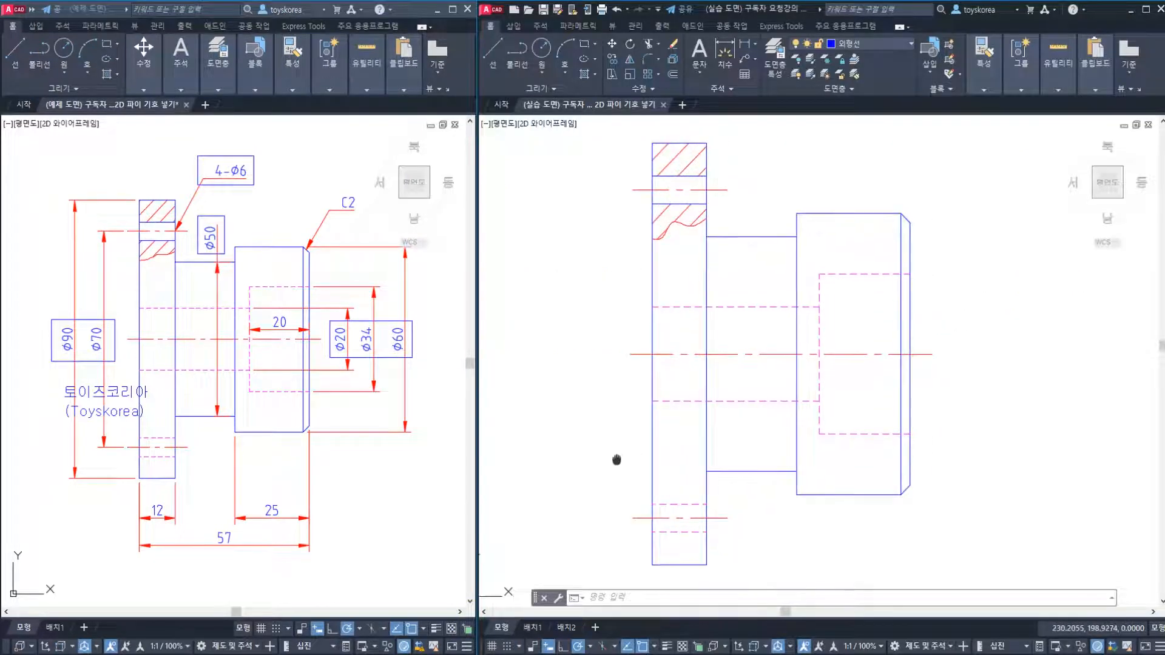
middle_drag(607, 344, 650, 338)
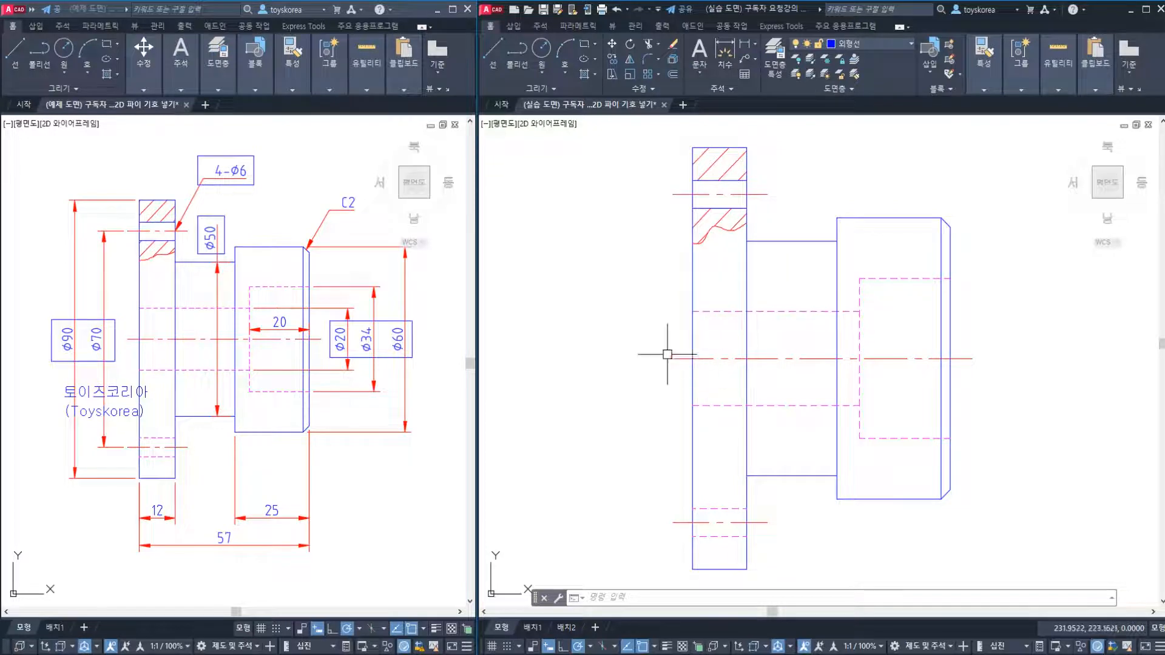
middle_drag(658, 372, 629, 376)
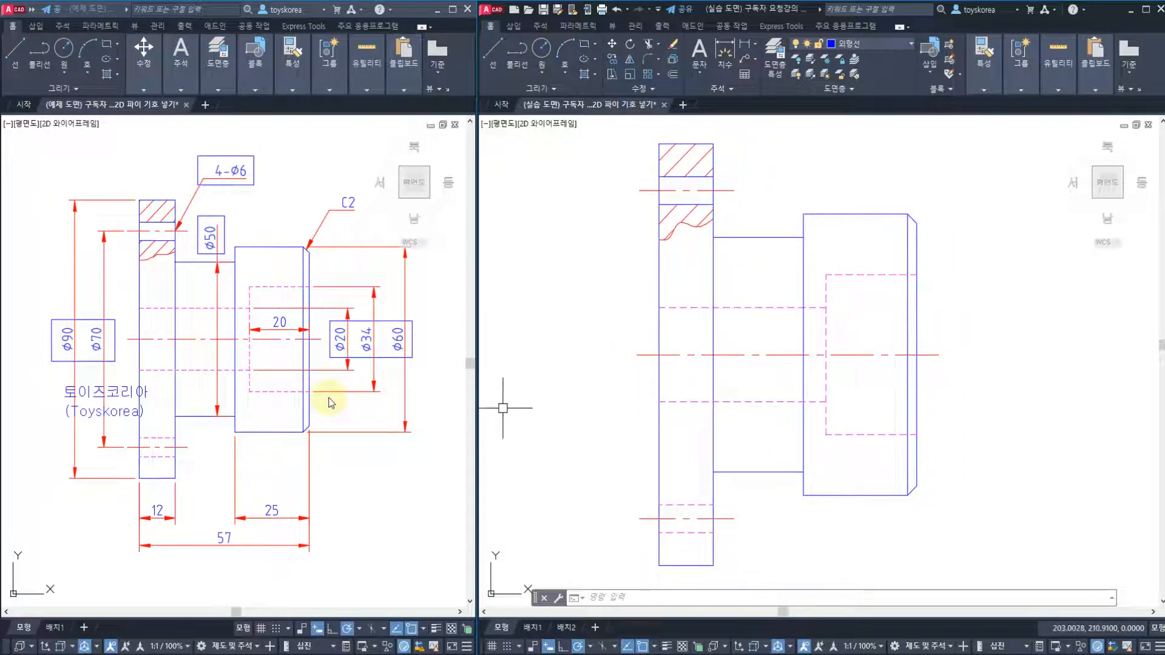
- Highlight the four rectangular frames in the example drawing to examine which dimensions carry the diameter symbol
click(76, 318)
click(77, 318)
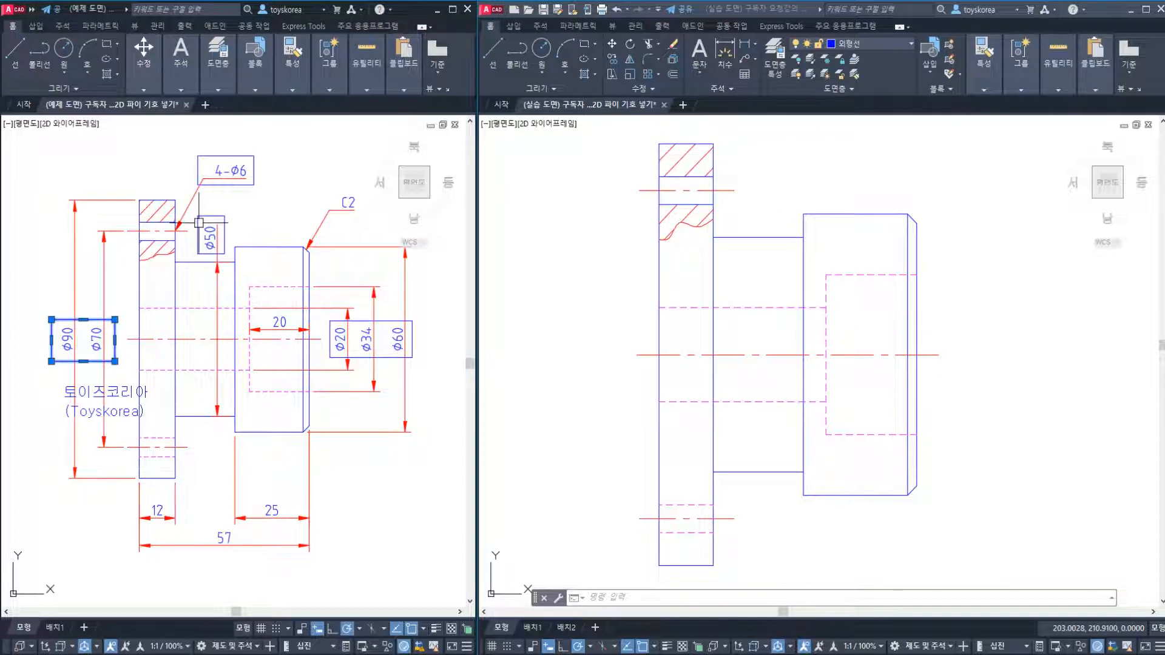
click(212, 240)
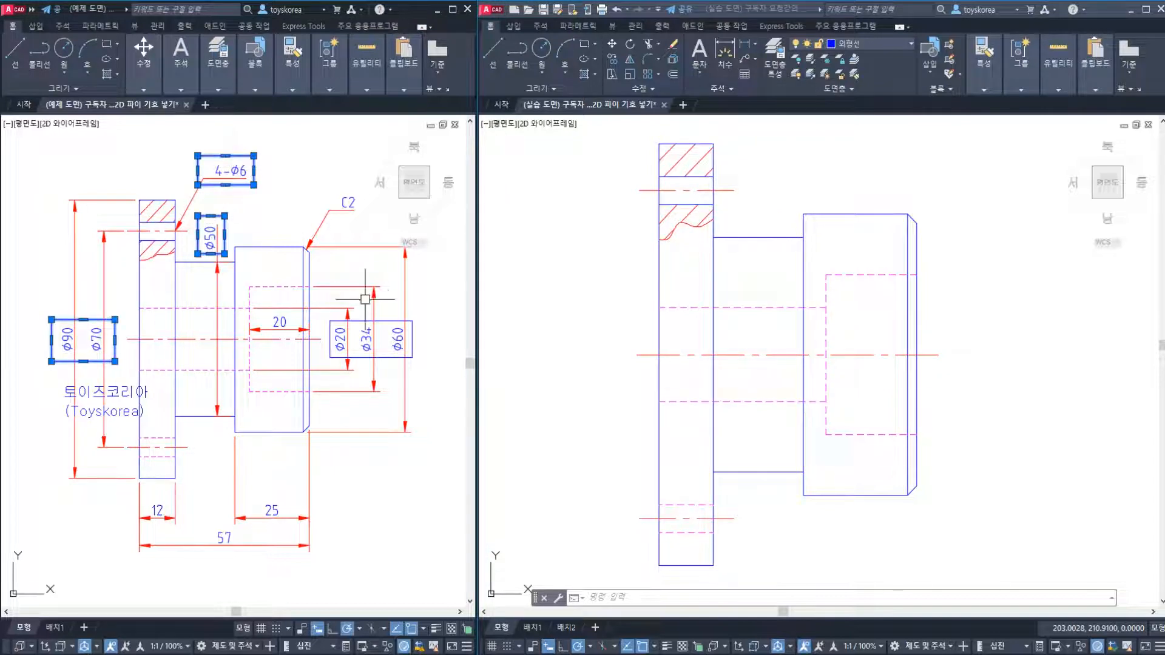
click(388, 320)
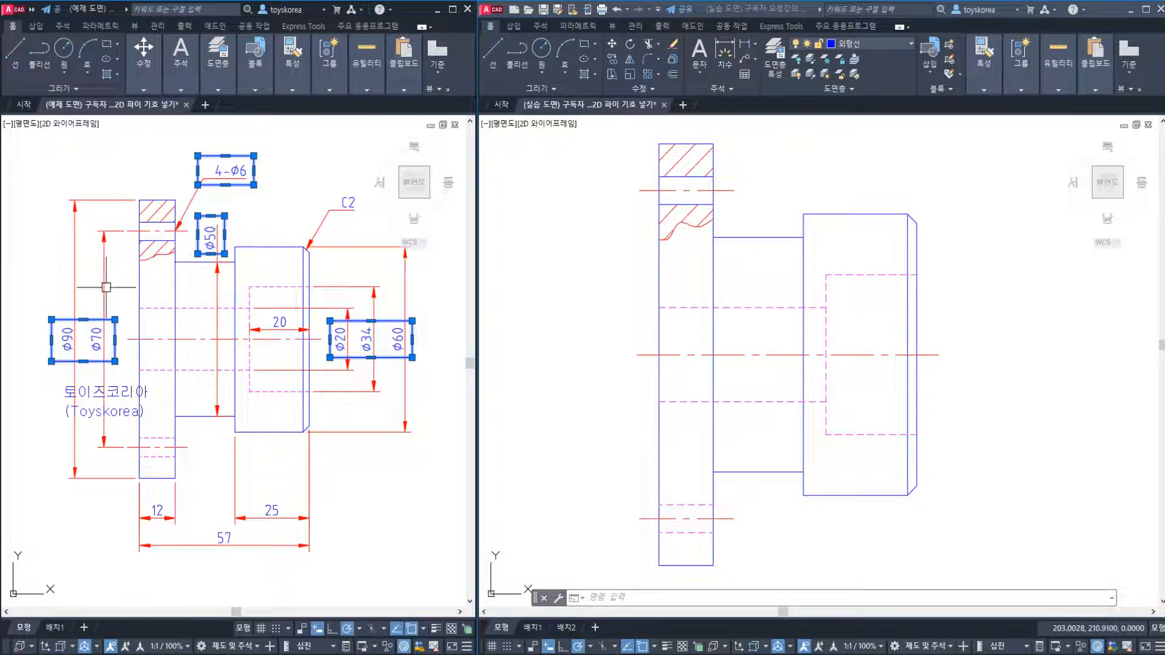
click(602, 369)
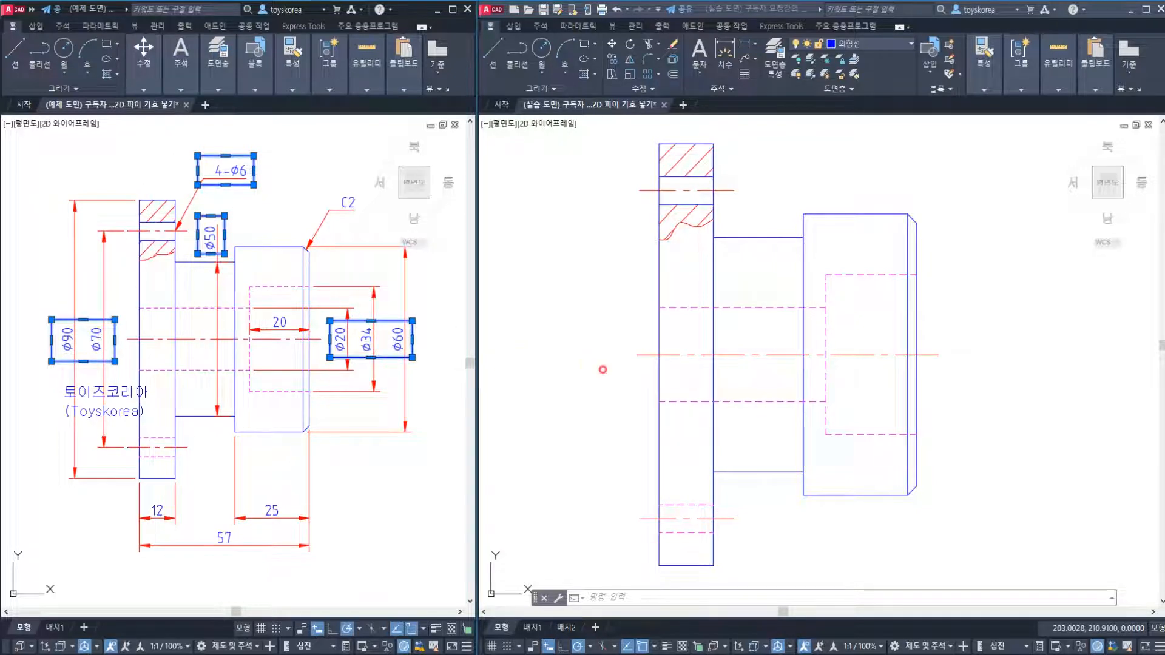
key(Escape)
key(Escape)
middle_drag(571, 377, 629, 381)
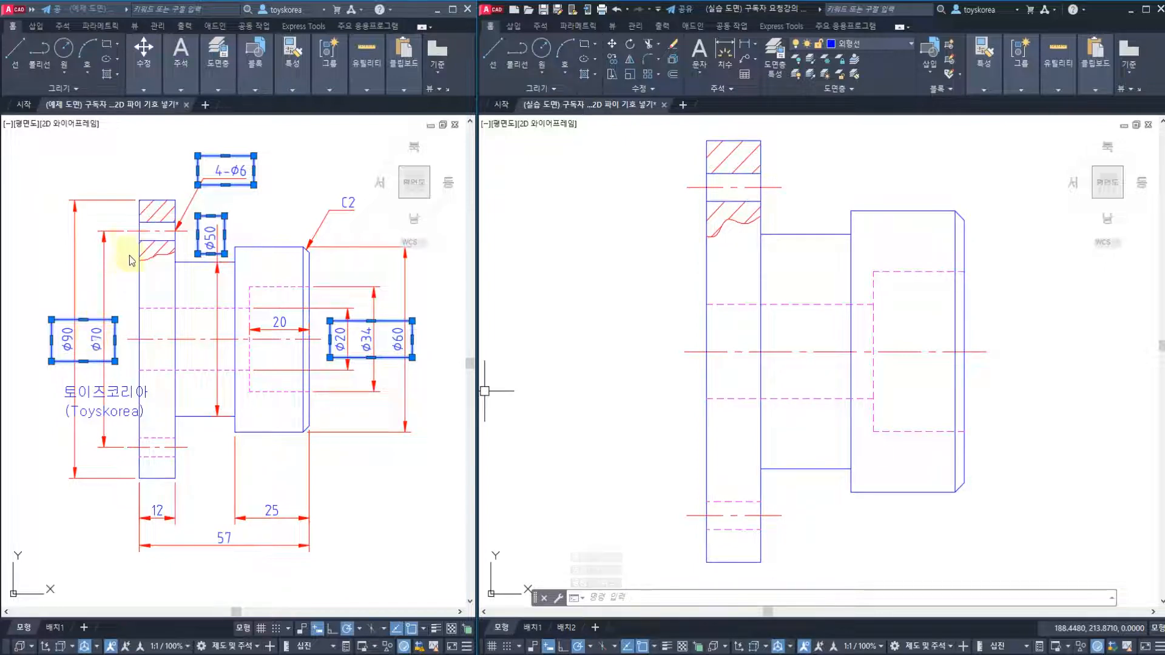
click(124, 232)
key(Escape)
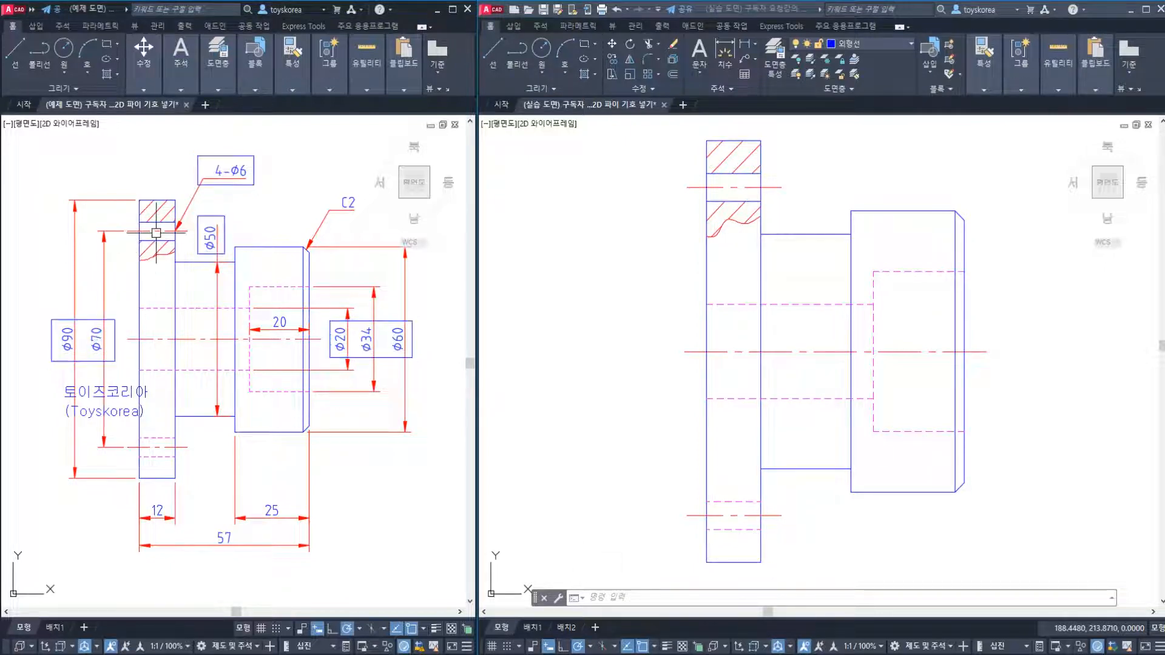
key(Escape)
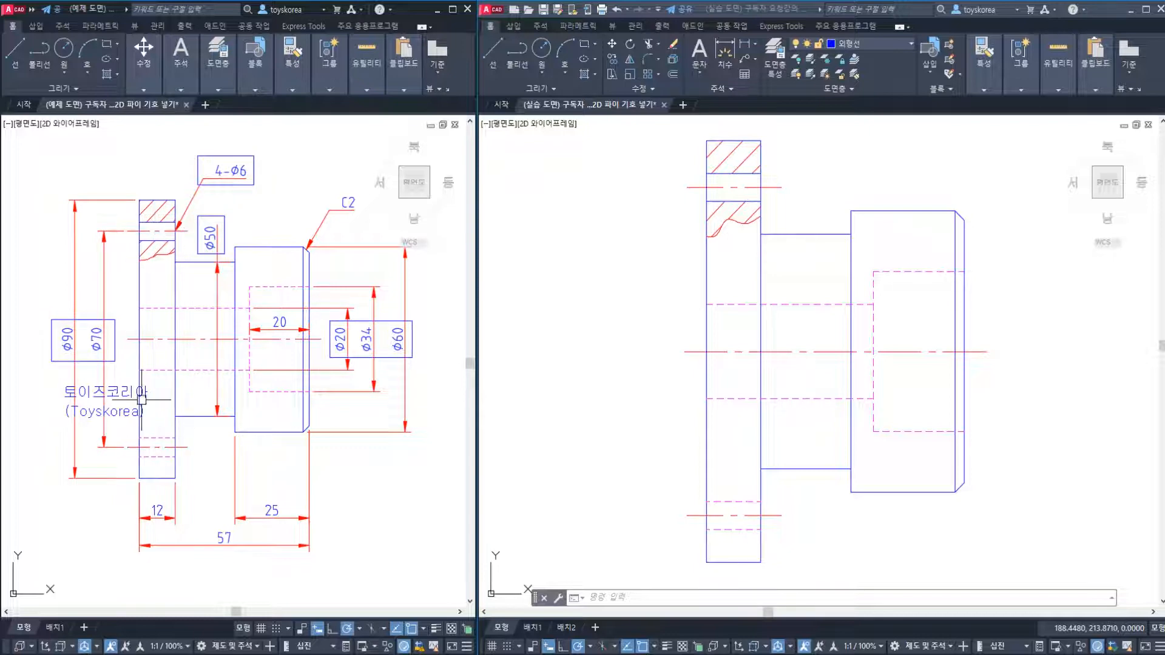
click(114, 339)
click(224, 237)
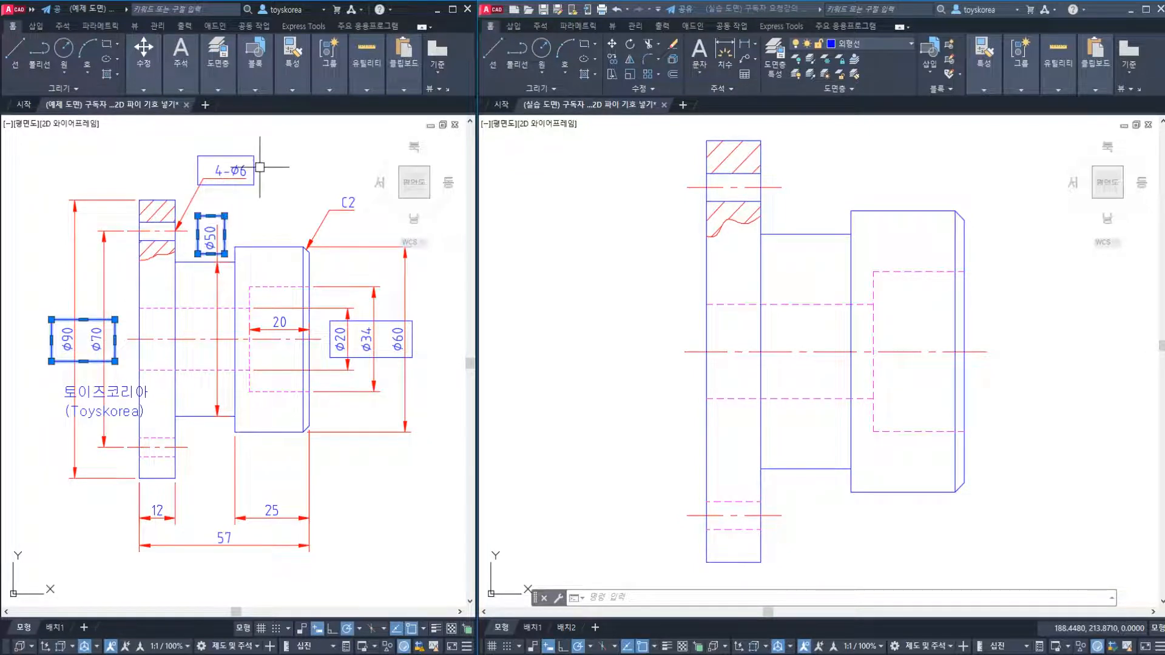
click(255, 166)
click(364, 316)
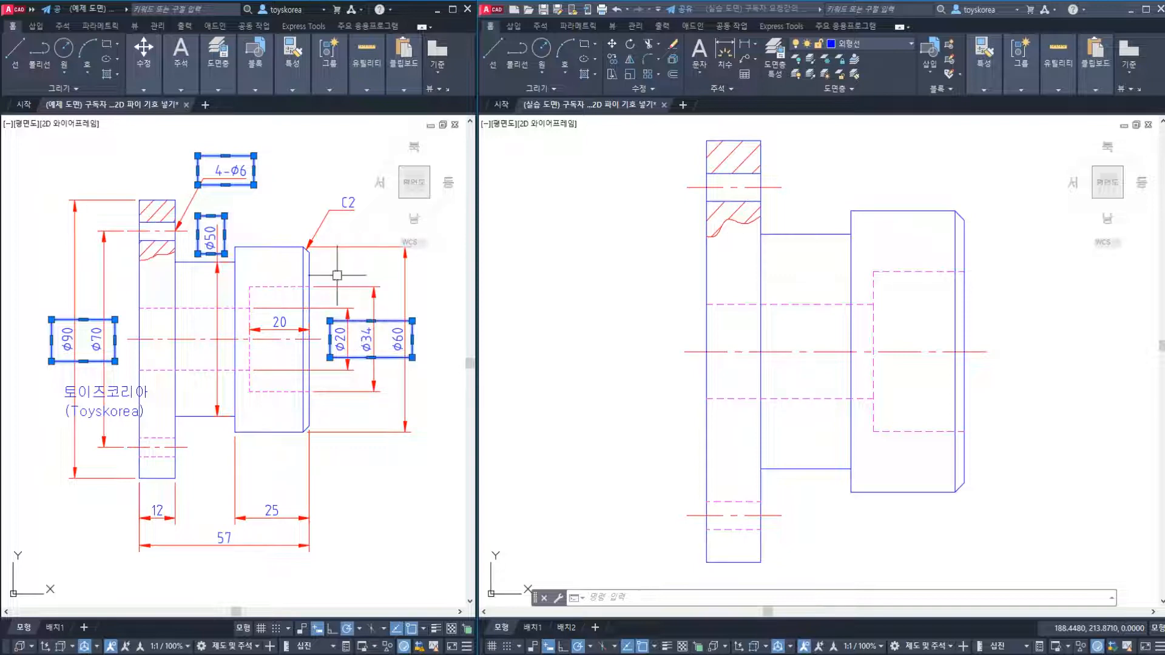
- Add a vertical linear dimension (DLI) between the upper and lower bolt-hole centre lines in the practice drawing, left of the flange
click(625, 378)
middle_drag(622, 365, 609, 362)
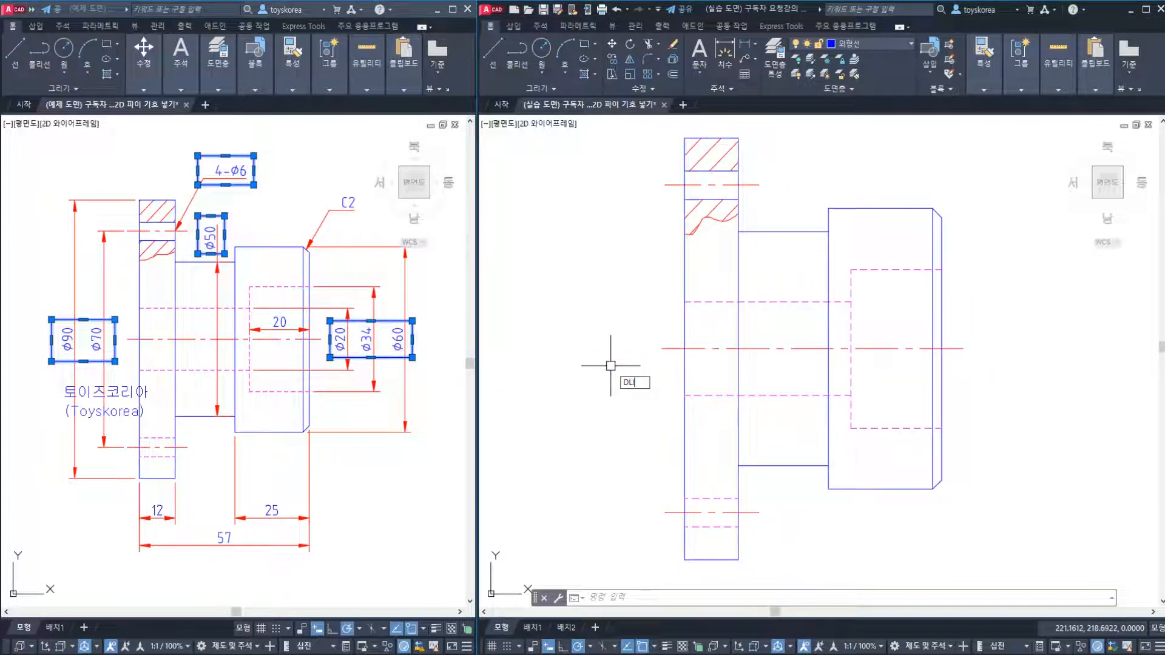
key(Return)
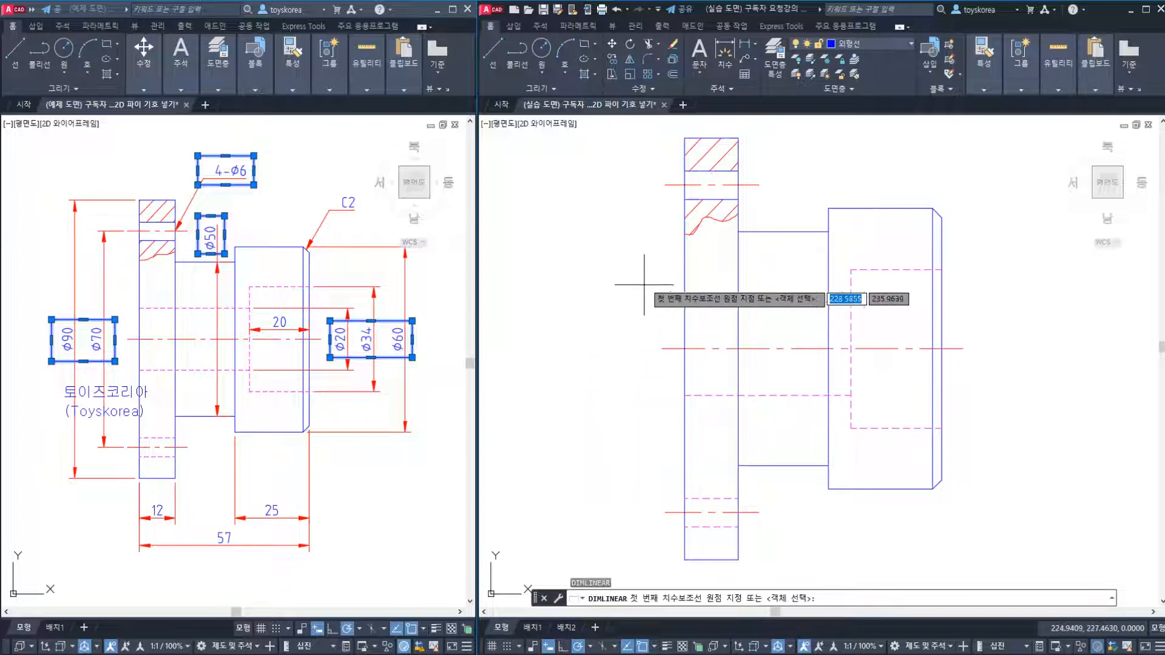
click(664, 185)
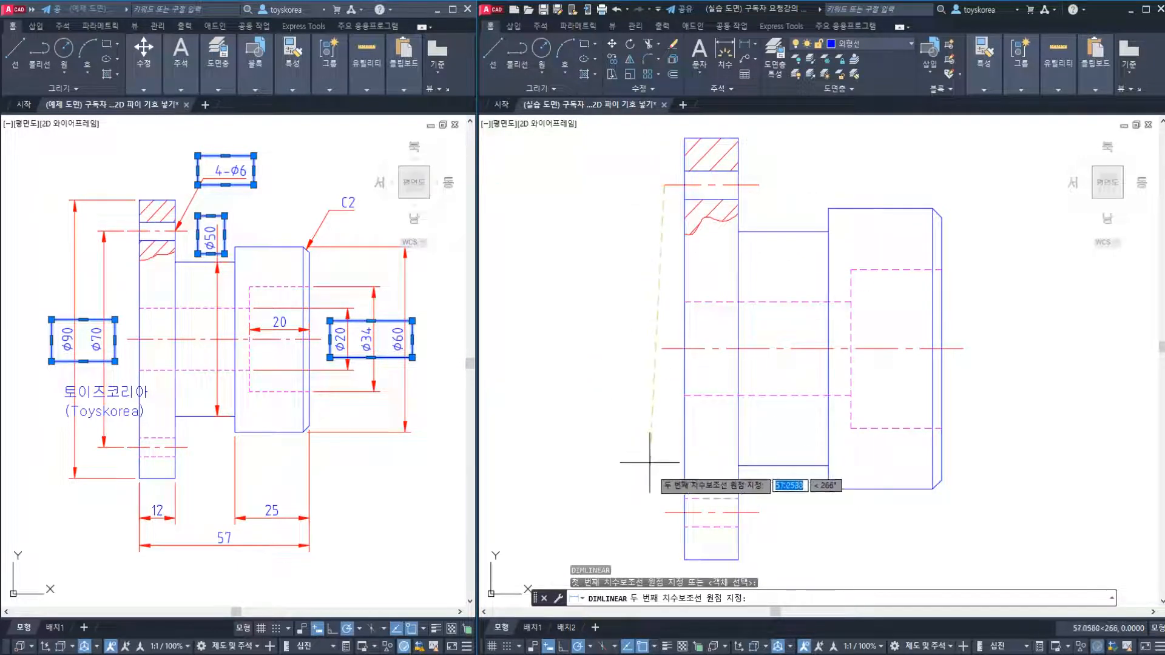
click(664, 513)
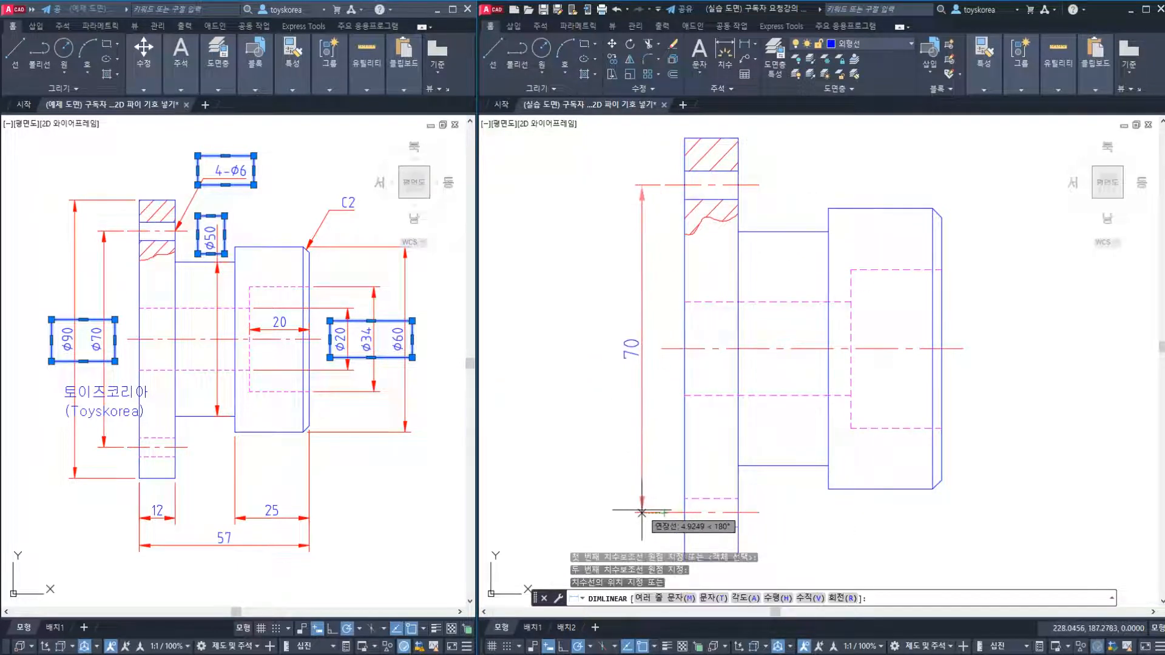
click(634, 496)
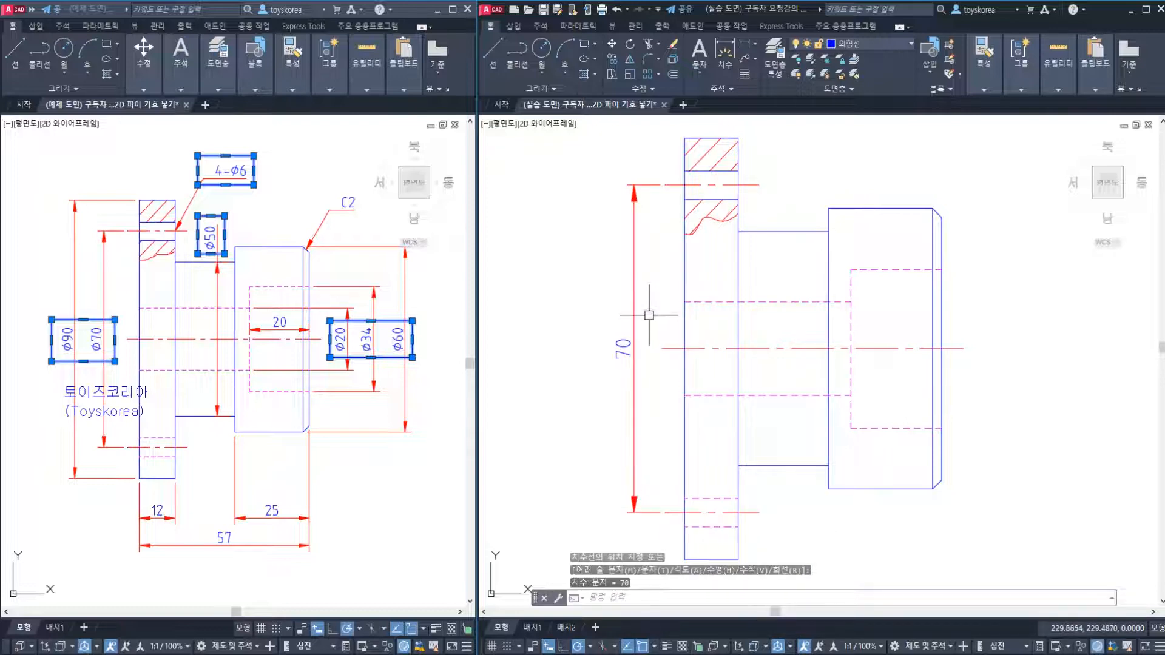
- Dimension the flange's full outer height with a vertical linear dimension outside the bolt-hole spacing dimension
middle_drag(672, 313, 703, 308)
key(Return)
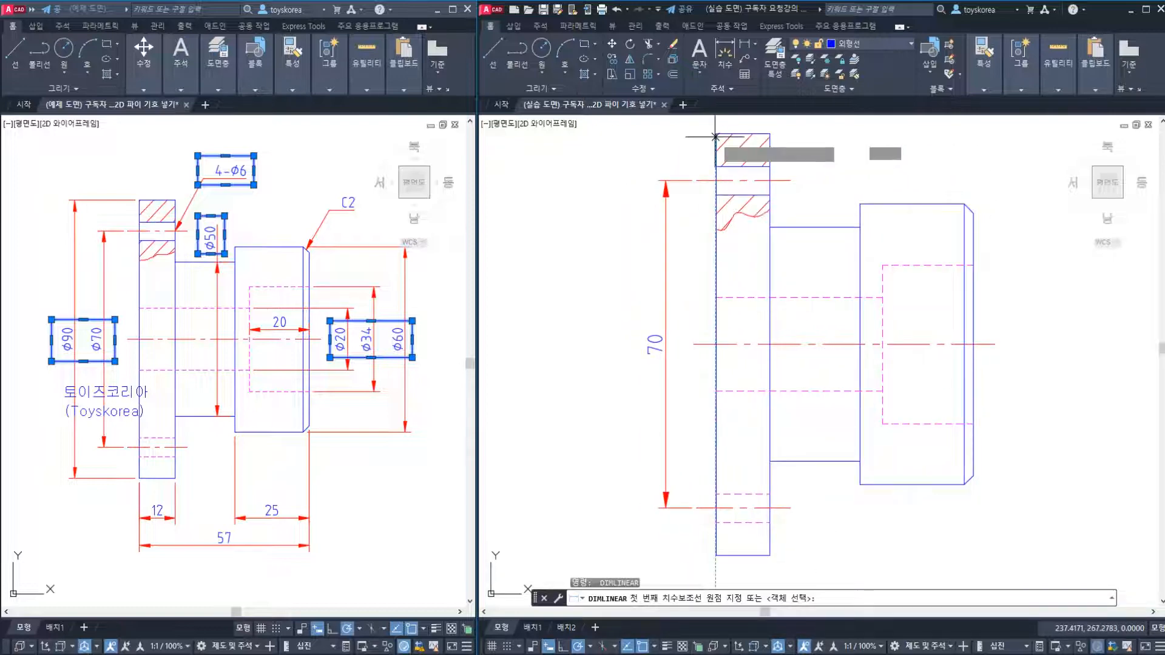
click(718, 148)
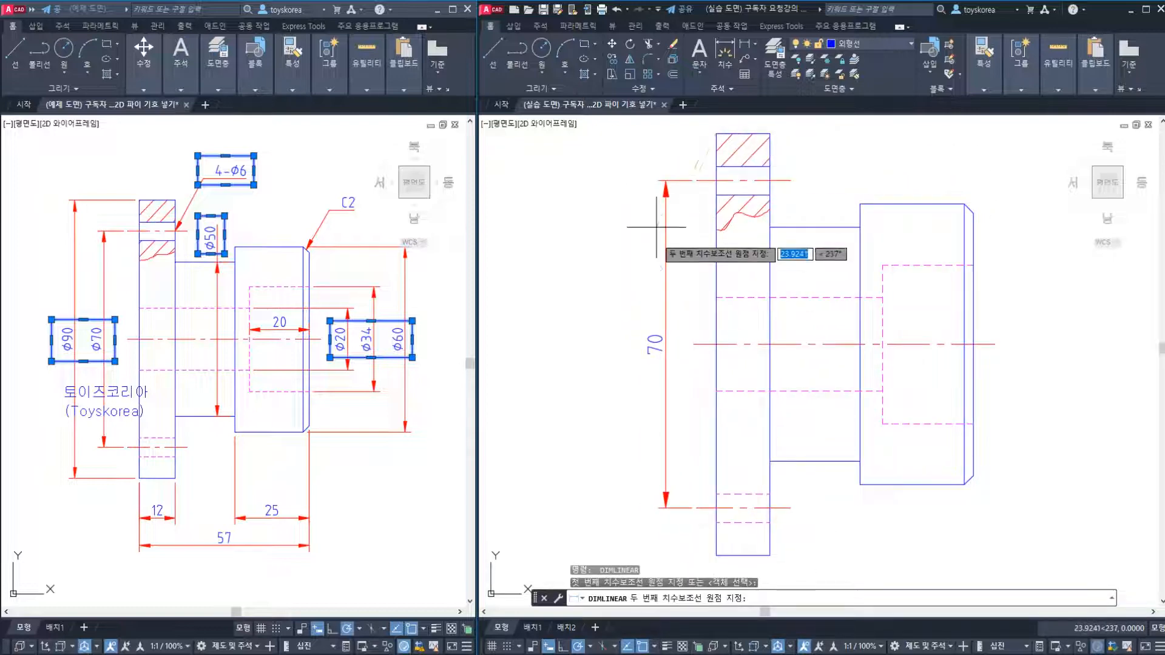
click(717, 556)
click(624, 537)
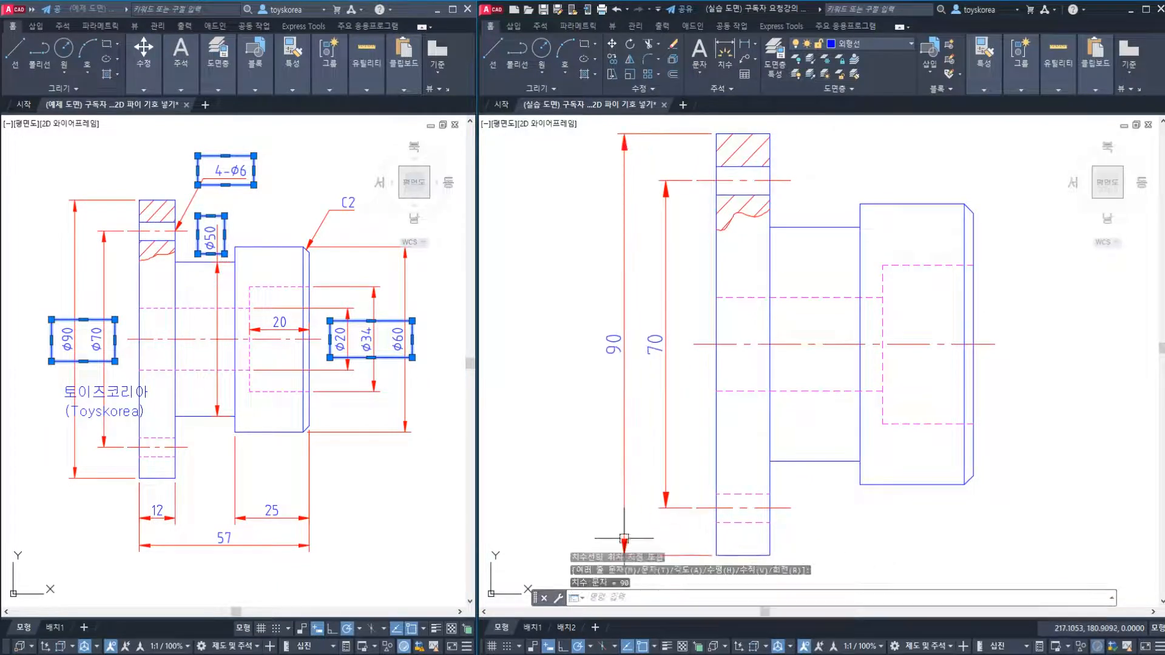
- Dimension the height of the middle neck section with a vertical linear dimension placed inside the neck
middle_drag(781, 326, 696, 335)
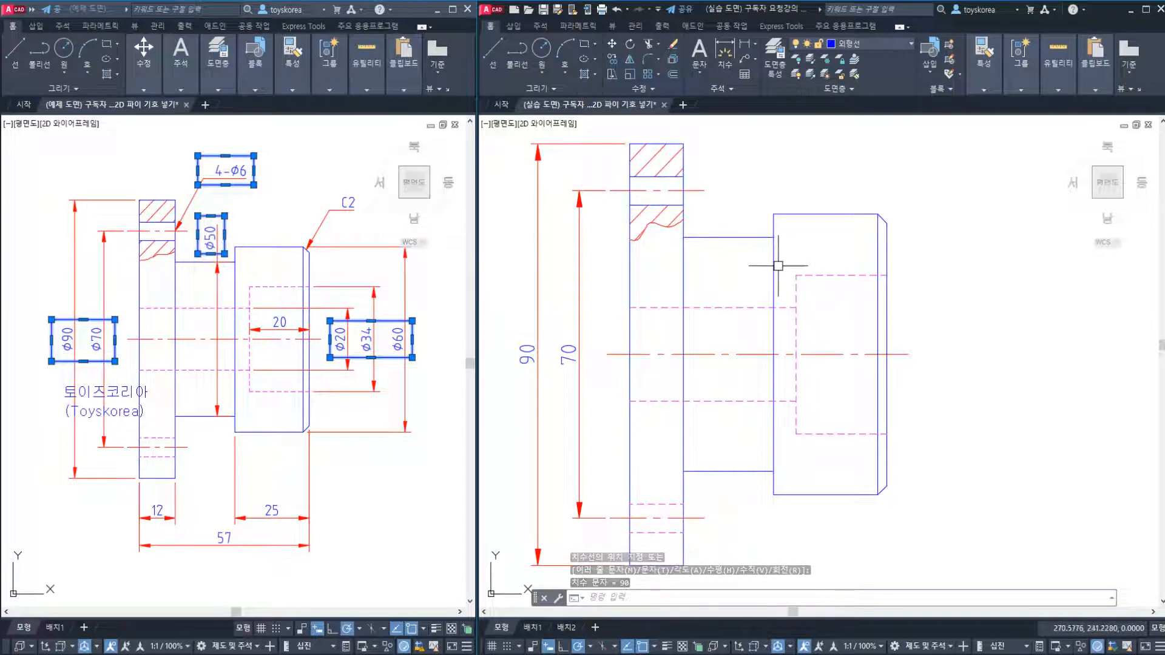
key(space)
click(774, 237)
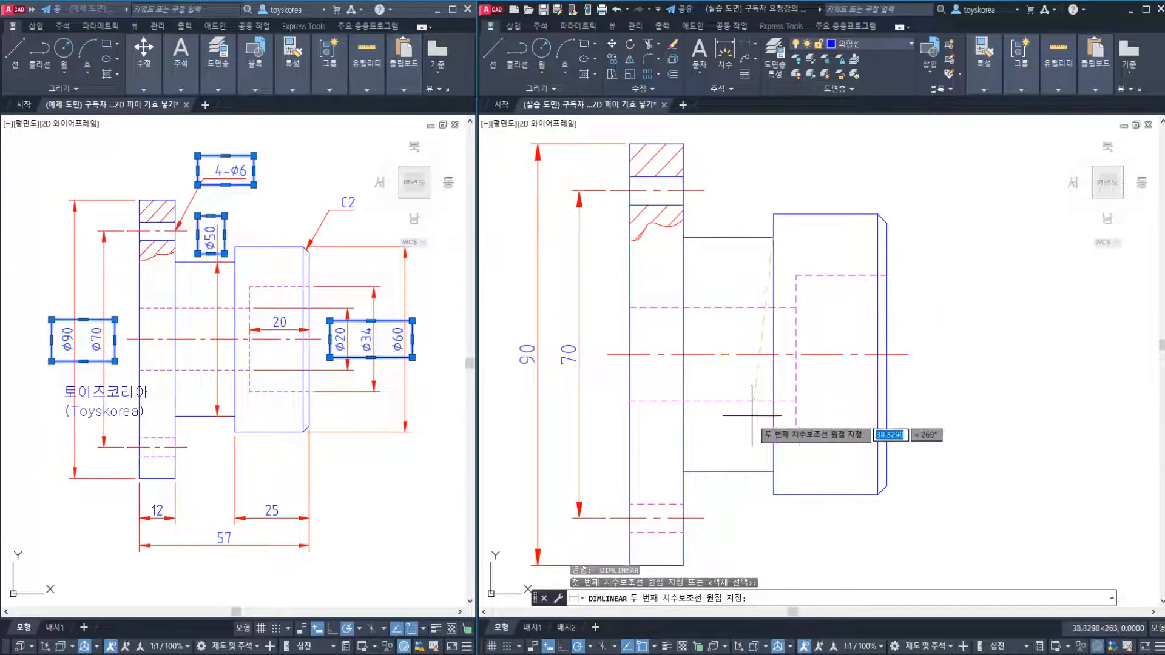
click(773, 471)
click(743, 467)
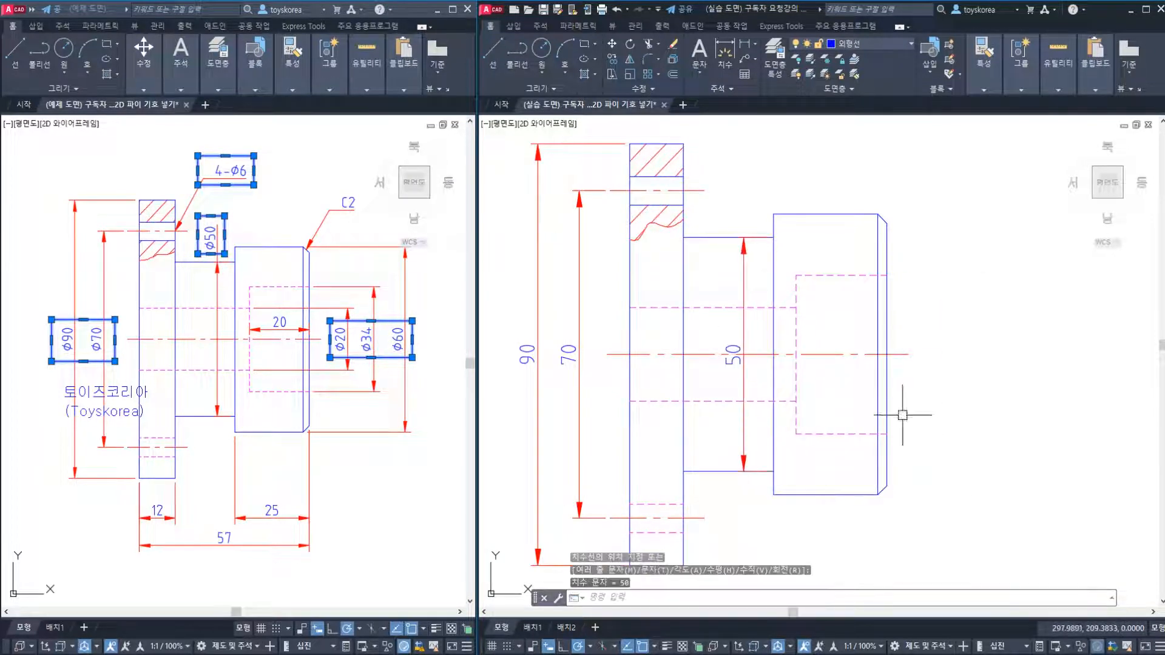
- Dimension the height between the small bore's hidden lines, placing the linear dimension to the right of the part
mouse_move(911, 408)
middle_down()
mouse_move(884, 370)
mouse_move(836, 341)
middle_up()
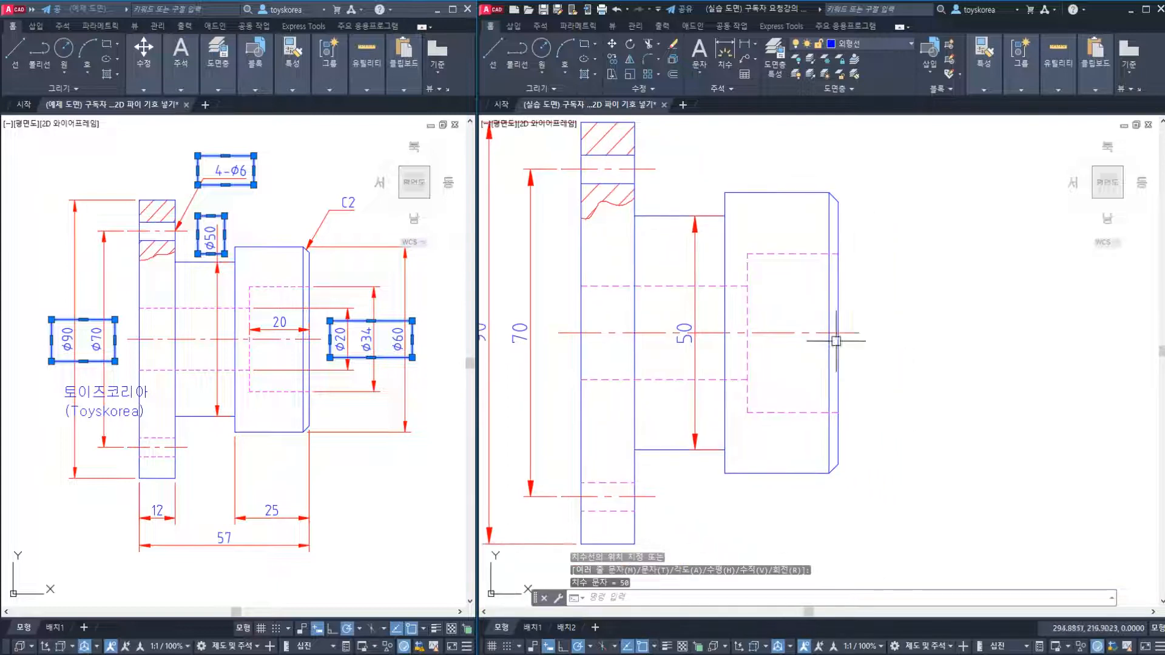
middle_drag(929, 315, 925, 342)
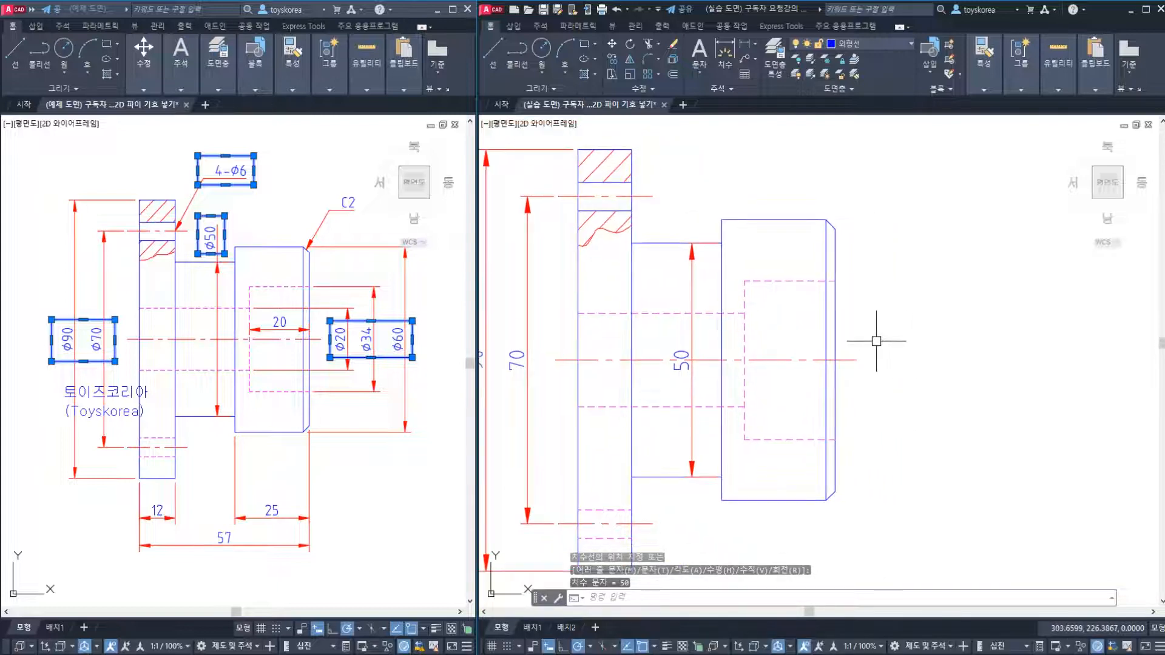
key(Return)
click(751, 313)
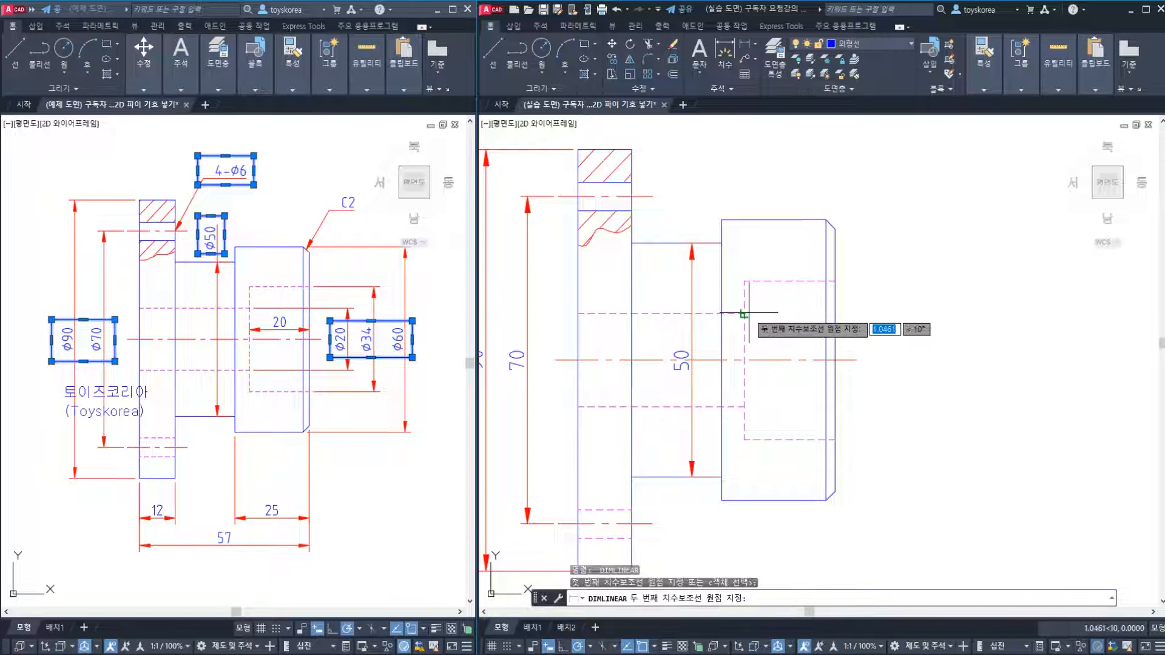
click(747, 406)
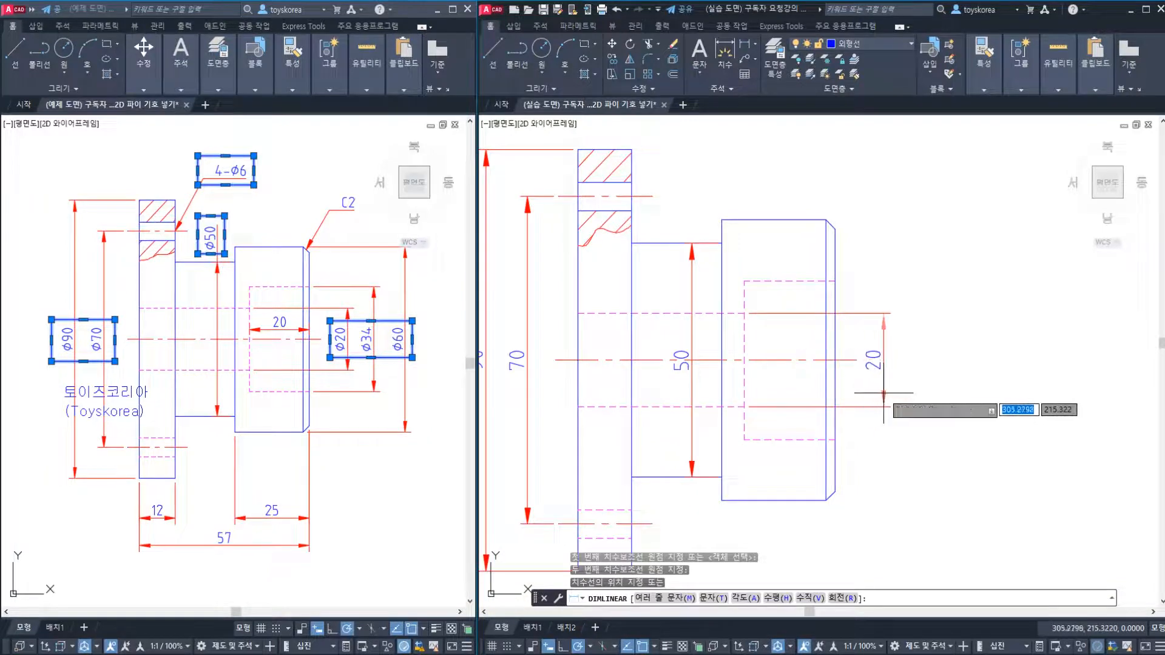
click(884, 401)
- Dimension the height of the larger hidden bore at the right end face, placing the linear dimension outside the small bore's dimension
key(Return)
click(834, 281)
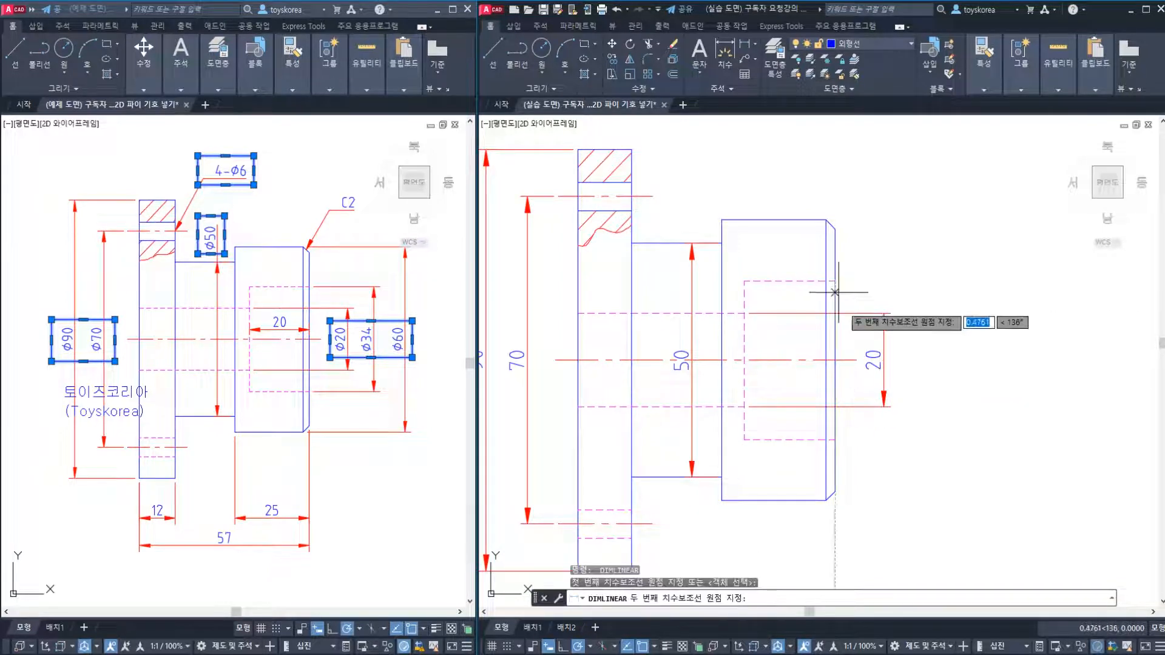
click(833, 435)
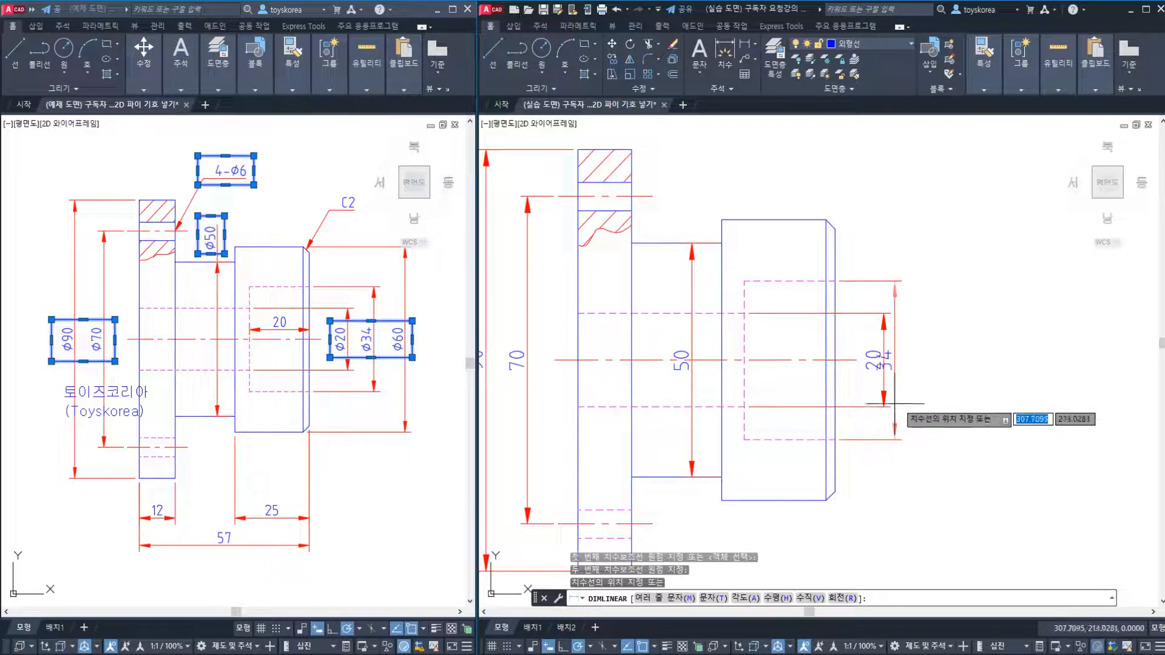
click(924, 396)
middle_drag(809, 282, 822, 277)
key(Escape)
key(Escape)
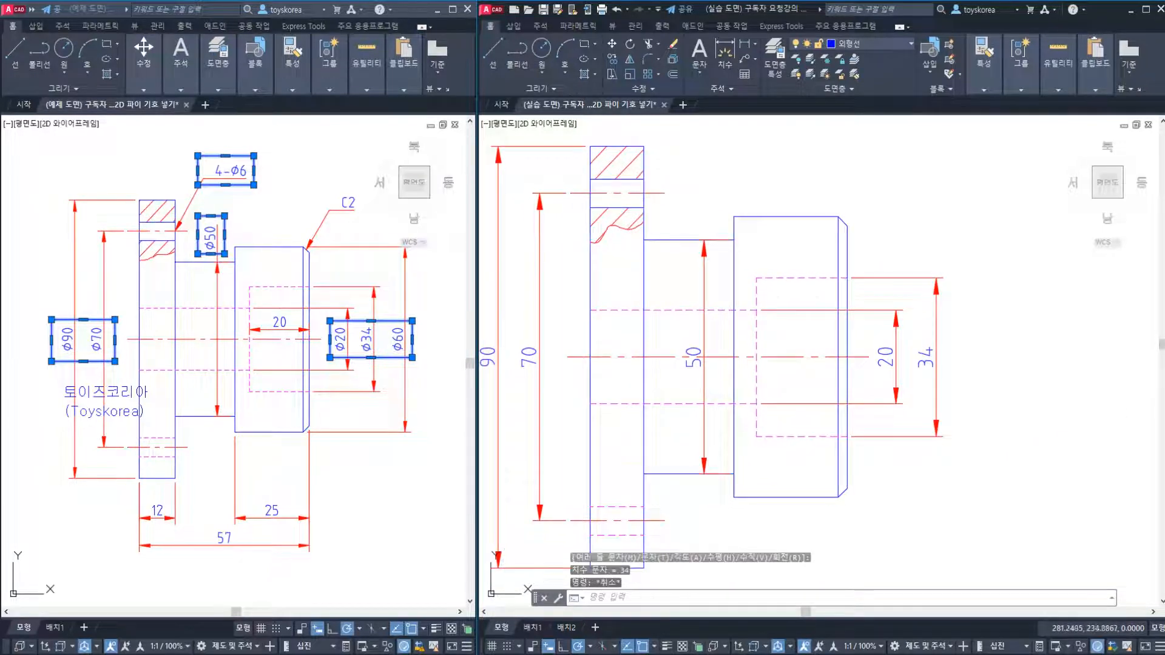
- Inspect the hidden lines of the small and large bores in the practice drawing
click(787, 279)
click(752, 309)
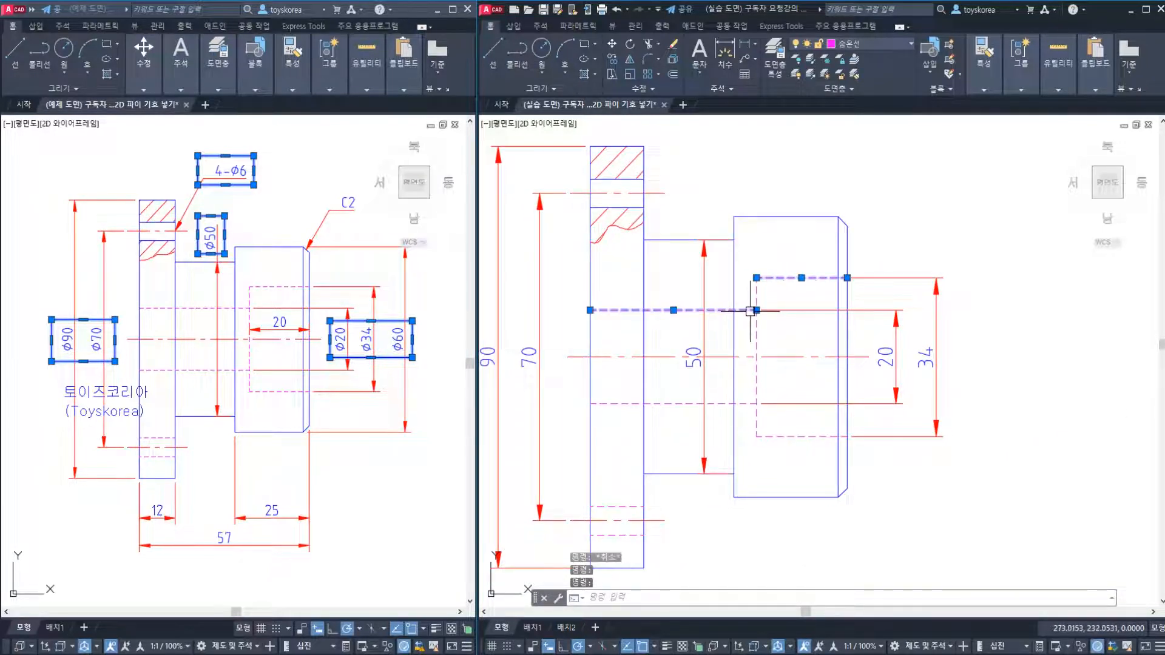
click(747, 405)
key(Escape)
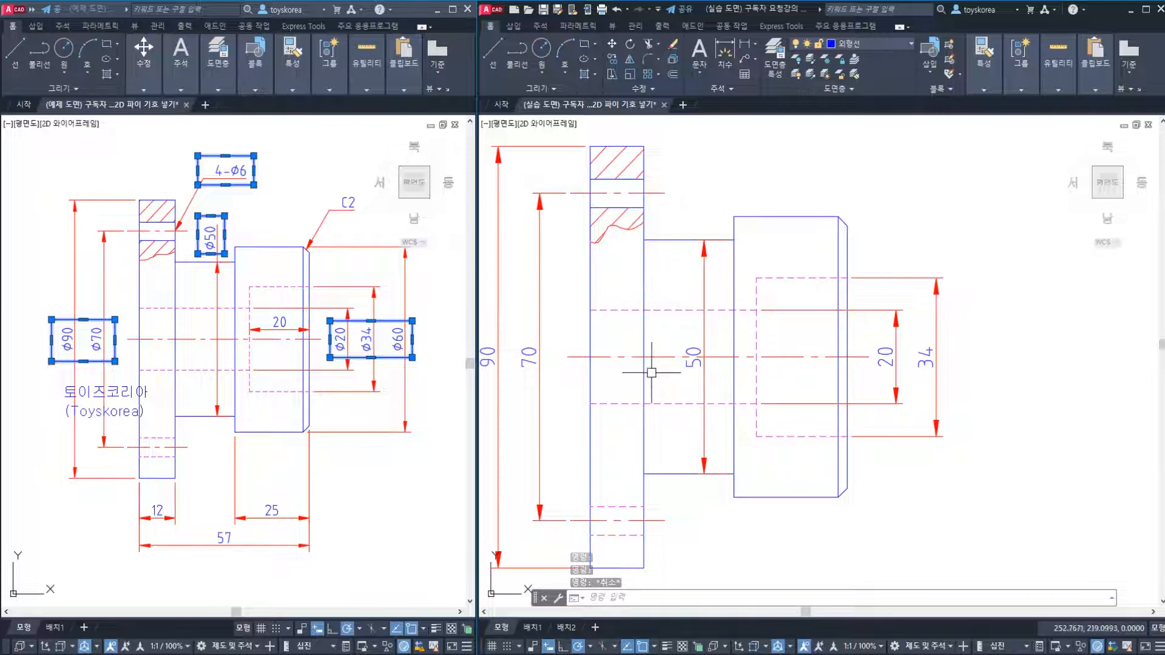
- Clear the frame selection in the example drawing and compare its diameter dimensions with those in the practice drawing
click(237, 343)
middle_drag(237, 342, 225, 356)
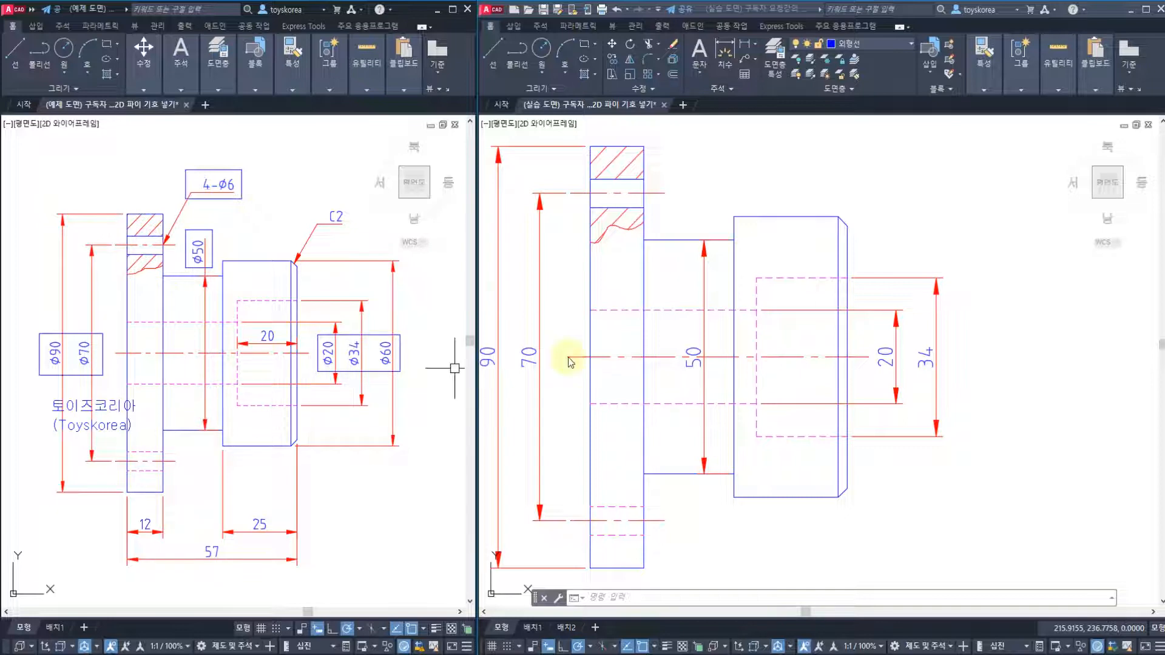
click(703, 340)
key(Escape)
key(Escape)
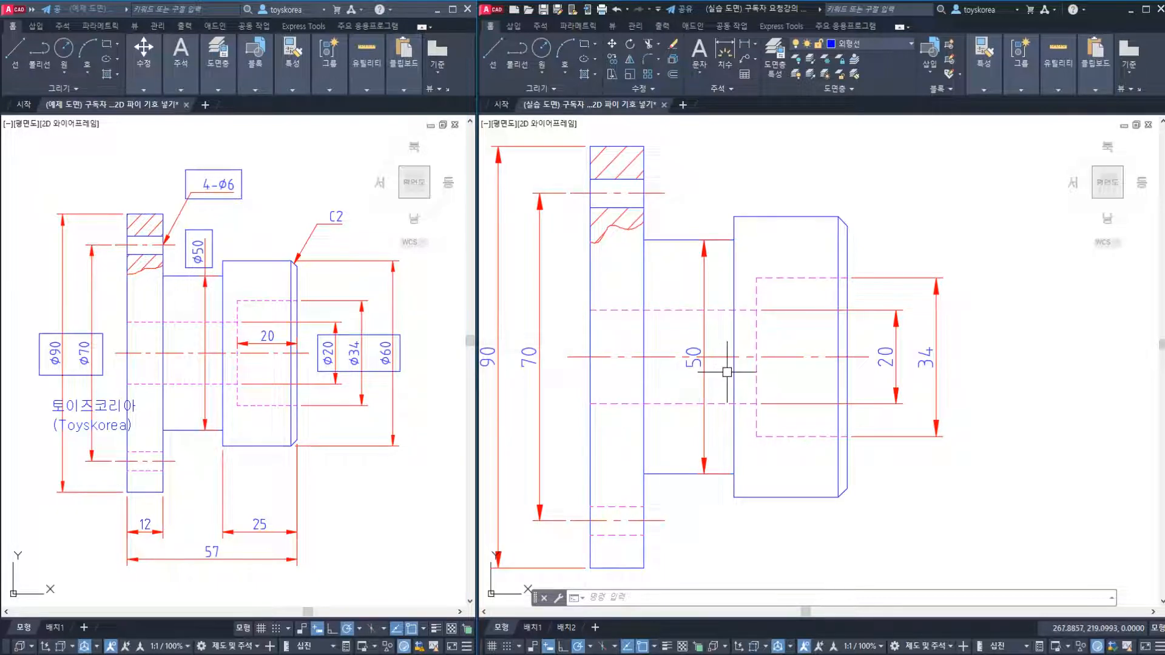
mouse_move(790, 386)
middle_down()
mouse_move(764, 373)
mouse_move(812, 370)
mouse_move(772, 374)
middle_up()
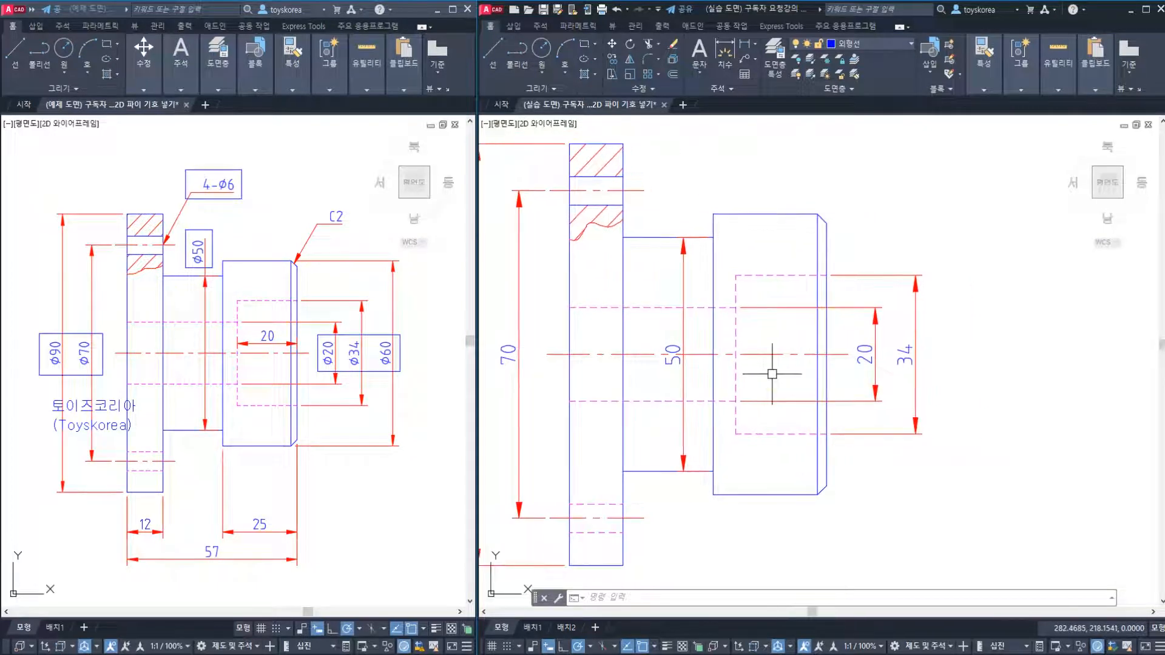
- Dimension the full height of the chamfered end collar, placing the linear dimension outside the larger bore's dimension
key(Return)
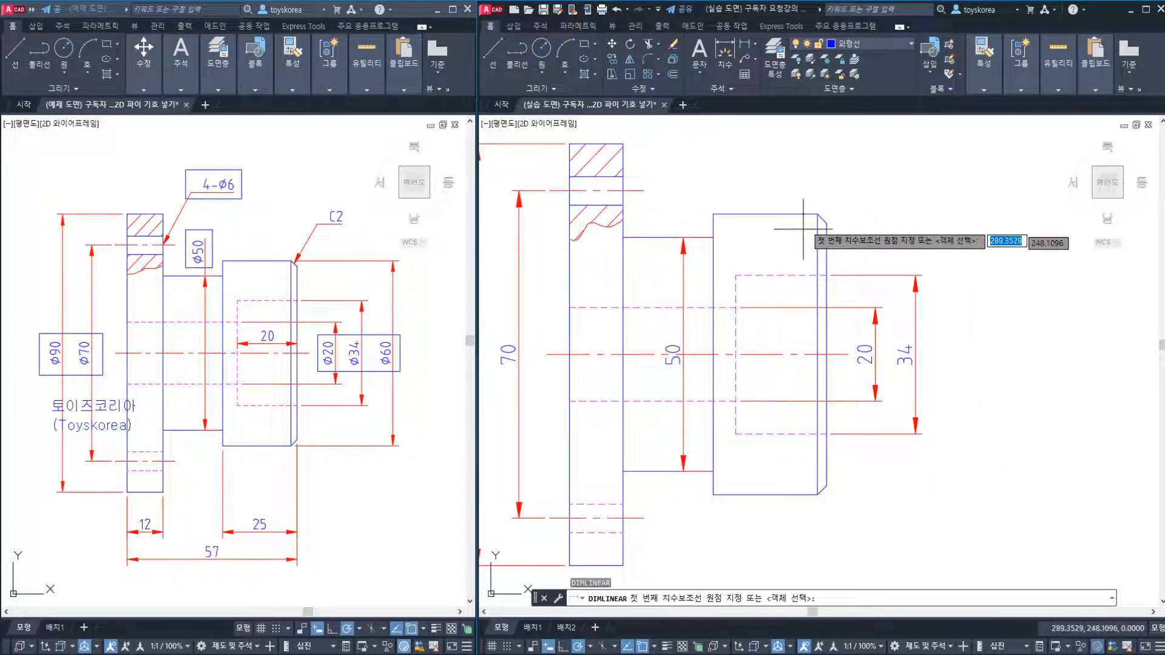
click(818, 214)
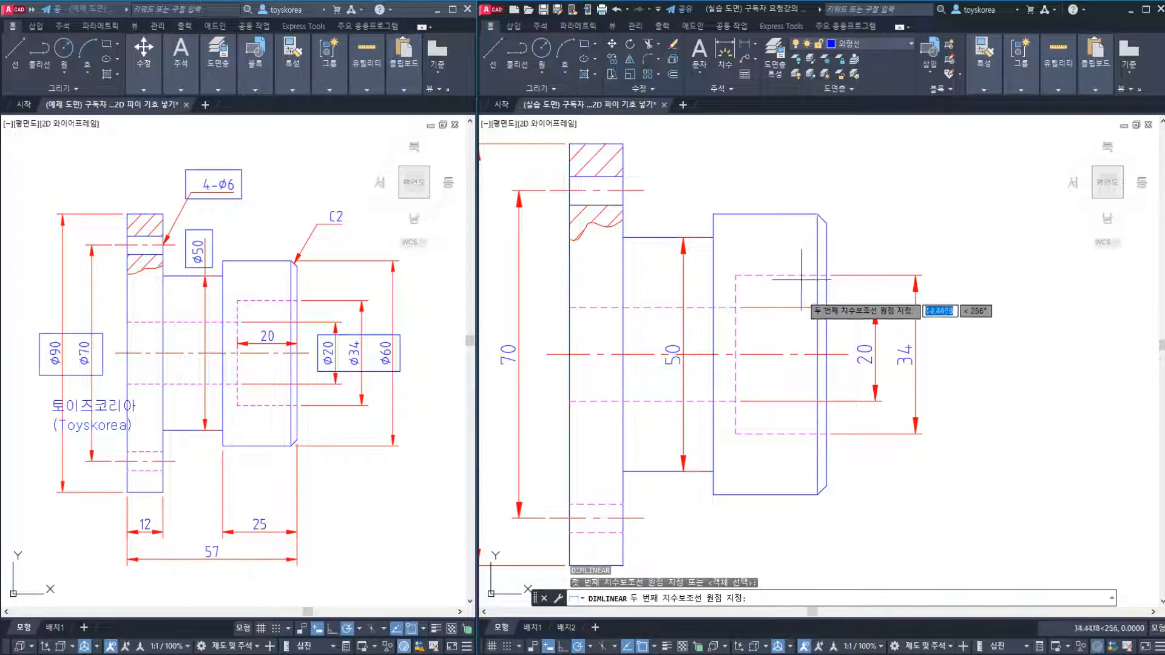
click(818, 494)
click(957, 427)
key(Escape)
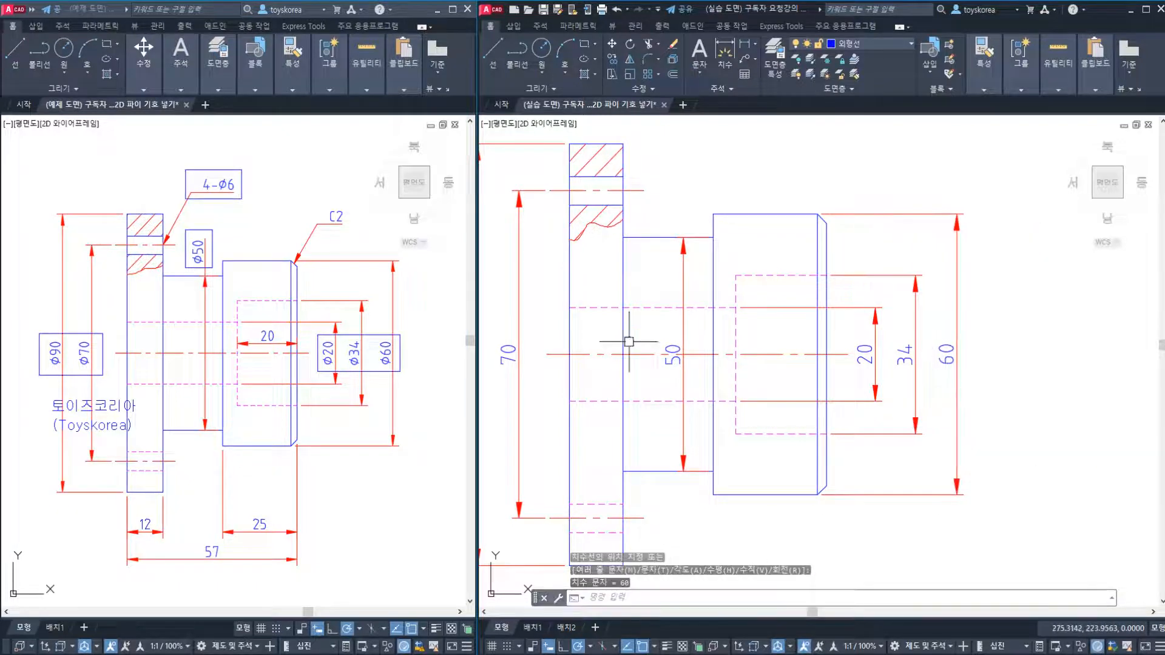
- Move the neck height dimension's text up along its dimension line to just above the neck's upper edge
middle_drag(617, 327, 687, 315)
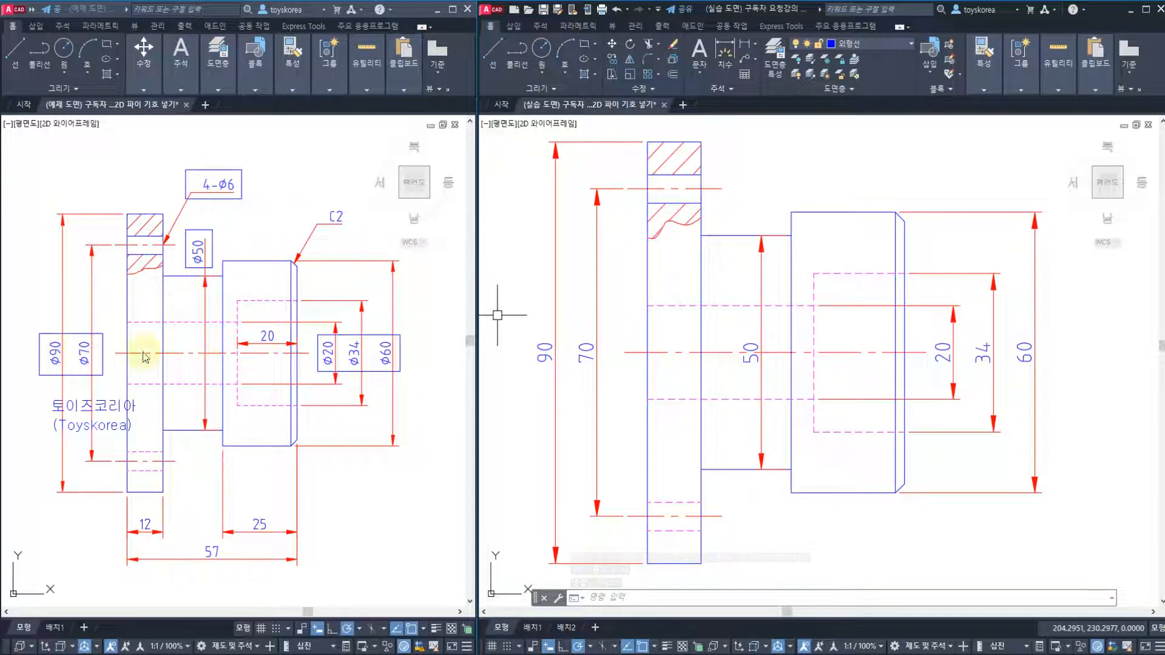
middle_drag(750, 374, 744, 379)
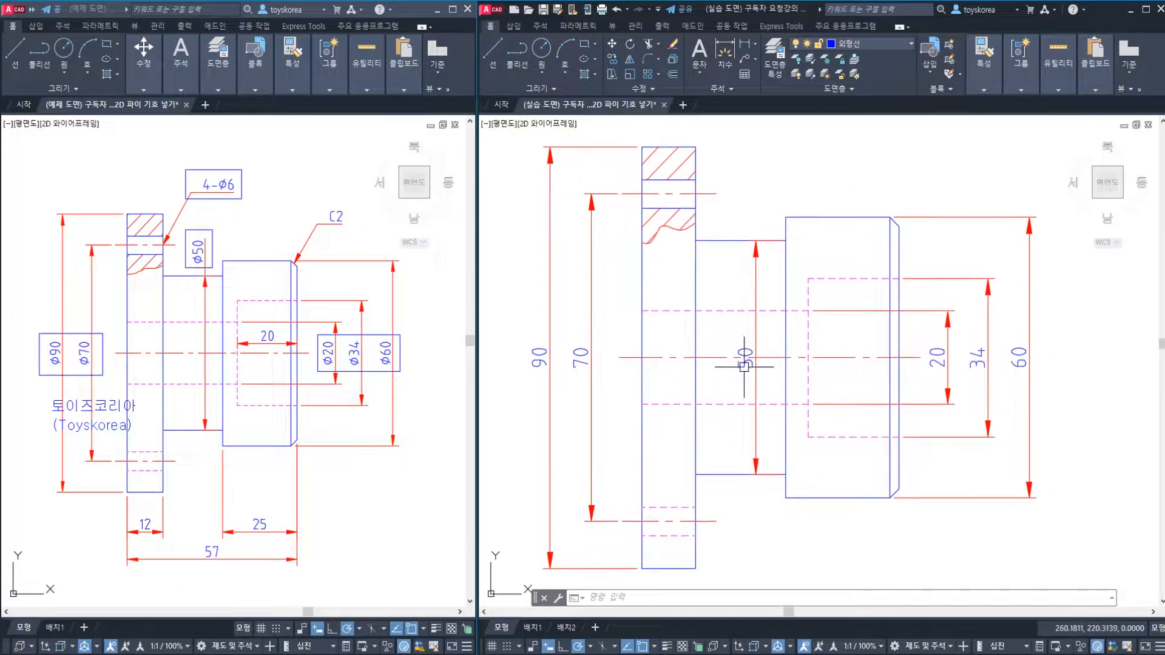
click(743, 365)
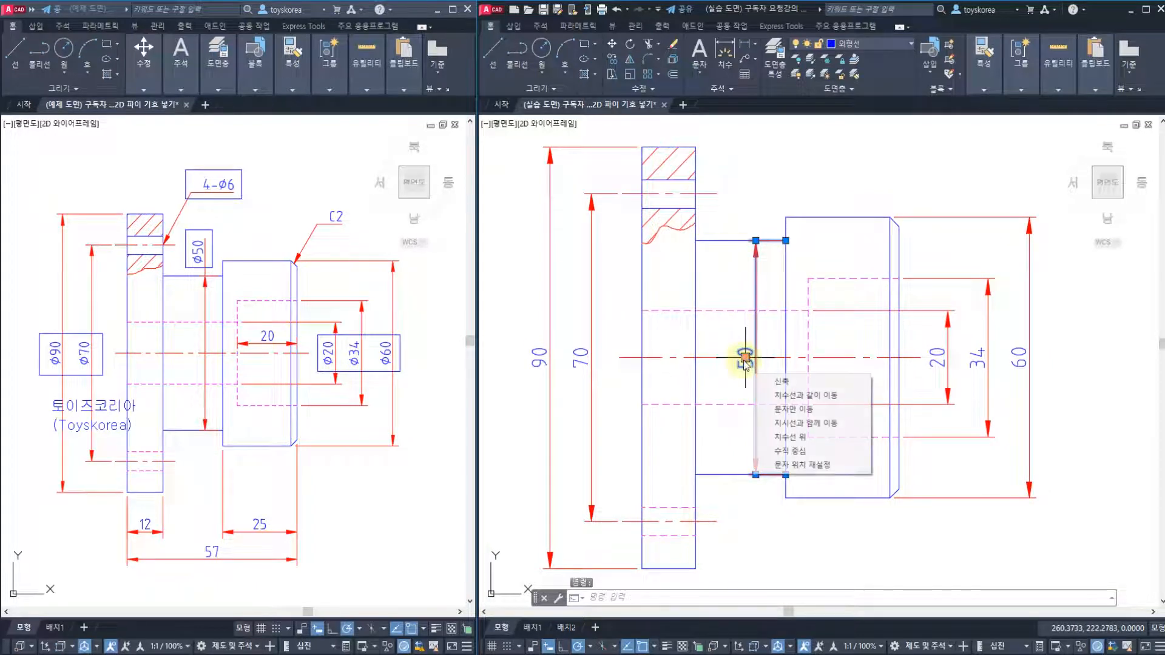
click(745, 358)
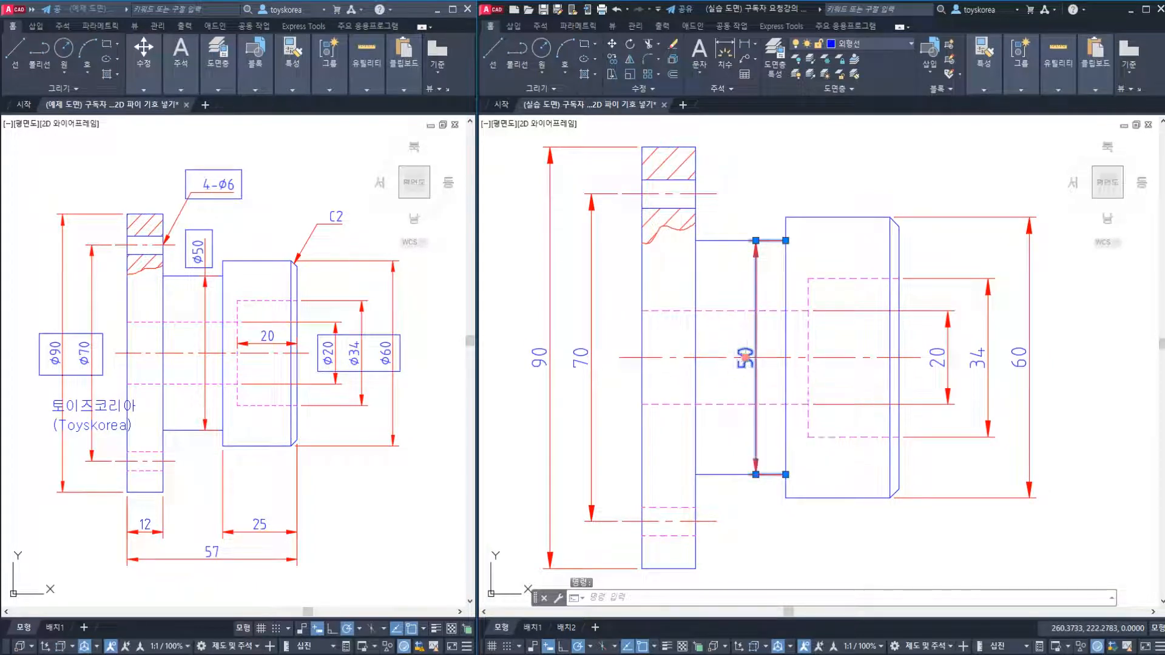
click(755, 241)
key(Escape)
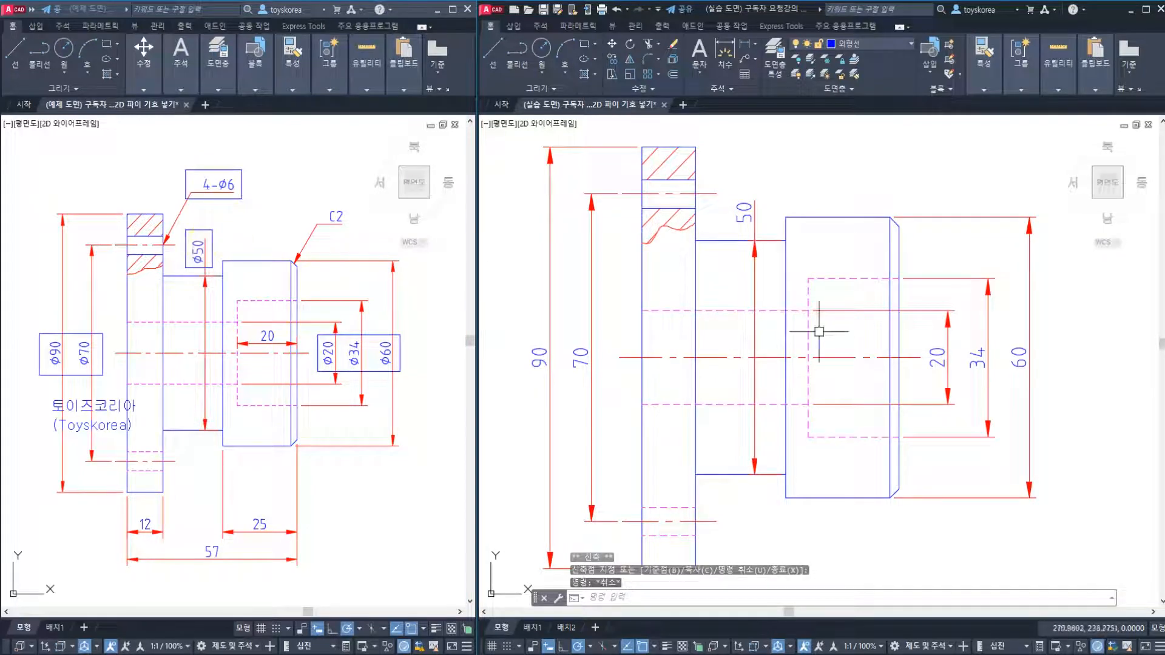
- Switch to the Notepad notes, highlight the phrase about the Properties palette (shortcut 'CH'), and return to AutoCAD
middle_drag(820, 334, 849, 335)
middle_drag(777, 351, 747, 347)
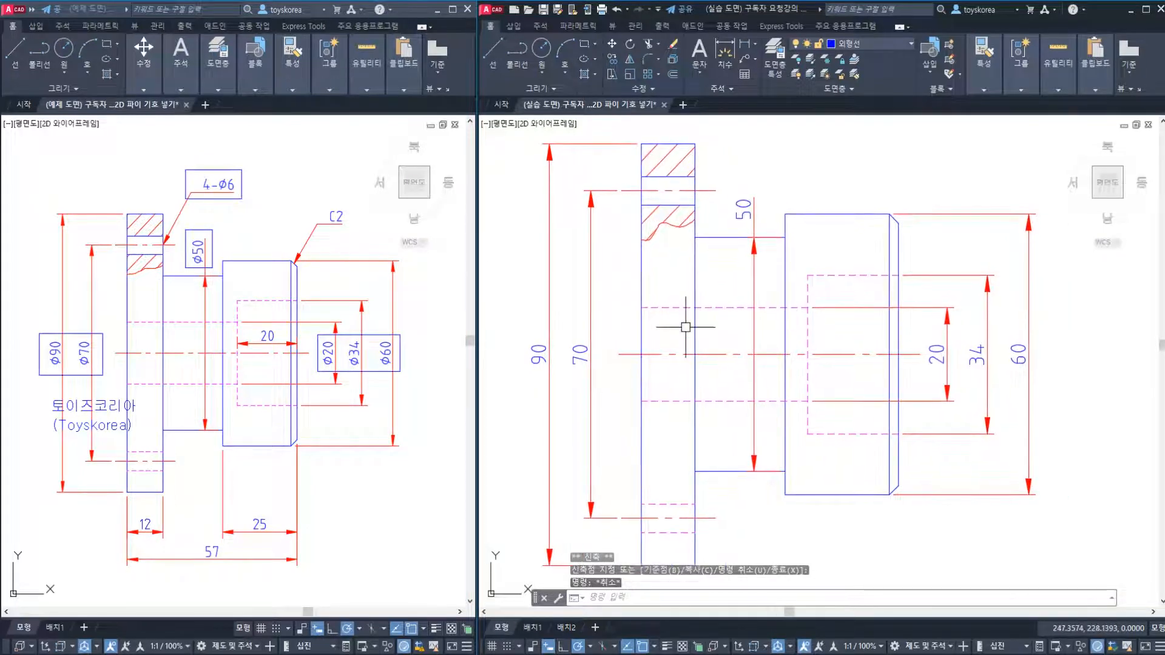
middle_drag(686, 327, 700, 325)
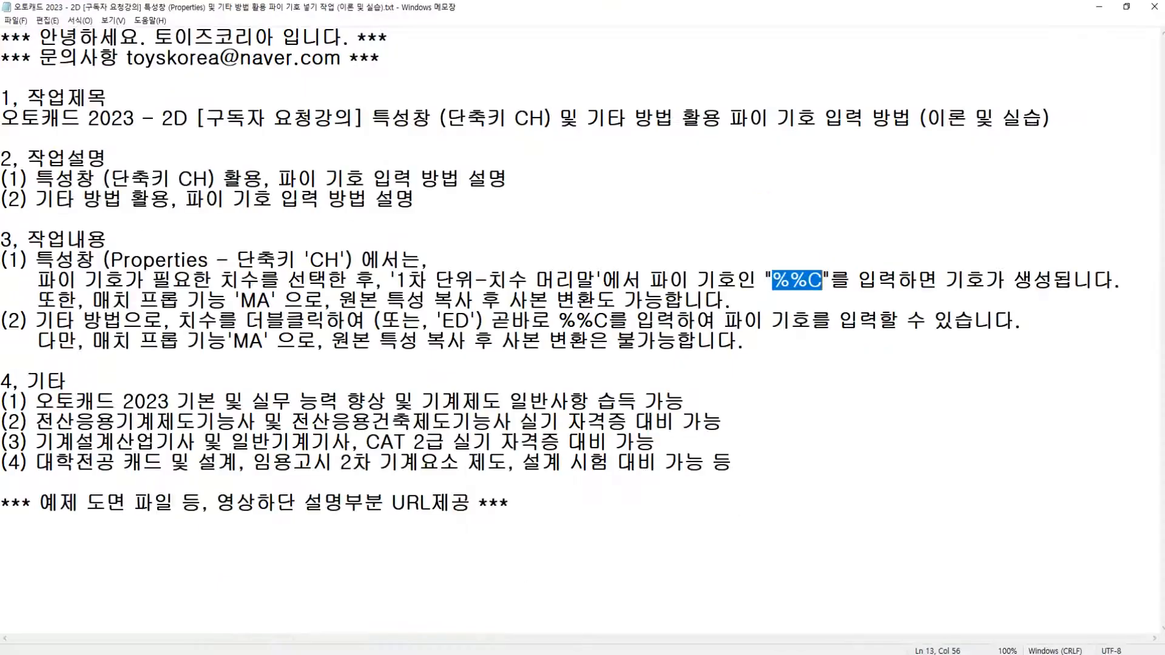
click(273, 300)
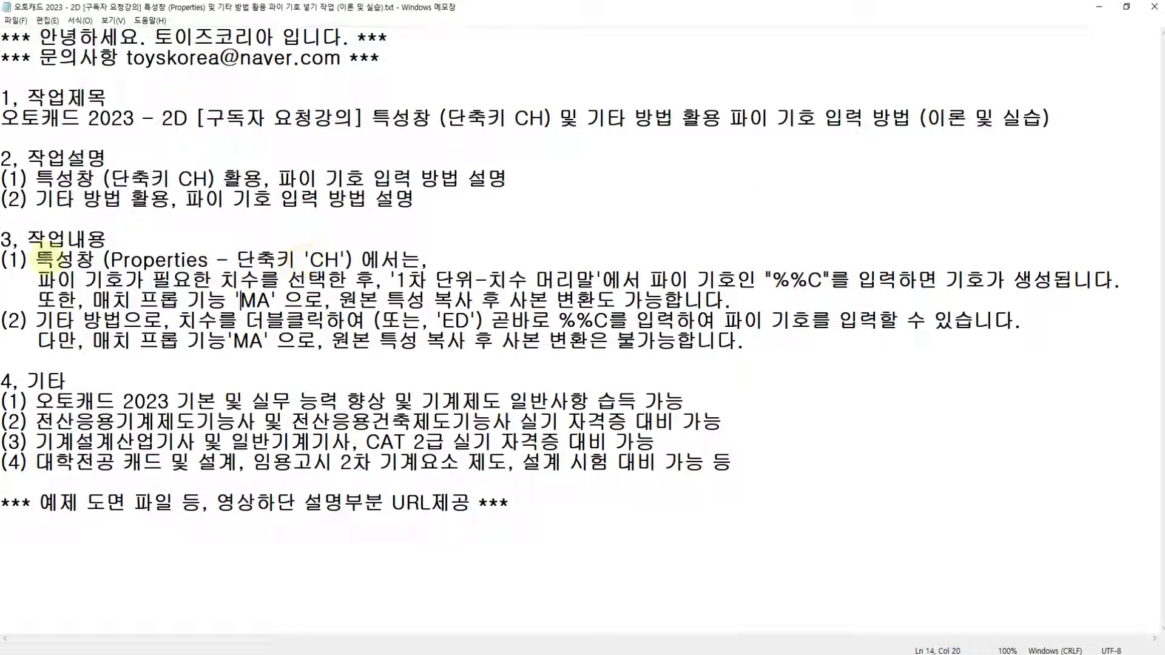
drag(37, 260, 343, 260)
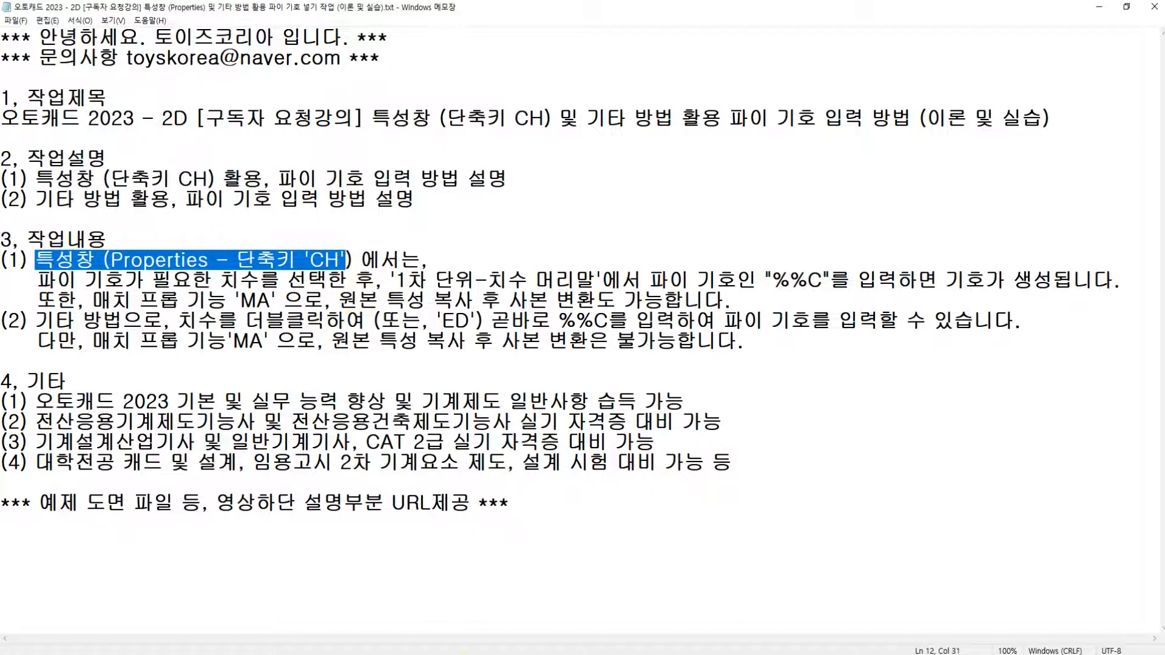
key(alt+Tab)
key(alt+Tab)
- Pick out the flange, bolt-circle and neck dimensions that need a diameter symbol, and clear the selection
scroll(601, 416, down, 2)
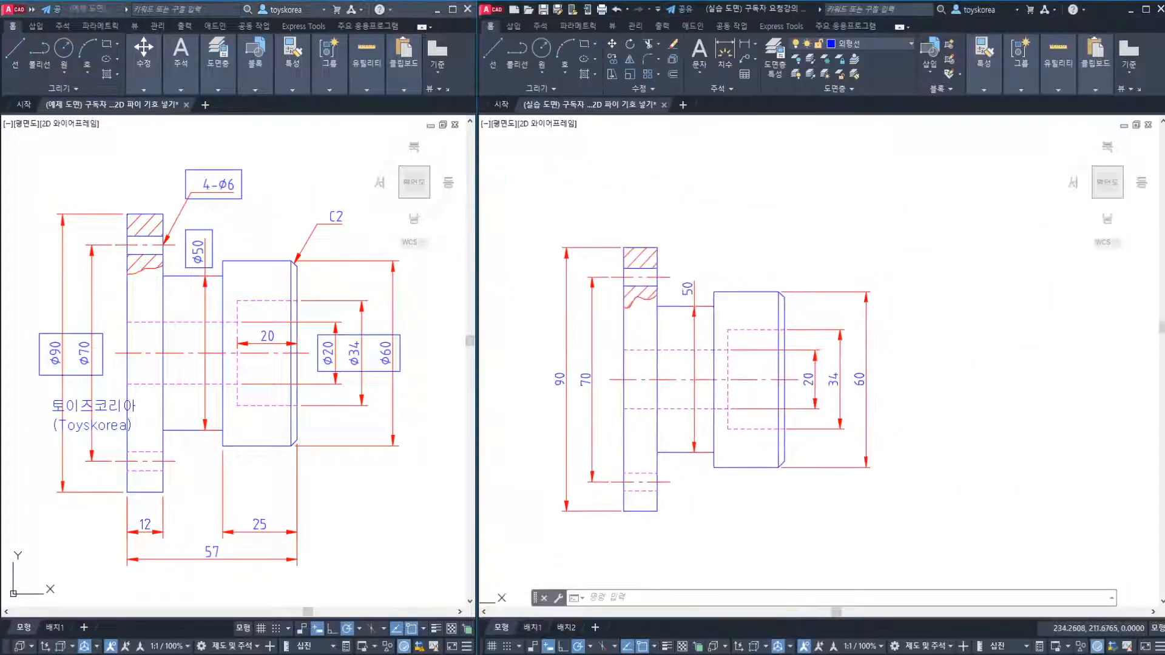
scroll(625, 366, up, 2)
key(Escape)
key(Escape)
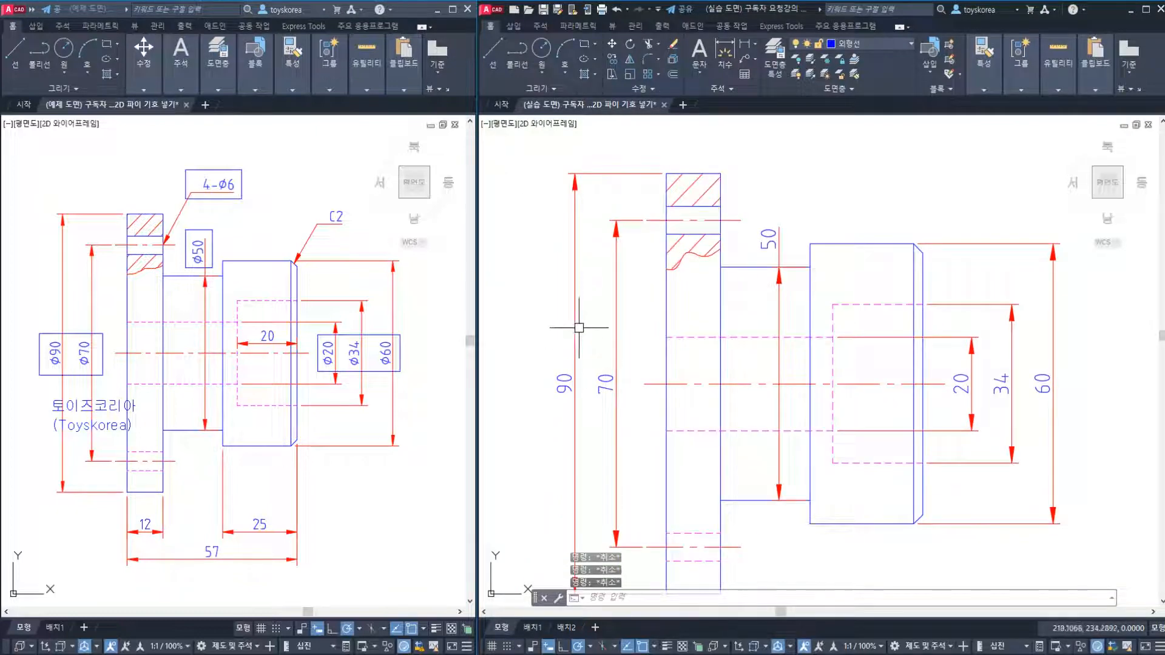
click(574, 322)
click(616, 324)
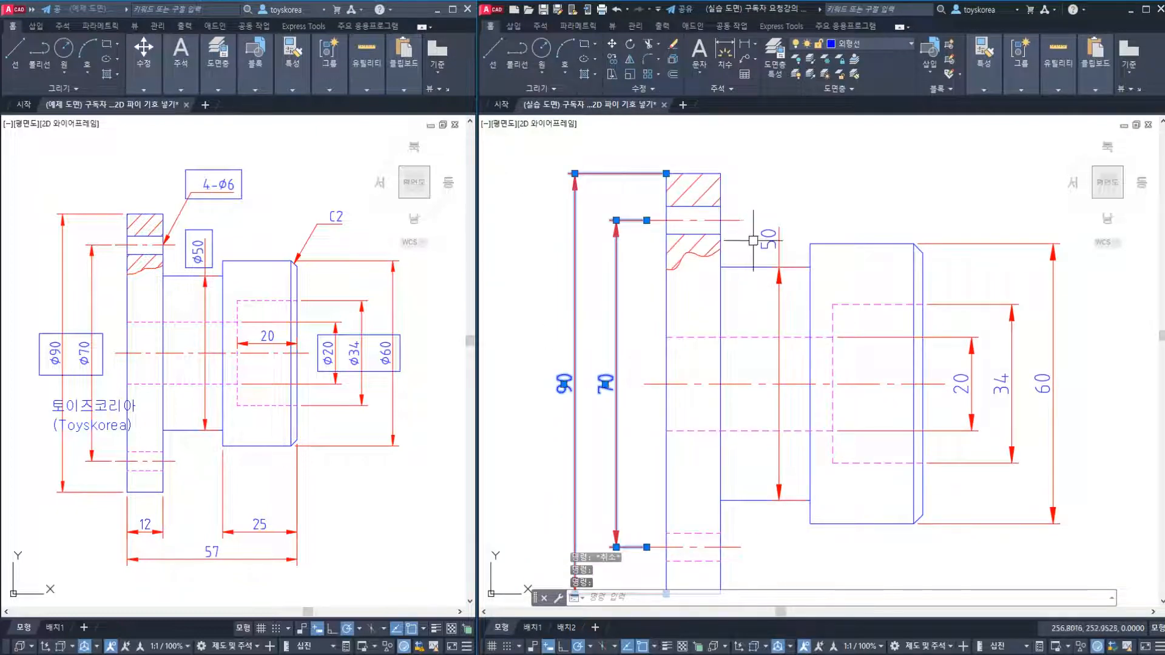
click(779, 254)
key(Escape)
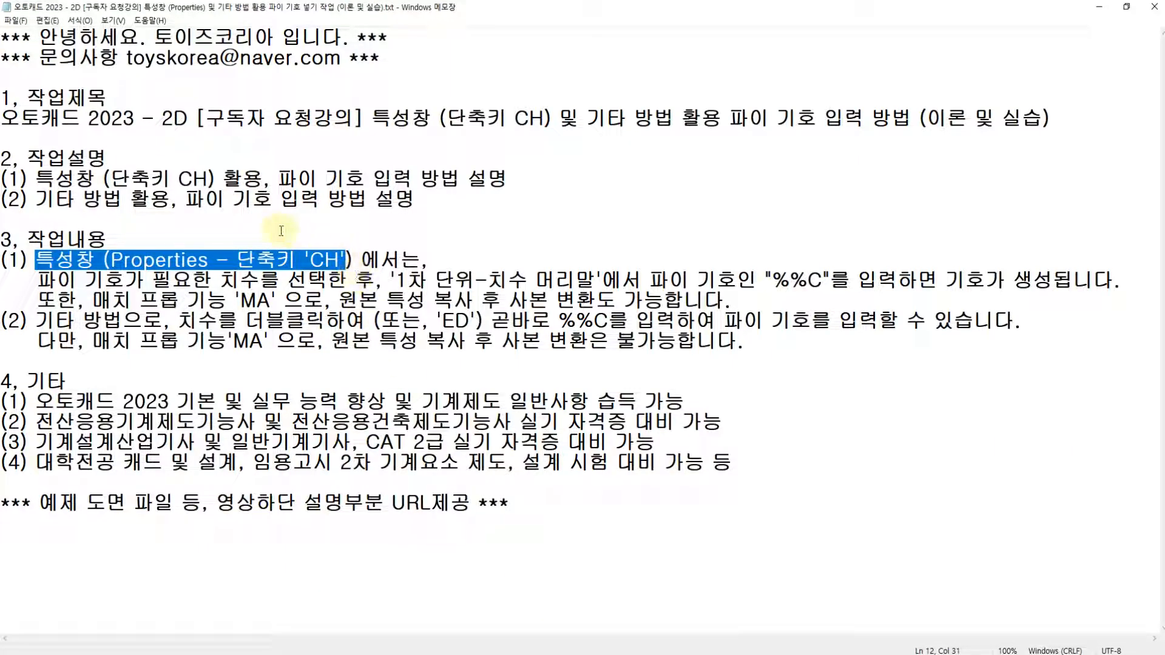
- Highlight the Match Properties 'MA' sentence in the Notepad notes and return to the practice drawing in AutoCAD
drag(94, 302, 711, 301)
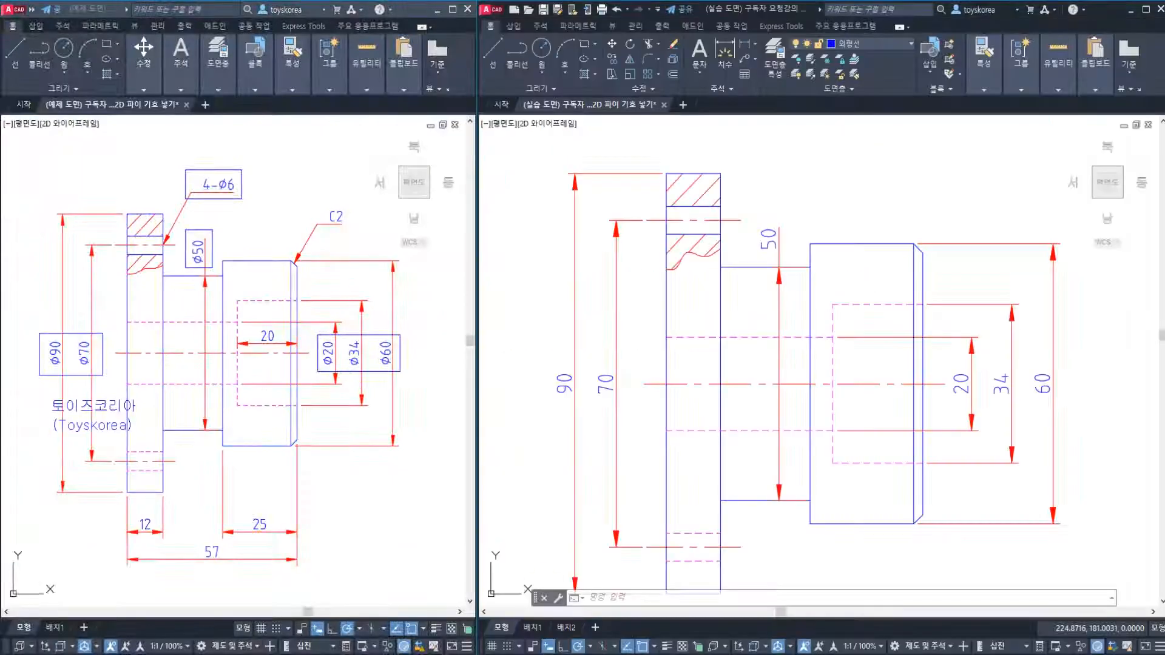
scroll(653, 352, down, 2)
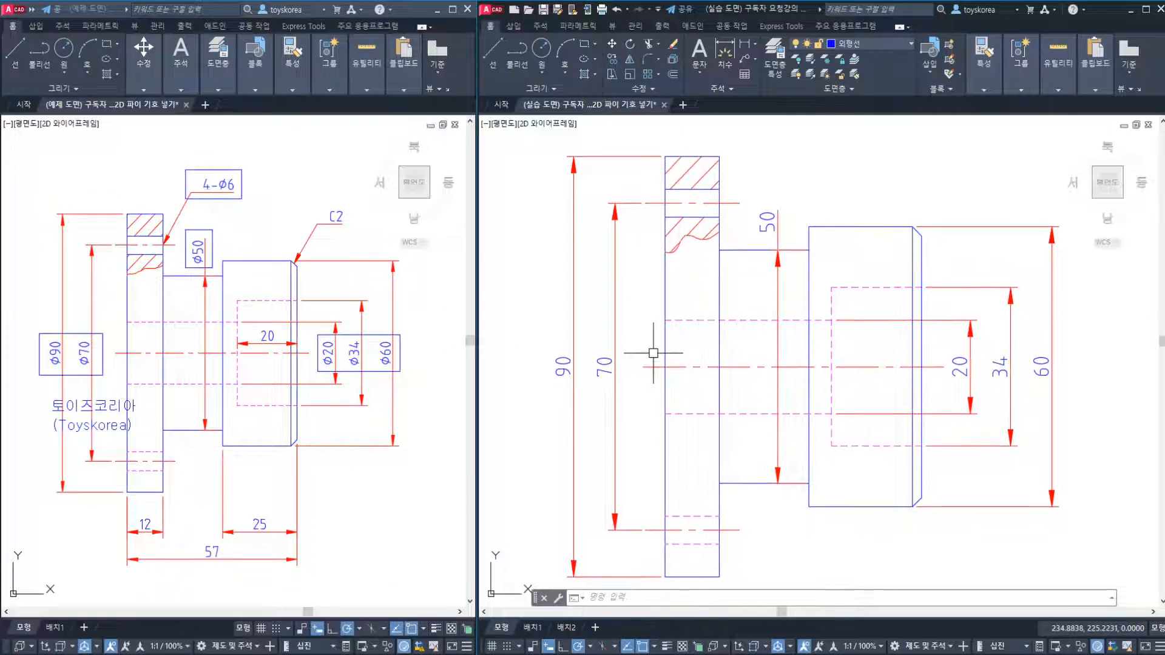
key(Escape)
key(Escape)
- Open the Properties palette in the practice drawing with the CH command
mouse_move(654, 353)
middle_down()
mouse_move(729, 322)
mouse_move(659, 367)
middle_up()
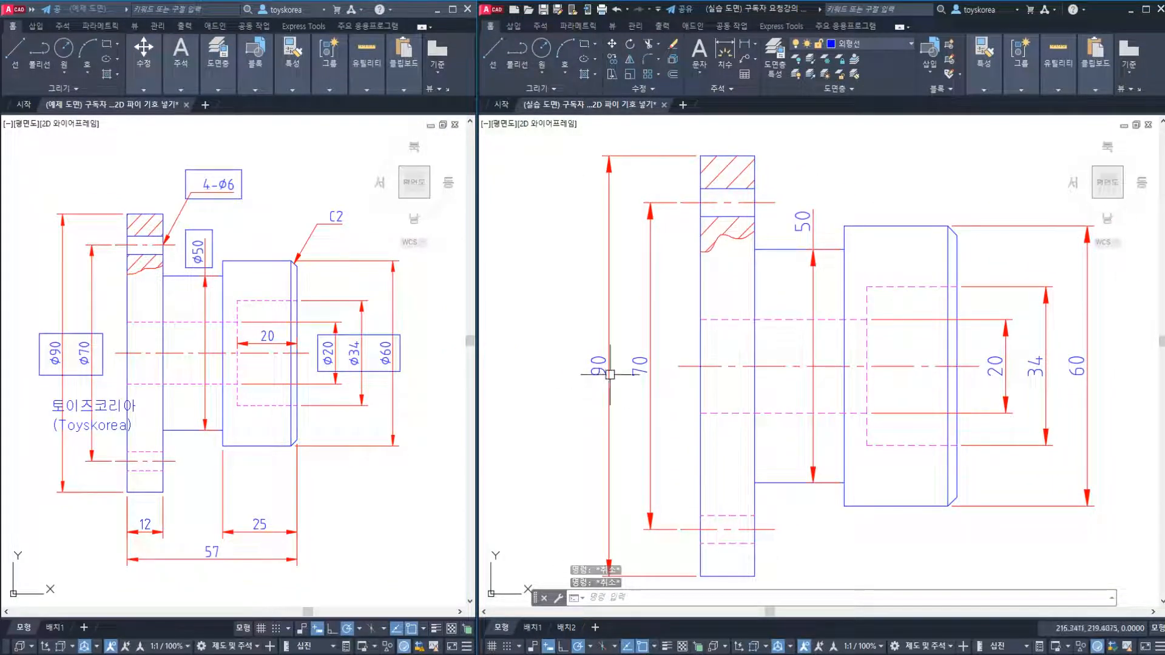
middle_drag(571, 371, 590, 361)
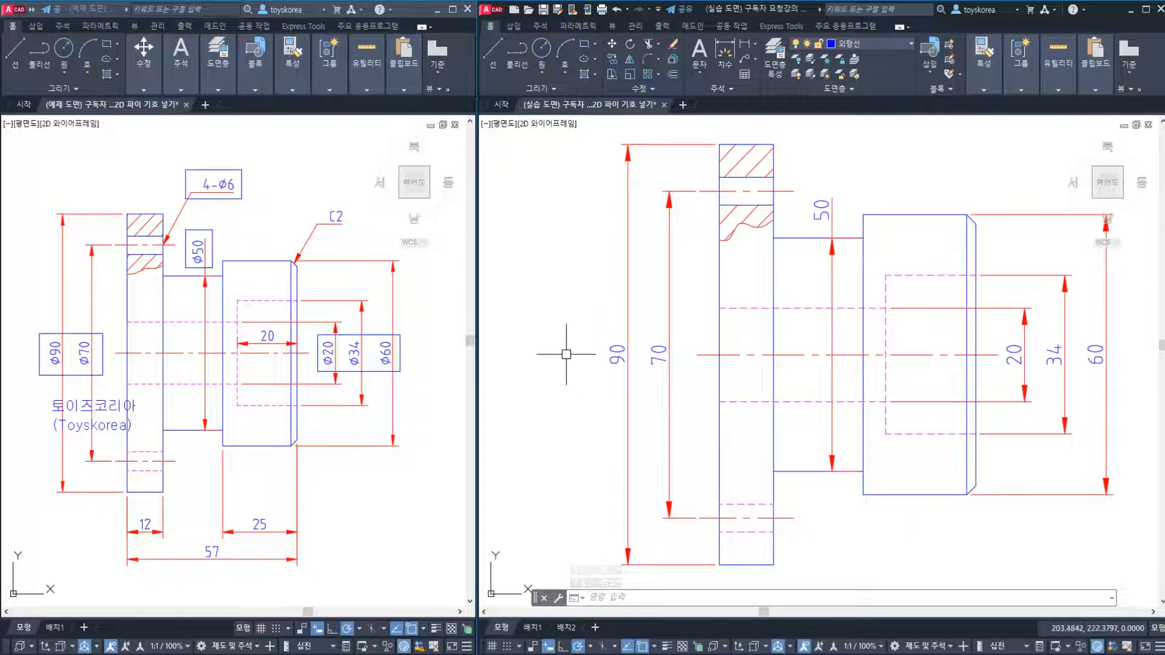
text(ch)
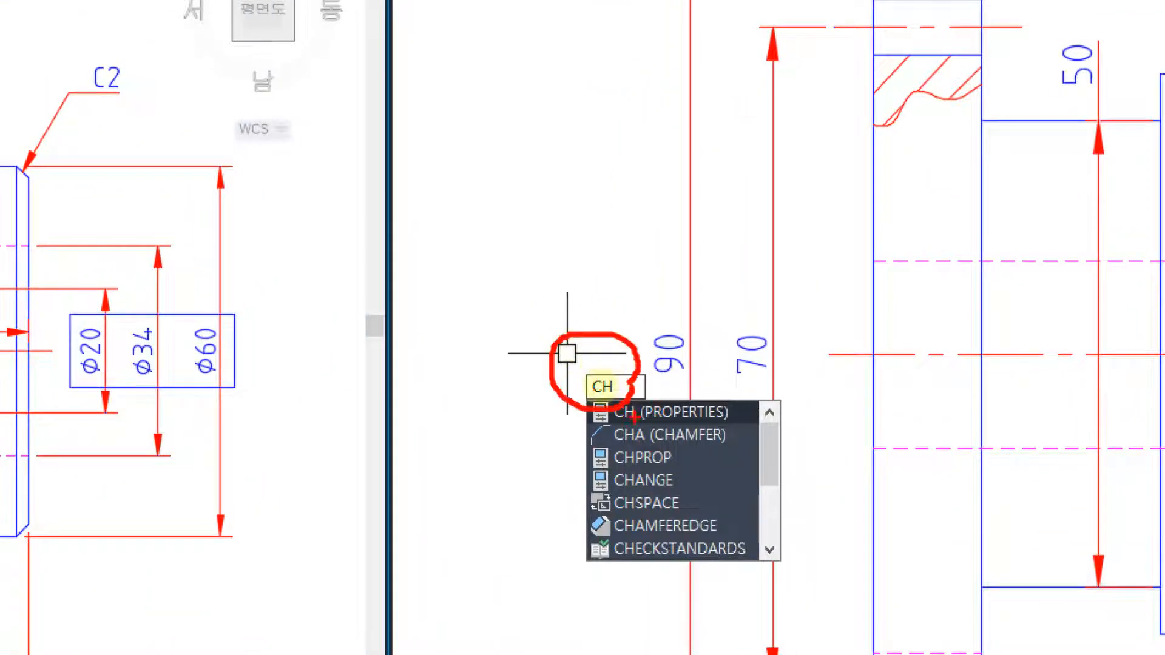
key(Escape)
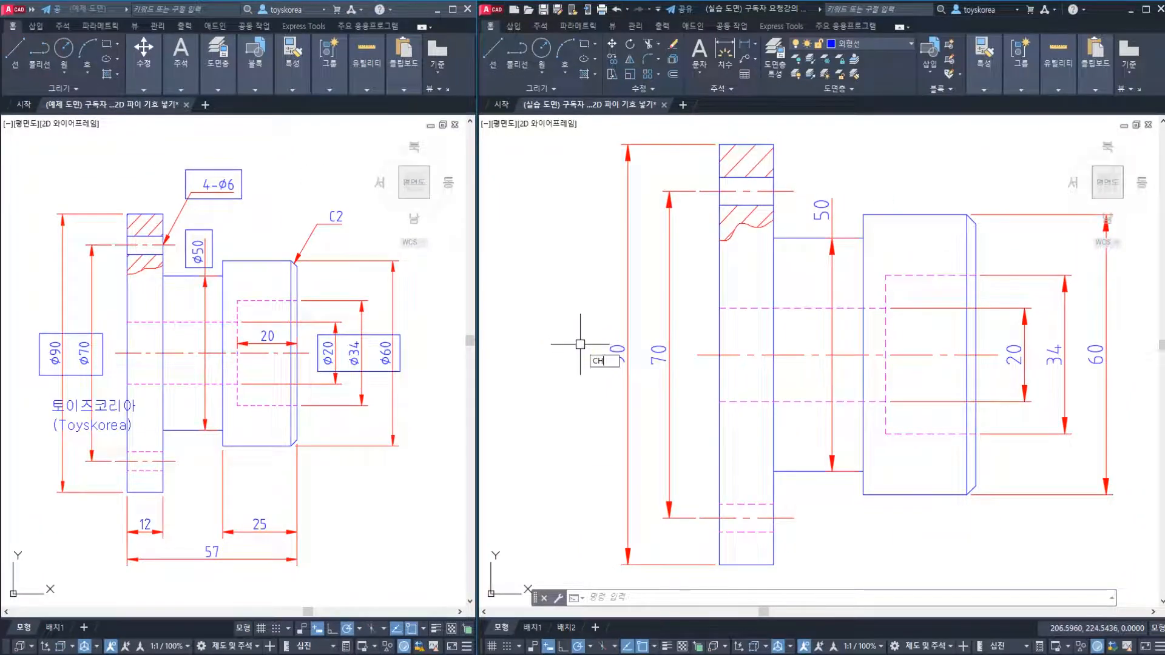
text(CH)
key(Return)
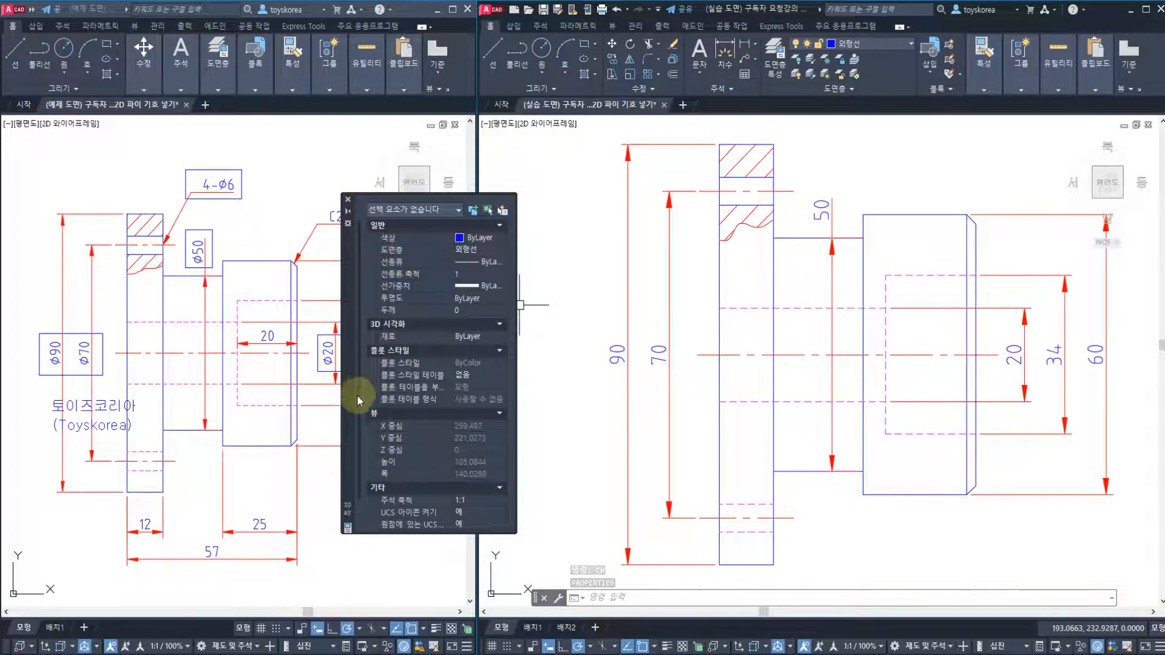
scroll(547, 358, down, 2)
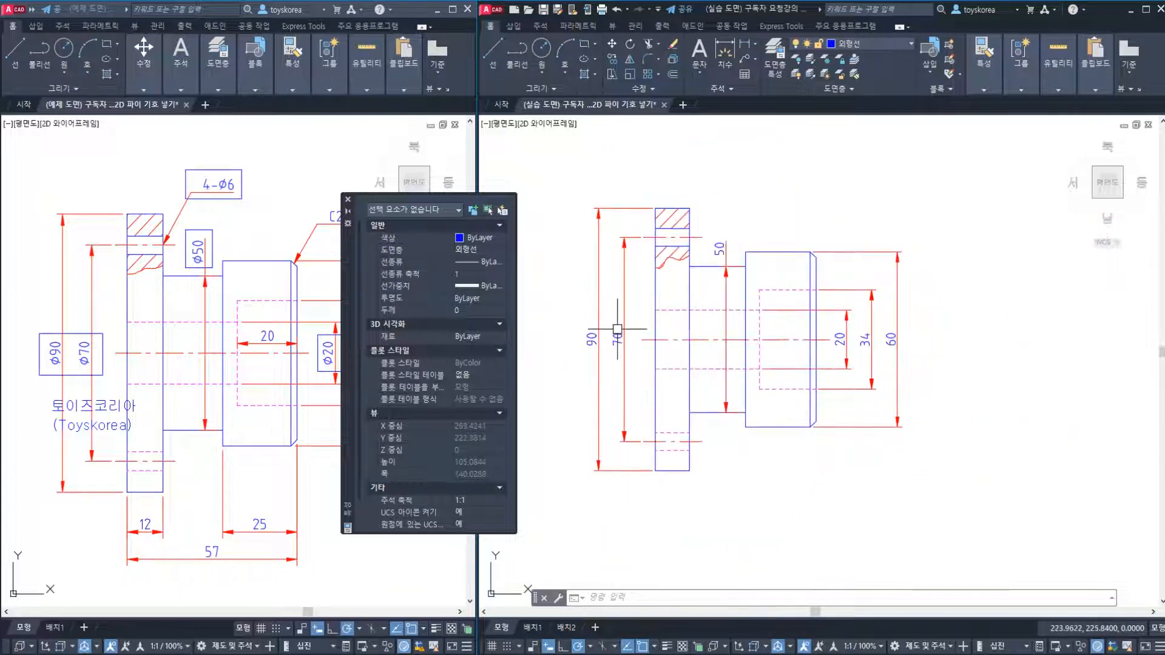
middle_drag(617, 330, 696, 315)
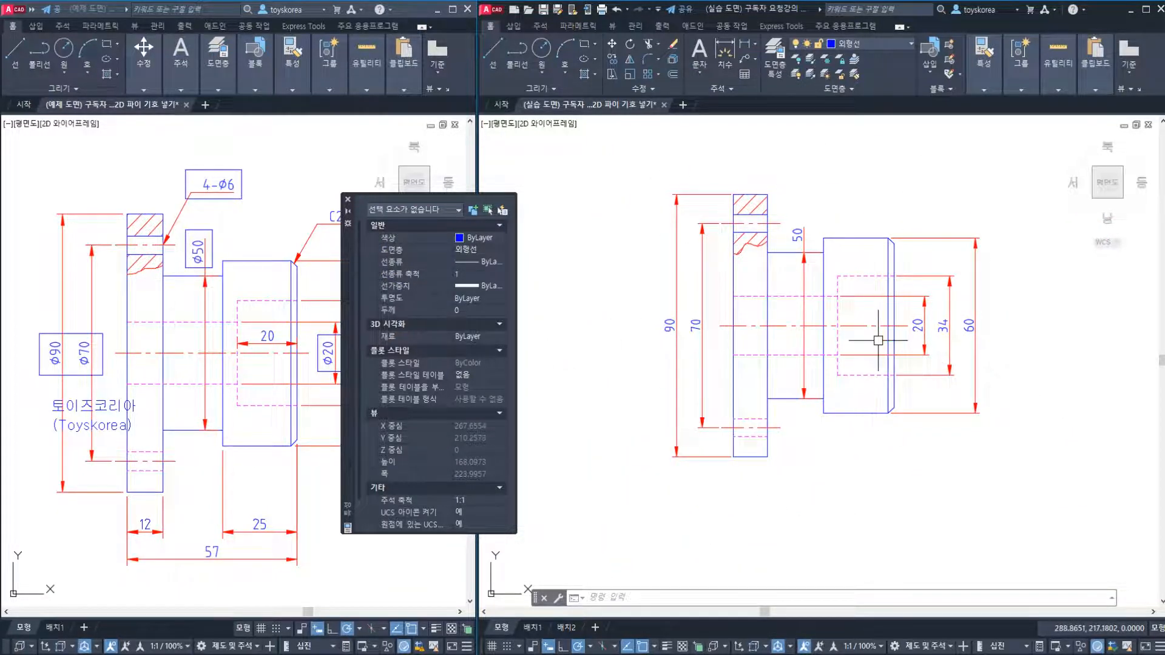
click(677, 303)
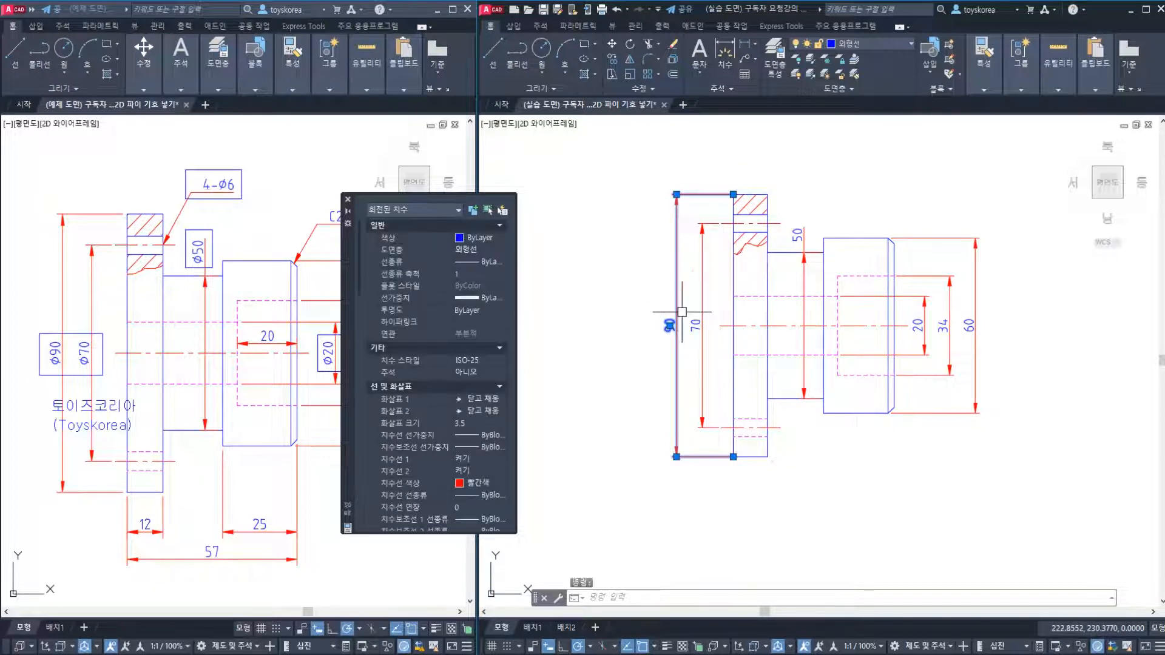
key(Escape)
key(Escape)
key(Escape)
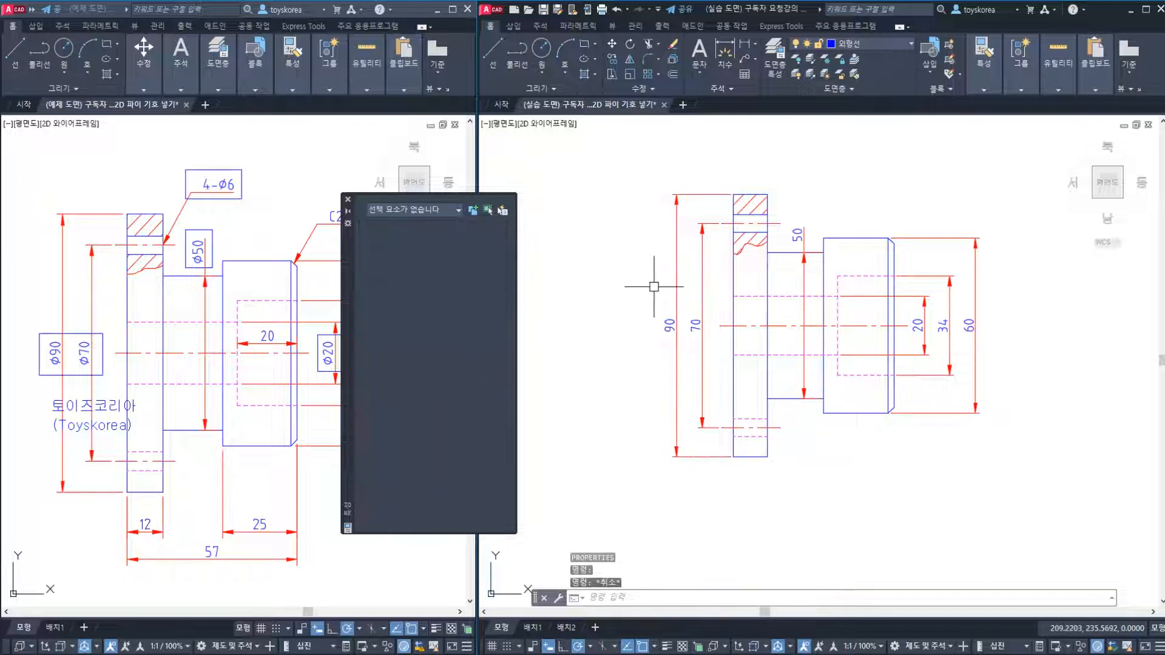
- Select the flange's outer height dimension (90) to show its settings in the Properties palette
middle_drag(652, 285, 649, 292)
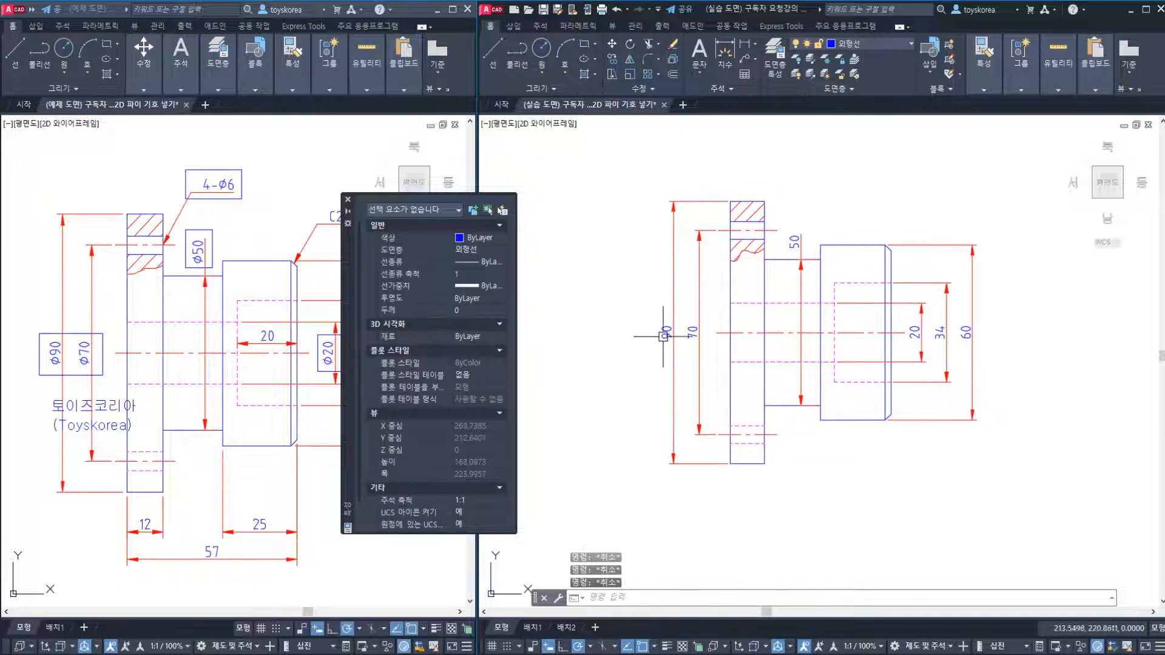
scroll(664, 322, up, 2)
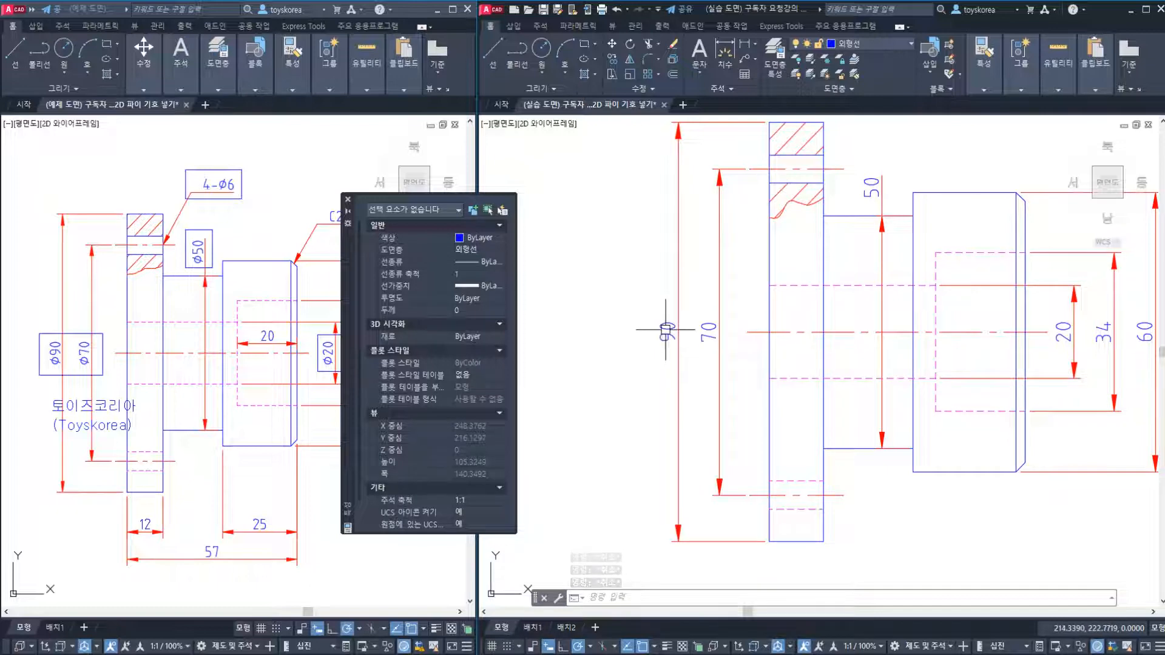
click(667, 332)
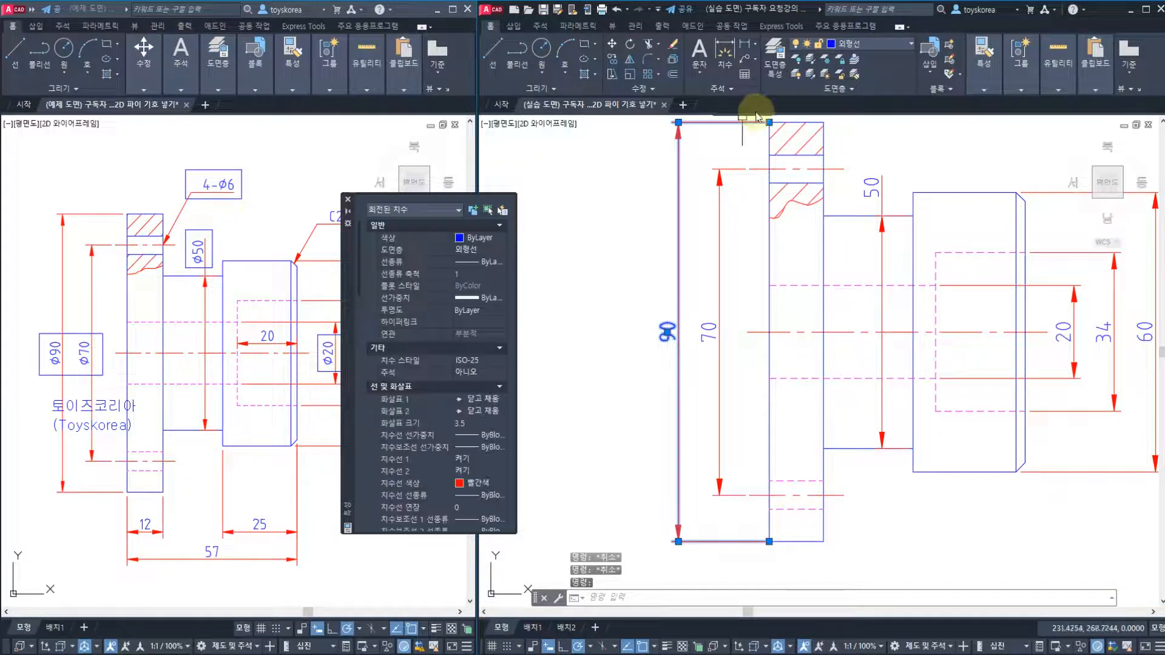
scroll(747, 143, down, 2)
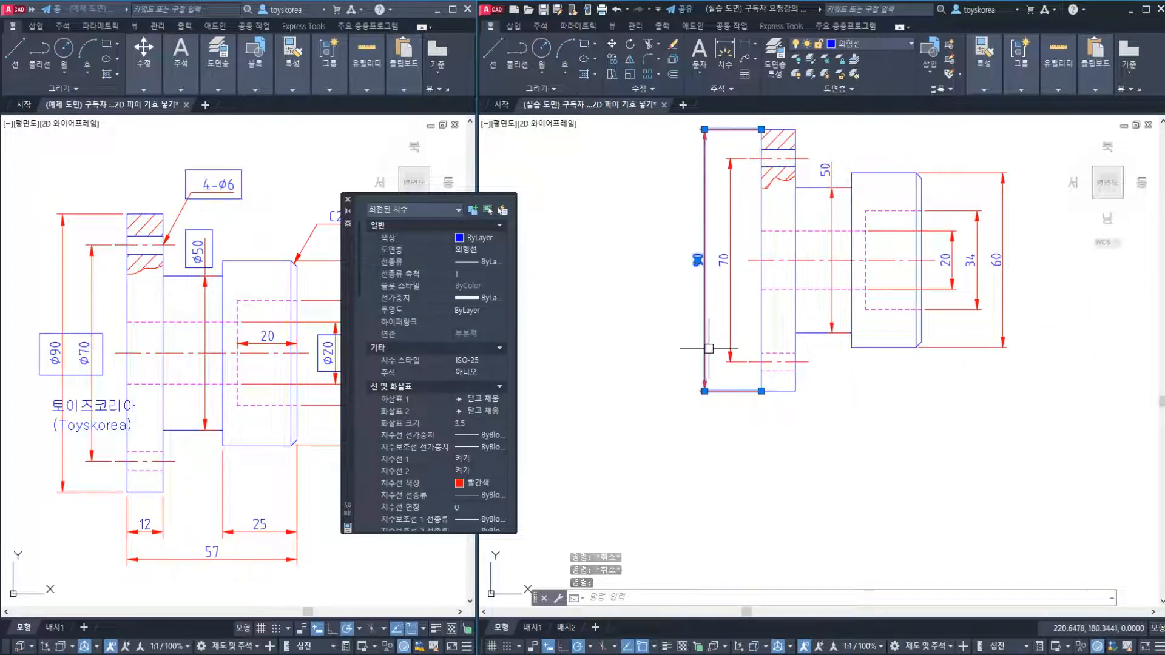
scroll(681, 289, up, 4)
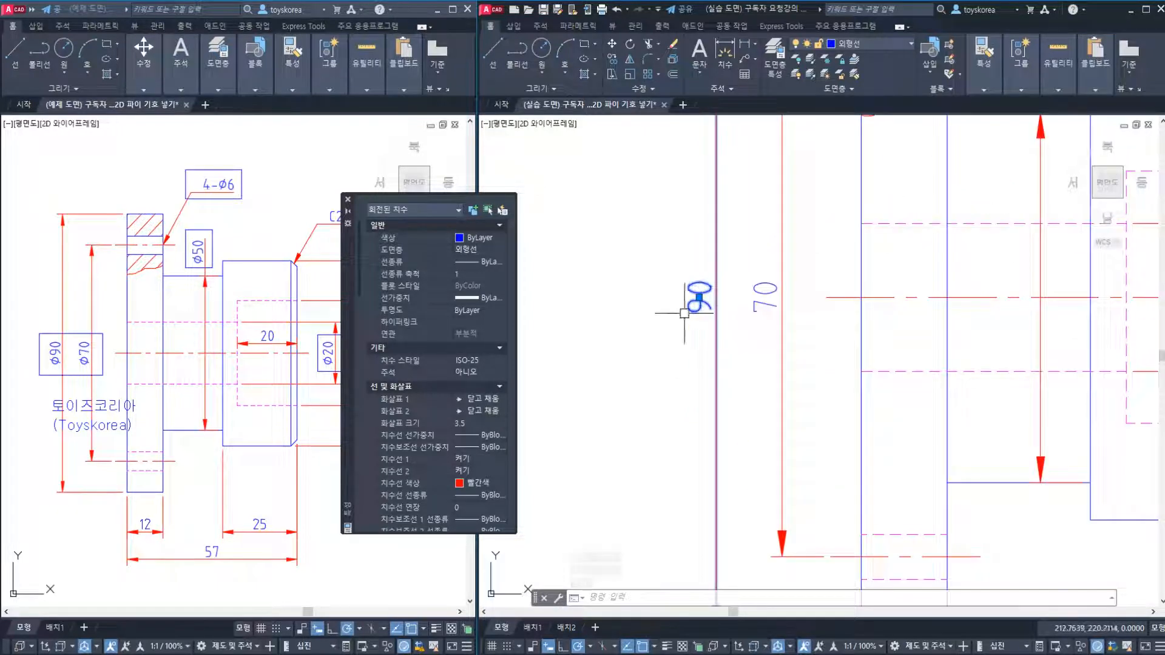
scroll(698, 273, down, 4)
scroll(689, 197, up, 3)
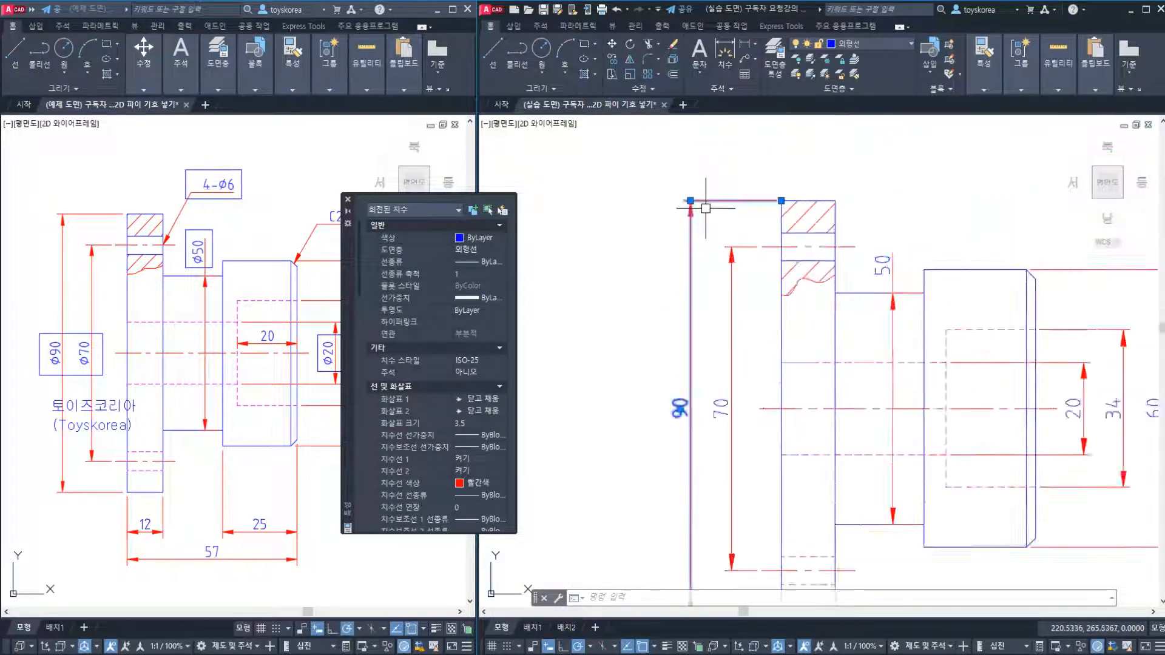
scroll(680, 207, down, 1)
middle_drag(684, 296, 688, 281)
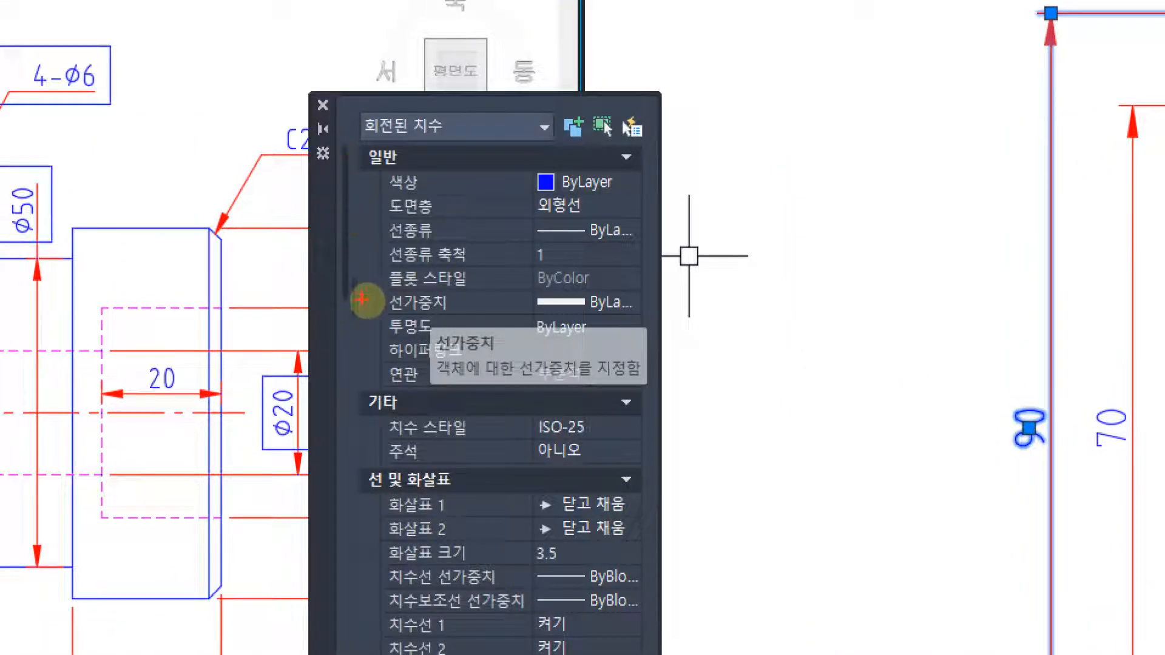
mouse_move(361, 315)
mouse_down()
mouse_move(335, 267)
mouse_move(334, 167)
mouse_move(364, 239)
mouse_move(355, 298)
mouse_up()
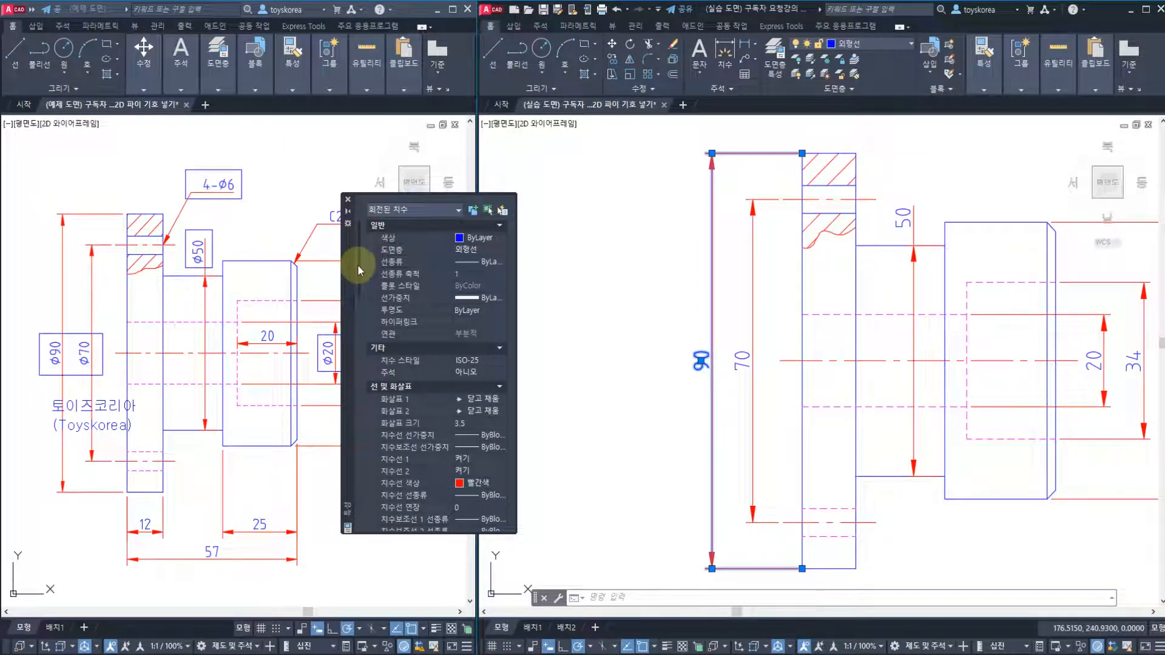
- Look through the 90 dimension's properties for the primary units settings and highlight the '치수 머리말' phrase in the Notepad notes
drag(358, 270, 365, 304)
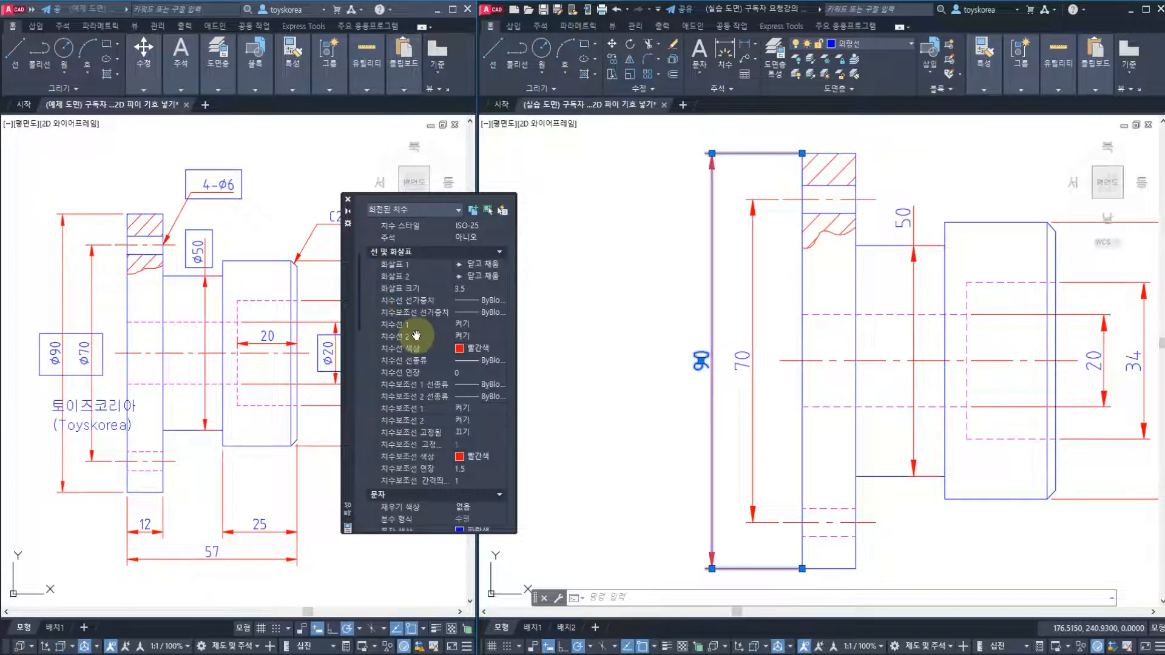
scroll(415, 335, down, 3)
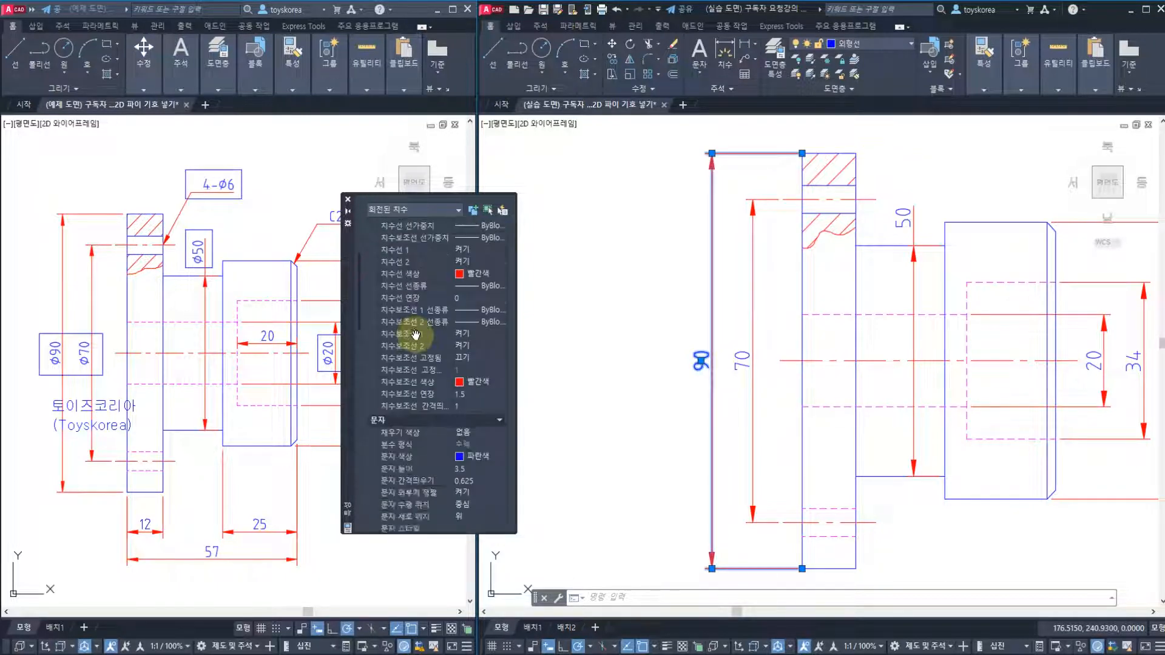
scroll(414, 334, down, 10)
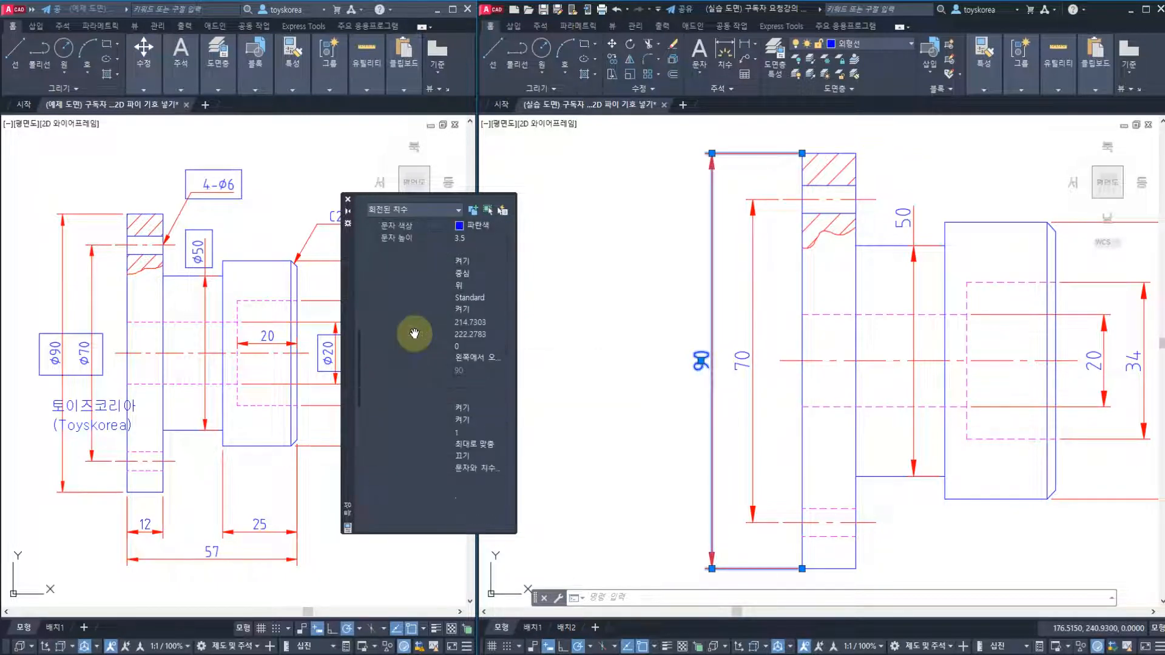
scroll(414, 334, down, 3)
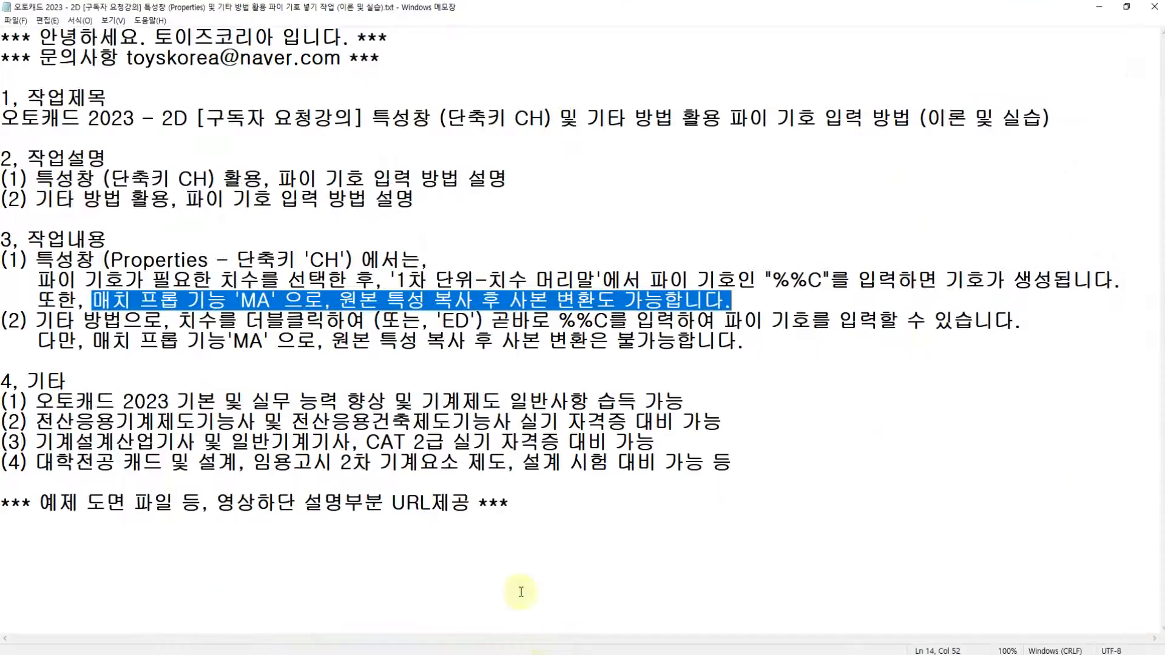
drag(396, 280, 575, 278)
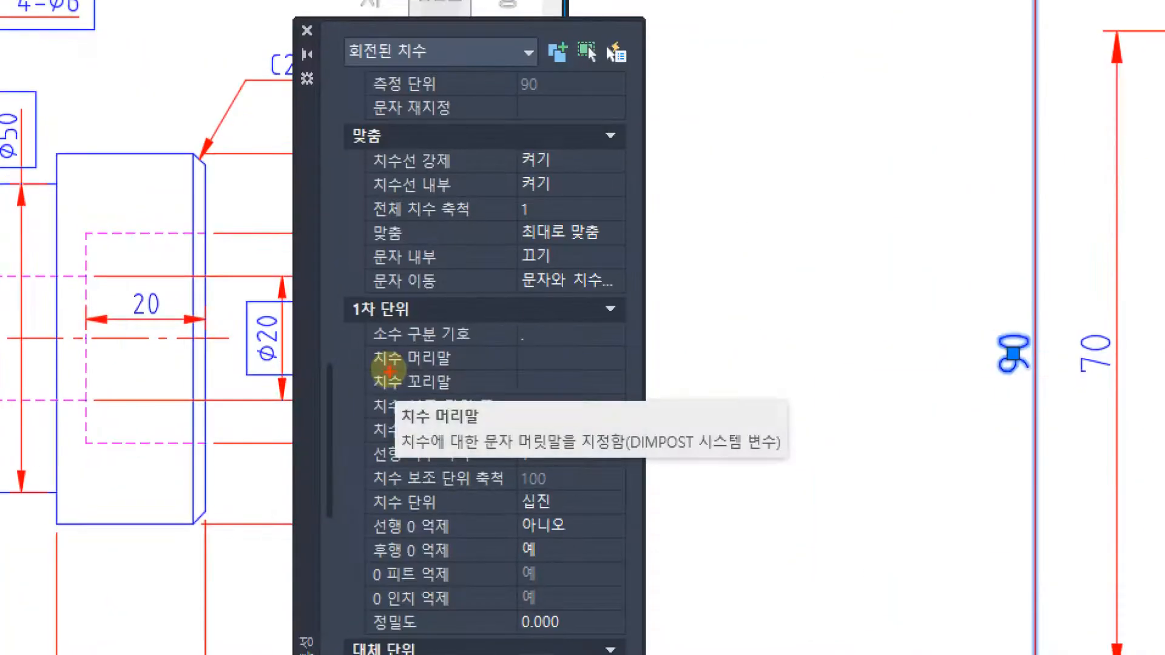
- Start the primary-units dimension prefix (치수 머리말) of the flange's outer height dimension with a percent sign
mouse_move(417, 330)
mouse_down()
mouse_move(329, 328)
mouse_move(425, 280)
mouse_move(432, 324)
mouse_move(355, 379)
mouse_move(507, 373)
mouse_move(370, 357)
mouse_up()
mouse_move(548, 367)
mouse_down()
mouse_move(515, 368)
mouse_move(554, 342)
mouse_move(631, 339)
mouse_up()
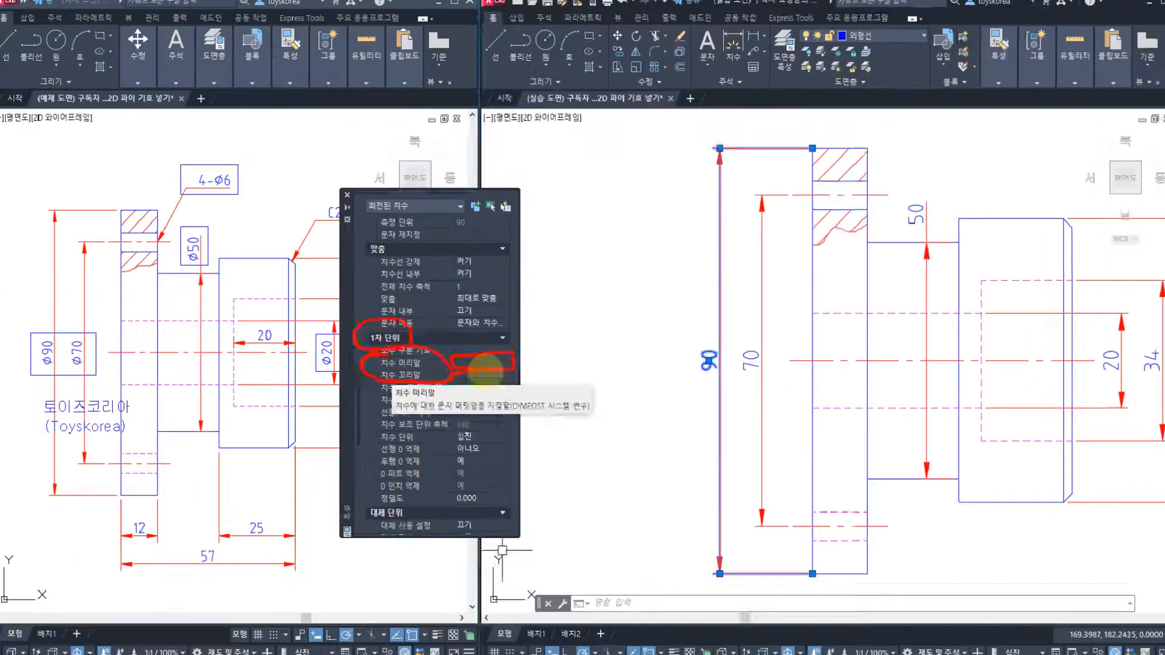
click(479, 362)
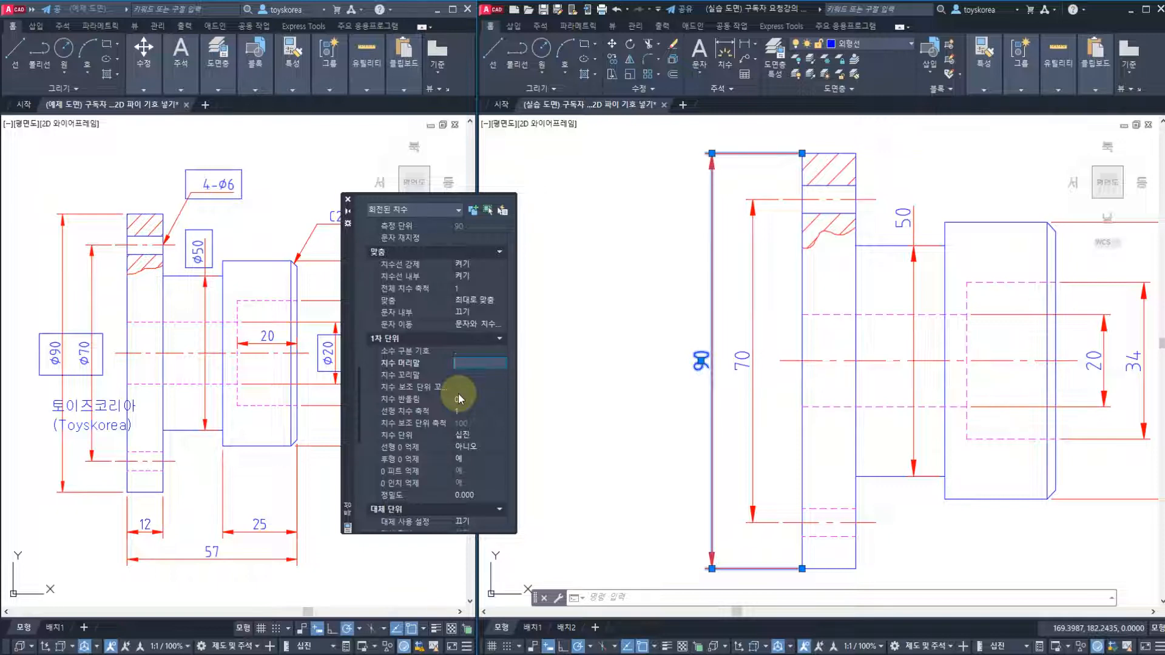
text(%%)
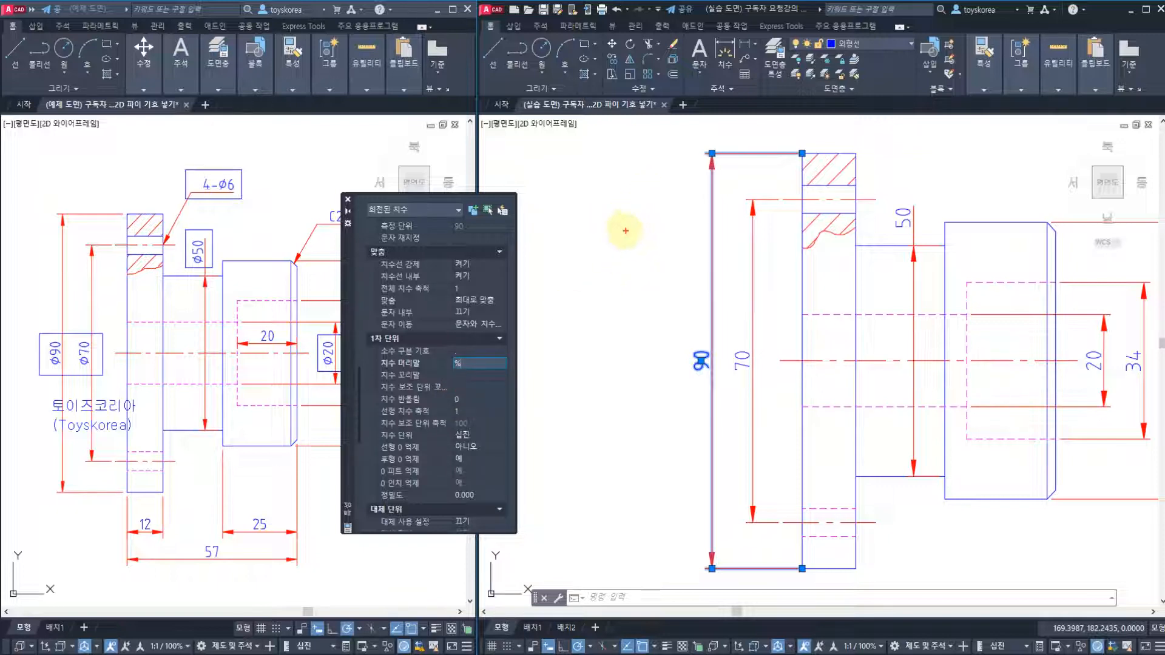
mouse_move(626, 235)
mouse_down()
mouse_move(563, 238)
mouse_move(567, 284)
mouse_up()
drag(634, 199, 670, 296)
mouse_move(690, 243)
mouse_down()
mouse_move(703, 247)
mouse_move(695, 284)
mouse_up()
mouse_move(737, 248)
mouse_down()
mouse_move(722, 211)
mouse_move(725, 278)
mouse_up()
drag(715, 252, 895, 257)
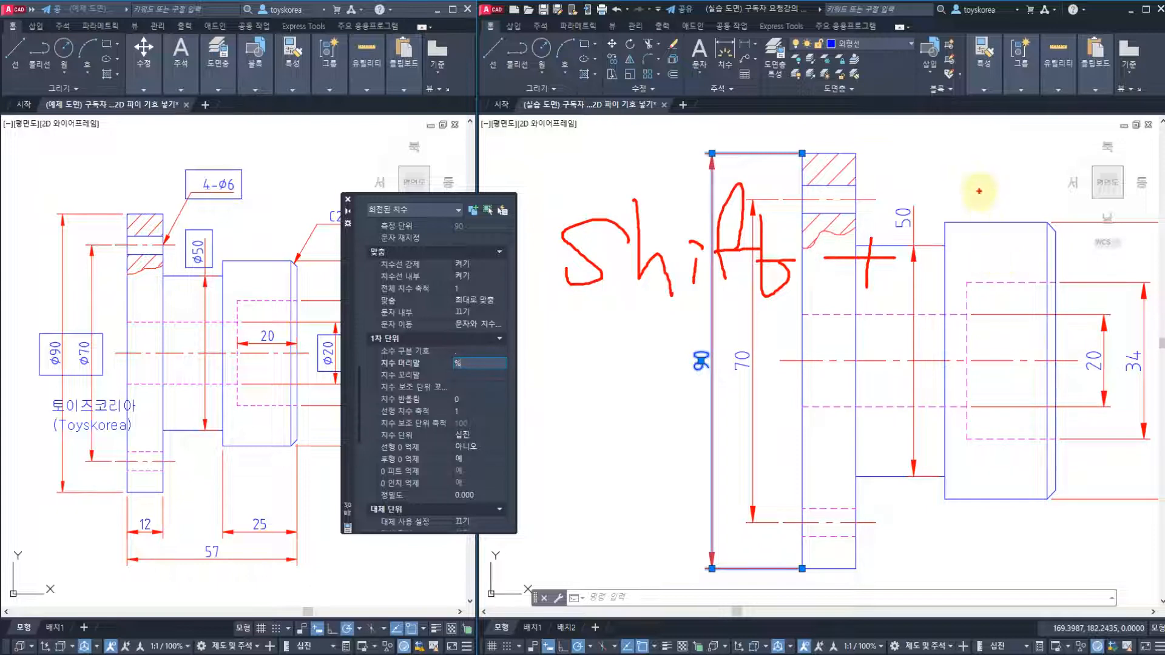
drag(977, 189, 967, 280)
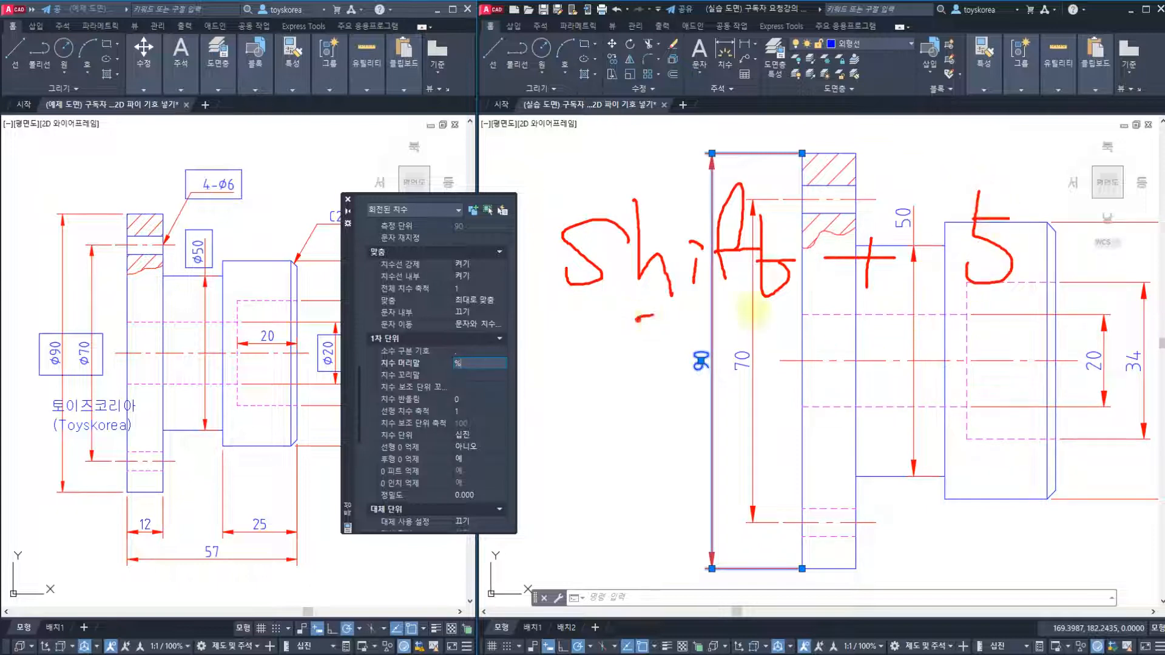
drag(637, 316, 996, 321)
drag(946, 420, 829, 535)
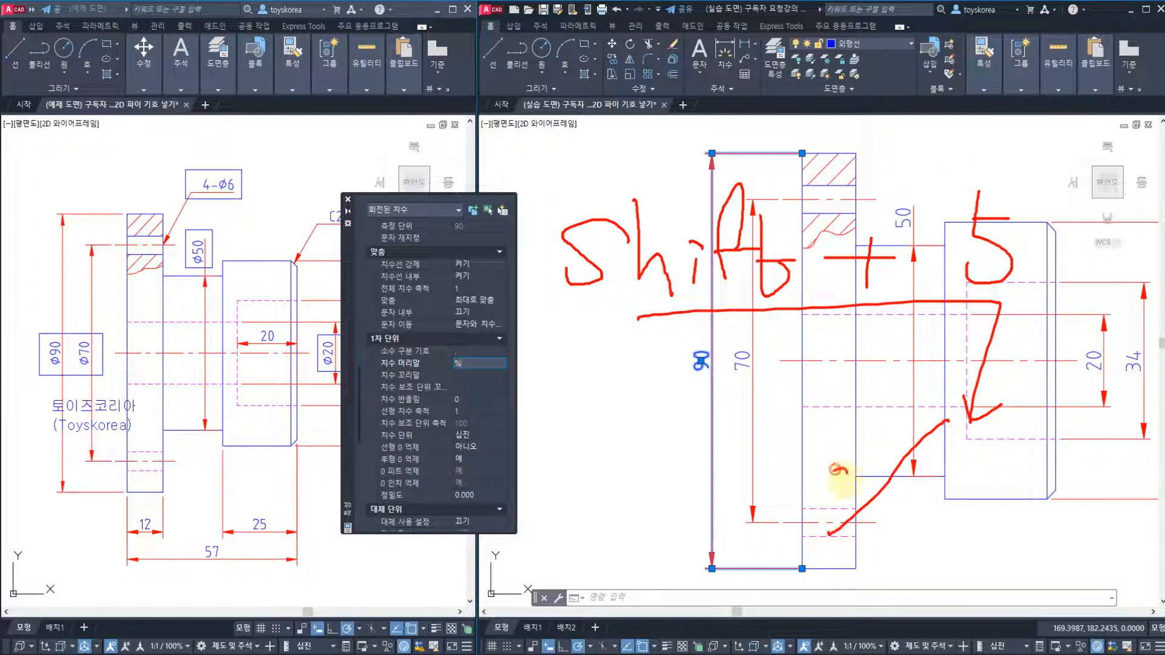
drag(835, 467, 836, 484)
drag(898, 504, 904, 507)
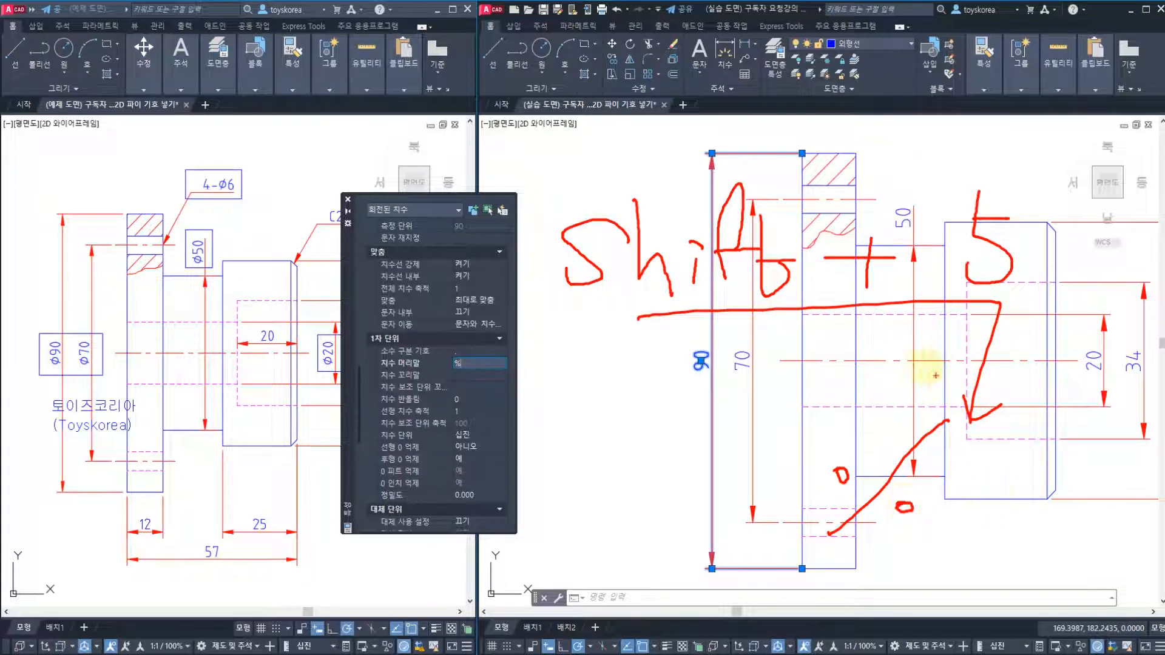
mouse_move(595, 306)
mouse_down()
mouse_move(559, 221)
mouse_move(975, 176)
mouse_move(1026, 270)
mouse_move(715, 311)
mouse_move(599, 307)
mouse_up()
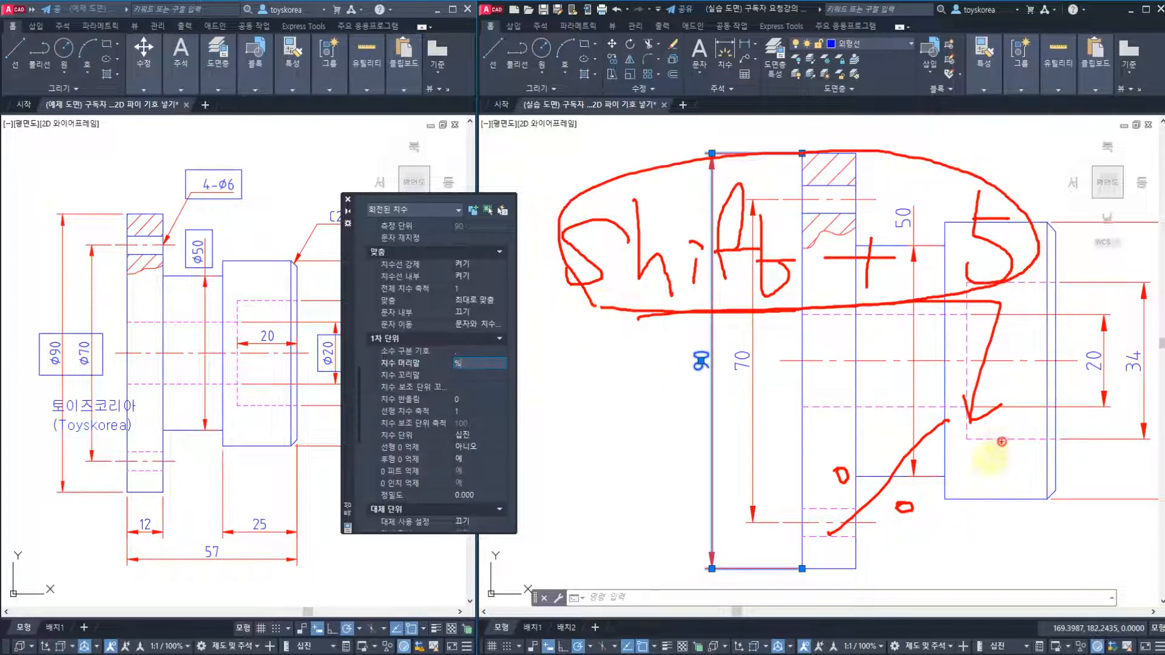
mouse_move(1001, 441)
mouse_down()
mouse_move(952, 510)
mouse_move(951, 474)
mouse_up()
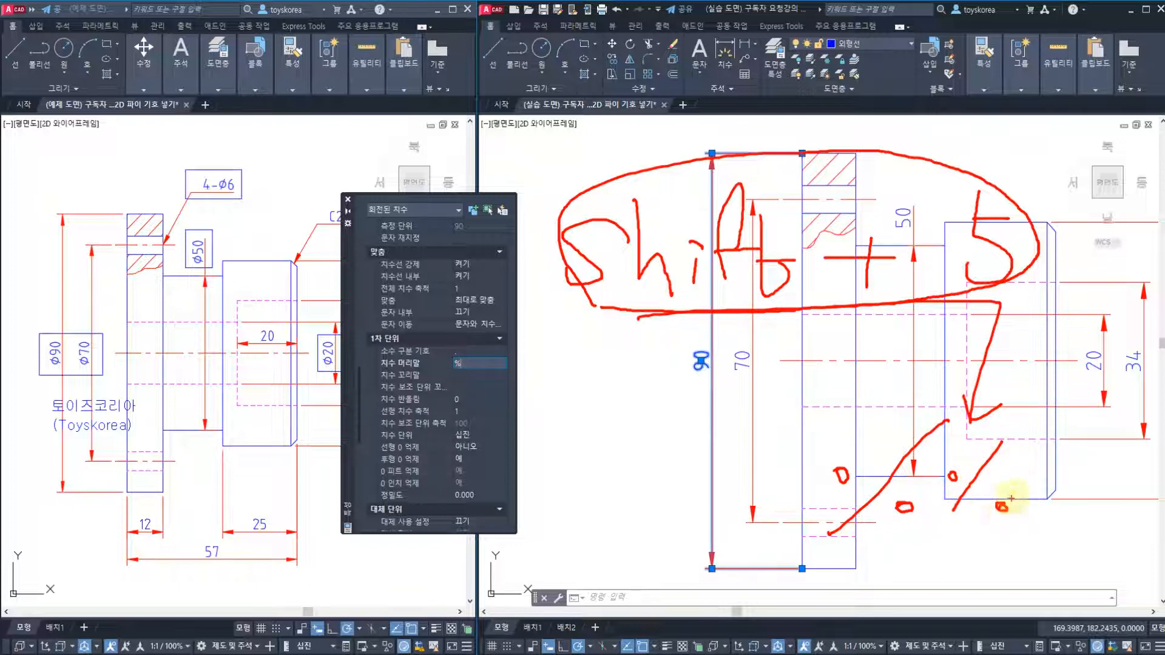
drag(1034, 443, 1077, 506)
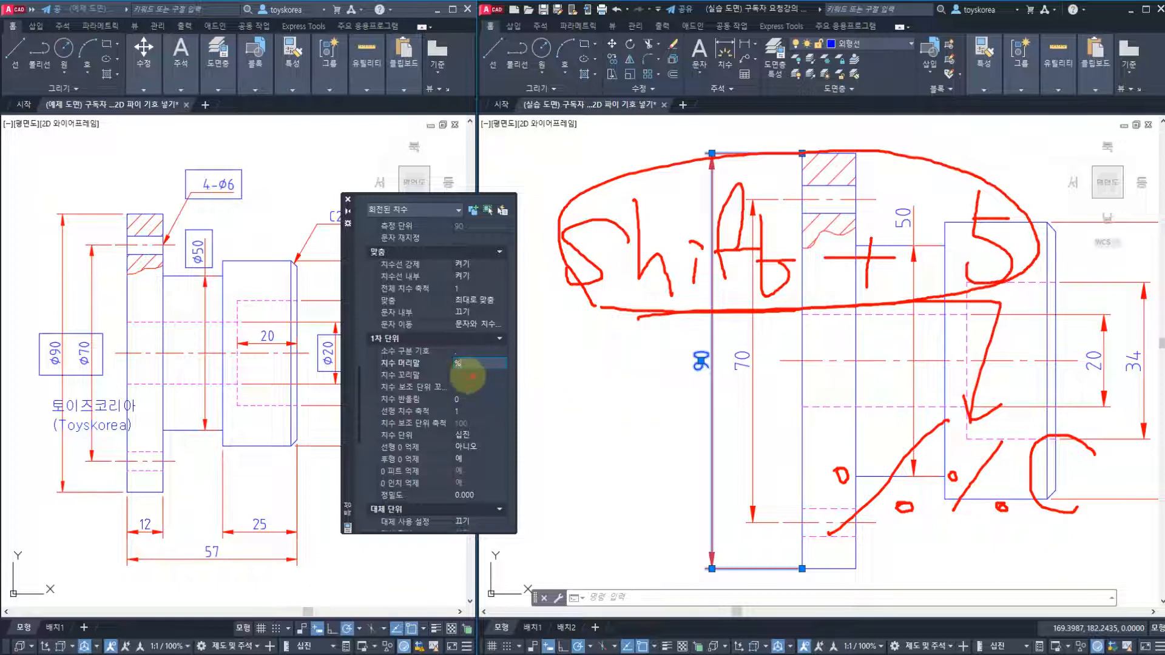
- Complete the dimension prefix of the flange's outer height dimension as %%C and apply it
key(Escape)
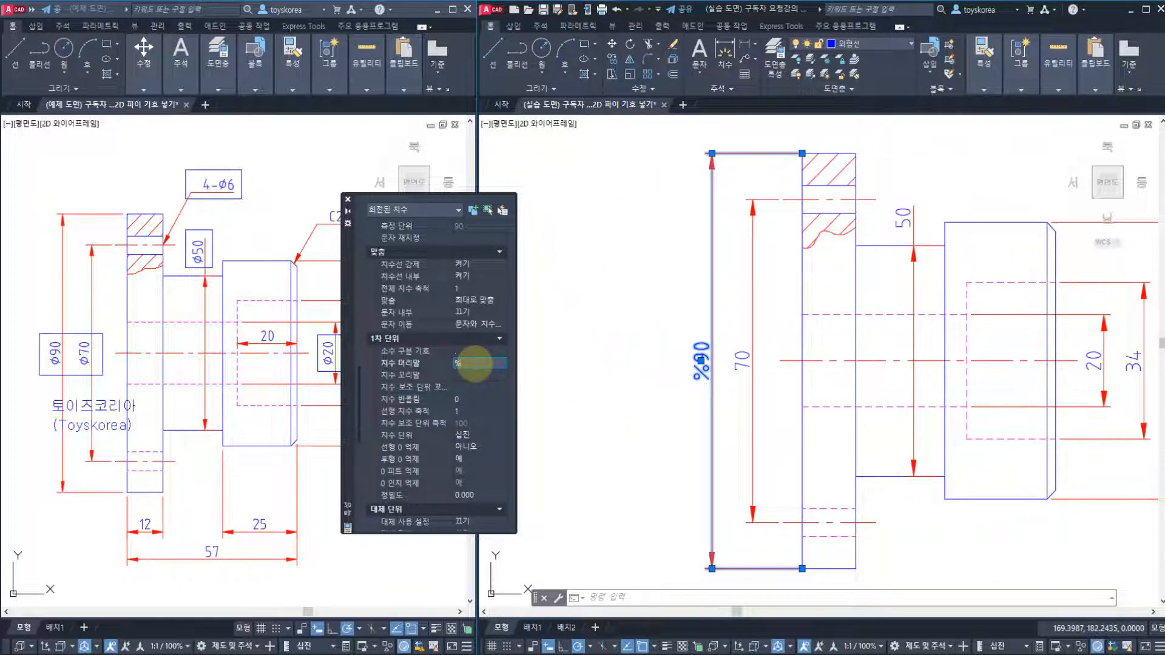
text(%C)
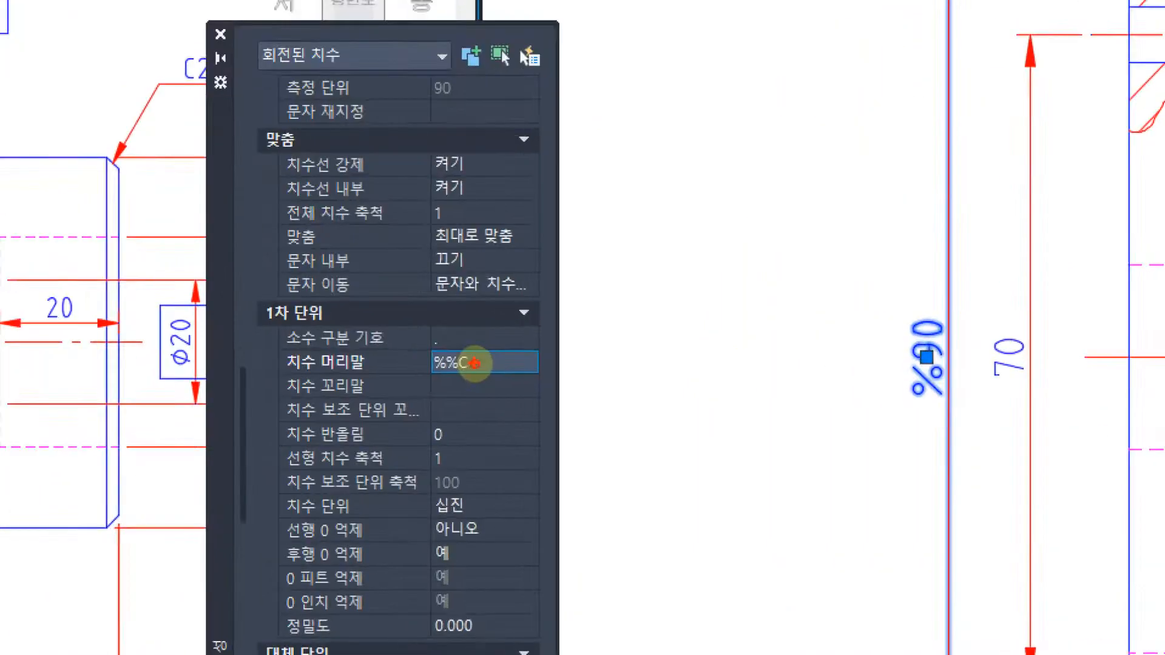
mouse_move(477, 376)
mouse_down()
mouse_move(353, 367)
mouse_move(446, 302)
mouse_move(486, 408)
mouse_move(330, 322)
mouse_move(492, 325)
mouse_move(494, 392)
mouse_move(464, 378)
mouse_move(447, 340)
mouse_move(481, 367)
mouse_up()
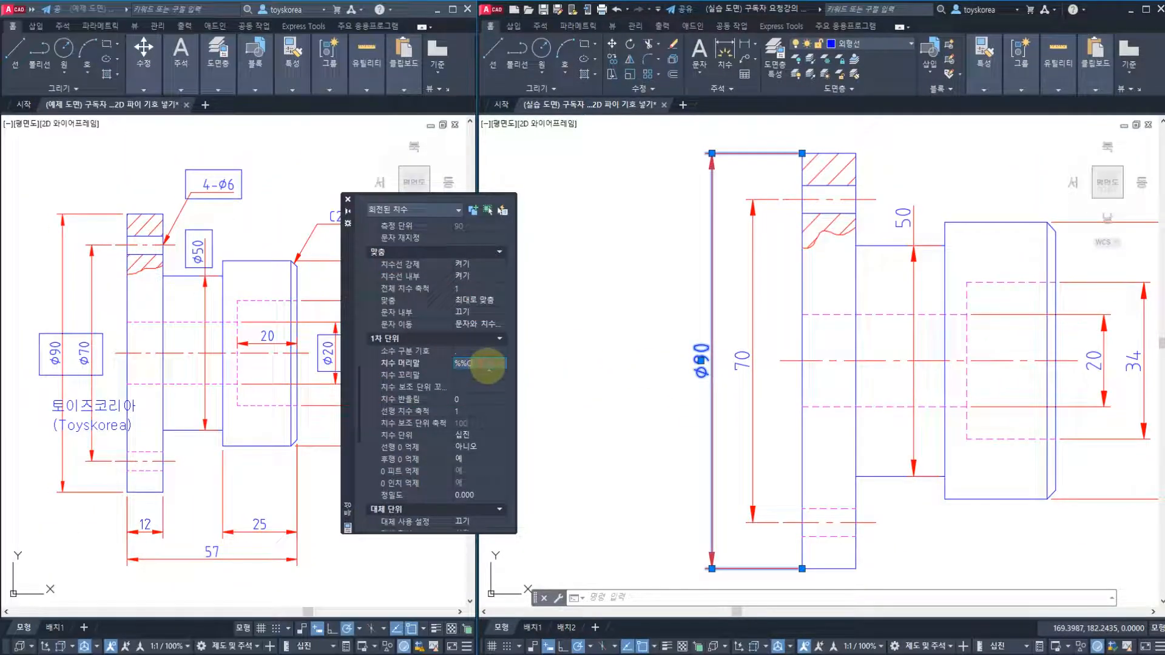
key(Return)
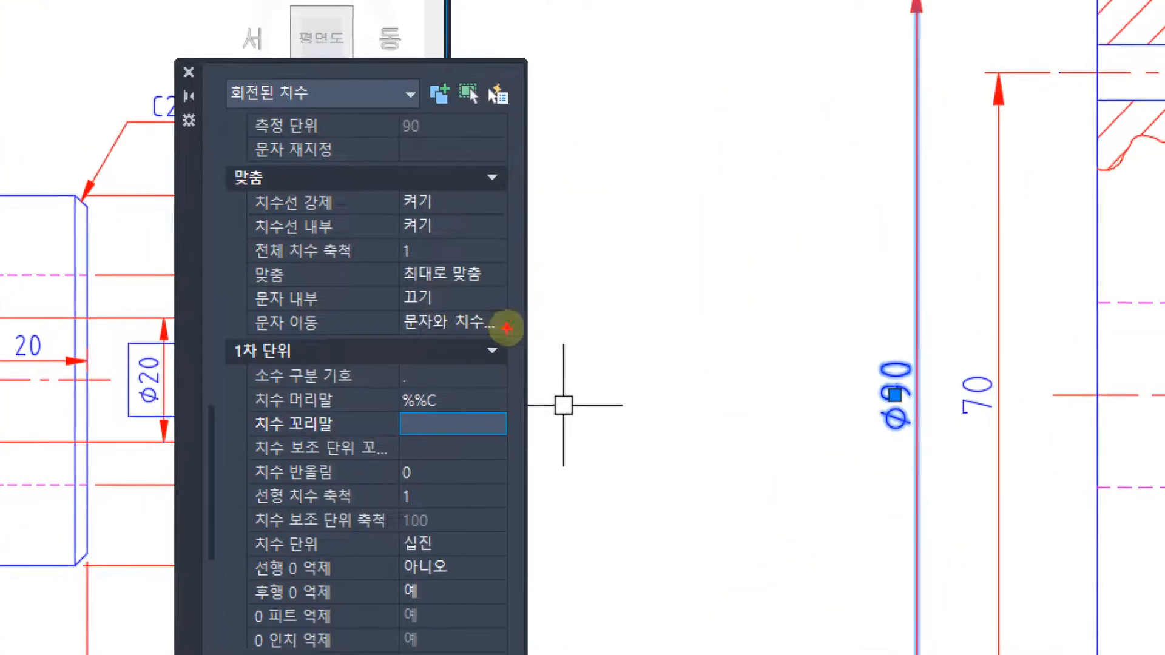
mouse_move(457, 419)
mouse_down()
mouse_move(327, 453)
mouse_move(307, 271)
mouse_move(445, 401)
mouse_up()
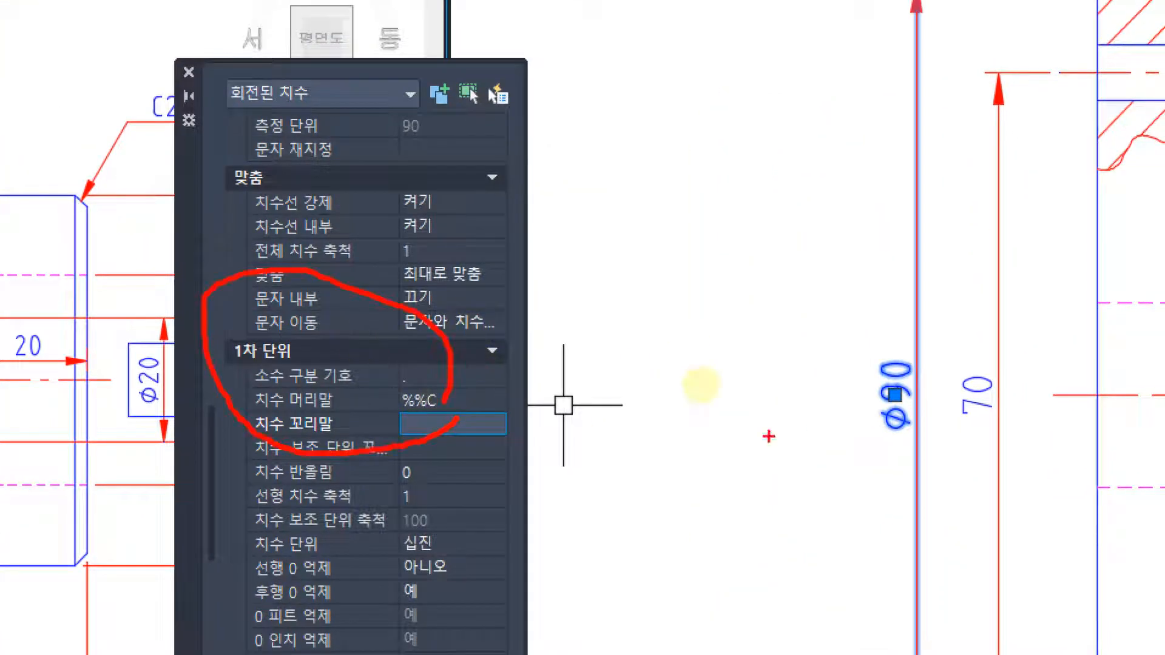
mouse_move(973, 457)
mouse_down()
mouse_move(938, 462)
mouse_move(832, 340)
mouse_move(950, 394)
mouse_move(929, 464)
mouse_up()
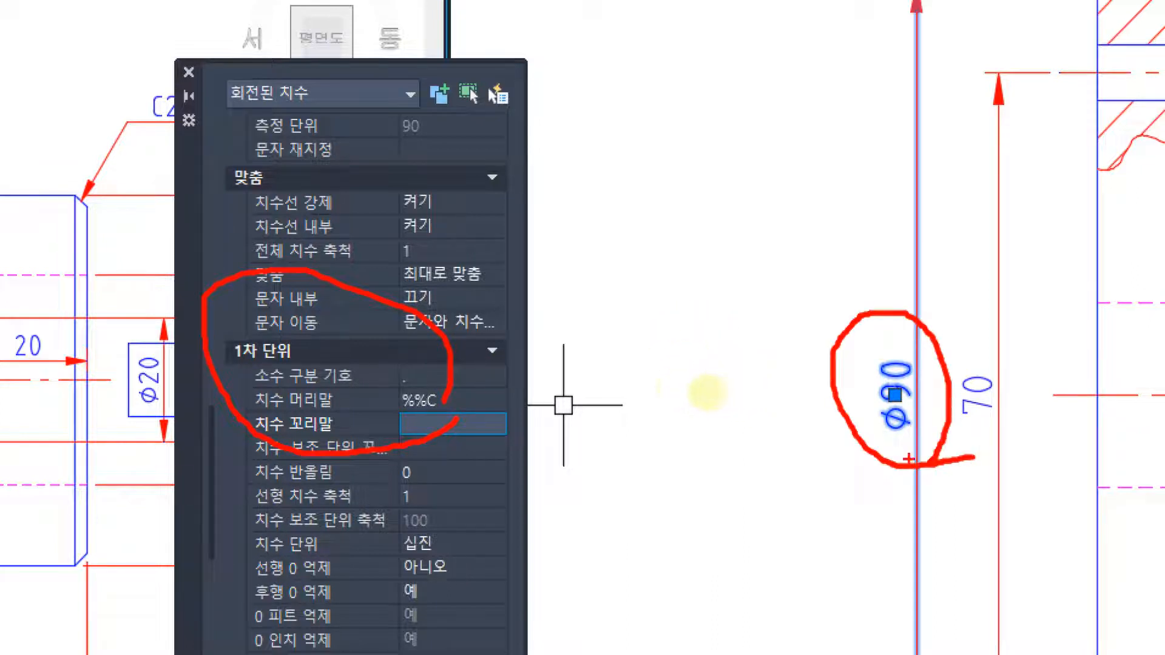
drag(760, 467, 850, 428)
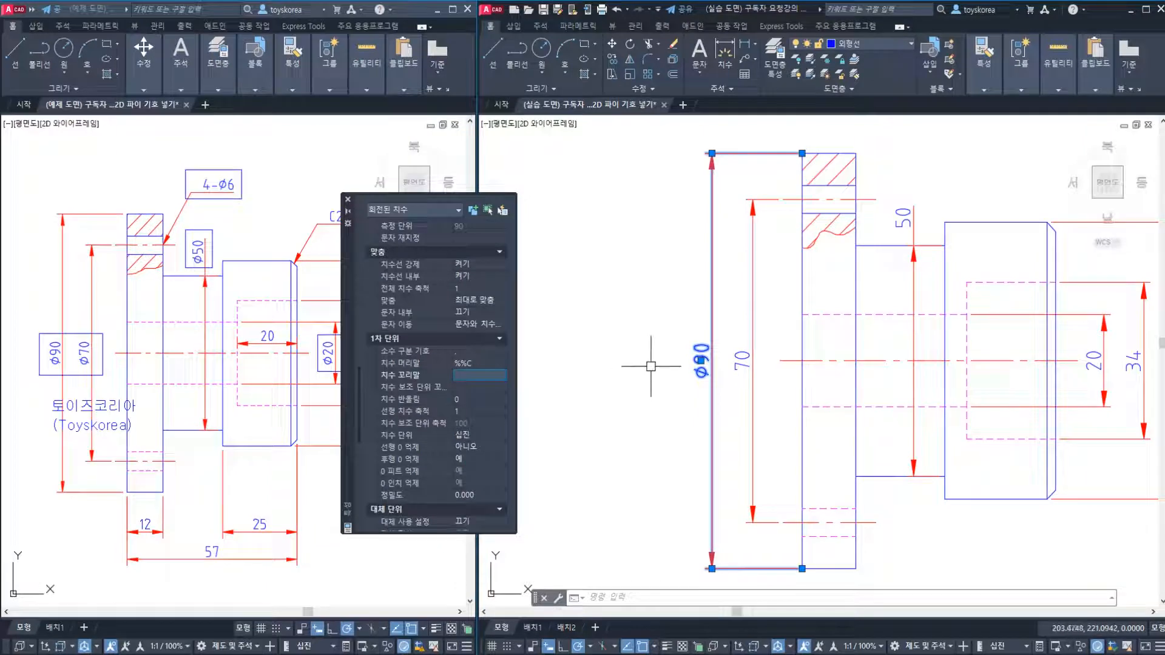
- Clear the selection, inspect the flange's outer height dimension up close, and consult the Match Properties 'MA' line in the Notepad notes
key(Escape)
middle_drag(663, 374, 639, 382)
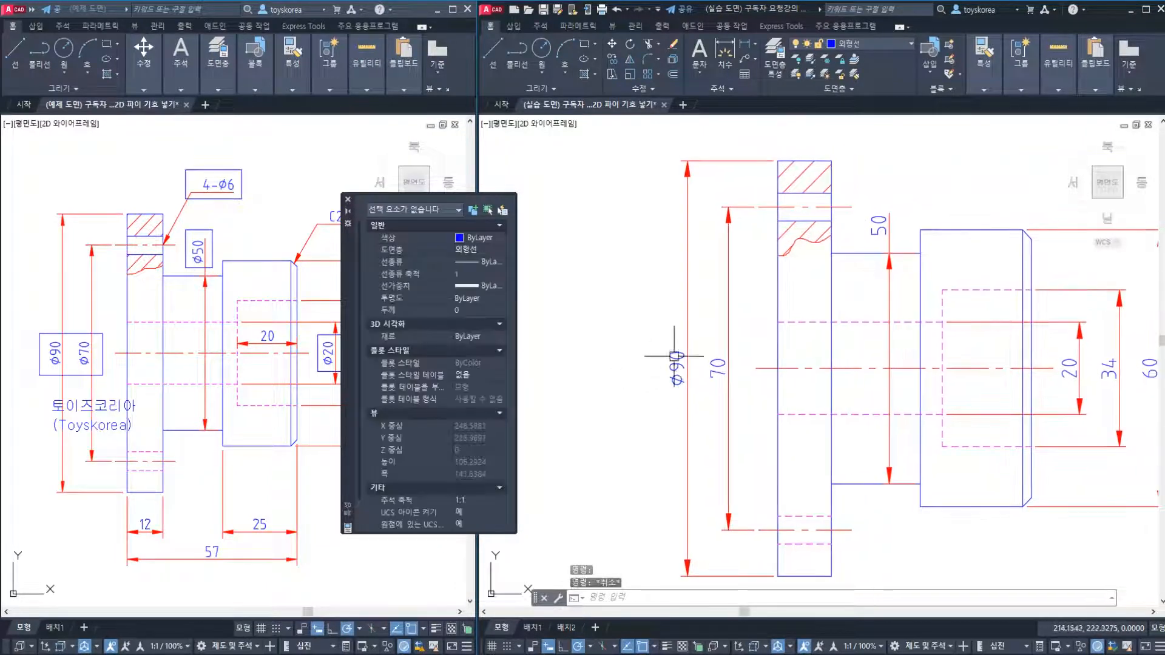
scroll(677, 378, up, 2)
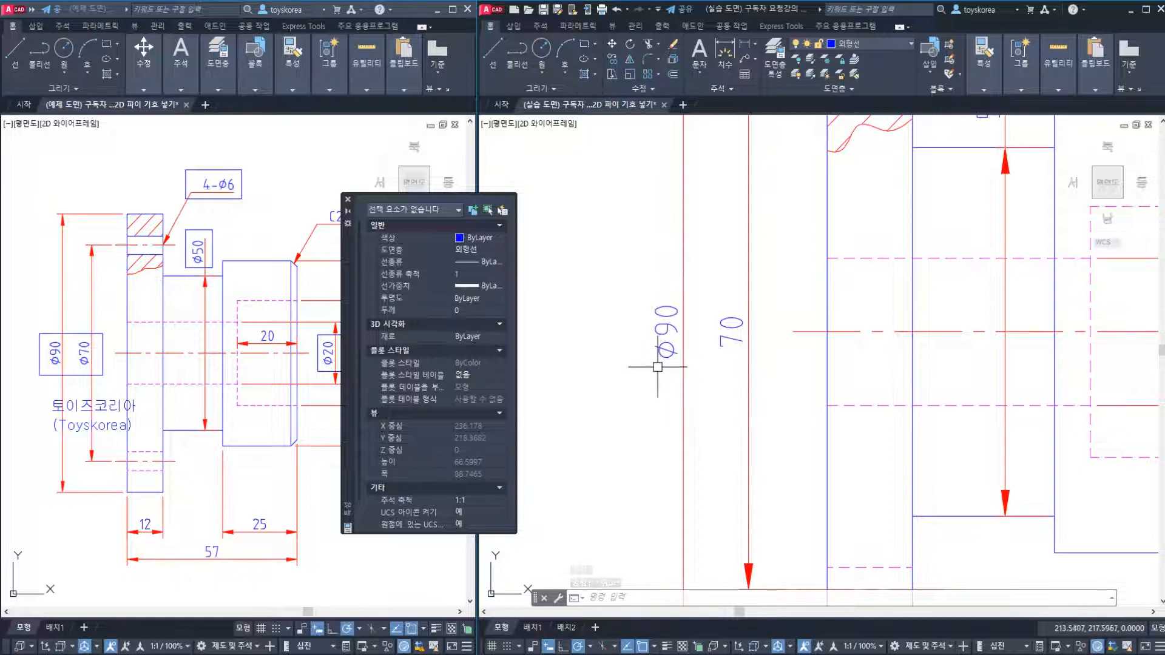
scroll(658, 366, down, 2)
middle_drag(616, 366, 618, 390)
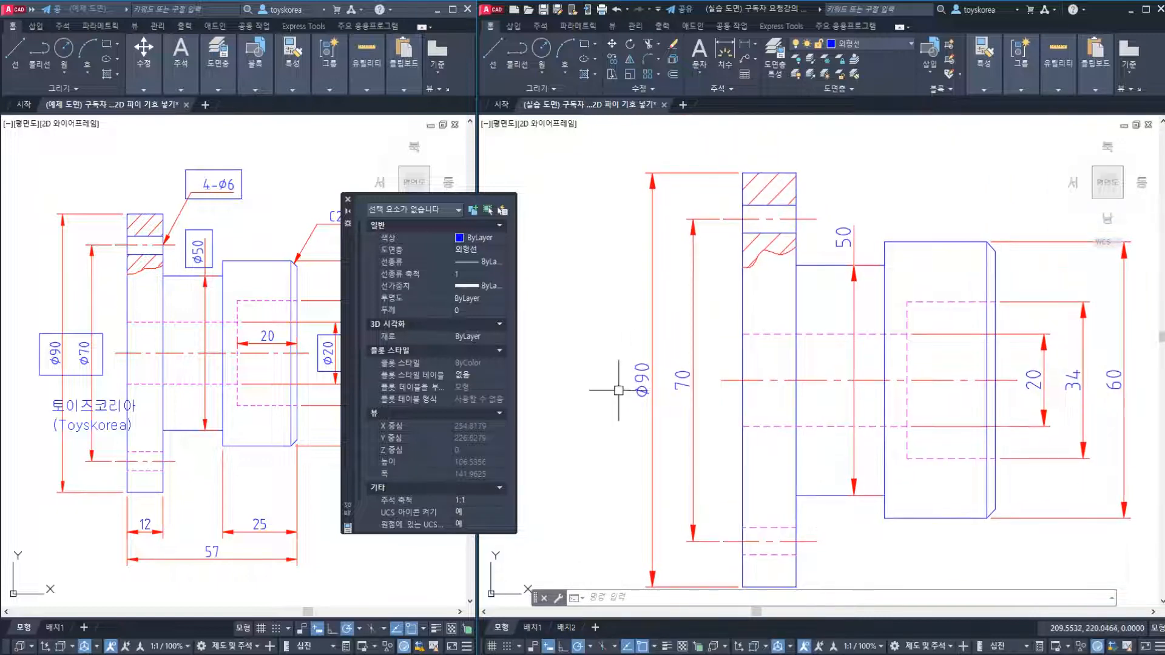
scroll(644, 394, up, 2)
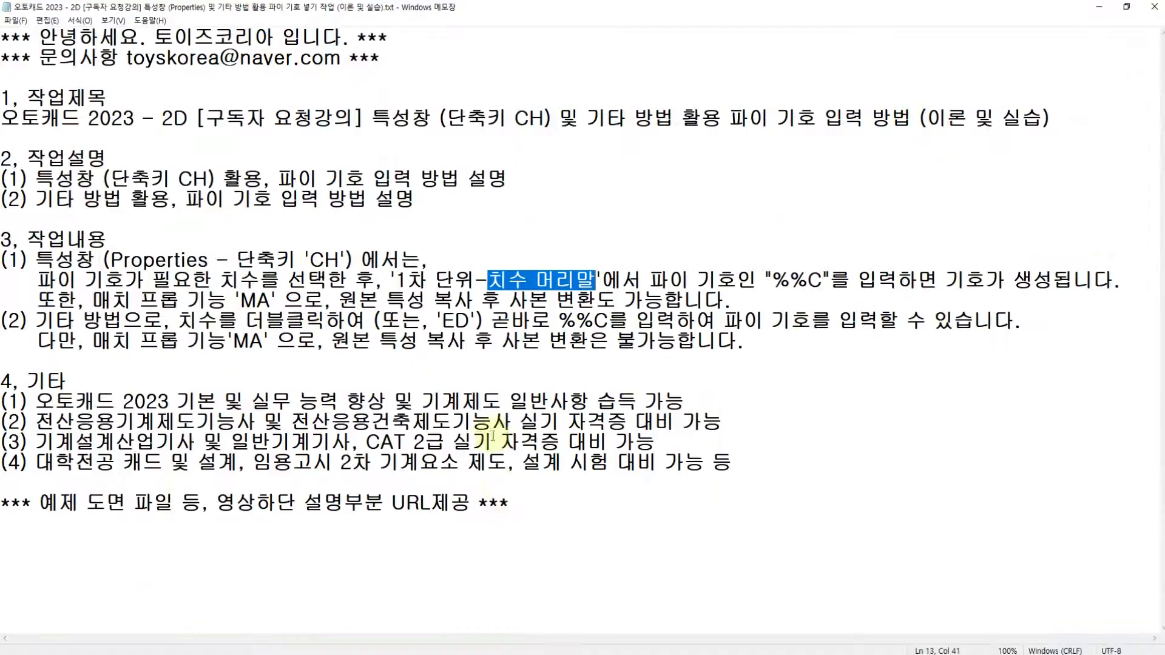
click(554, 299)
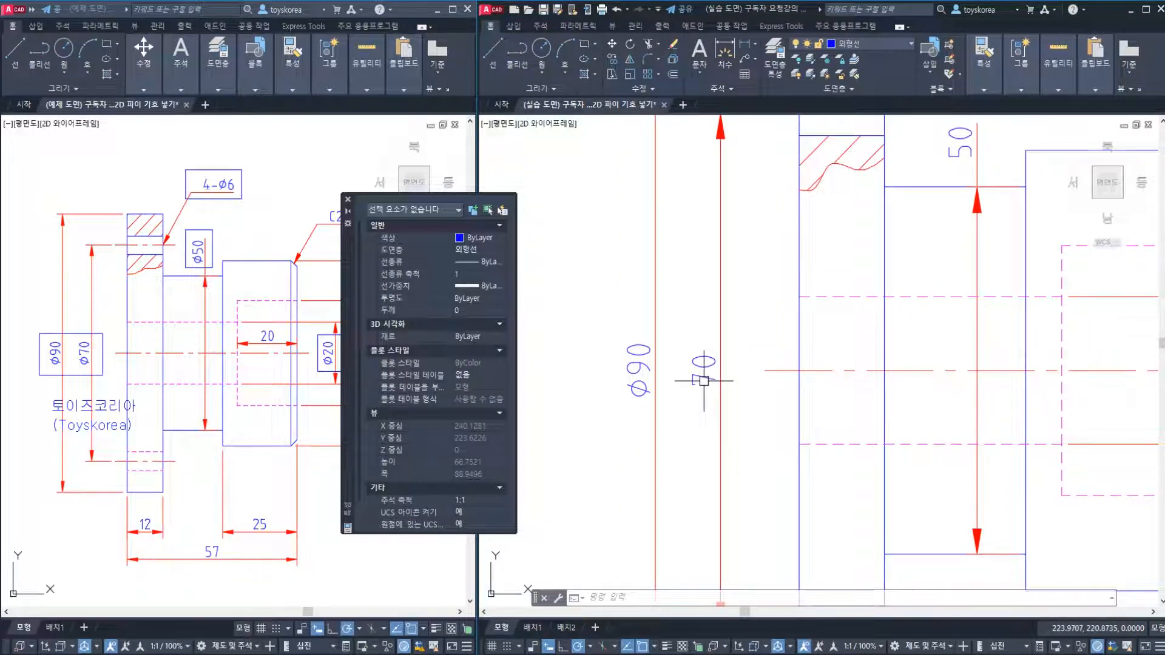
middle_drag(684, 409, 679, 419)
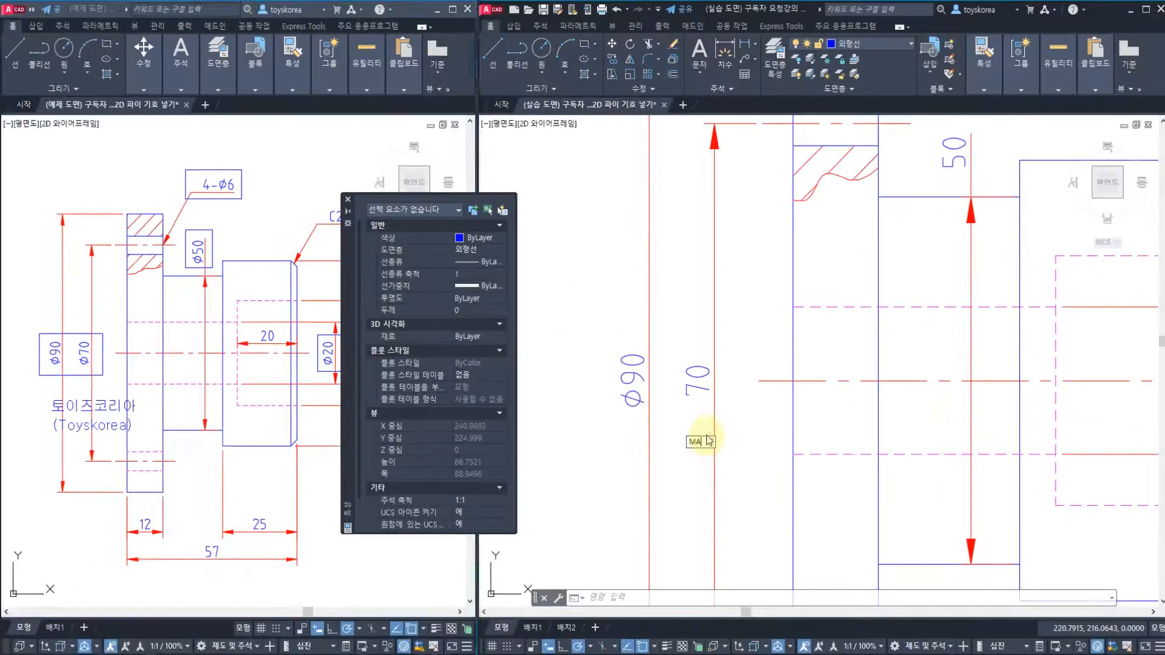
key(Escape)
key(Escape)
key(Escape)
key(Escape)
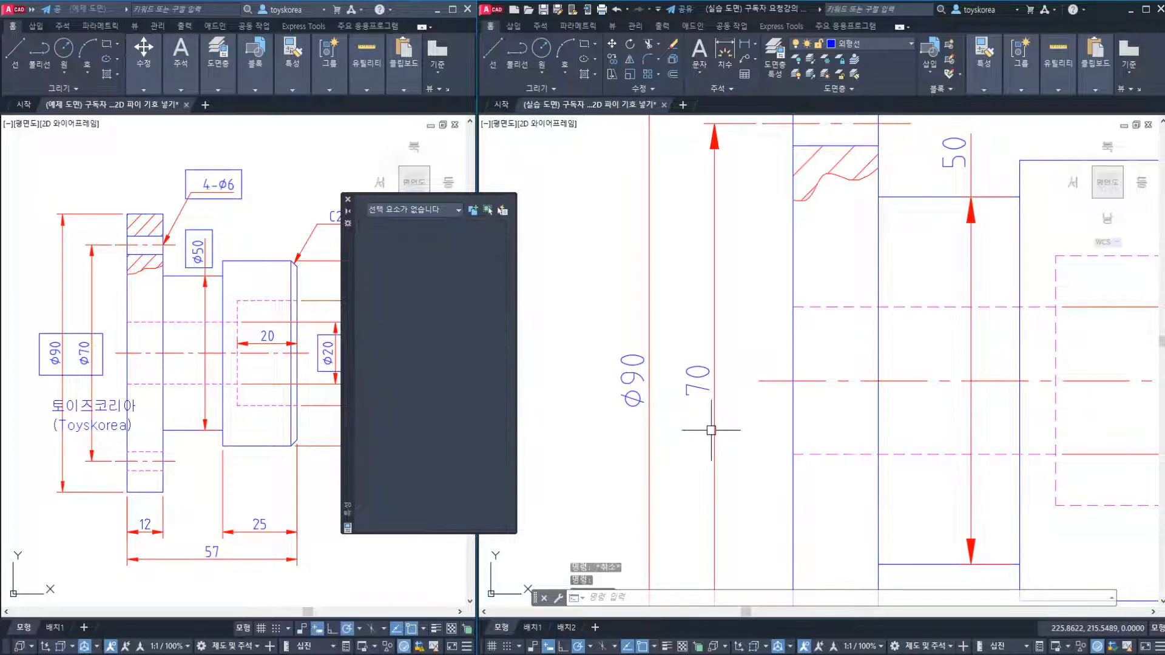
click(695, 434)
key(Escape)
key(Escape)
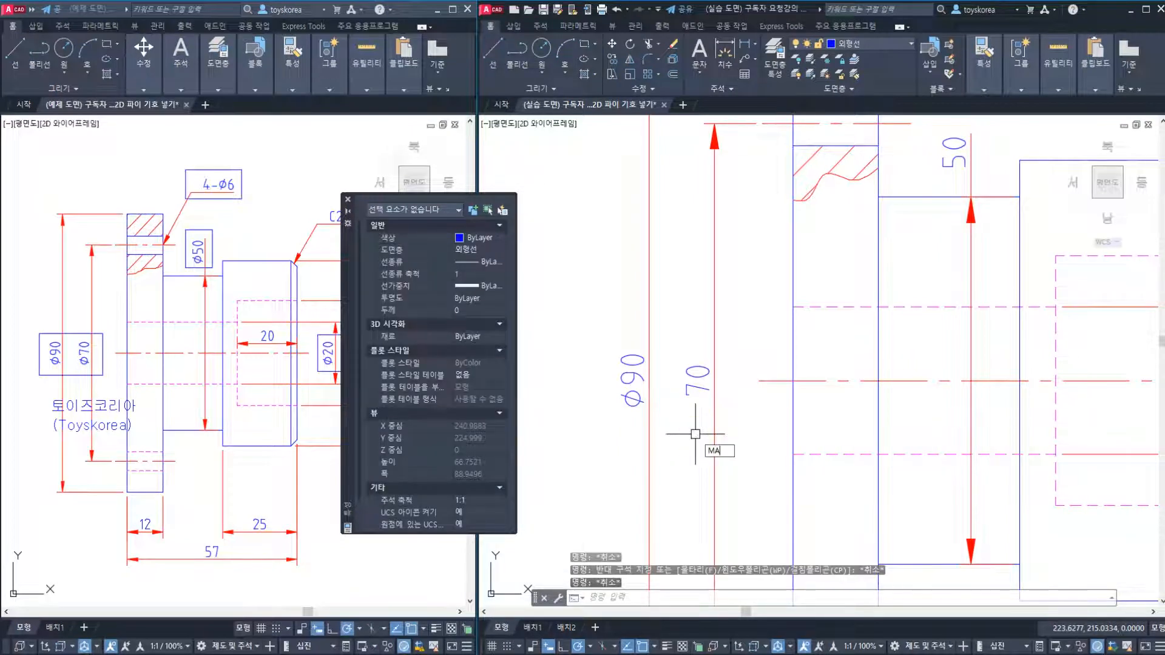
- Use Match Properties (MA) to copy the diameter prefix from the Ø90 dimension to the bolt-circle 70 and neck 50 dimensions
text(MA)
key(Return)
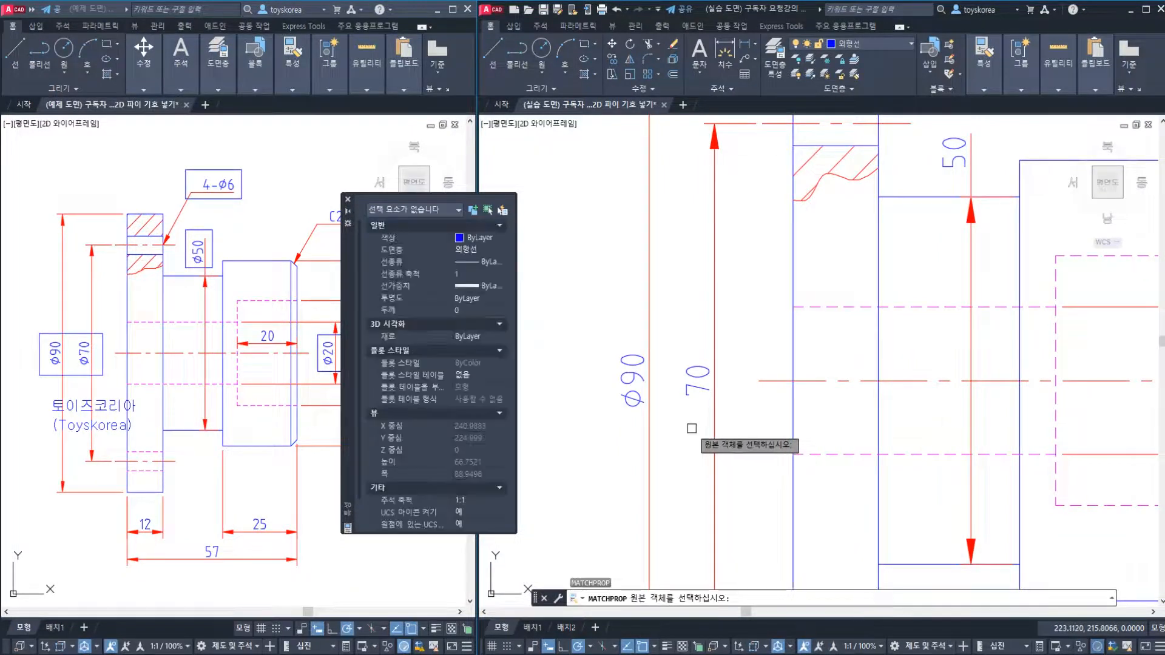
click(631, 389)
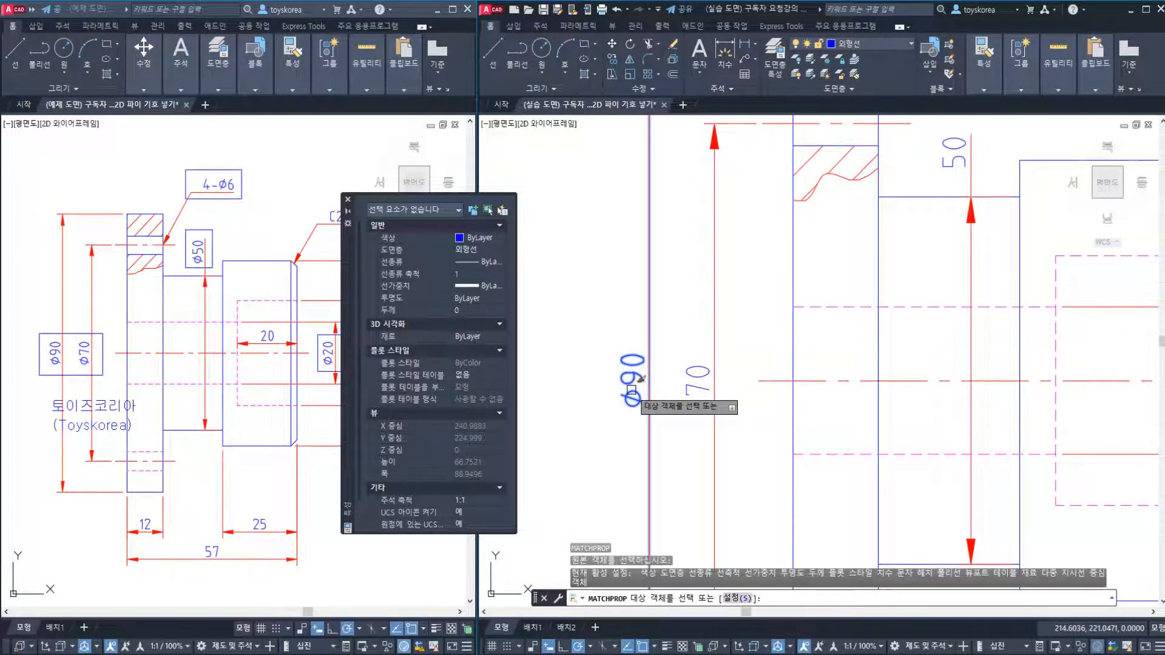
click(692, 382)
scroll(701, 370, down, 2)
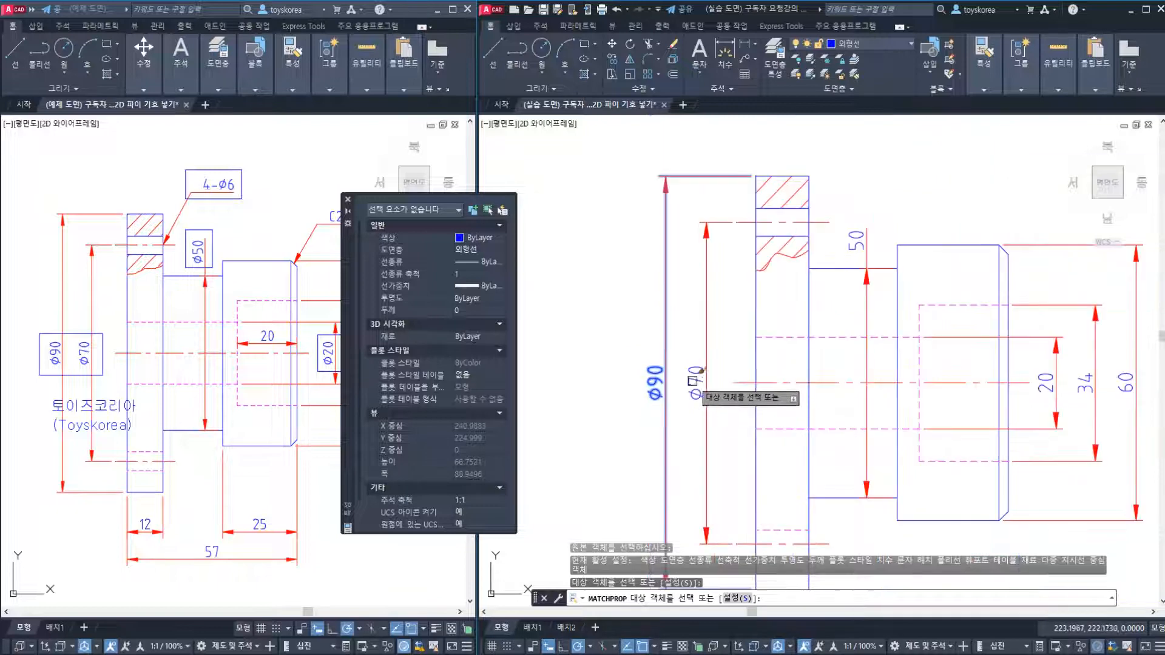
click(853, 249)
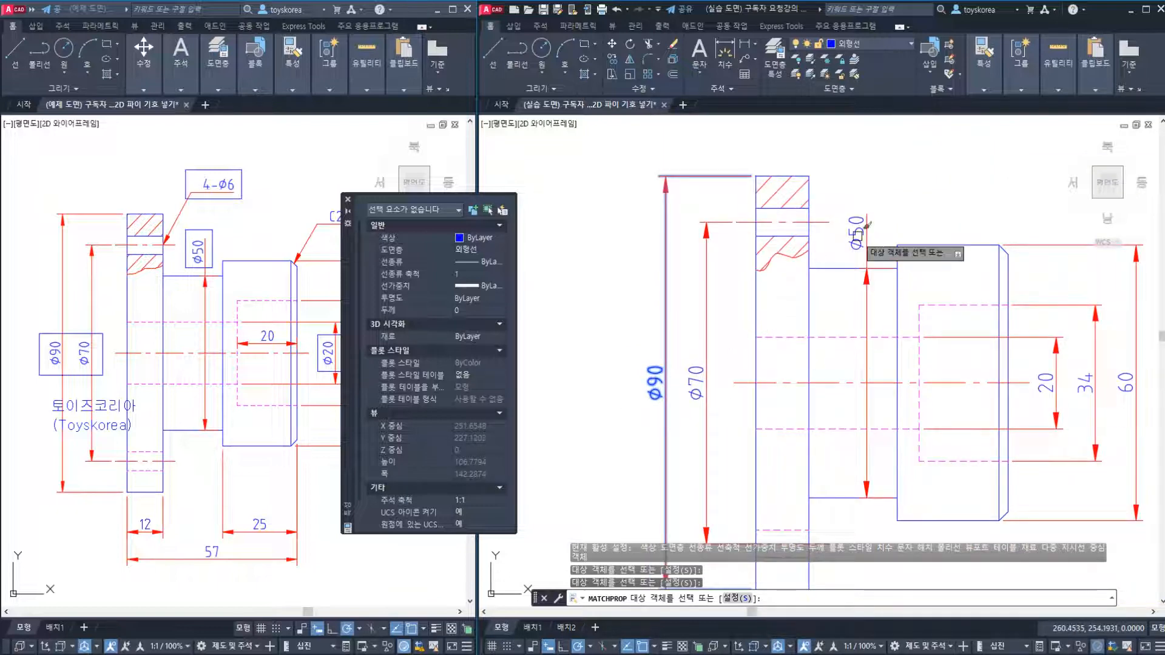
key(Escape)
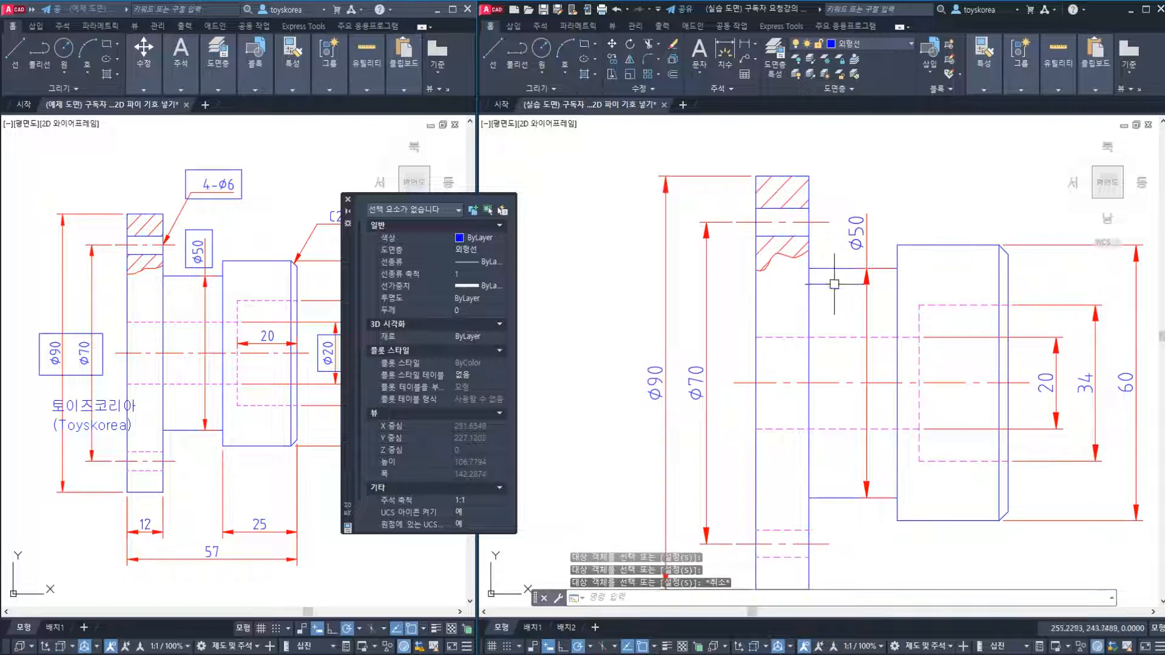
- Undo the matched properties and the %%C prefix on the flange's 90, 70 and 50 diameter dimensions
mouse_move(829, 286)
middle_down()
mouse_move(802, 297)
mouse_move(850, 309)
middle_up()
scroll(802, 297, up, 2)
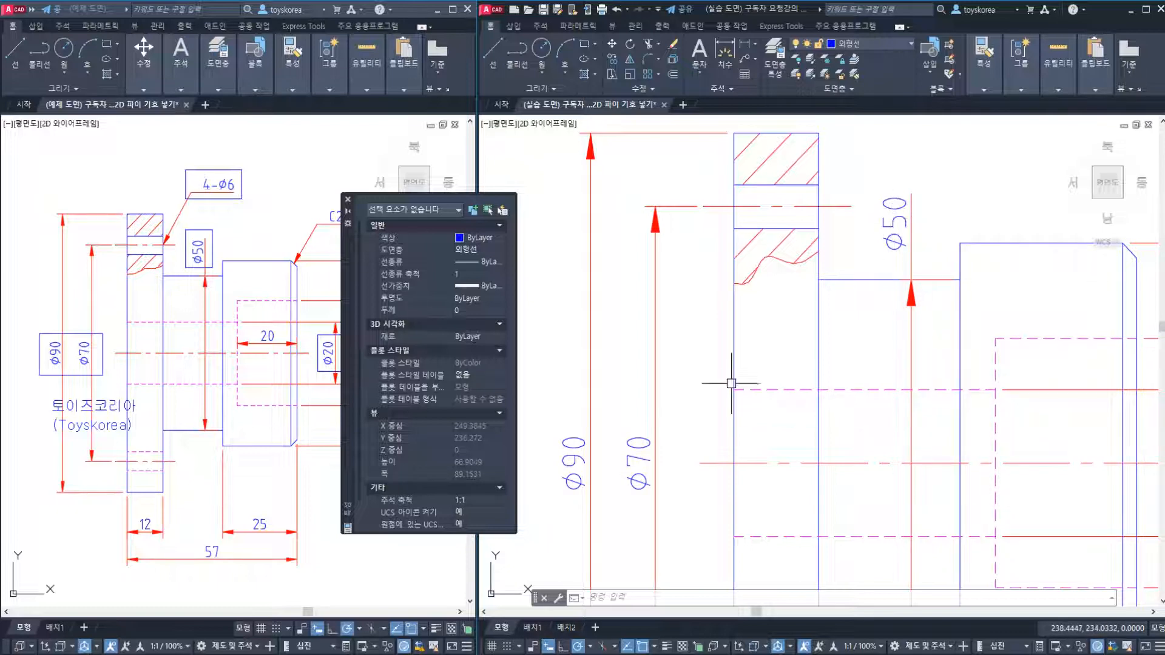
scroll(716, 385, down, 3)
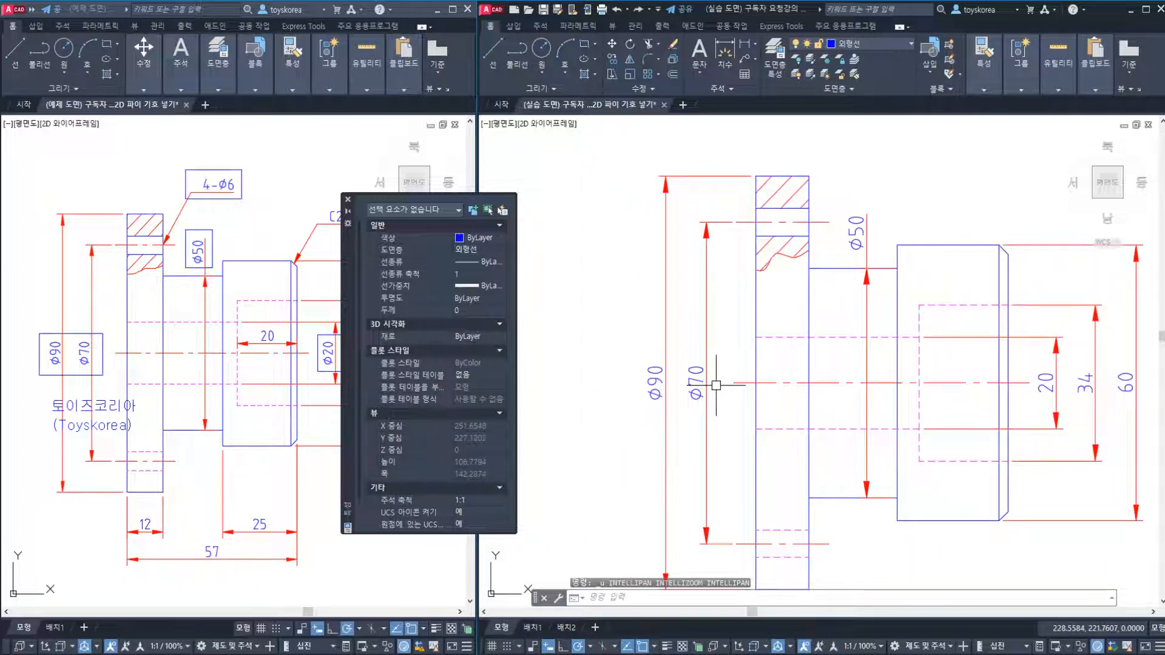
scroll(716, 385, up, 3)
scroll(716, 385, down, 2)
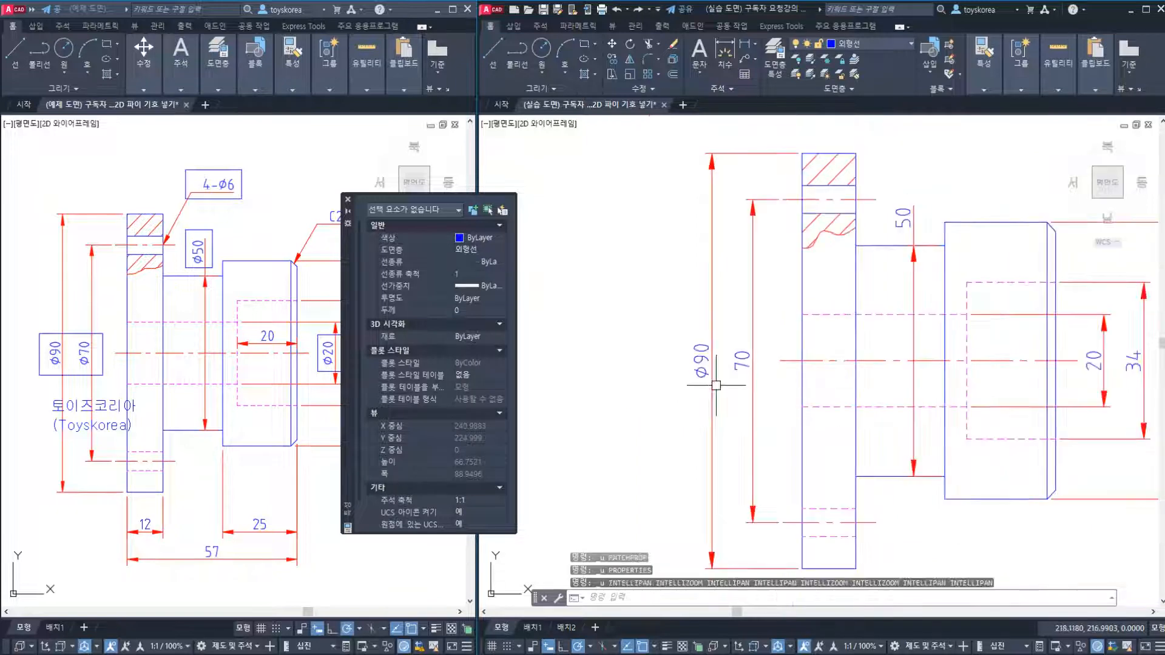
key(ctrl+z)
key(ctrl+z)
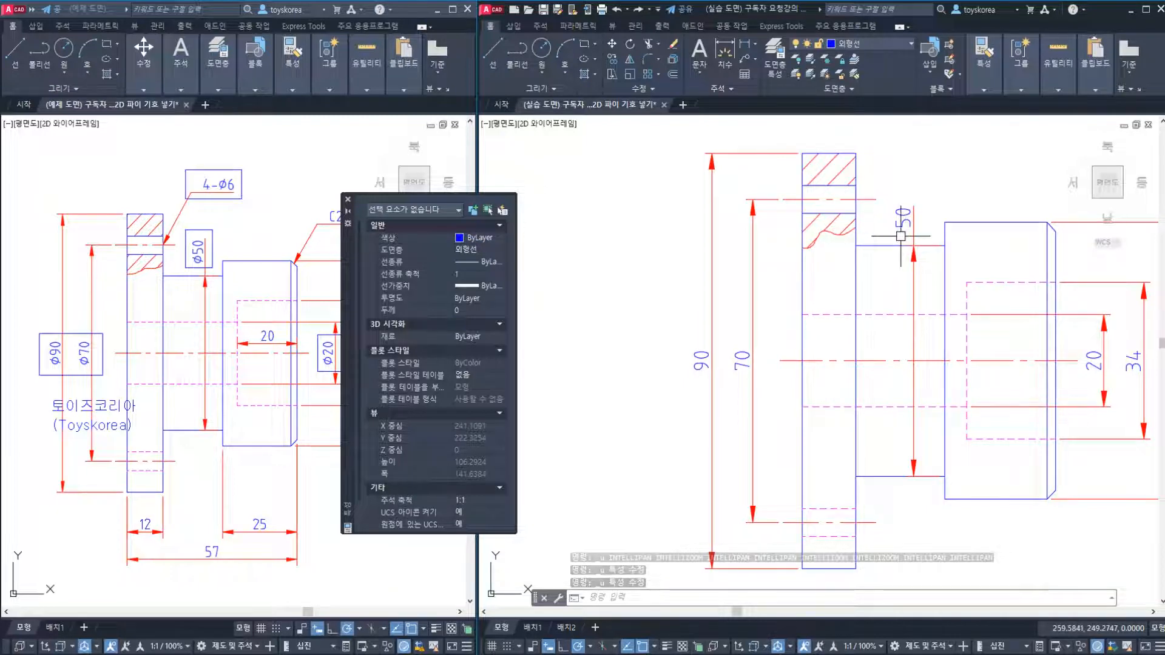
- Set the primary-units dimension prefix (치수 머리말) of the 90, 70 and 50 dimensions together to %%c and clear the selection
middle_drag(902, 233, 832, 250)
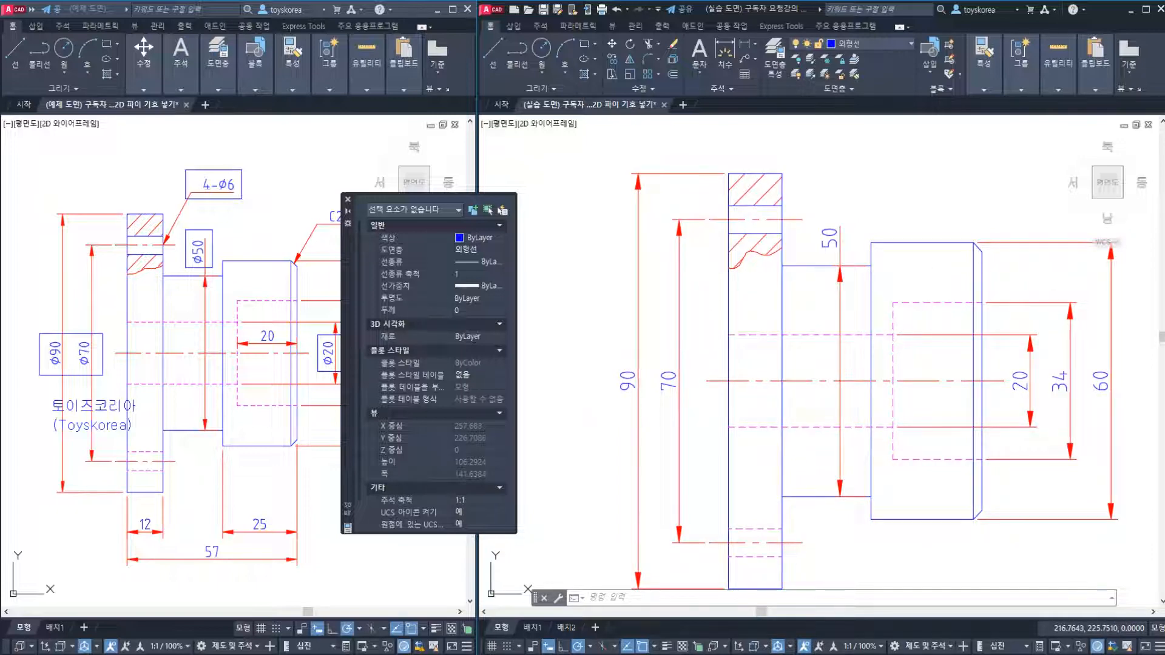
click(636, 364)
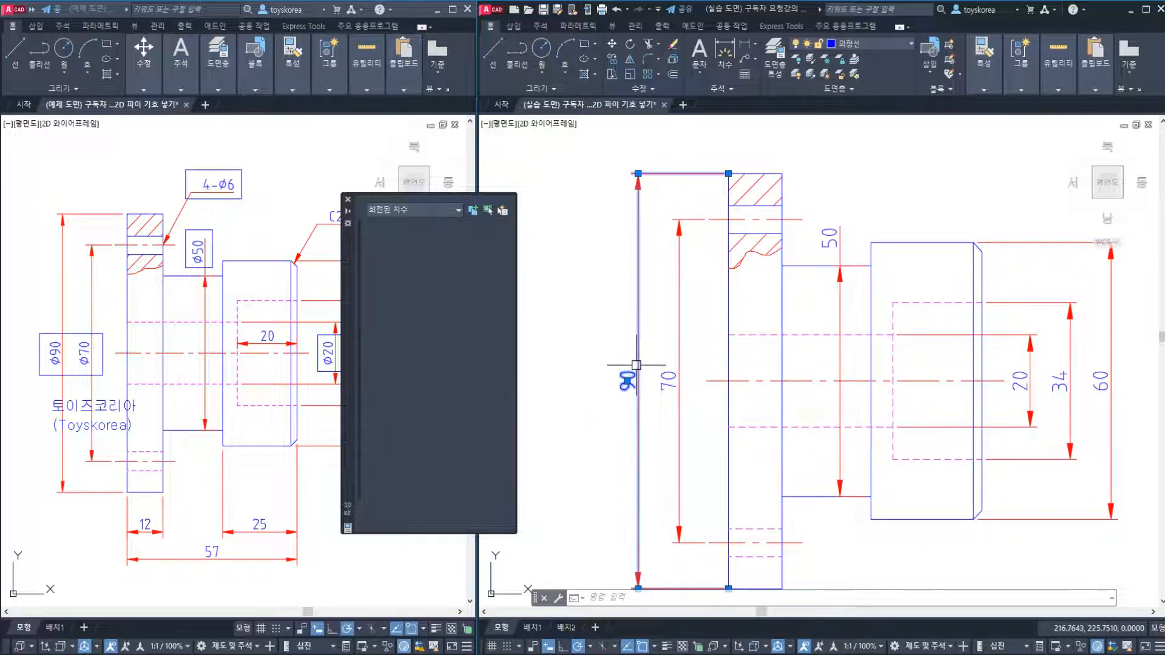
click(672, 388)
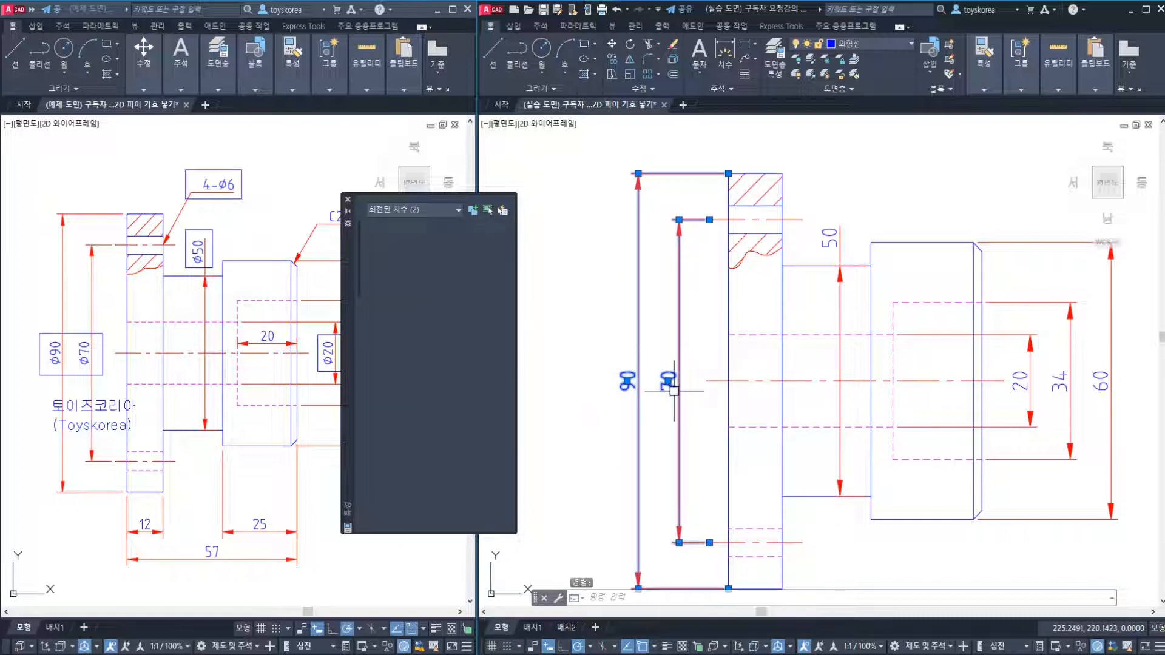
click(827, 243)
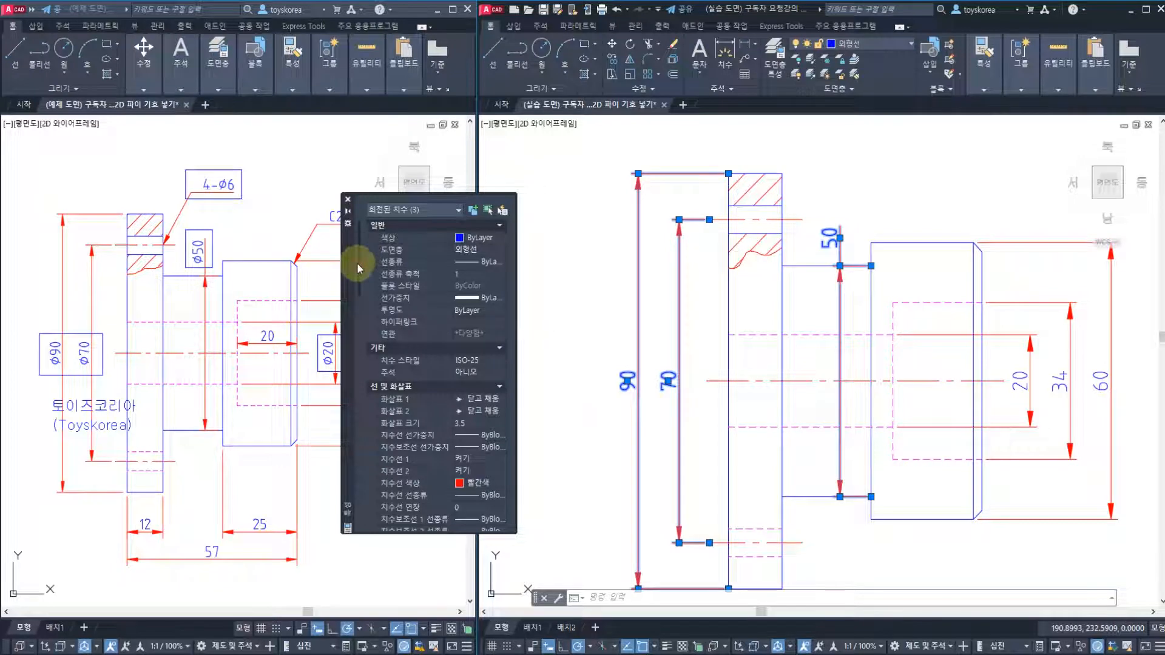
scroll(359, 267, down, 9)
scroll(355, 345, down, 5)
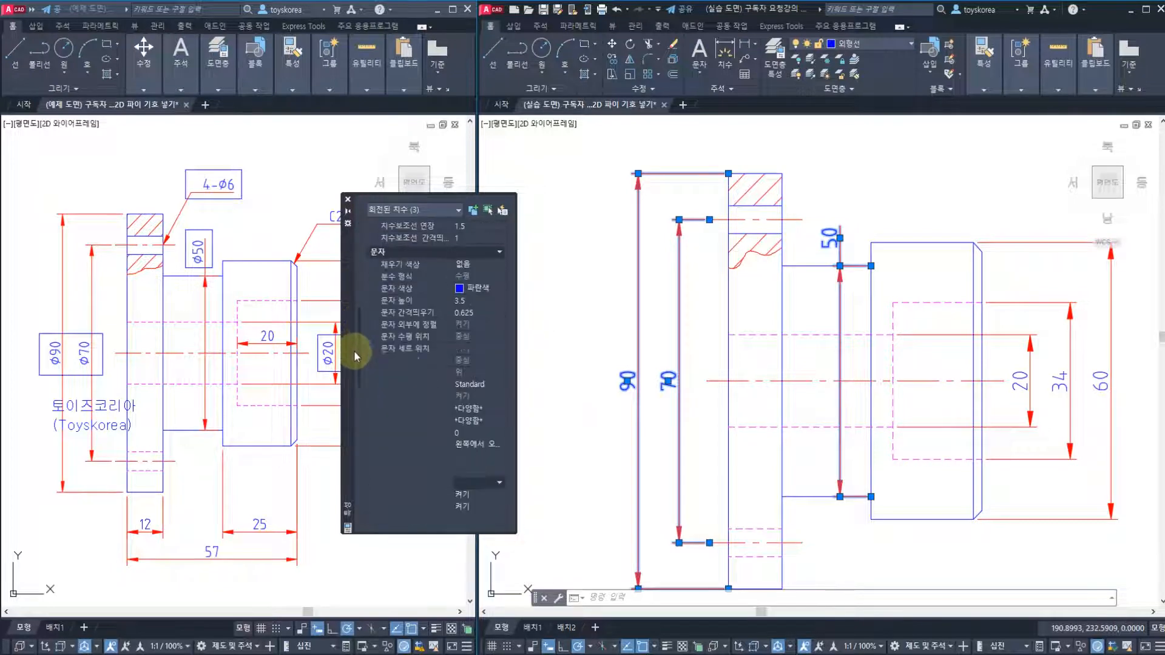
scroll(376, 418, down, 5)
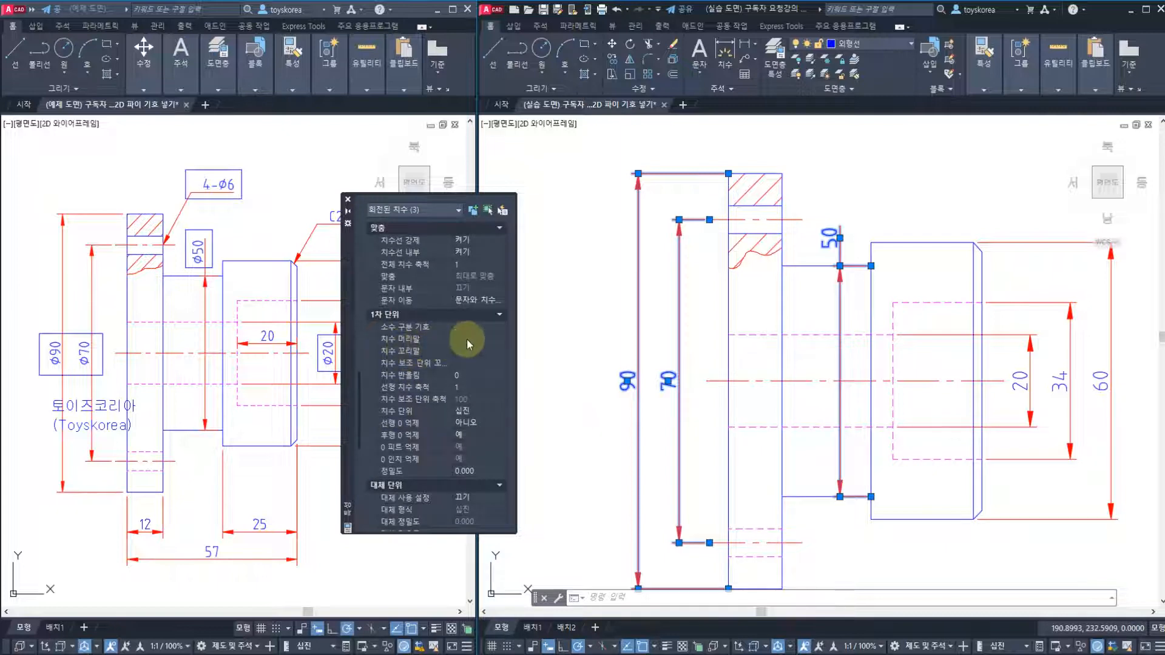
click(472, 338)
text(%%c)
click(471, 349)
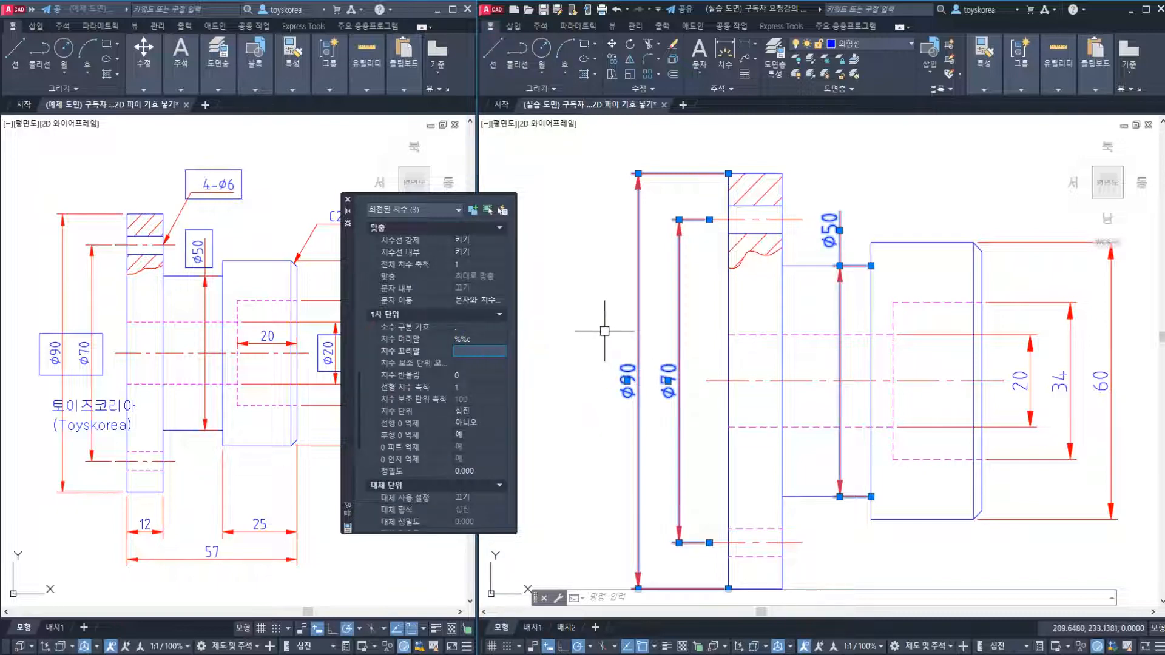
key(Escape)
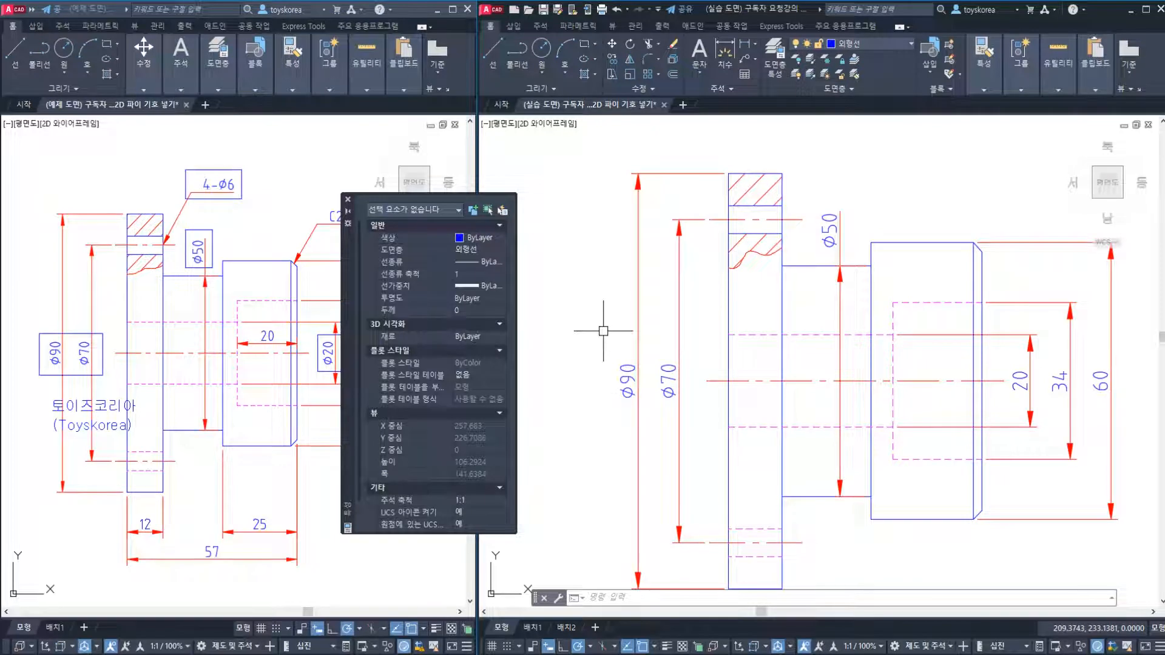
- Review the Notepad notes on the Properties and 'MA' method and on the alternative of editing the dimension text directly
middle_drag(634, 361, 603, 364)
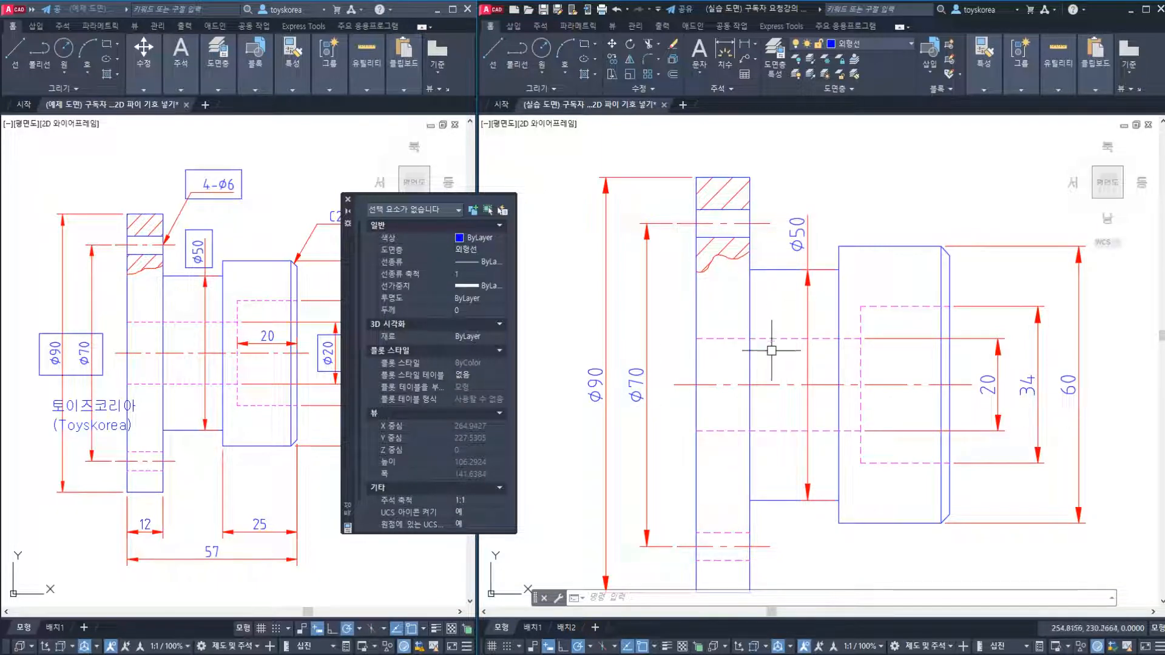
scroll(765, 343, up, 3)
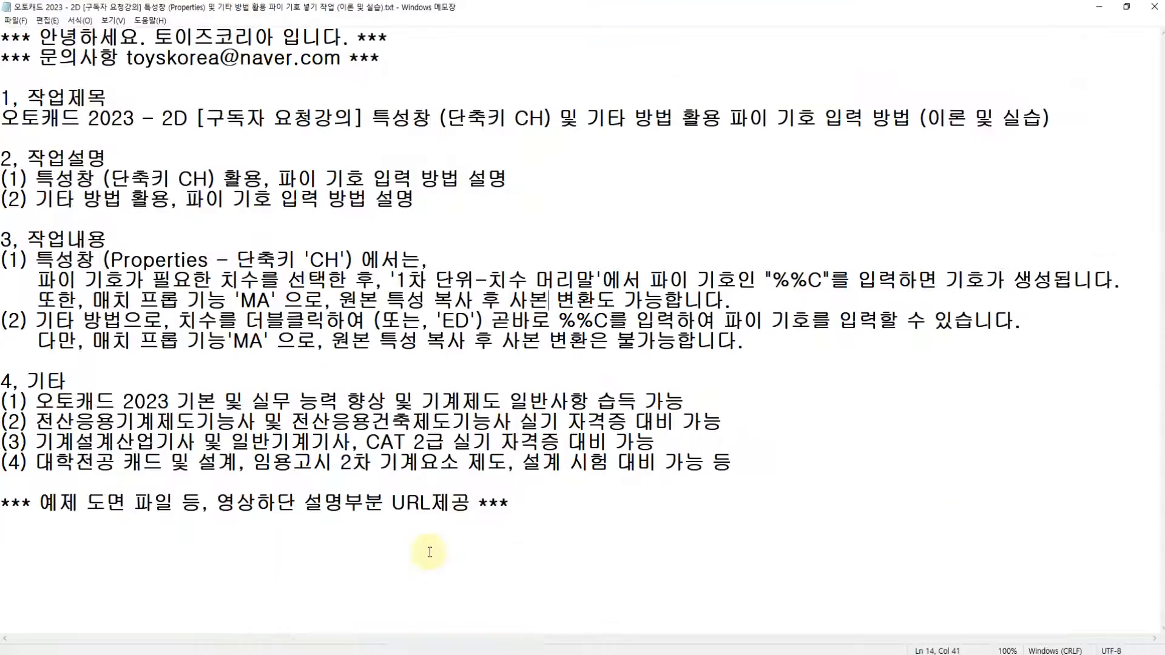
drag(28, 259, 734, 299)
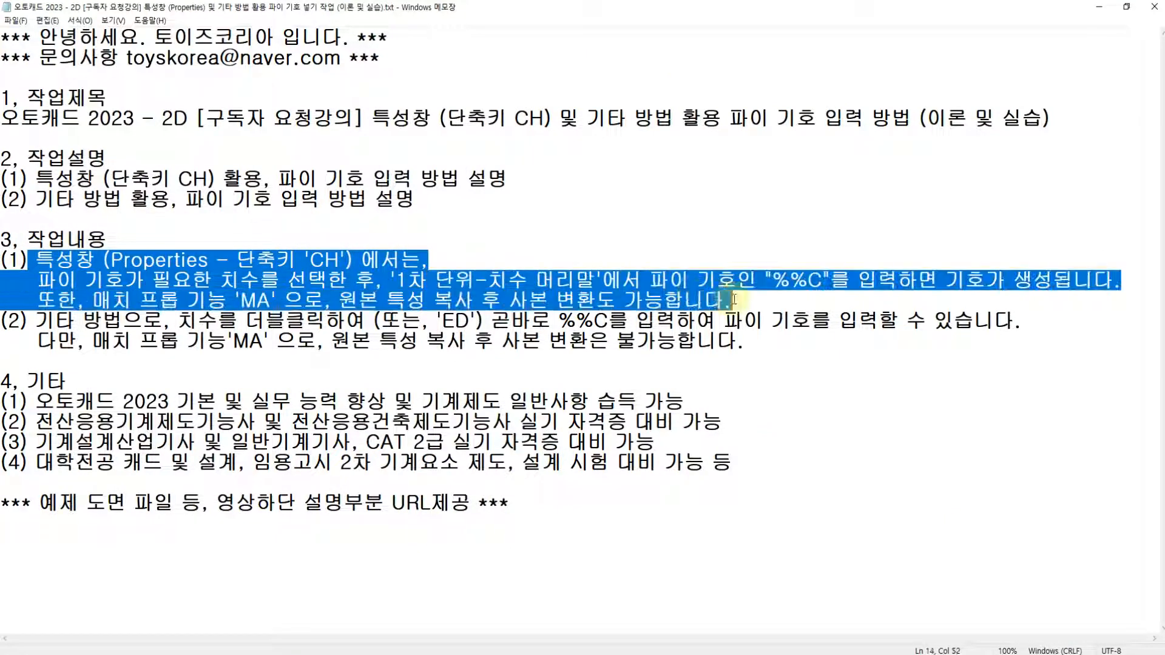
click(736, 300)
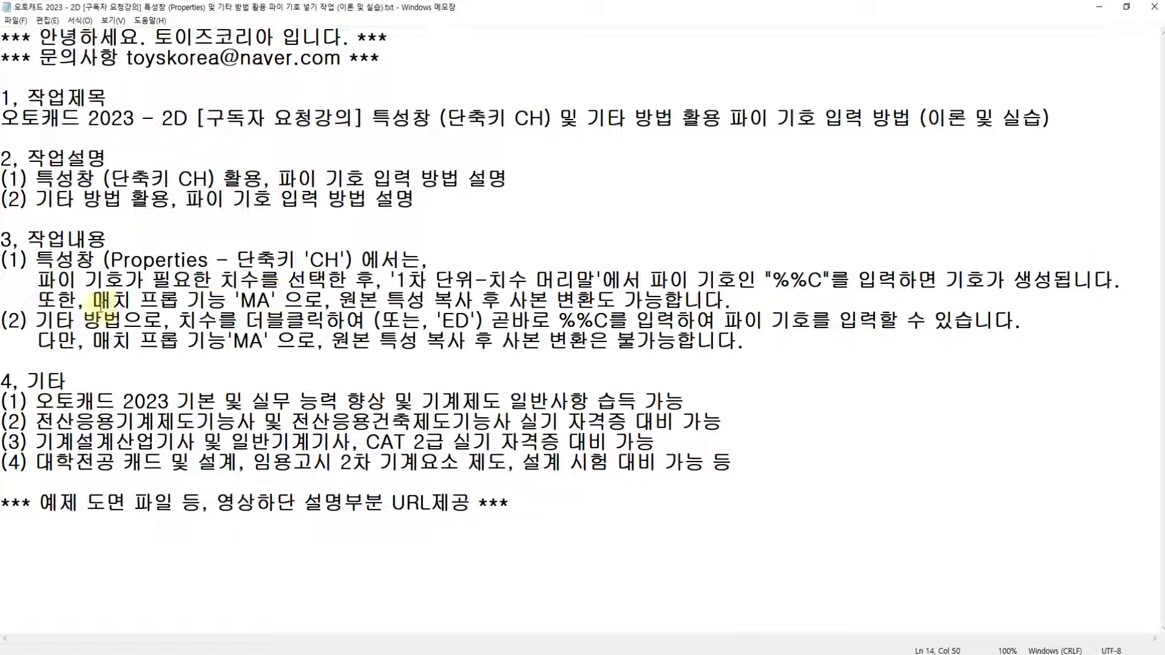
drag(91, 299, 739, 292)
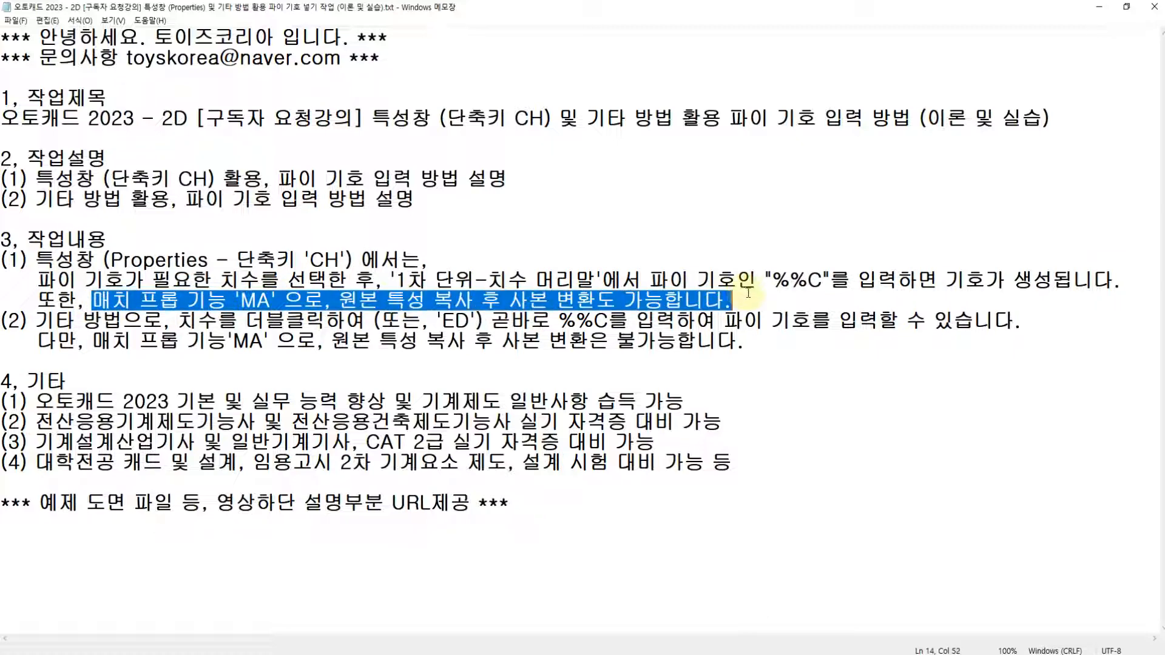
click(72, 321)
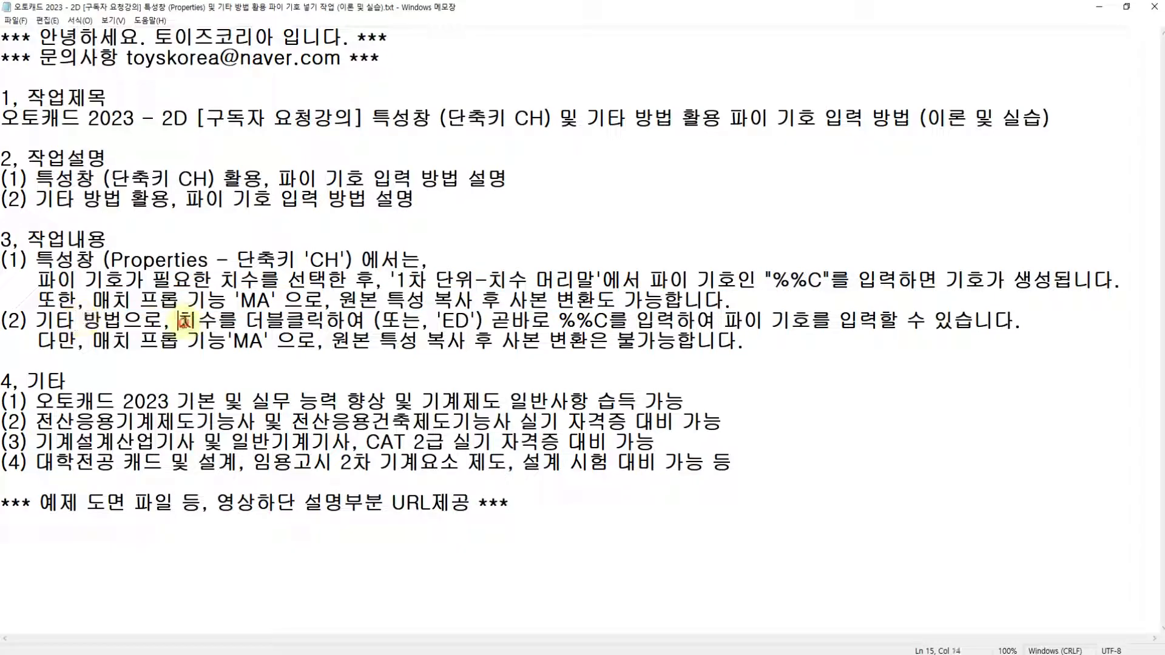
drag(179, 322, 343, 322)
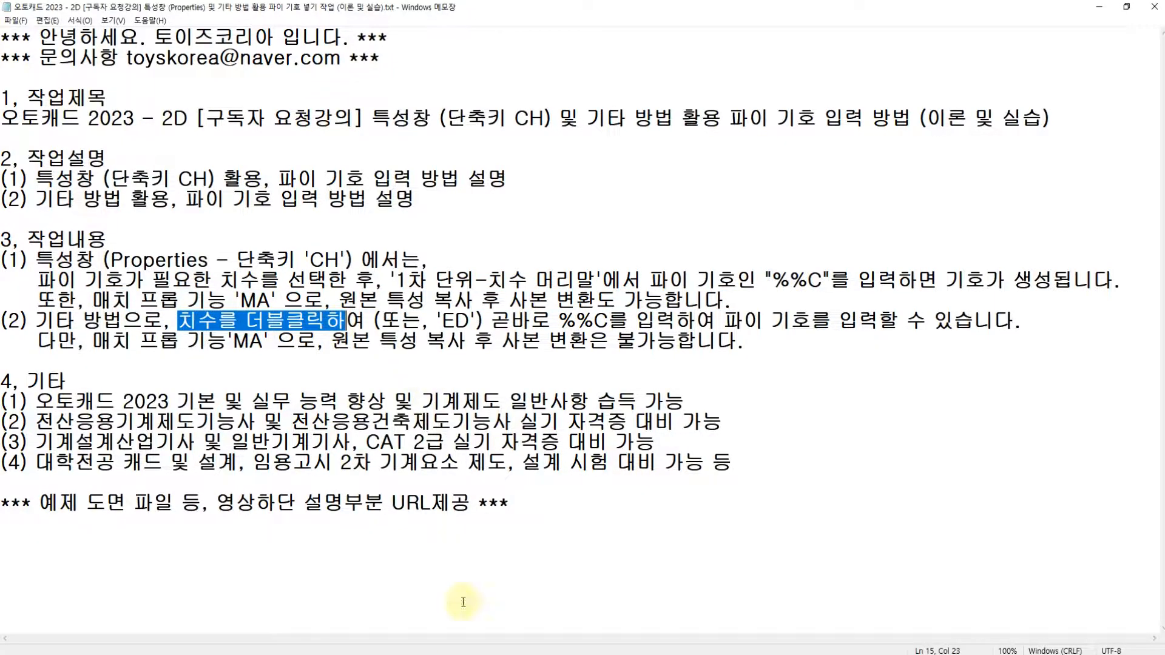
- Switch back to AutoCAD and close the Properties palette
click(484, 654)
click(495, 654)
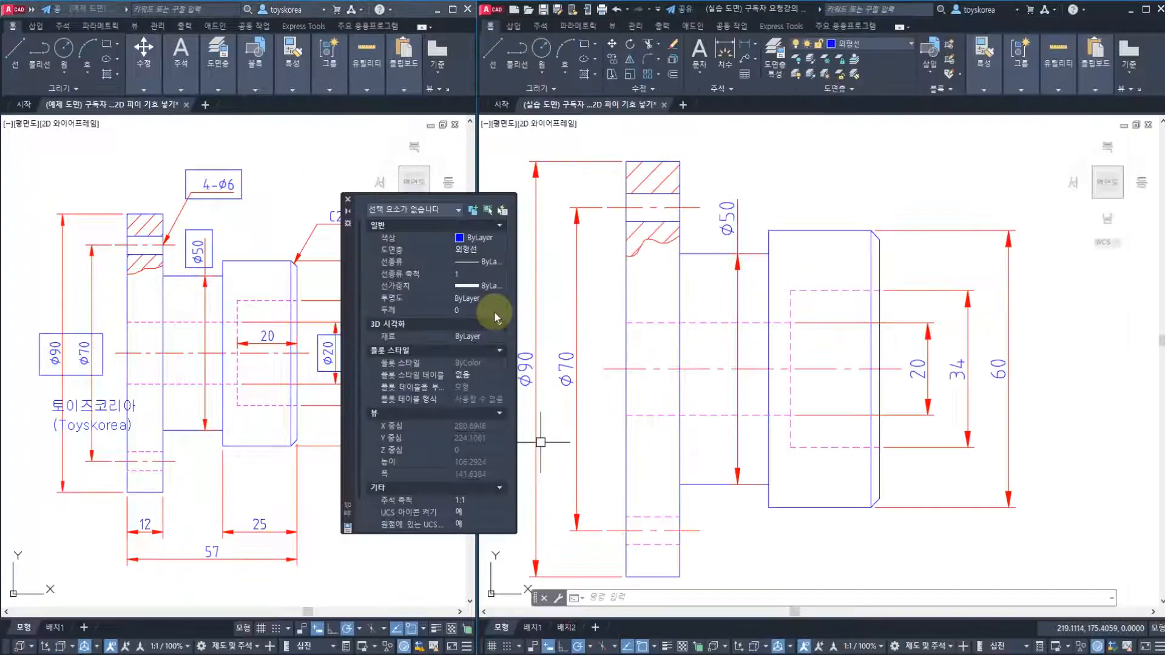
click(348, 200)
- Open the text of the vertical 20 bore dimension for editing and insert %%c before its value
scroll(697, 348, up, 3)
scroll(780, 358, down, 3)
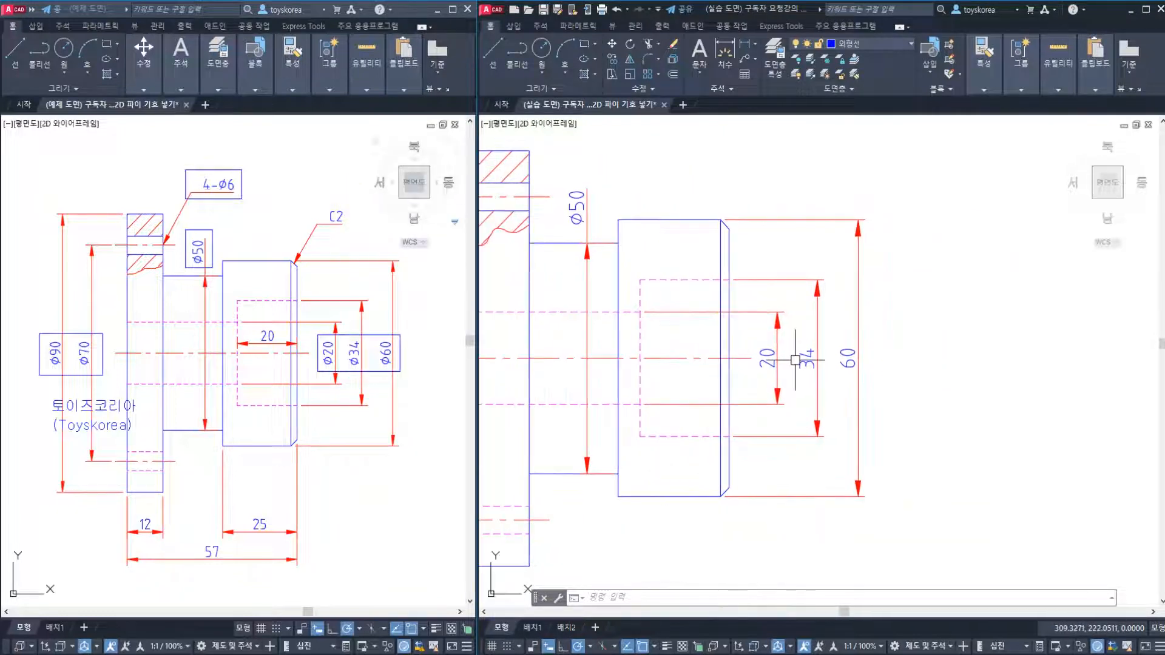
scroll(769, 357, up, 2)
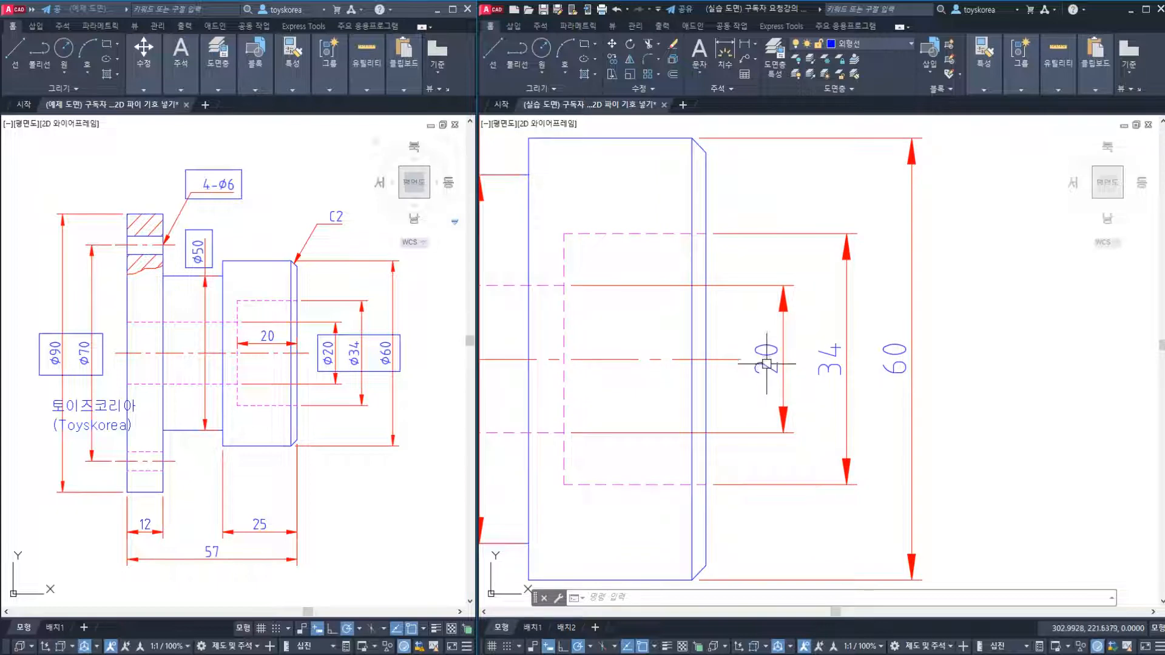
click(764, 361)
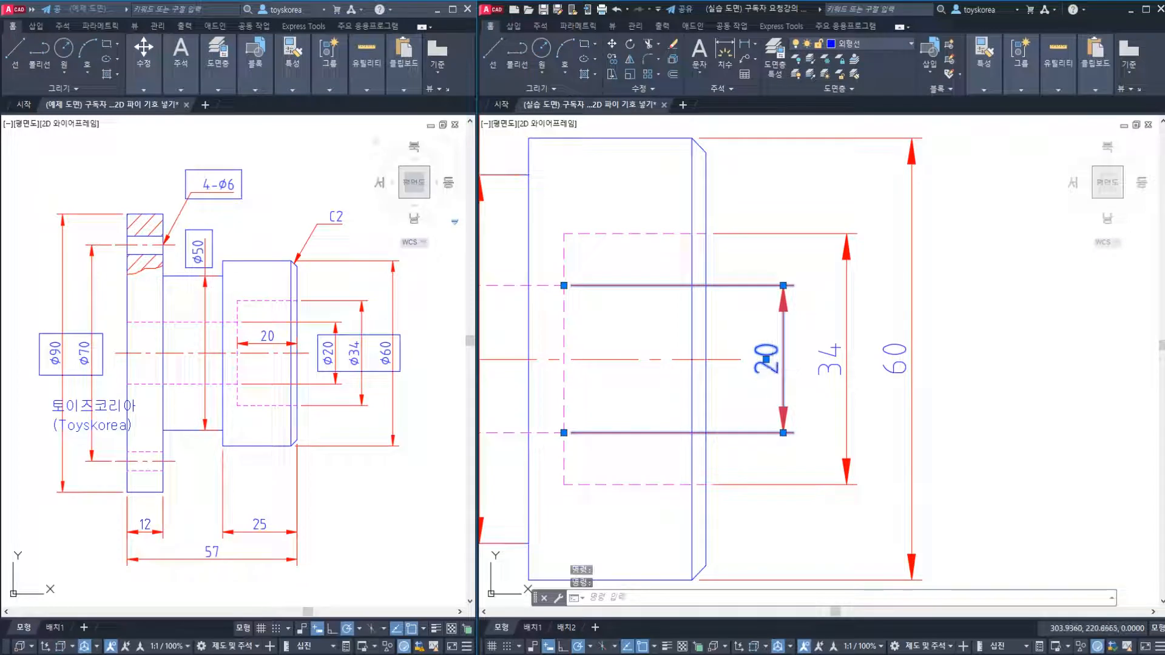
double_click(766, 359)
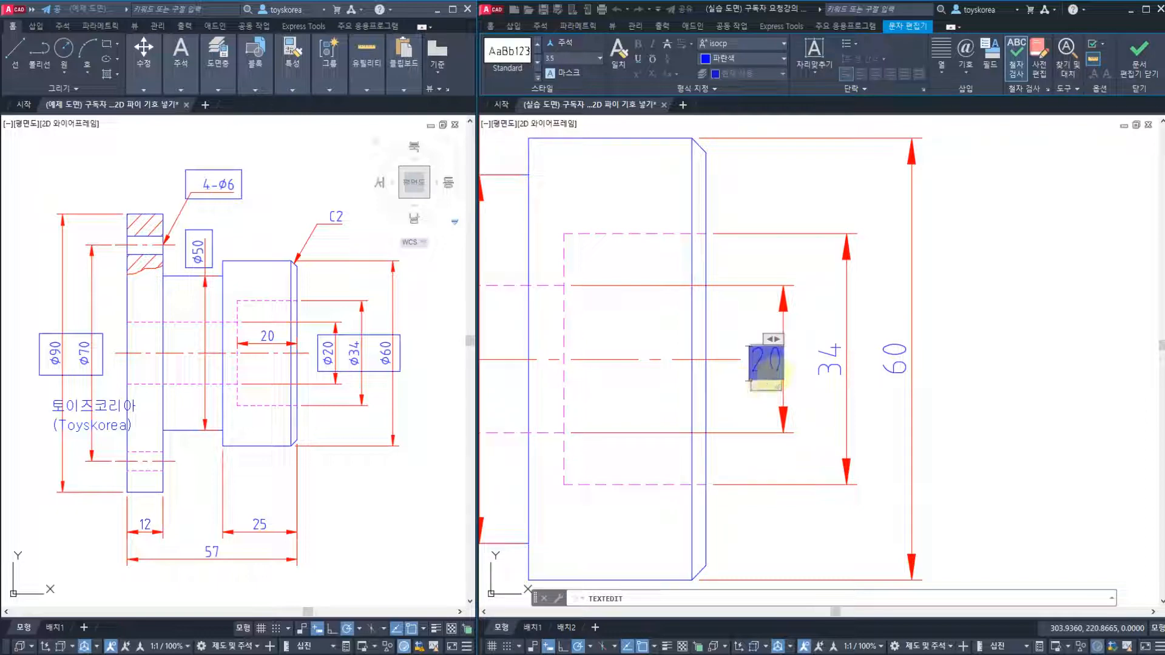
text(%%)
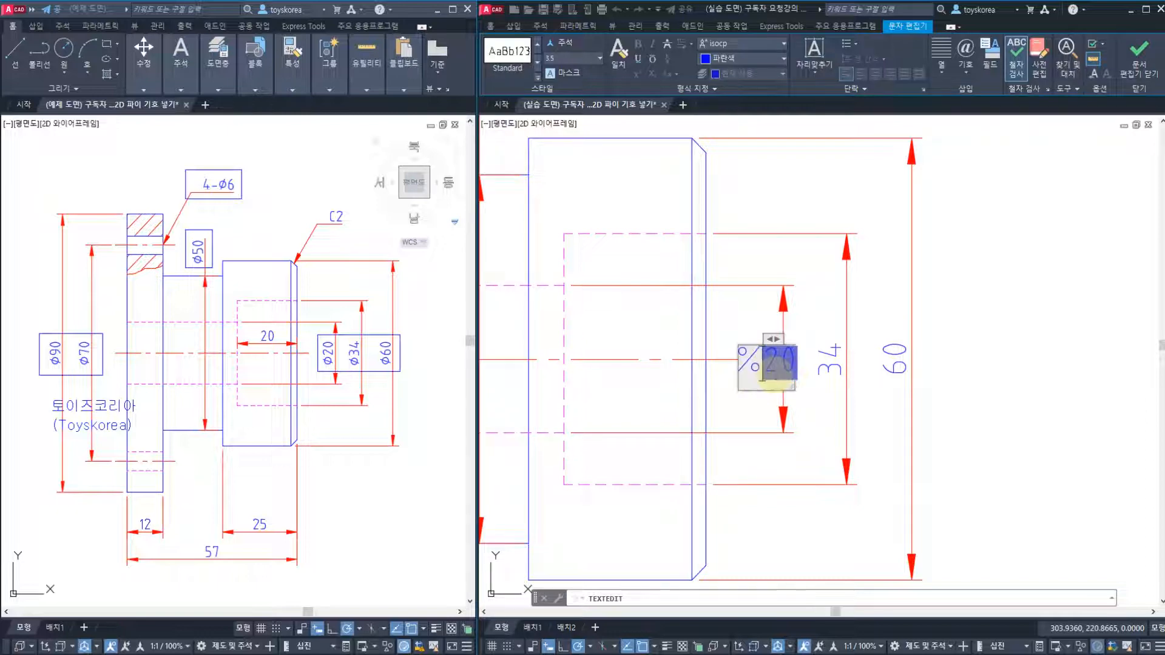
text(c)
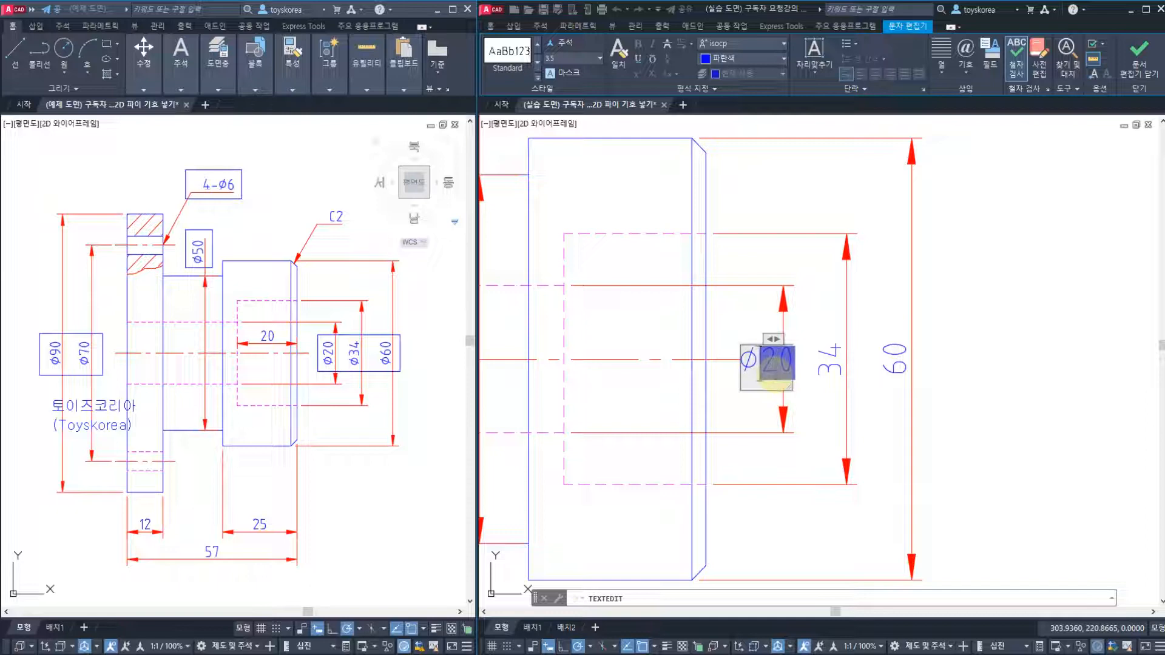
- Try adding five line breaks between the diameter symbol and the 20 in the dimension text, and remove them again
key(Return)
key(Return)
key(Return)
key(Return)
key(Return)
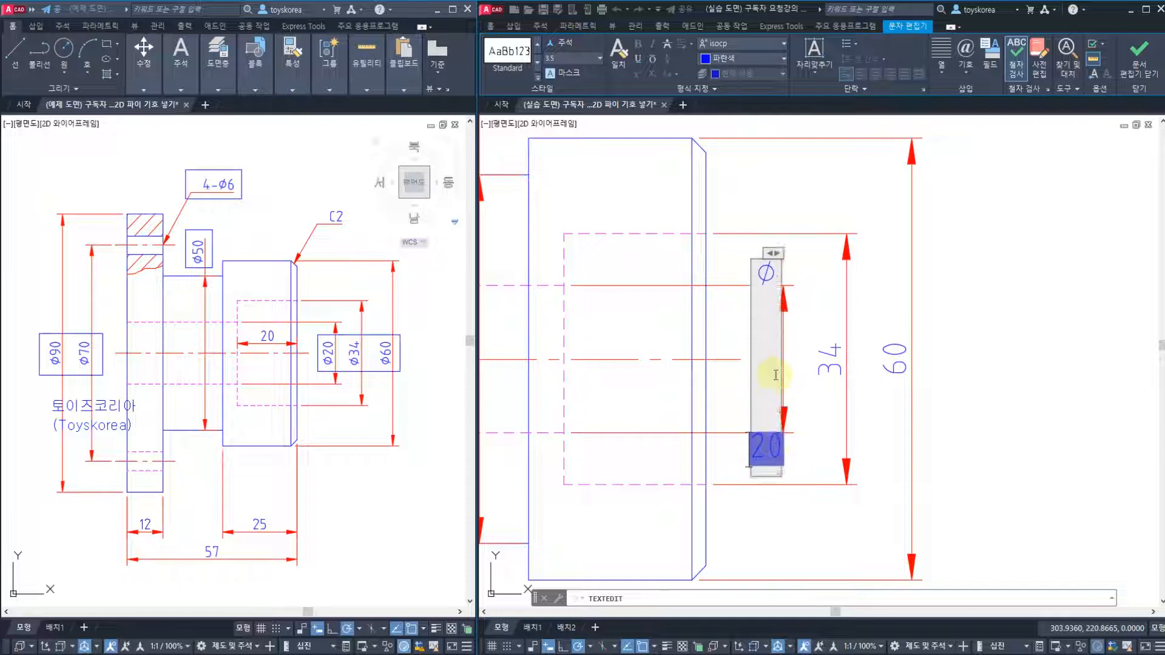
key(BackSpace)
key(BackSpace)
key(BackSpace)
key(BackSpace)
key(BackSpace)
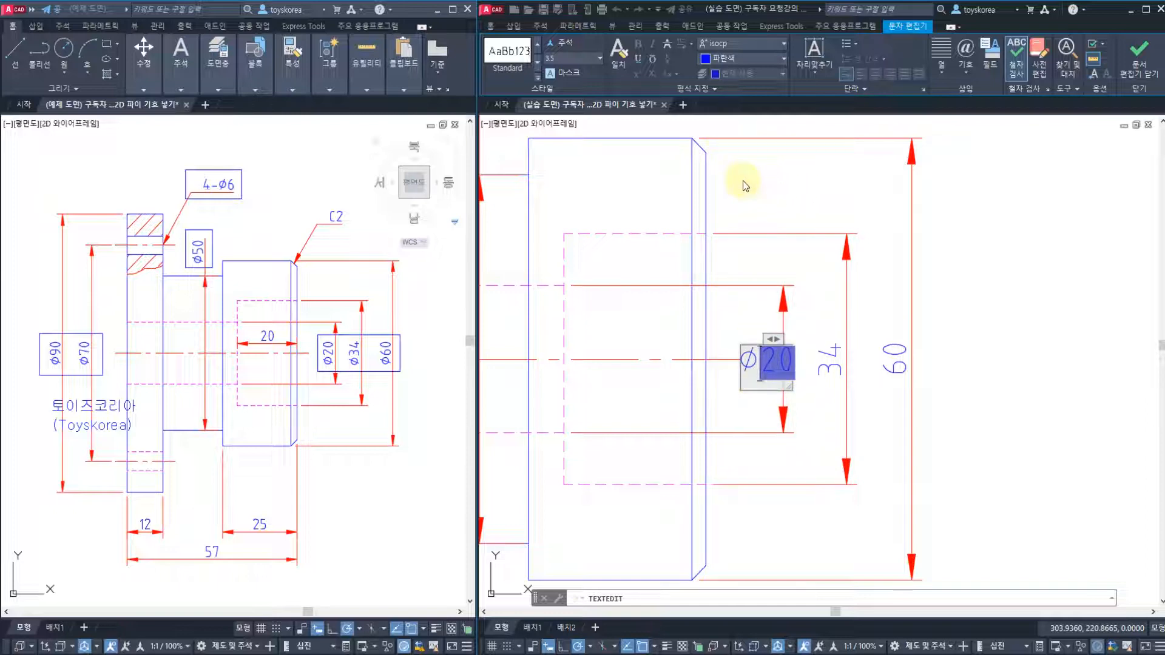
- Apply the edited text of the 20 bore dimension and end text editing
click(1146, 72)
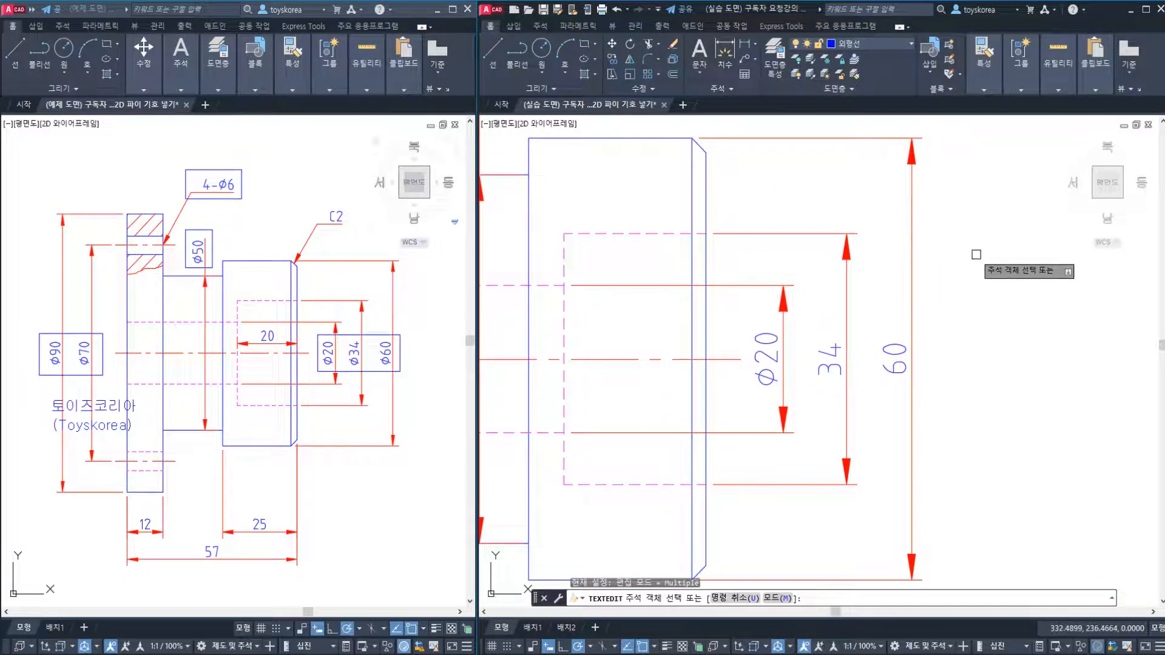
key(Escape)
key(Escape)
key(Escape)
- Insert %%c before the value in the text of the 34 dimension and apply the edit
middle_drag(953, 287, 926, 271)
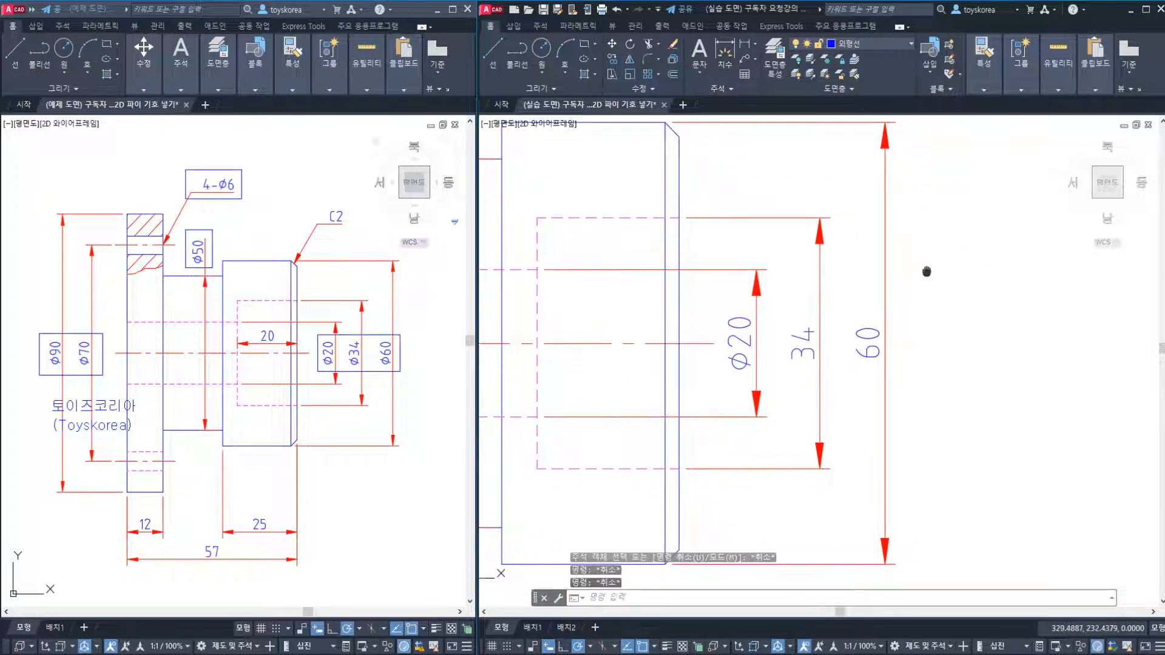
click(798, 349)
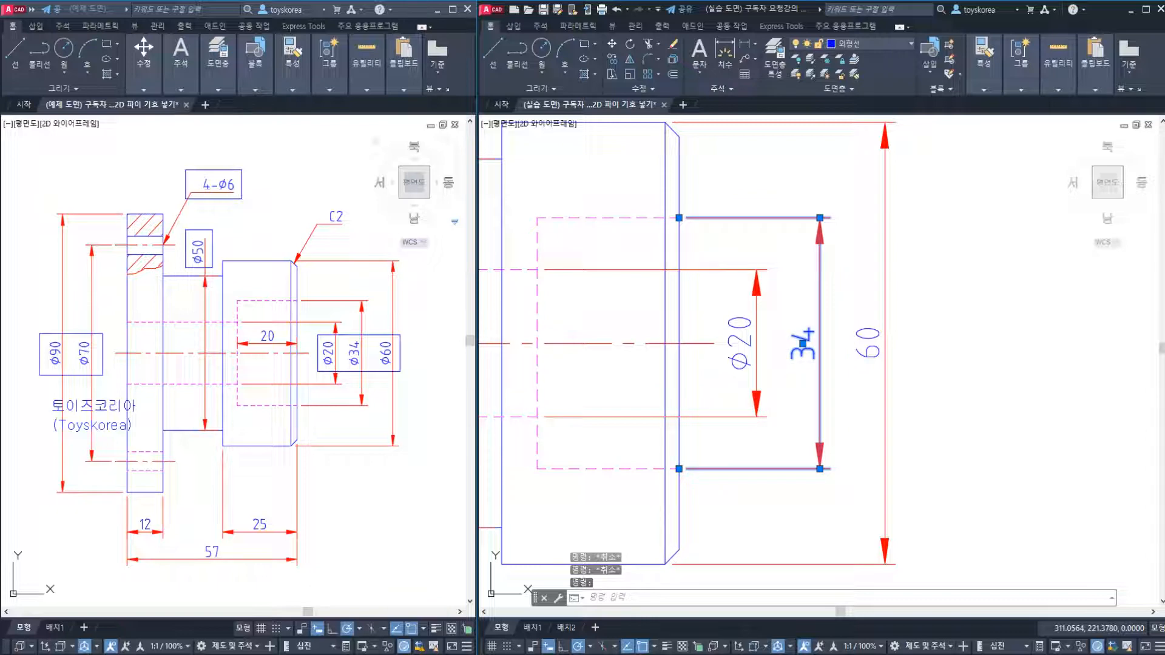
double_click(803, 344)
text(%%)
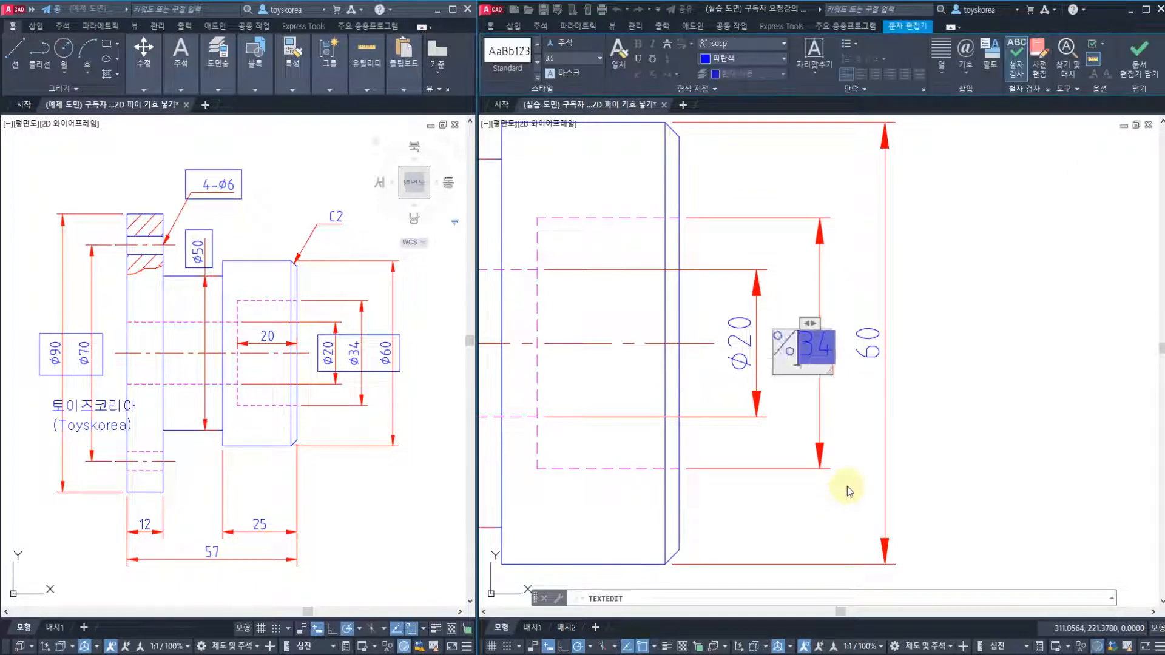
text(c)
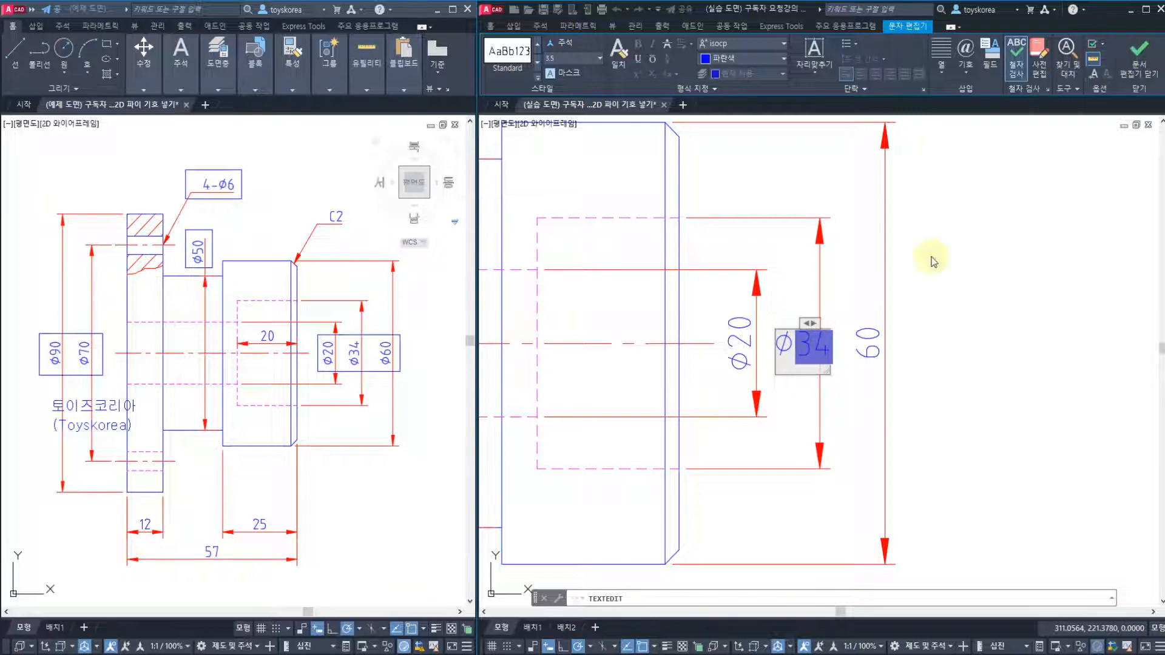
click(959, 231)
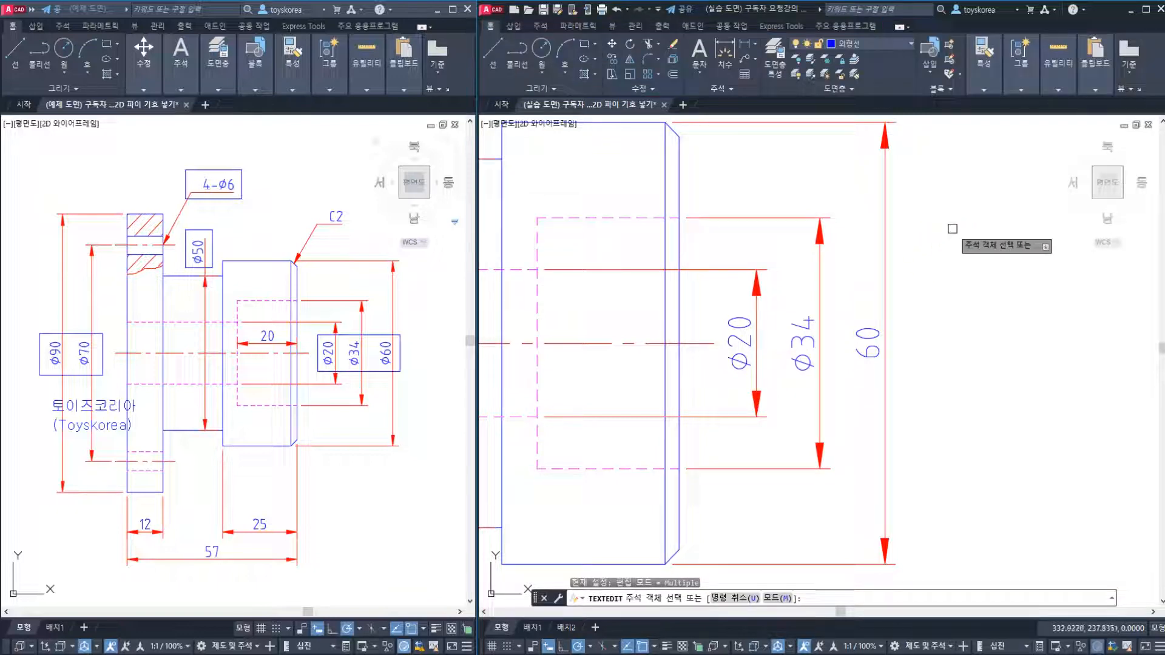
- End text editing and undo the diameter symbol edit on the 34 dimension
key(Escape)
key(ctrl+z)
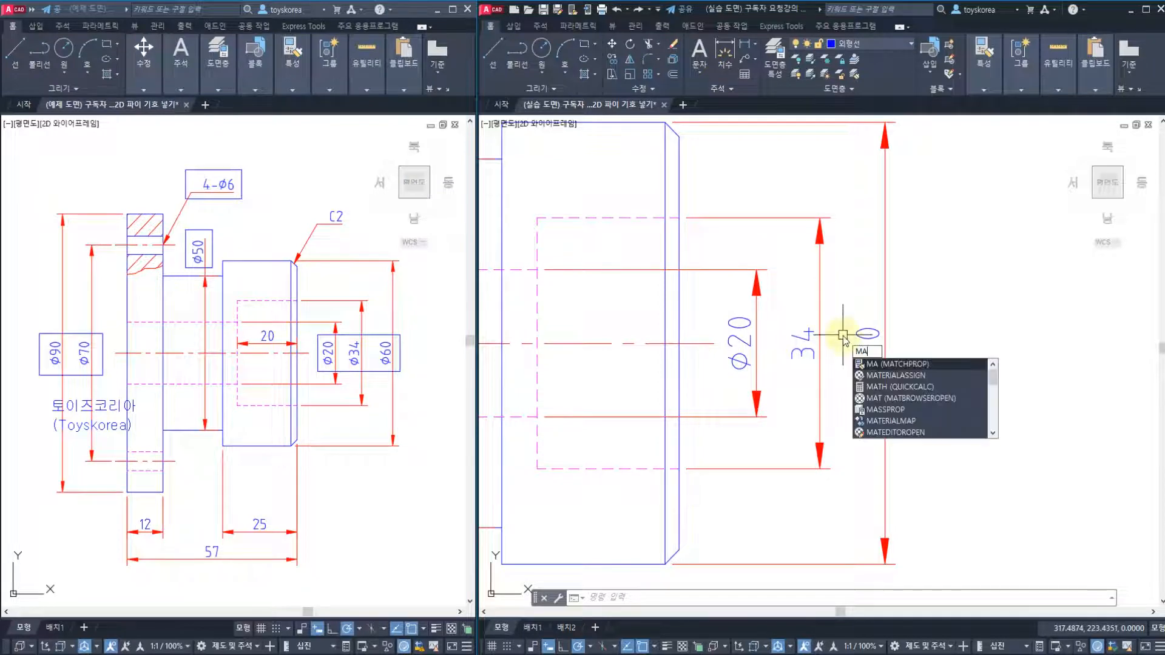
- Try to match the properties of the Ø20 bore dimension onto the 34 dimension with Match Properties
key(Return)
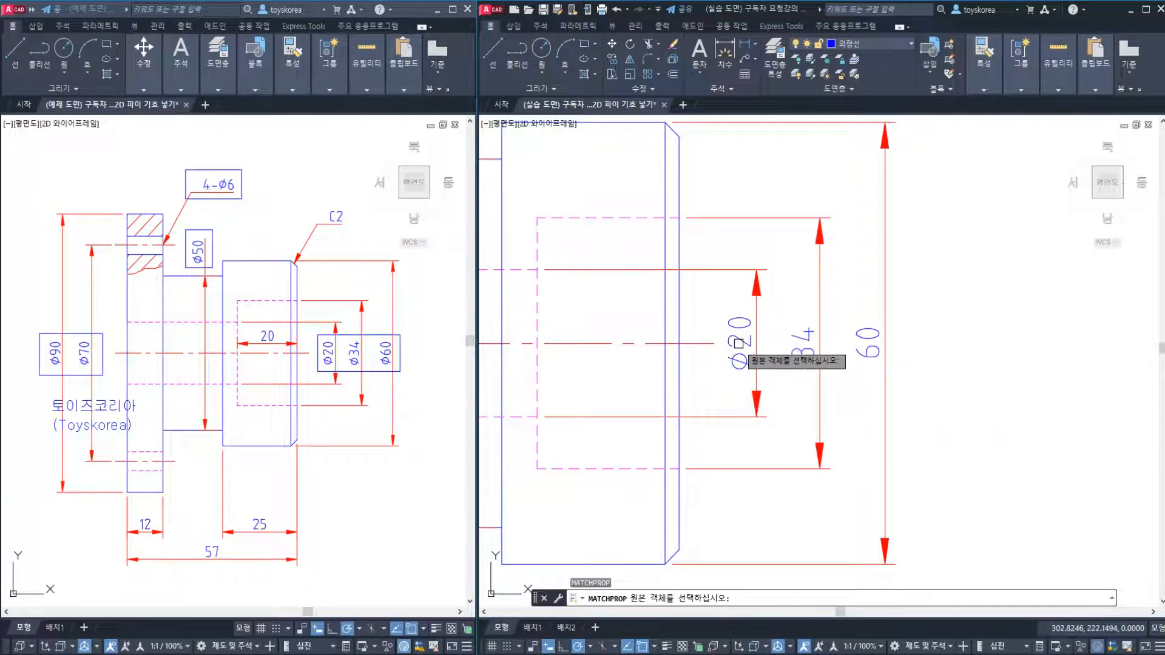
click(752, 342)
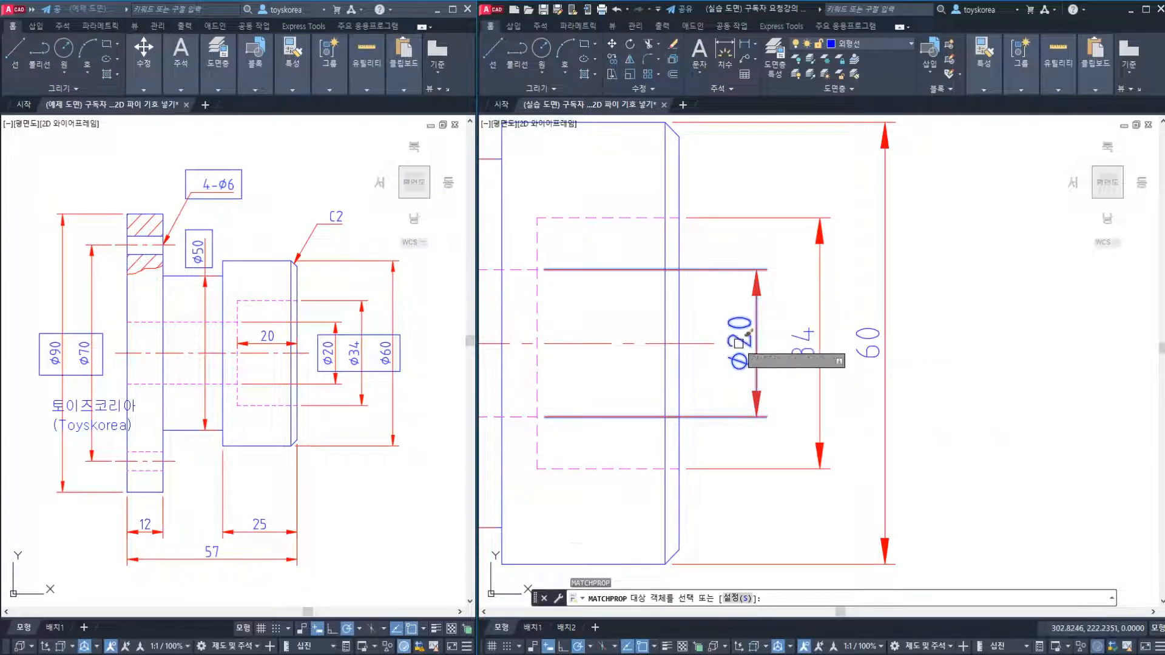
click(807, 337)
click(807, 337)
click(807, 343)
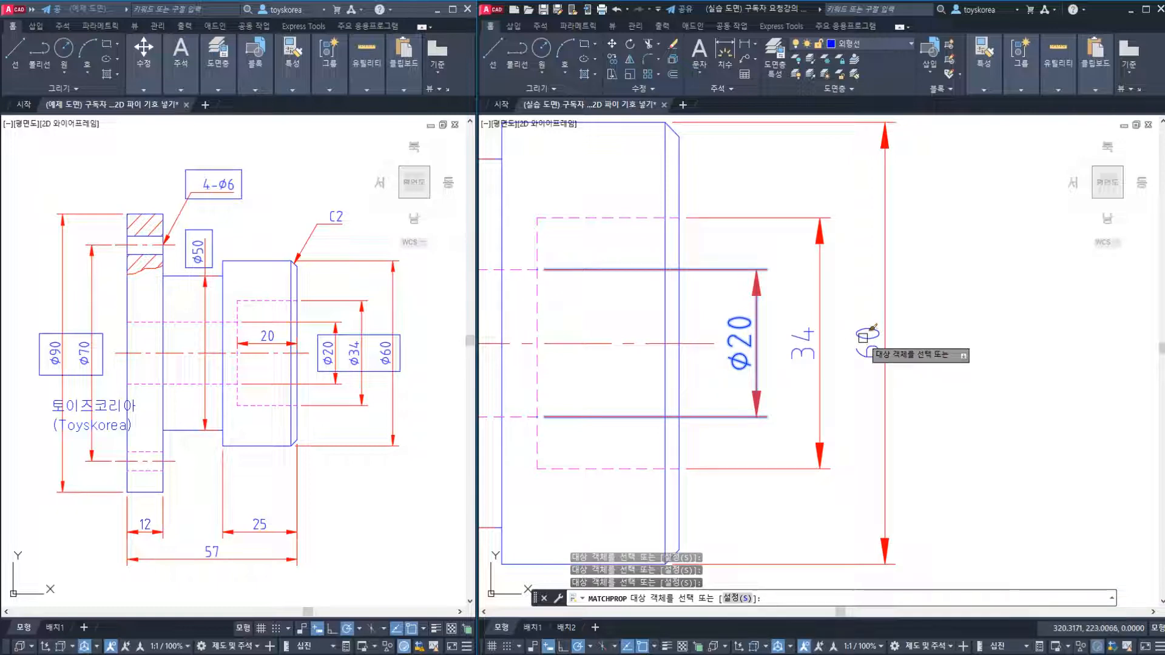
key(Escape)
- Switch to the Notepad notes, highlight the dimension text editing method and its Match Properties limitation, and return to the AutoCAD drawings
click(564, 654)
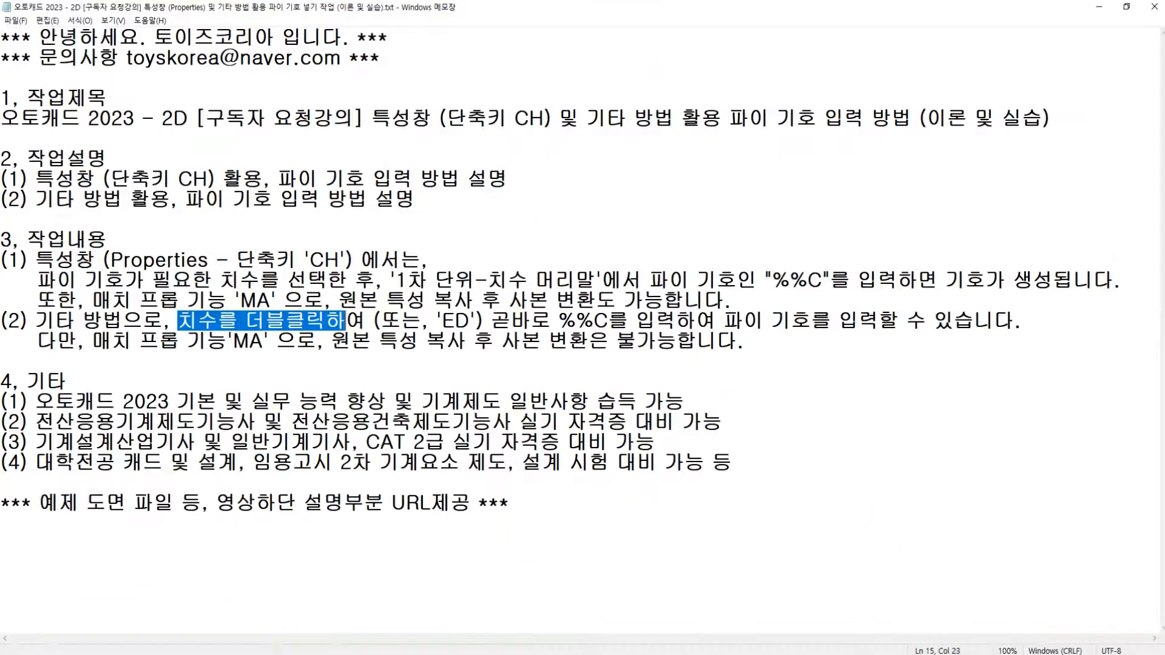
click(285, 354)
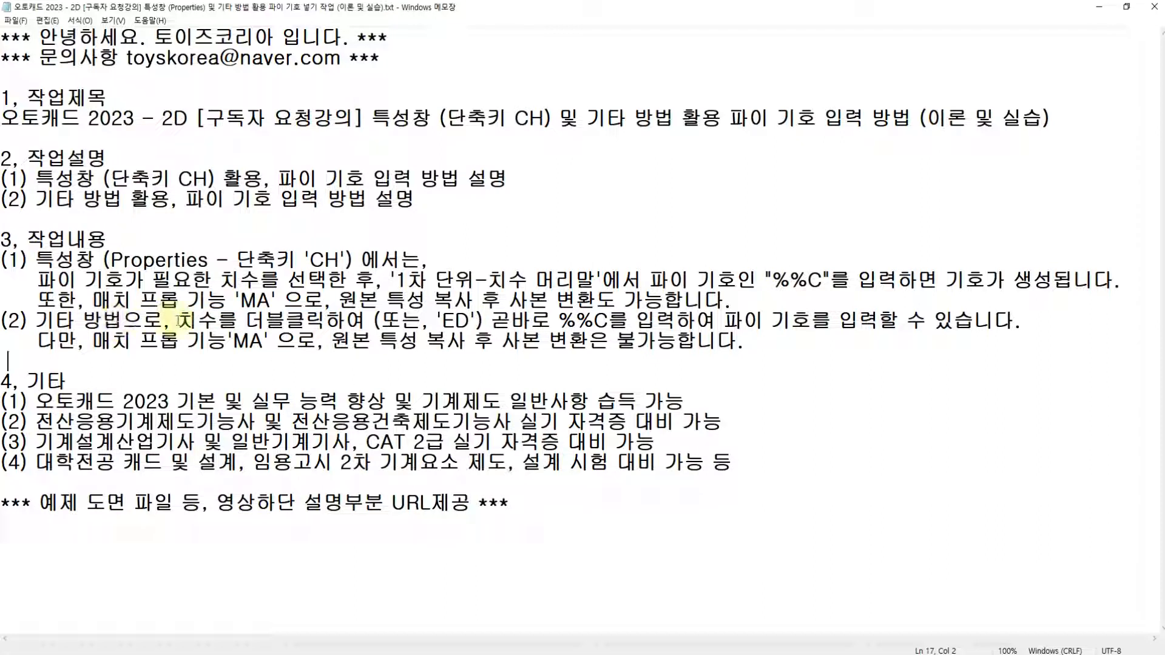
drag(177, 321, 326, 319)
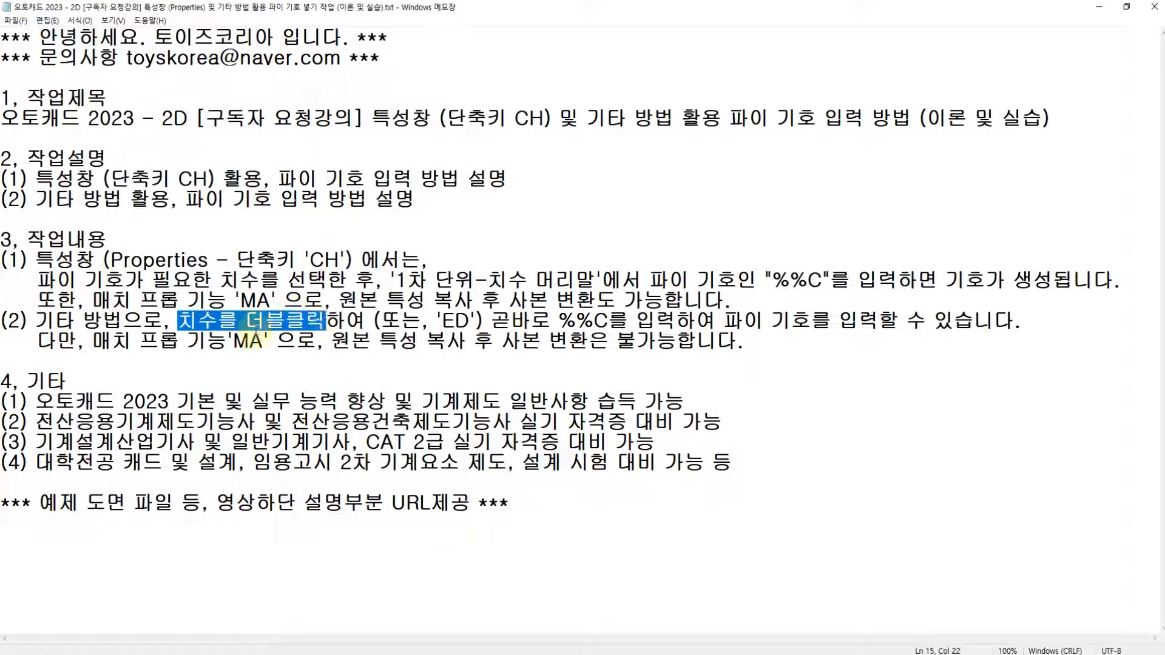
drag(91, 341, 723, 367)
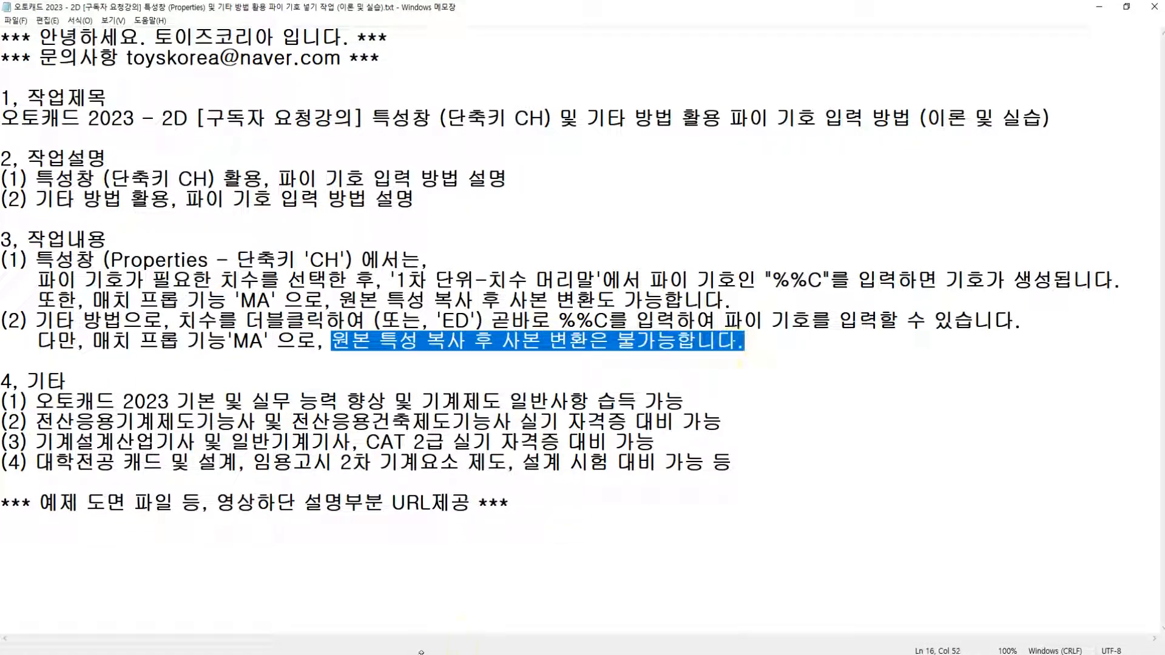
click(421, 654)
click(452, 654)
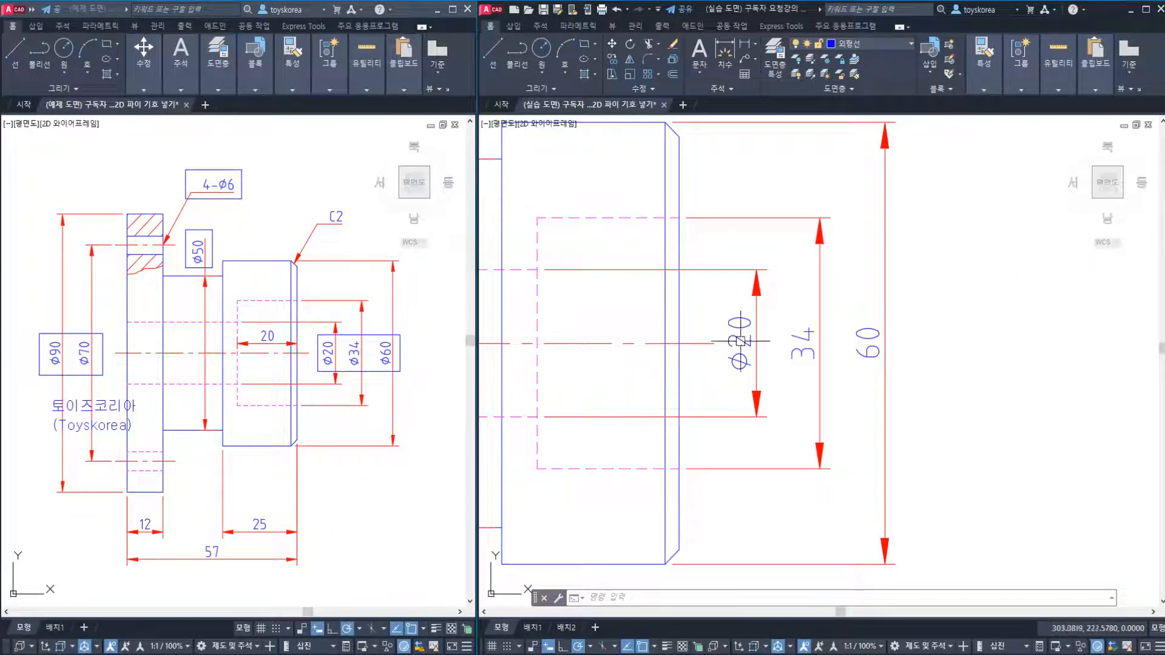
- Try to match the properties of the Ø20 bore dimension onto the 60 outer dimension with Match Properties
key(Return)
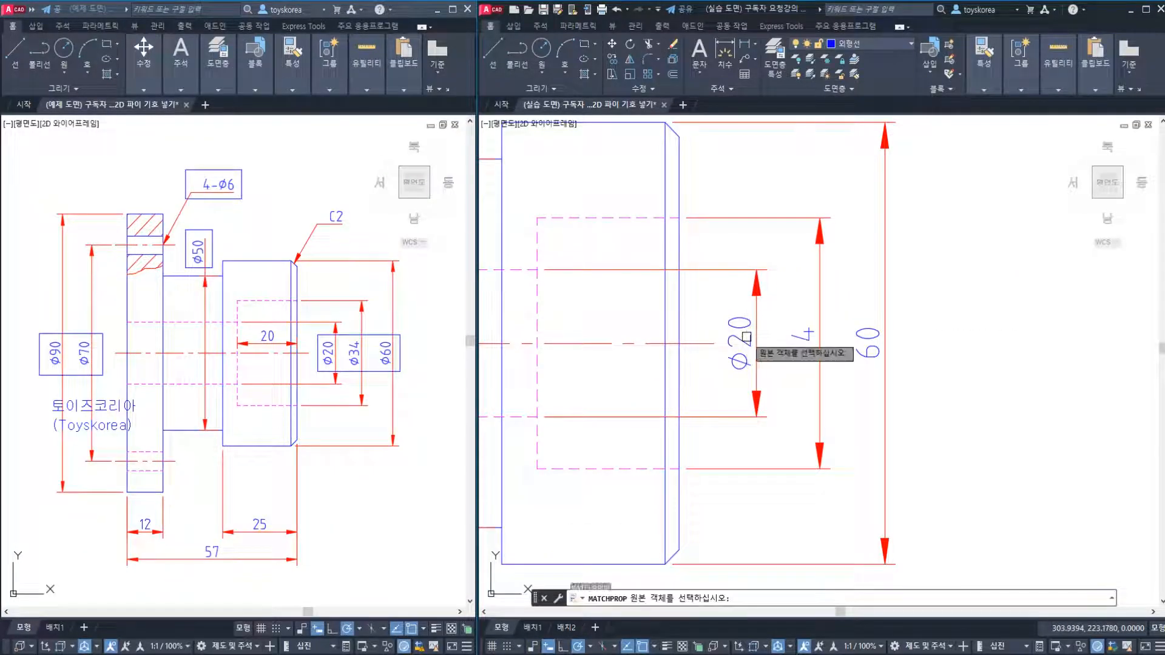
click(747, 340)
click(862, 349)
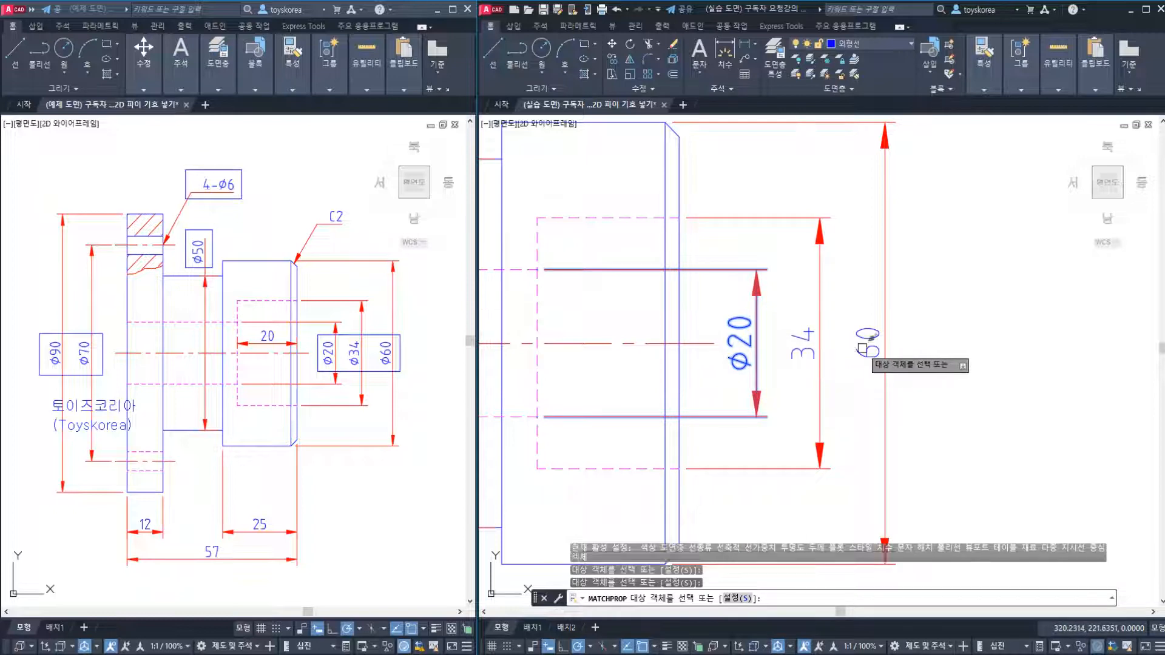
click(863, 351)
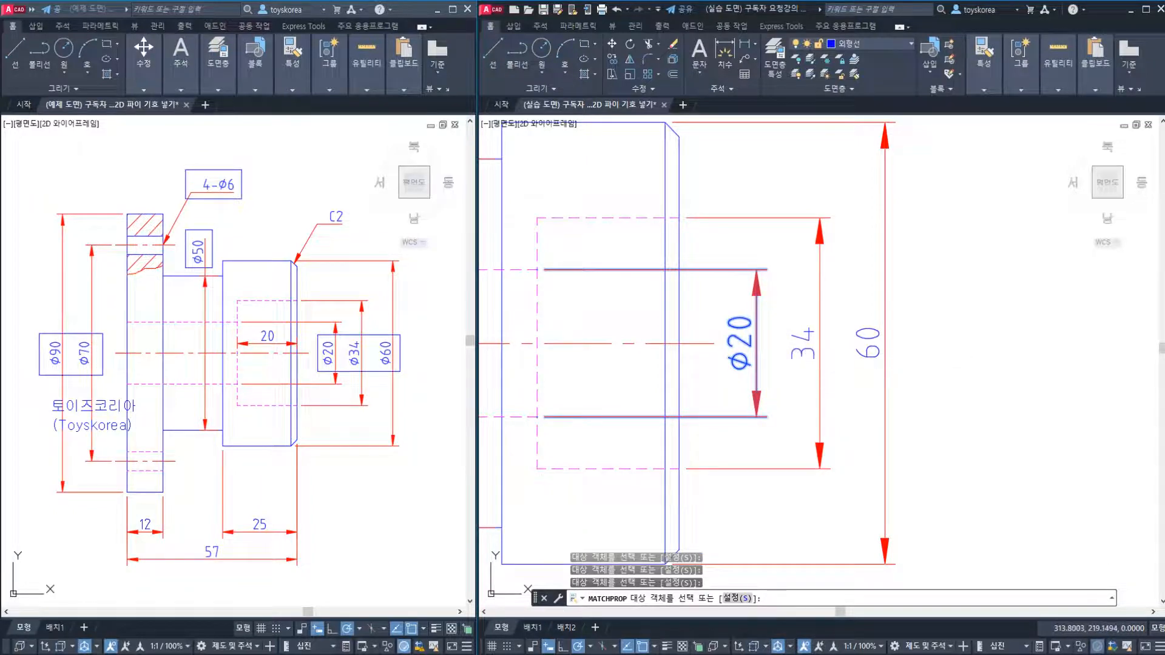
key(Escape)
key(Escape)
- Insert %%c before the value in the text of the 34 dimension and apply the edit
click(804, 347)
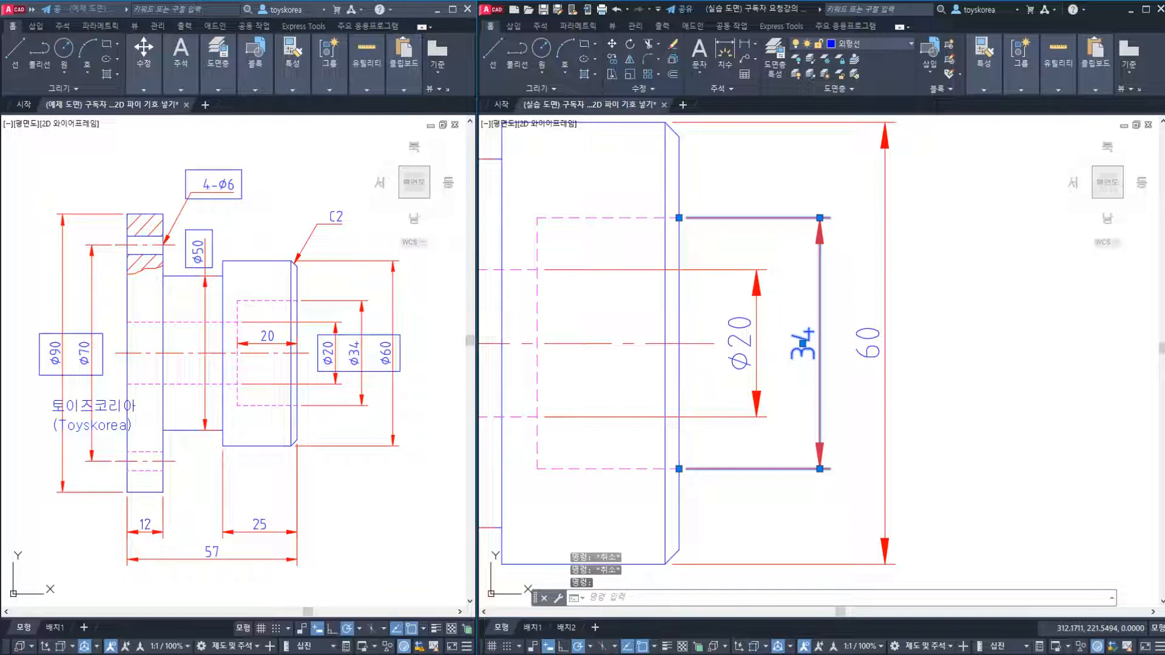
double_click(802, 351)
text(%%c)
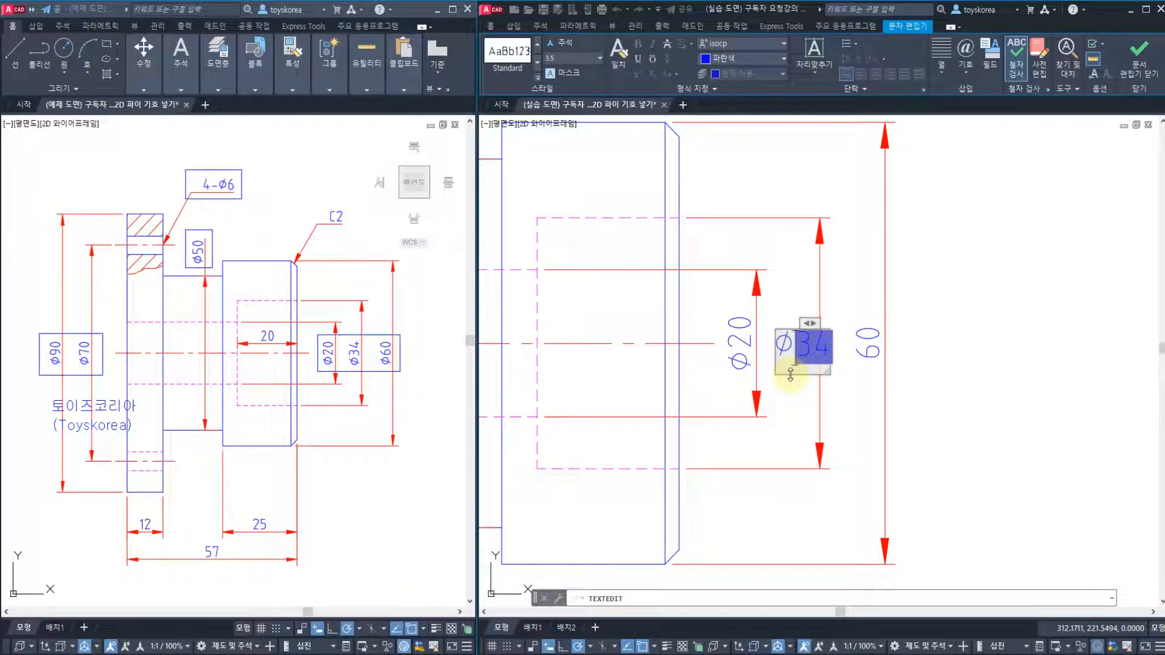
click(922, 306)
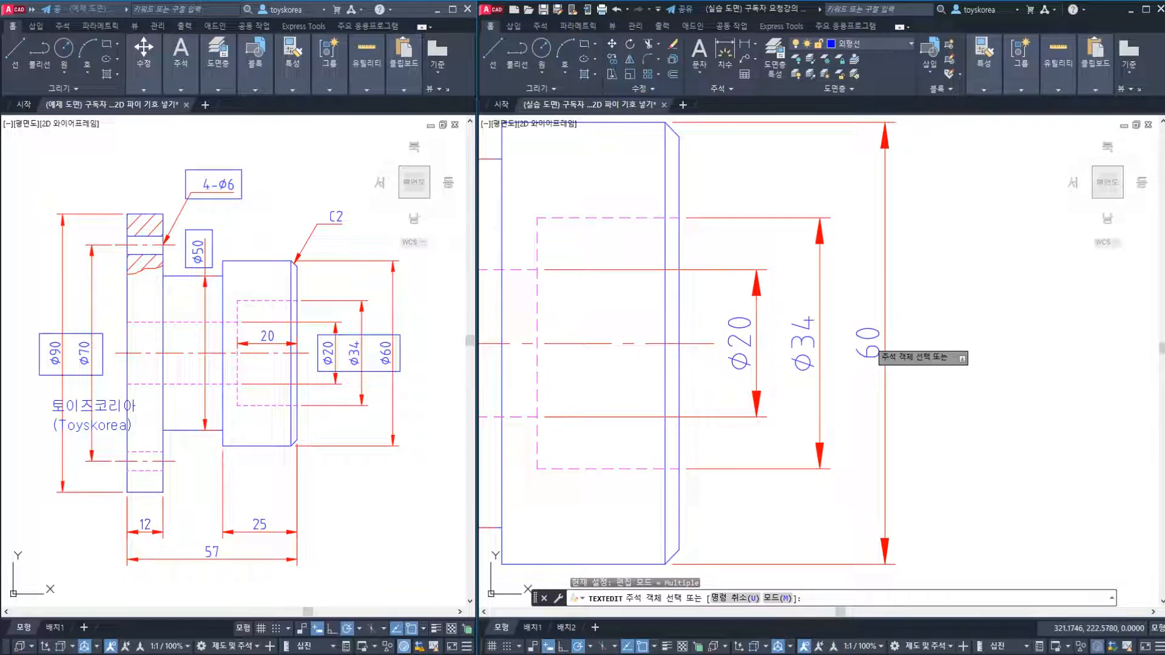
- Insert %%c before the value in the text of the 60 dimension and end text editing
click(869, 343)
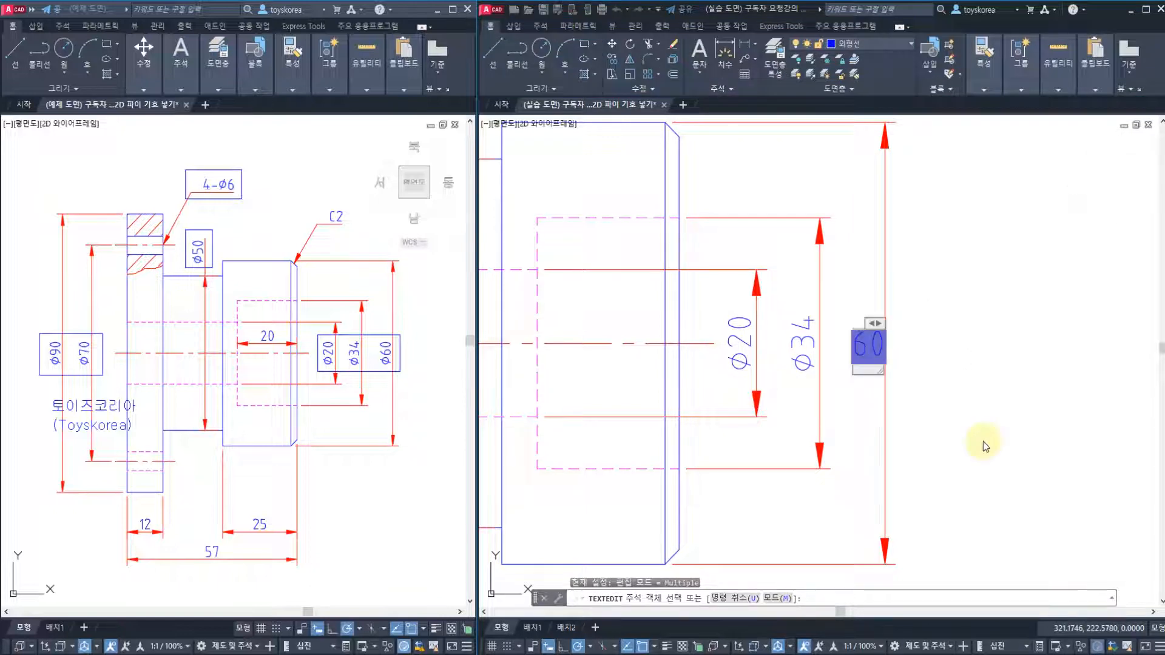
text(%%c)
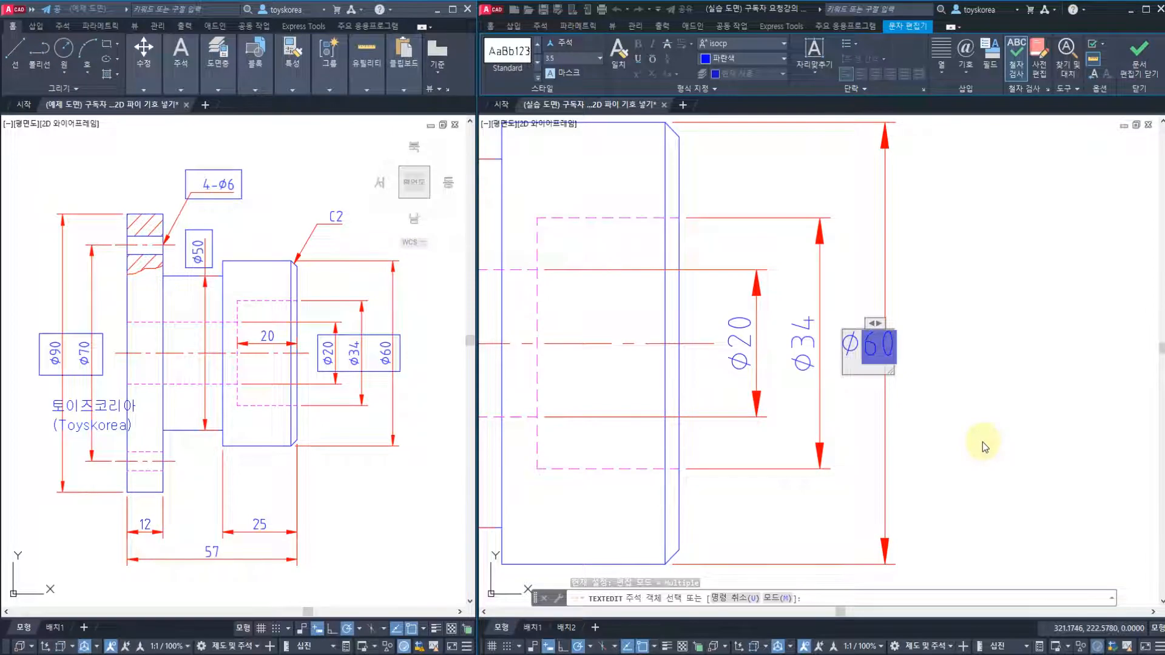
click(982, 441)
key(Escape)
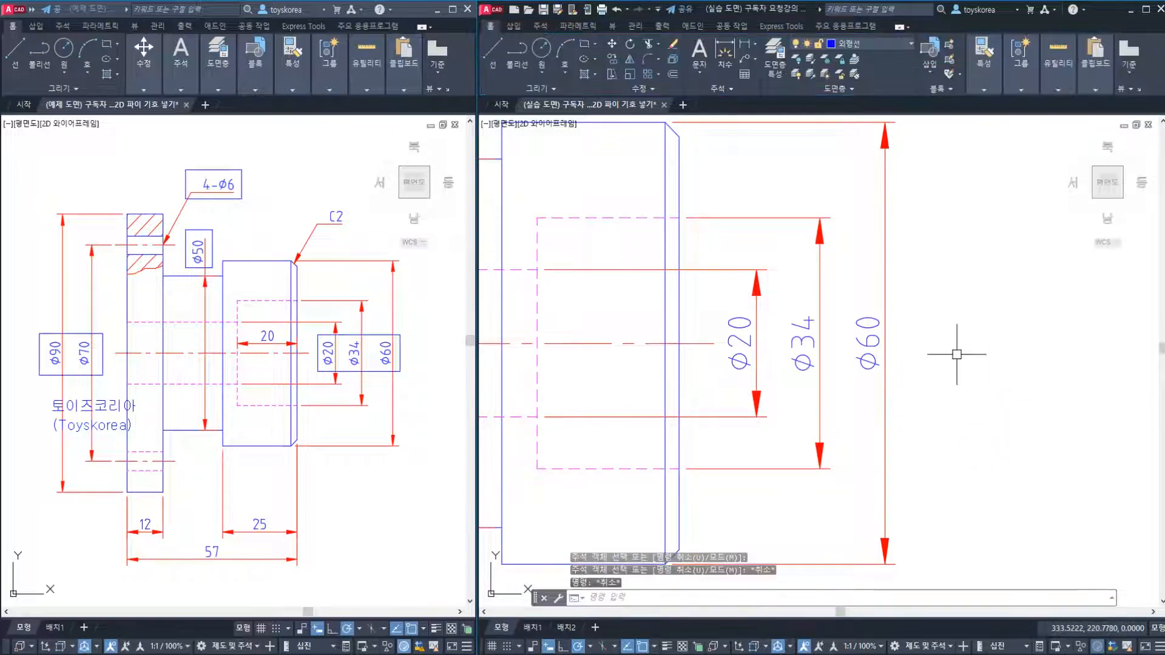
- Examine the diameter dimensions across the whole practice drawing, including those at the stepped end
scroll(939, 352, down, 2)
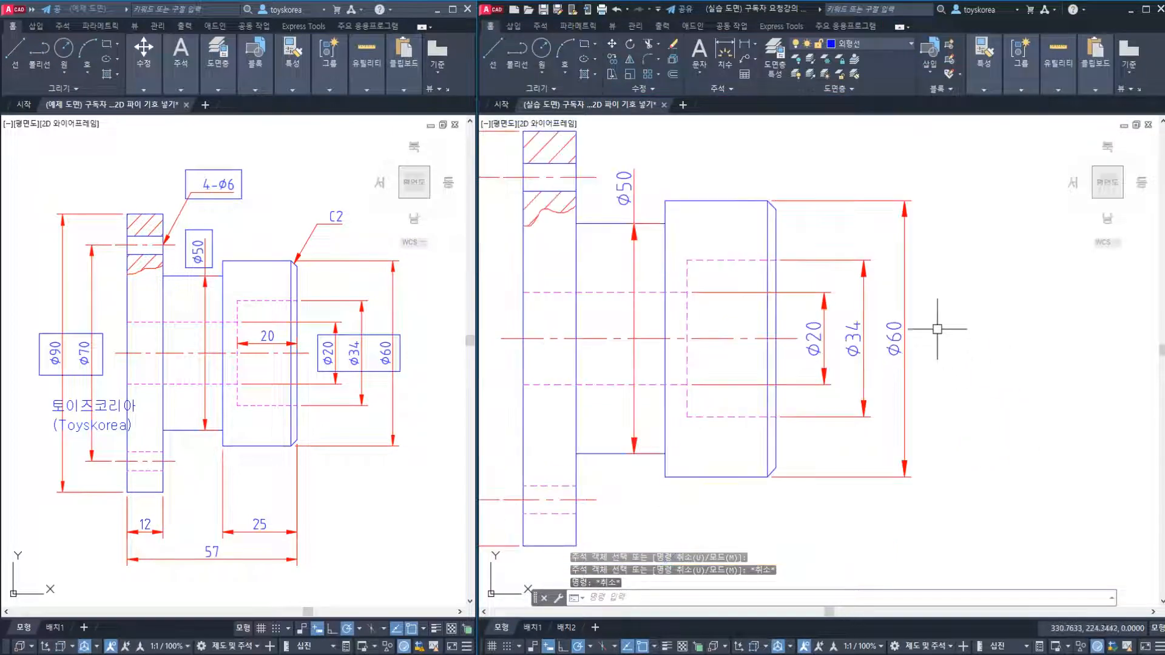
scroll(795, 351, up, 2)
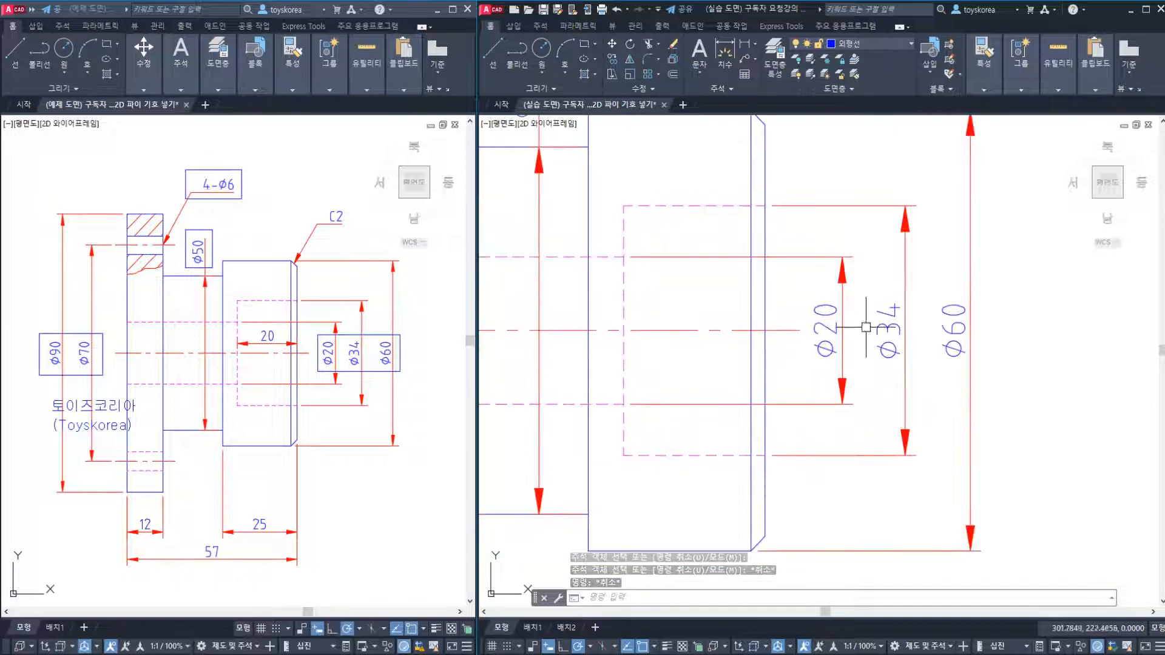
scroll(841, 325, down, 3)
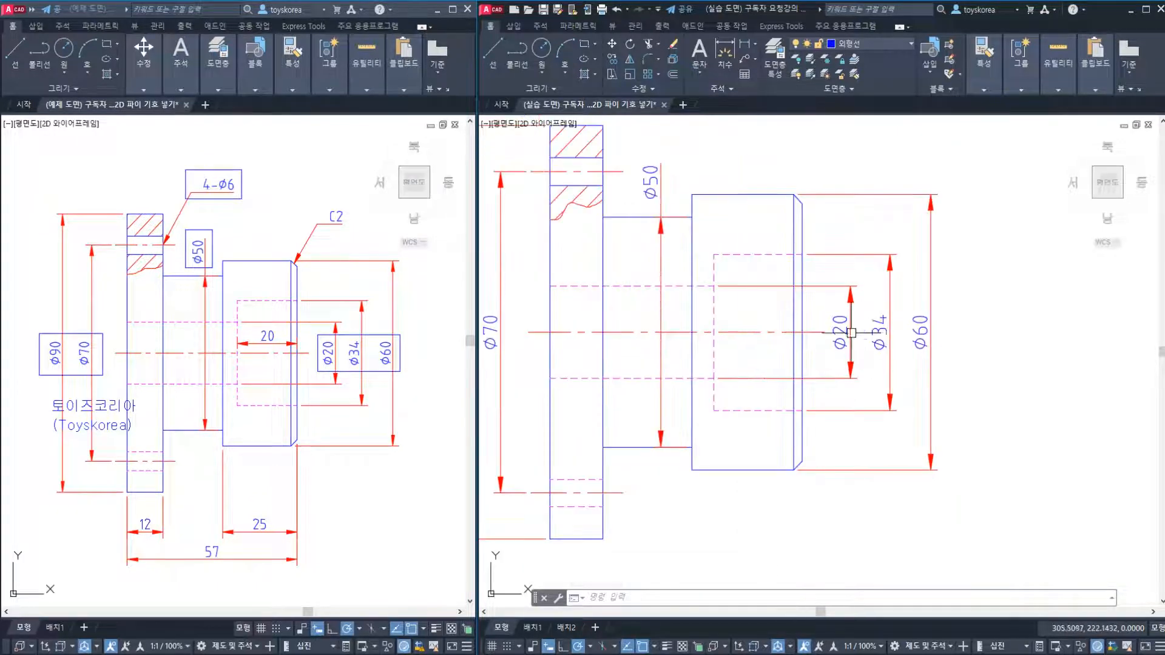
scroll(793, 325, up, 2)
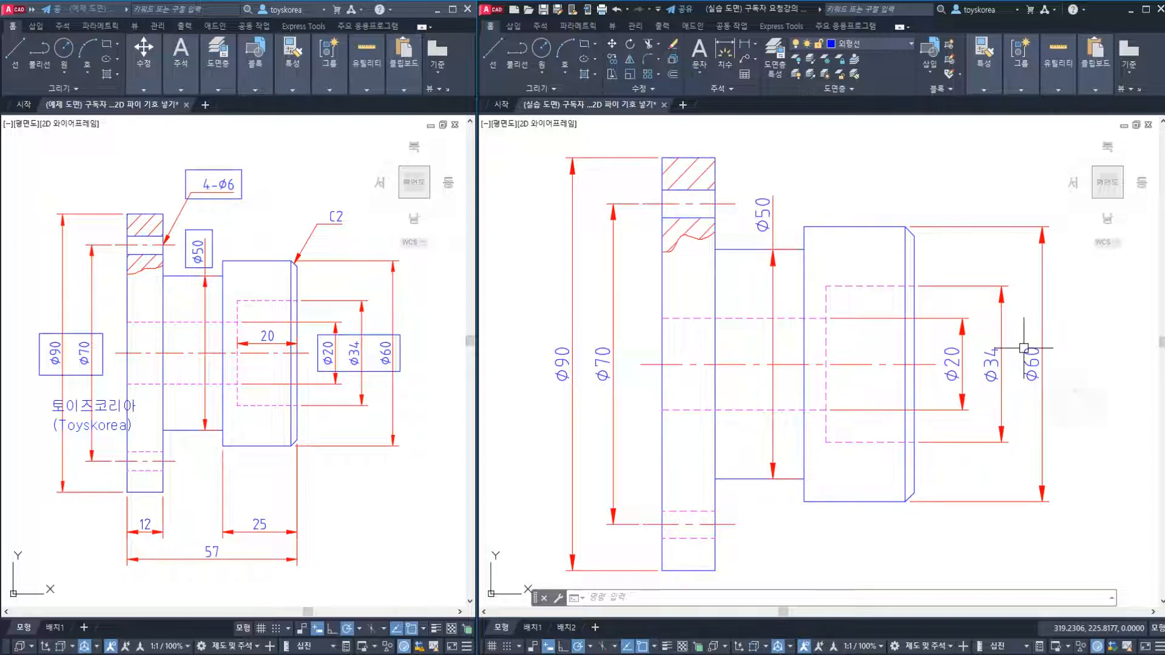
middle_drag(769, 340, 737, 342)
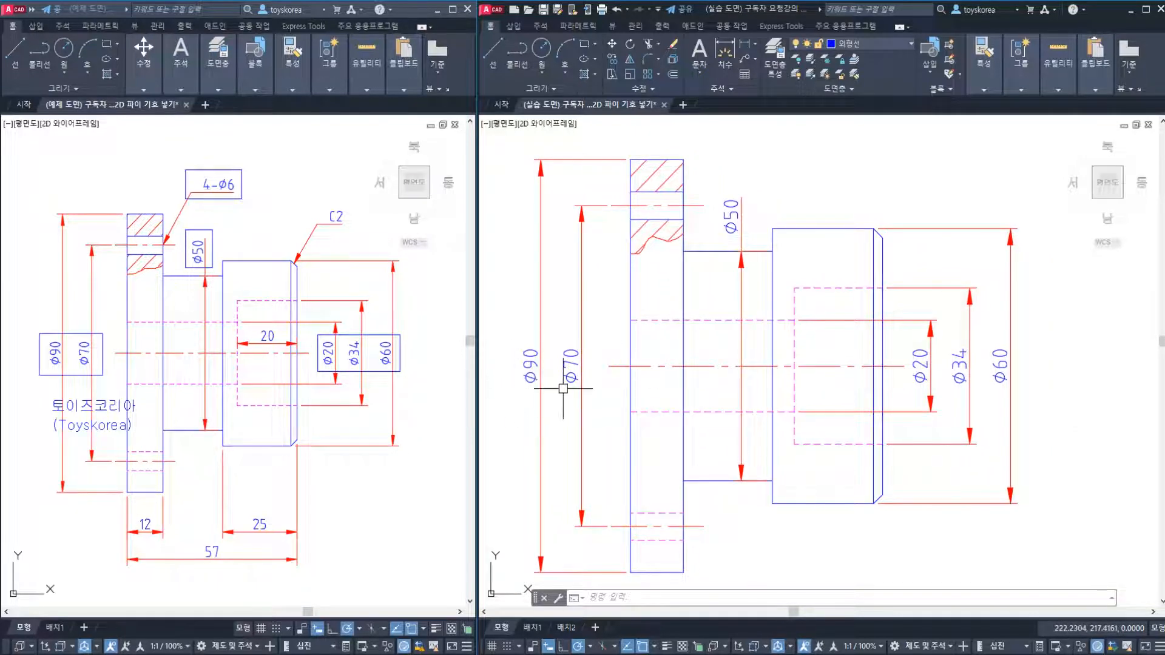
middle_drag(957, 361, 912, 363)
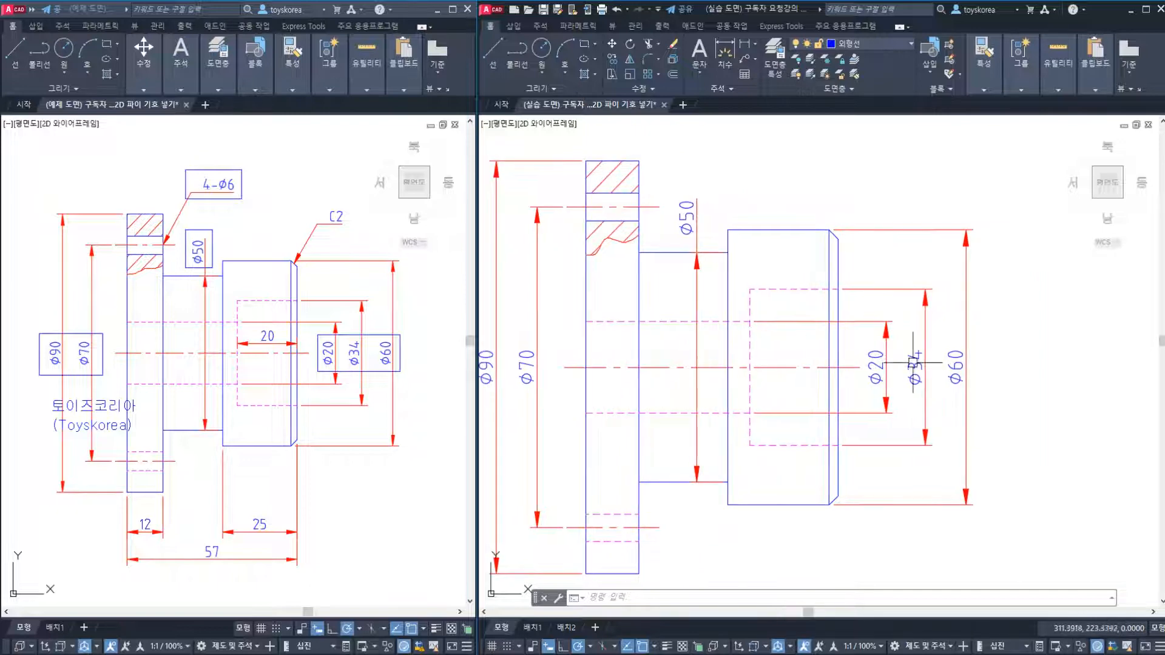
scroll(971, 374, up, 2)
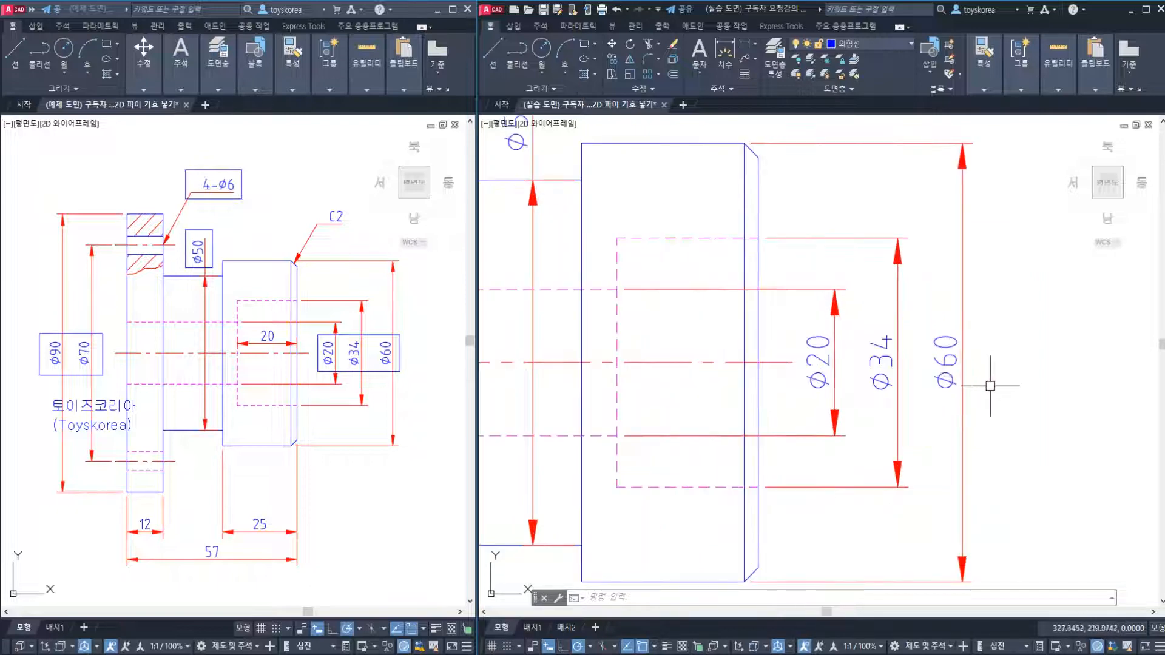
middle_drag(983, 374, 914, 394)
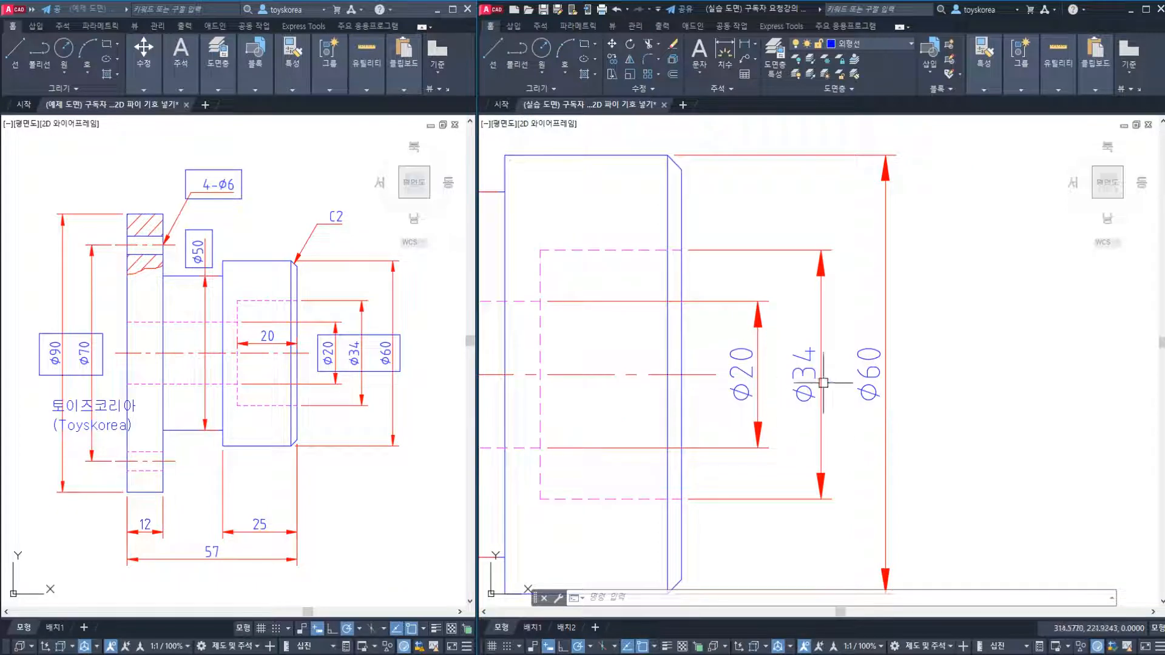
- Undo the diameter symbol text edits on the 60, 34 and 20 dimensions
key(ctrl+z)
key(ctrl+z)
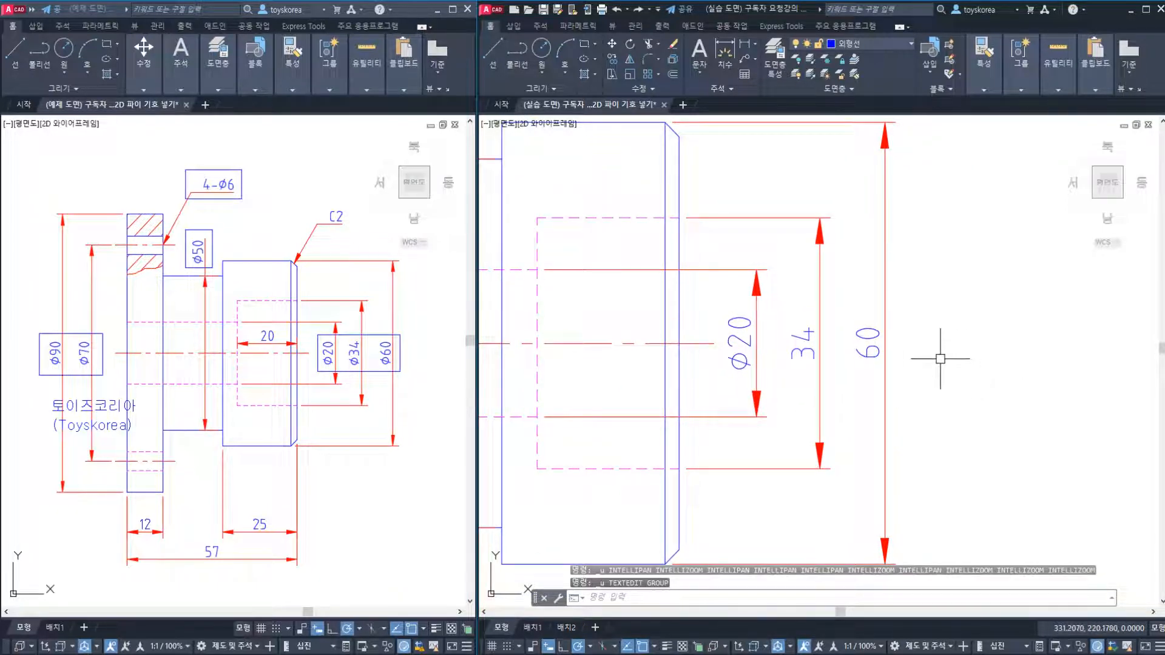
key(ctrl+z)
key(ctrl+z)
key(ctrl+z)
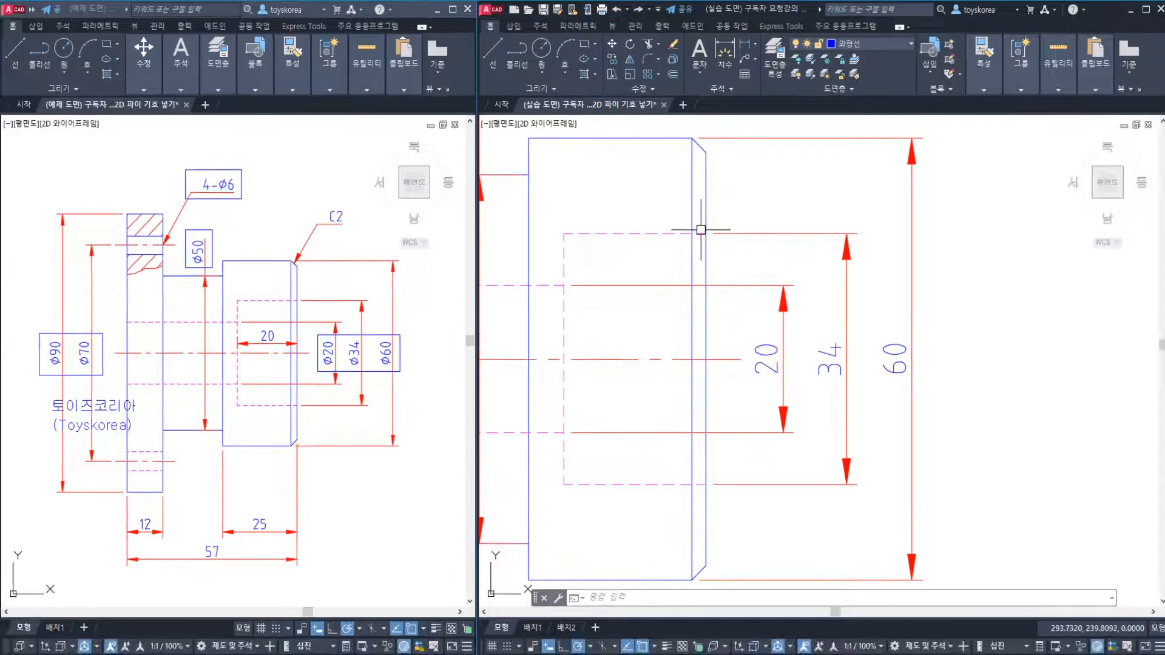
key(Escape)
key(Escape)
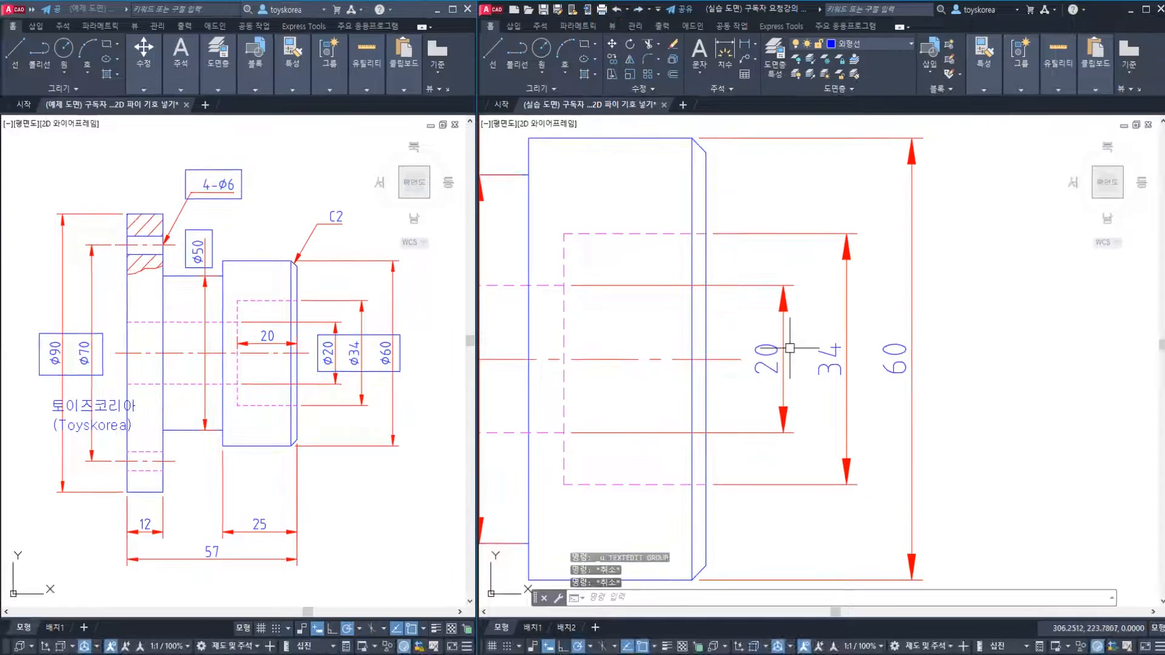
- Open the text of the 20 bore dimension for editing
middle_drag(791, 348, 789, 360)
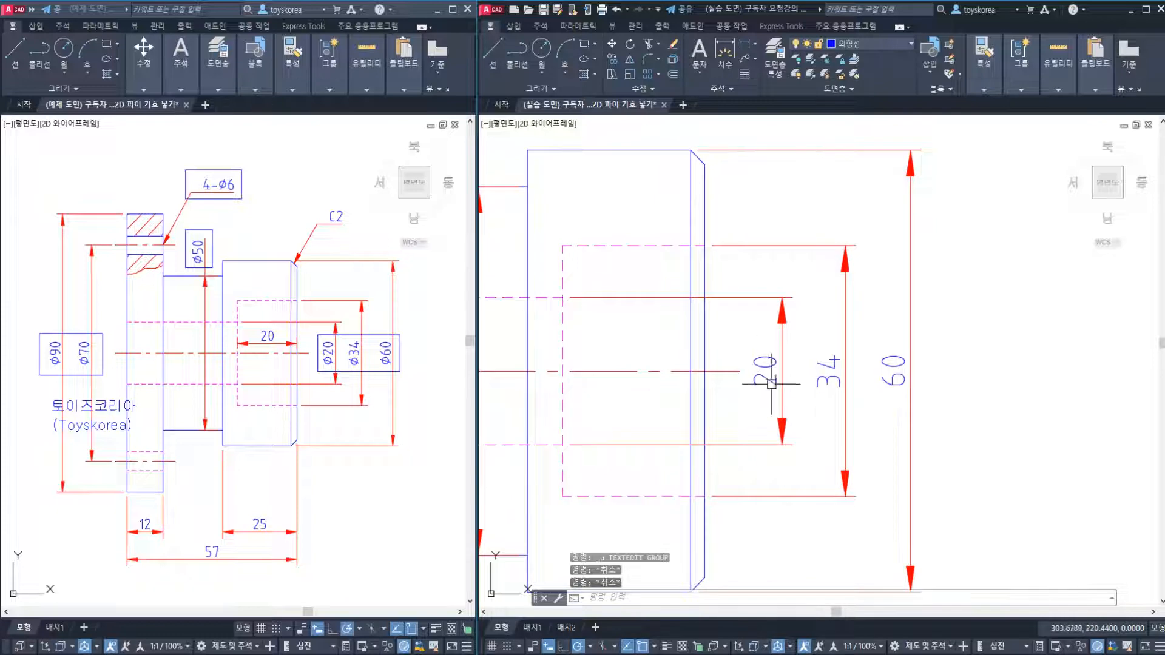
middle_drag(896, 390, 888, 390)
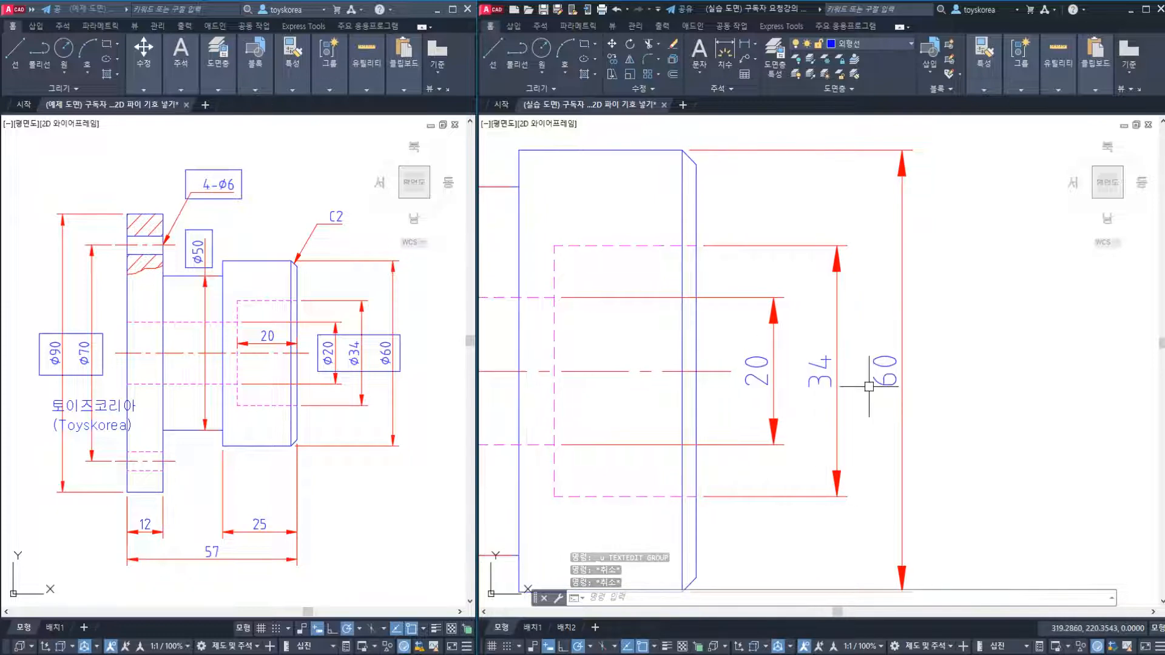
click(750, 370)
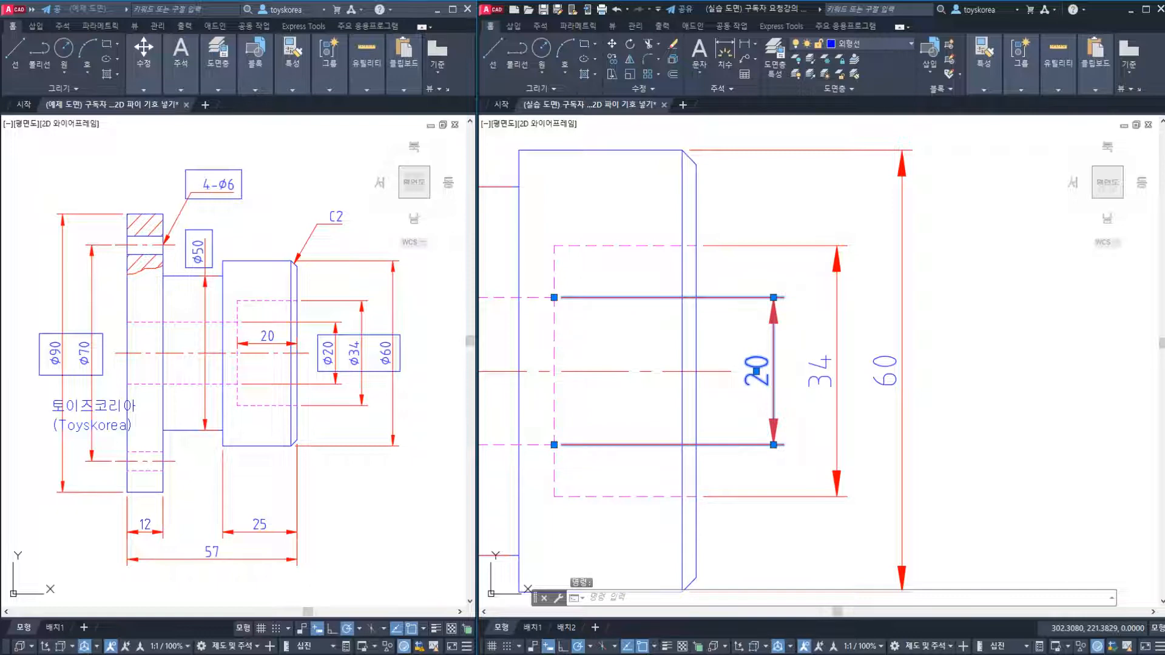
double_click(756, 371)
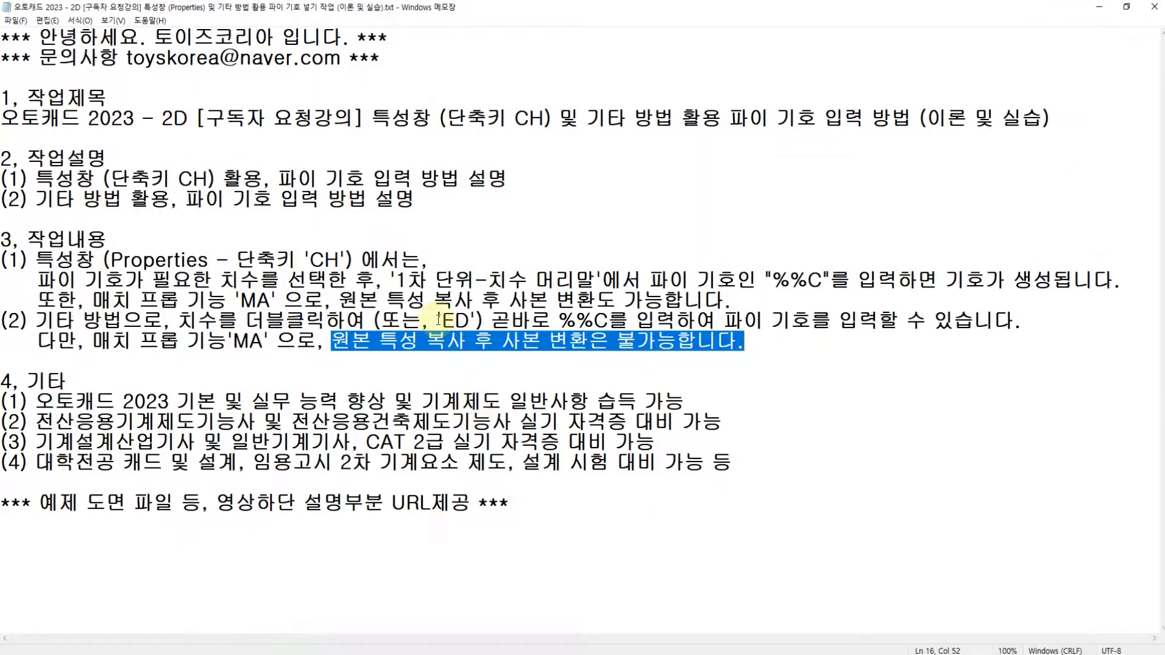
- Highlight the ED command alternative in the Notepad notes and switch back to the AutoCAD drawings
drag(437, 320, 457, 320)
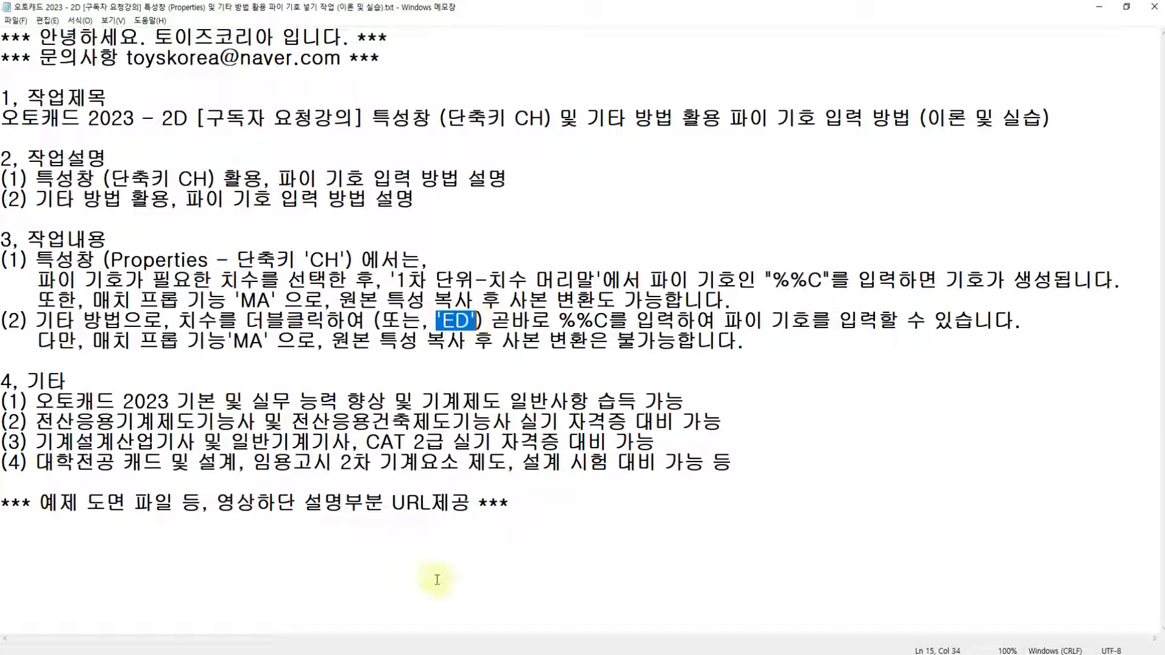
click(433, 653)
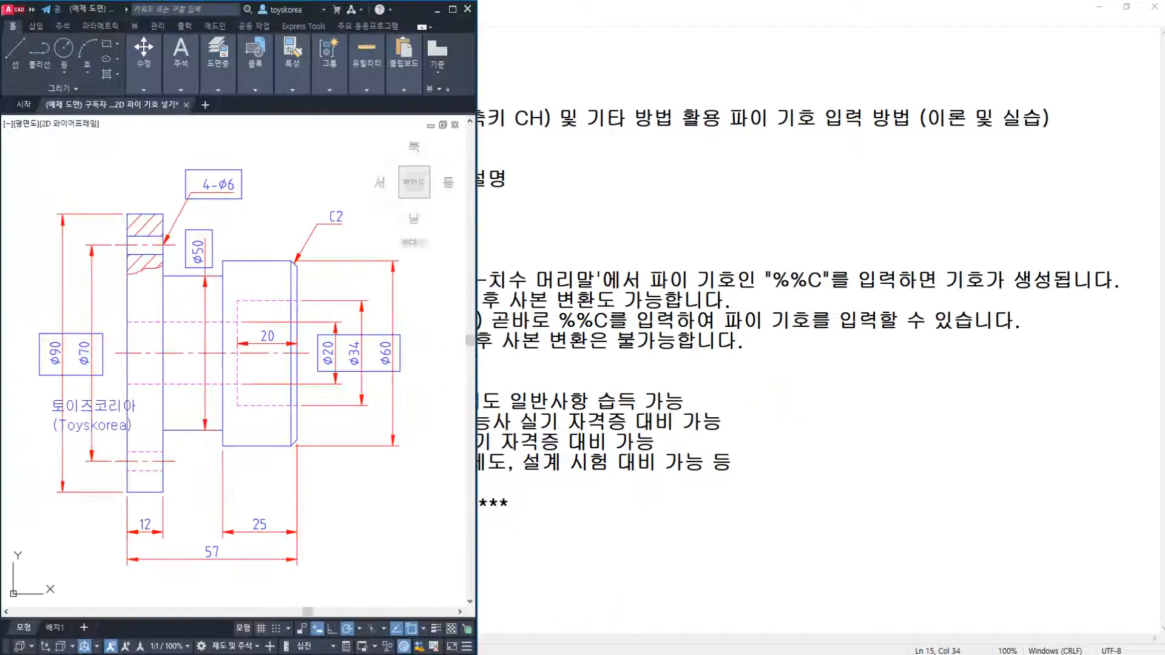
click(455, 653)
click(725, 365)
key(Escape)
key(Escape)
key(Escape)
middle_drag(730, 362, 712, 352)
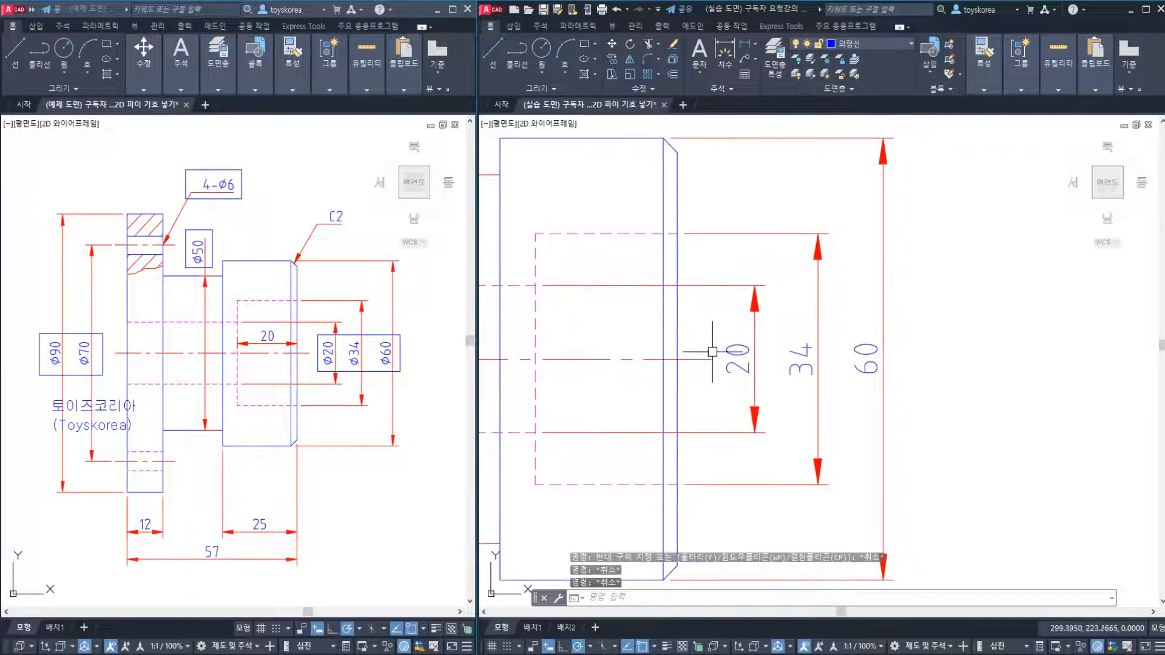
- Add the diameter symbol (%%c) in front of the 20 bore dimension's text with the ED command
click(737, 367)
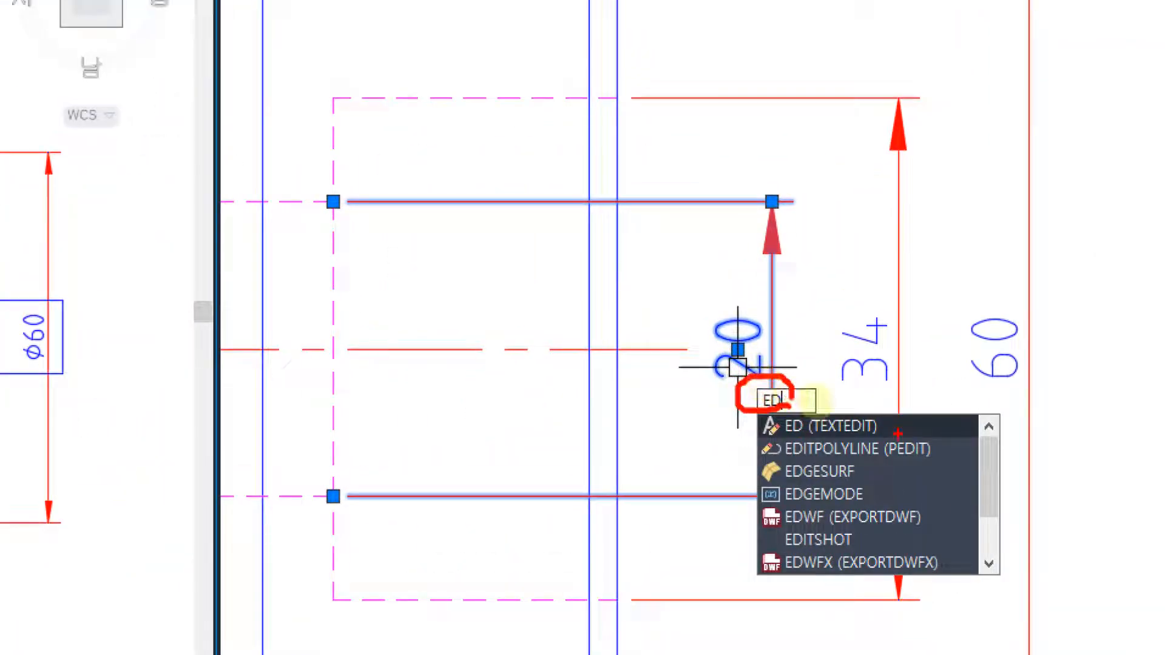
drag(939, 383, 971, 379)
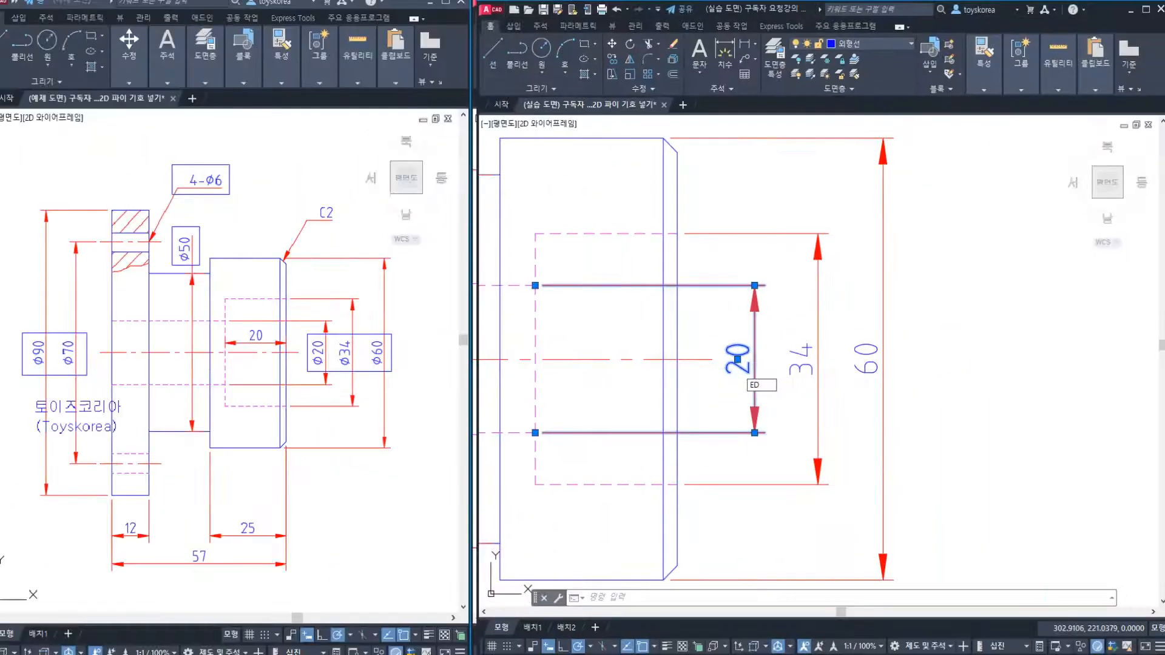
key(Escape)
key(Escape)
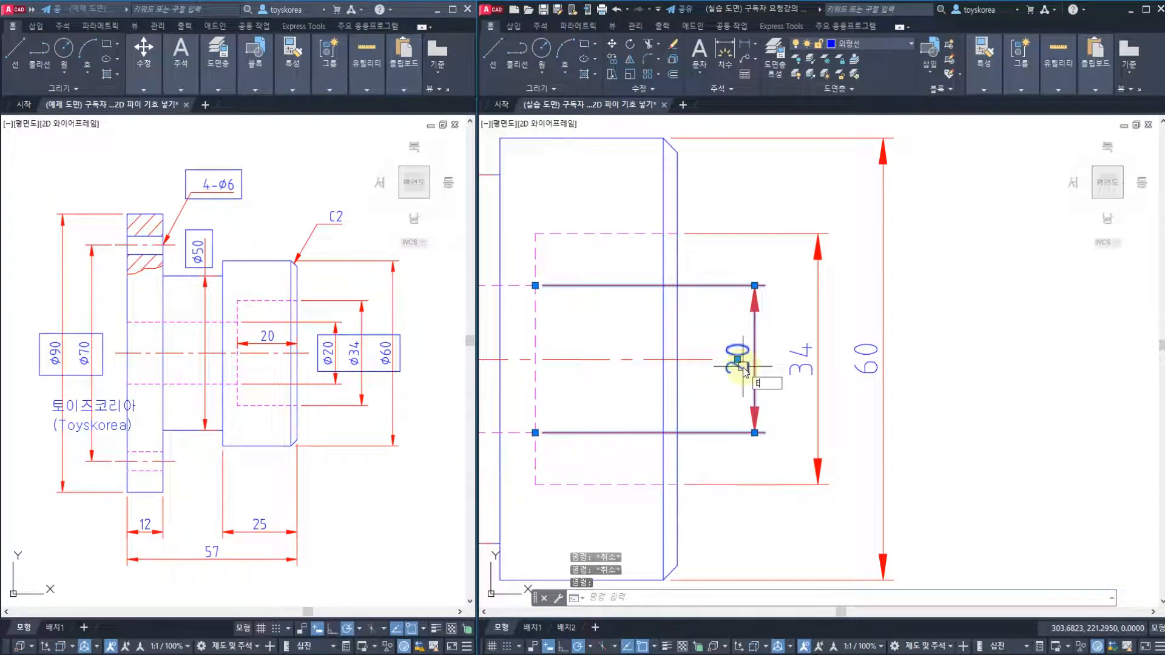
key(Return)
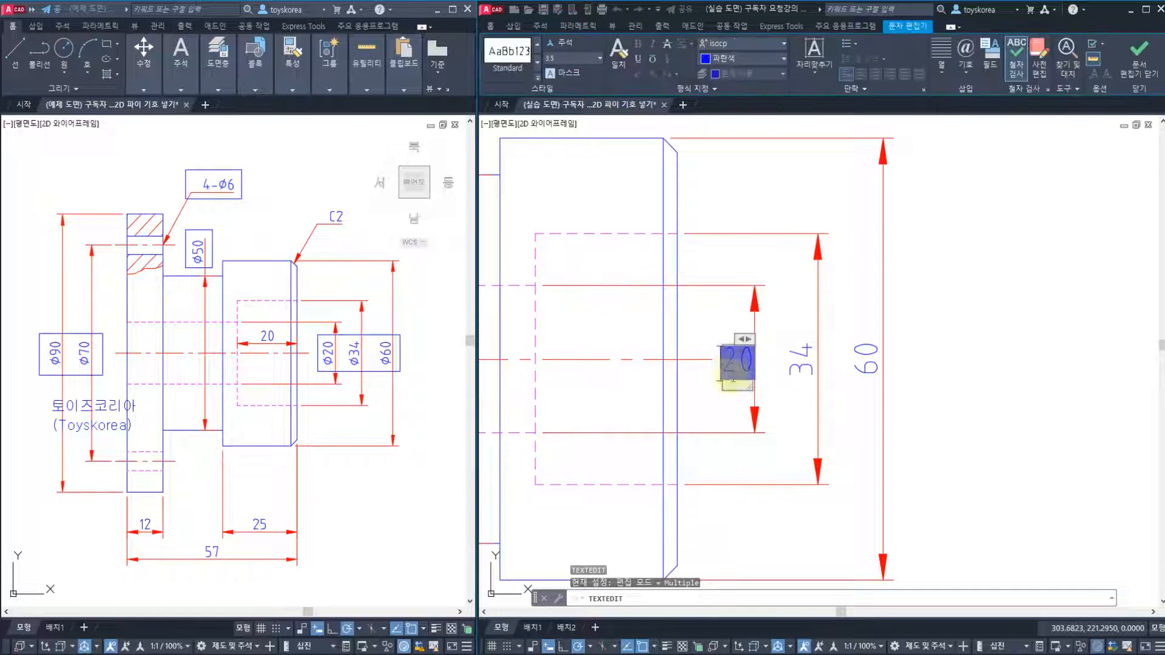
text(%%)
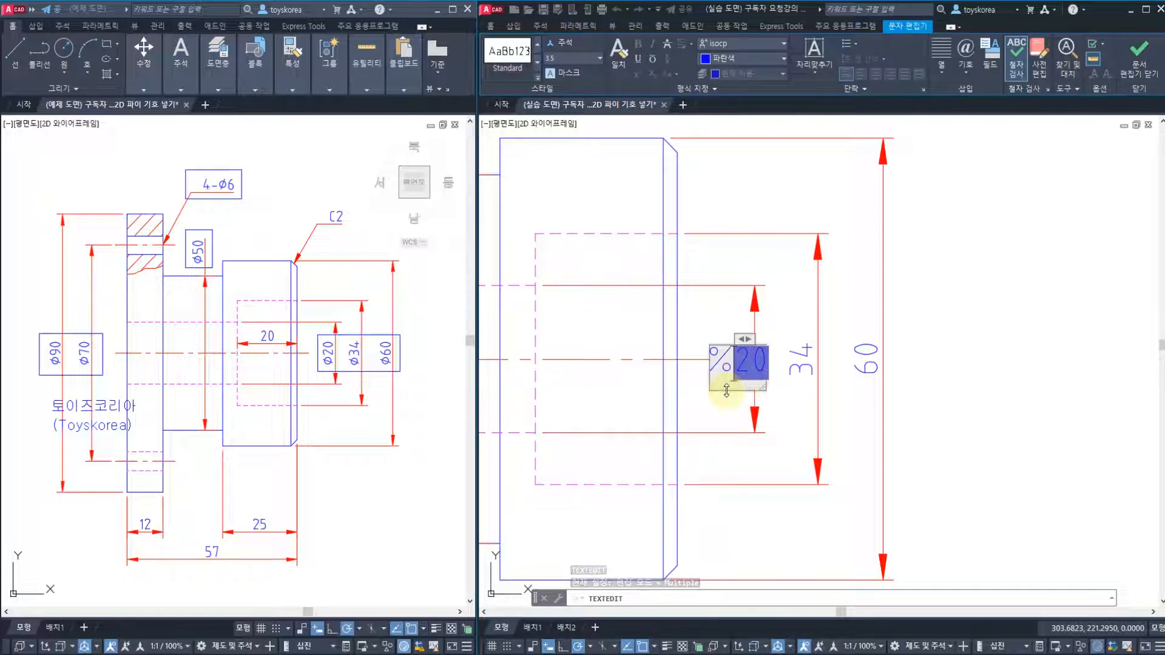
text(c)
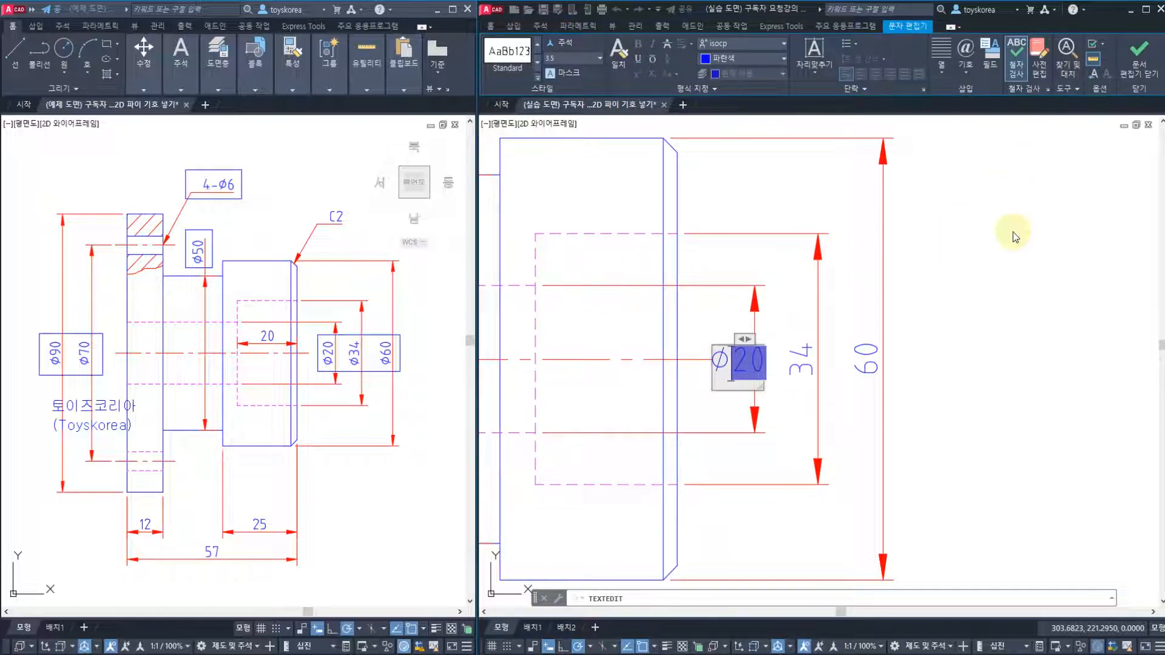
click(1135, 66)
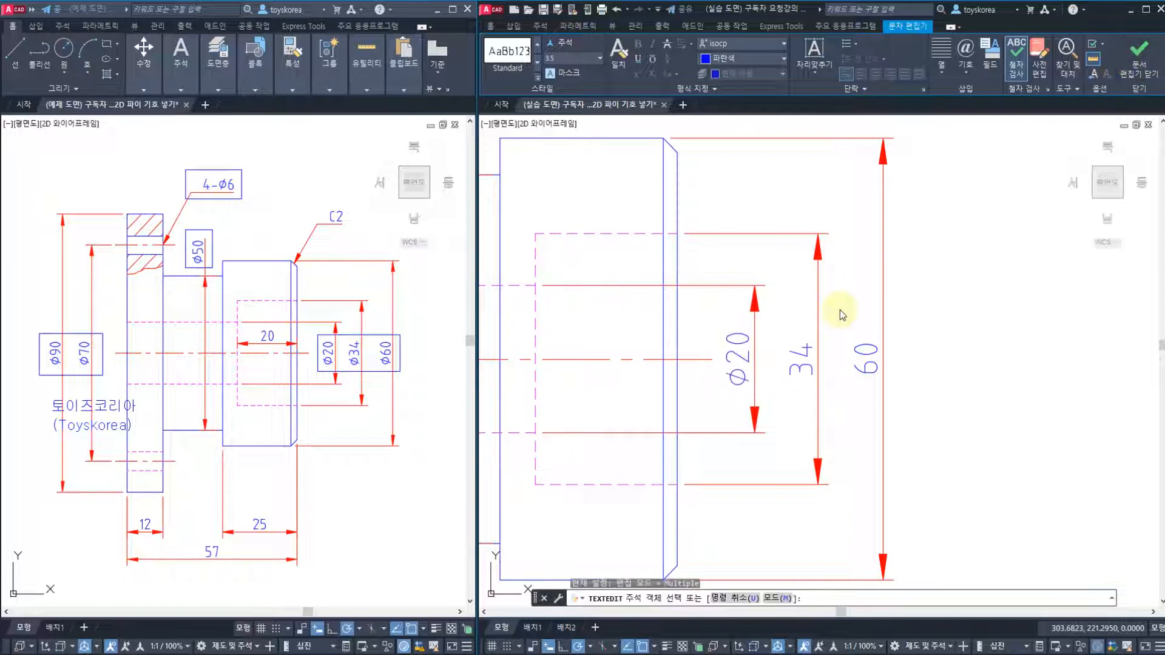
key(Escape)
key(Escape)
click(730, 366)
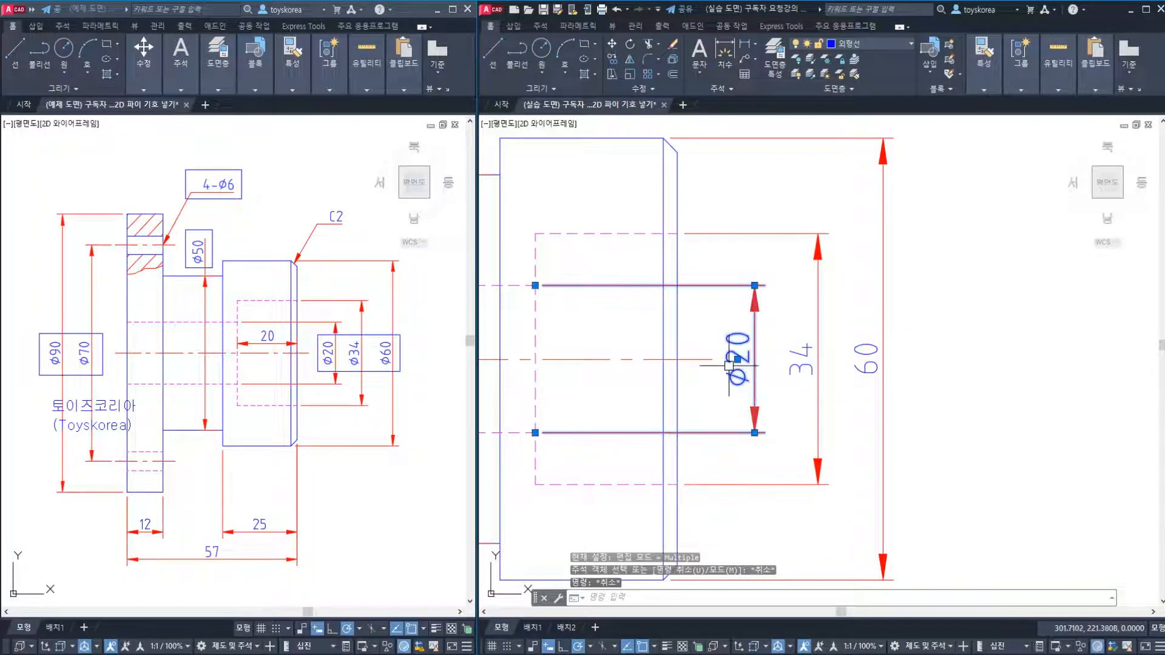
key(Escape)
text(M)
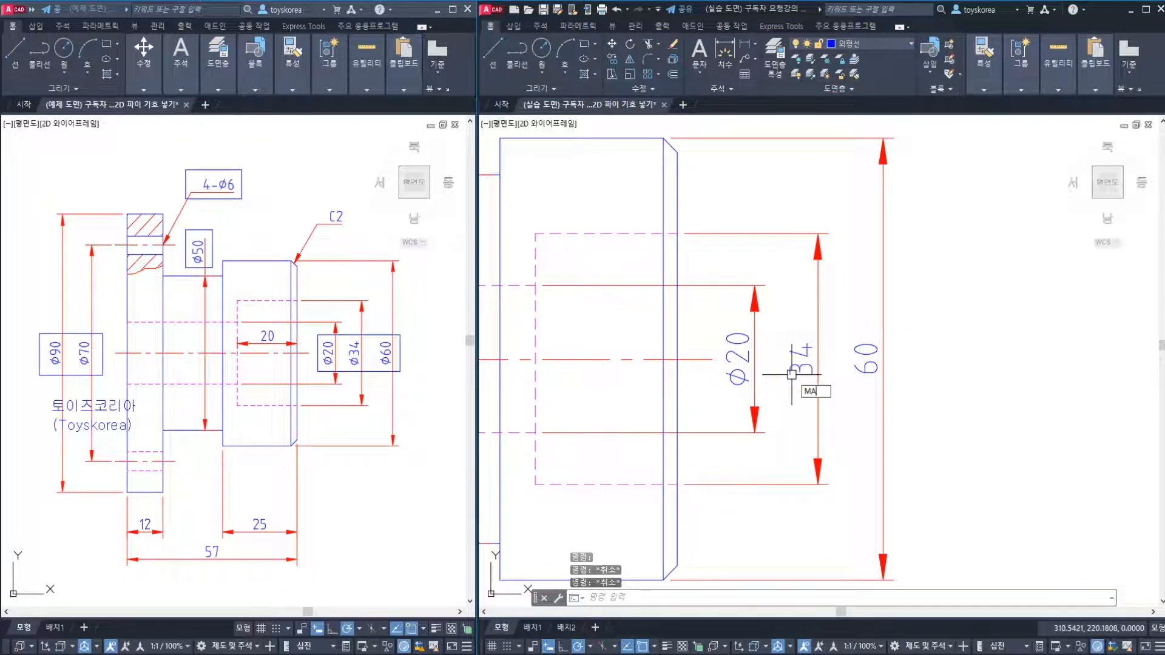
text(A)
key(Return)
click(754, 364)
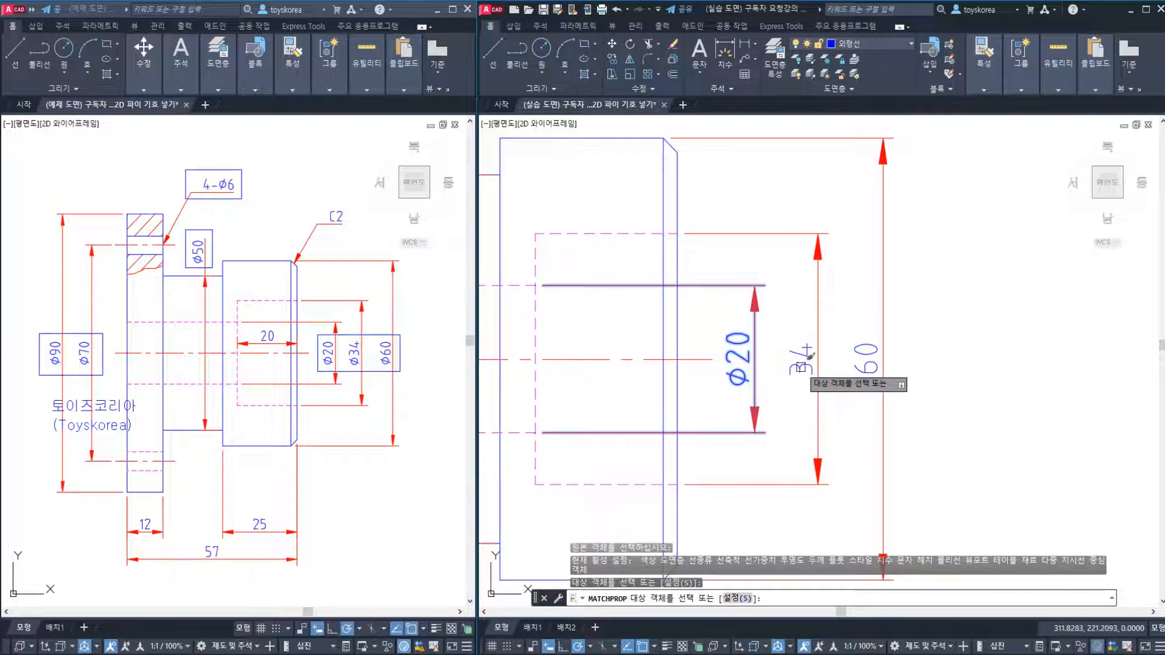
key(Escape)
key(Escape)
key(Escape)
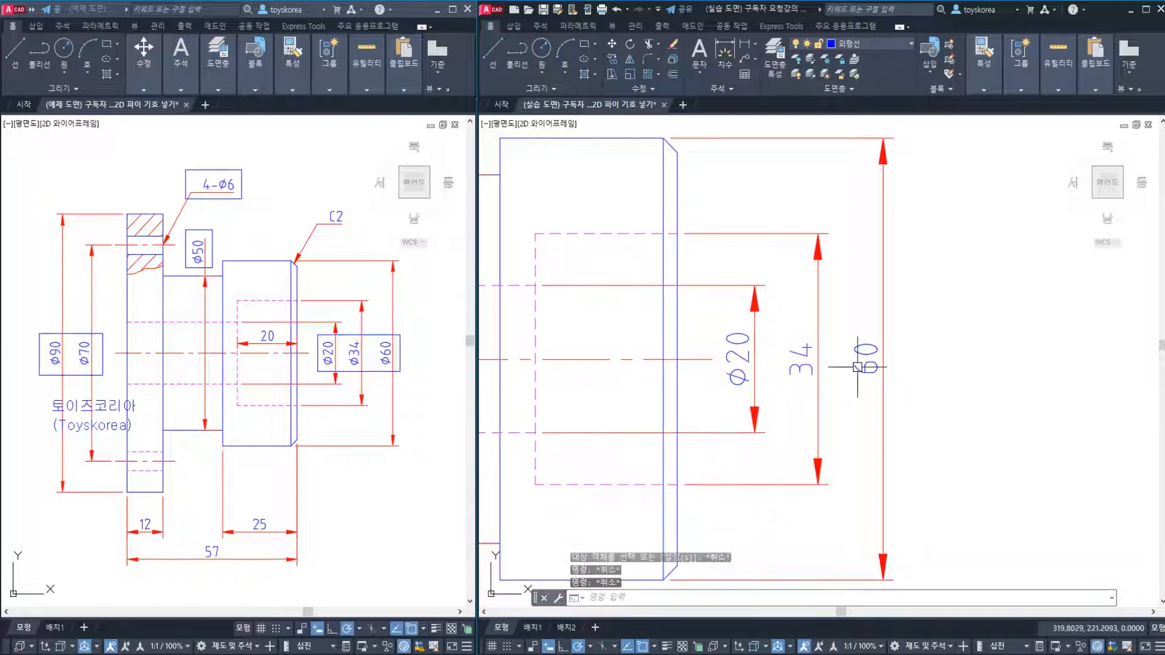
key(Escape)
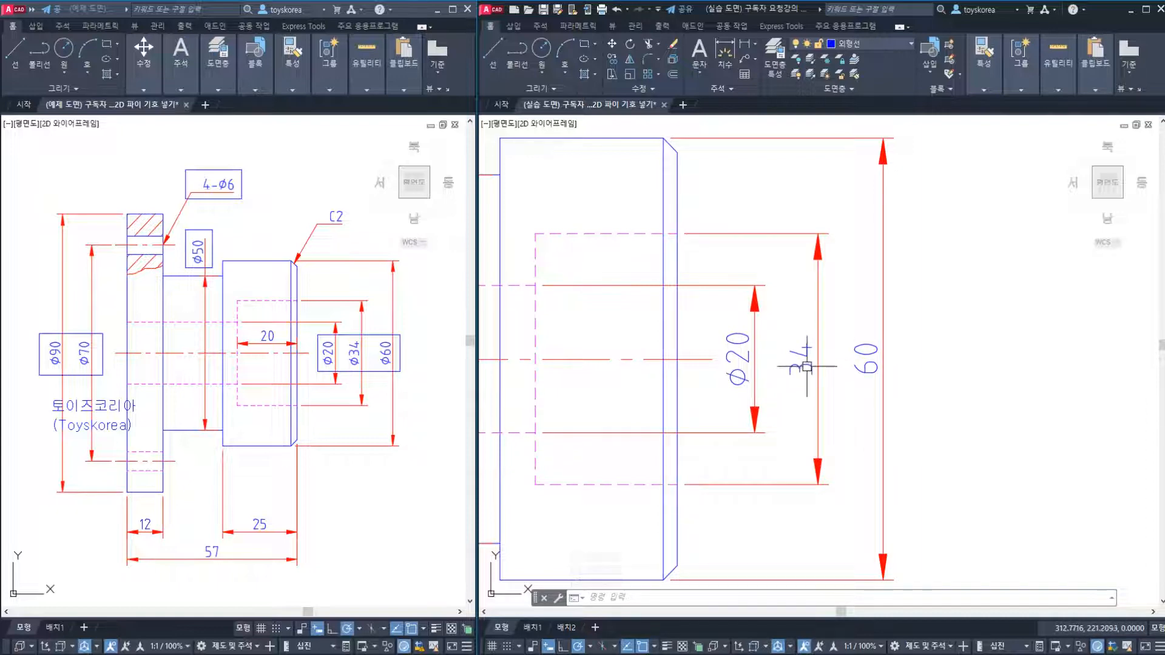
- Undo the diameter symbol edit on the 20 bore dimension
key(ctrl+z)
key(ctrl+z)
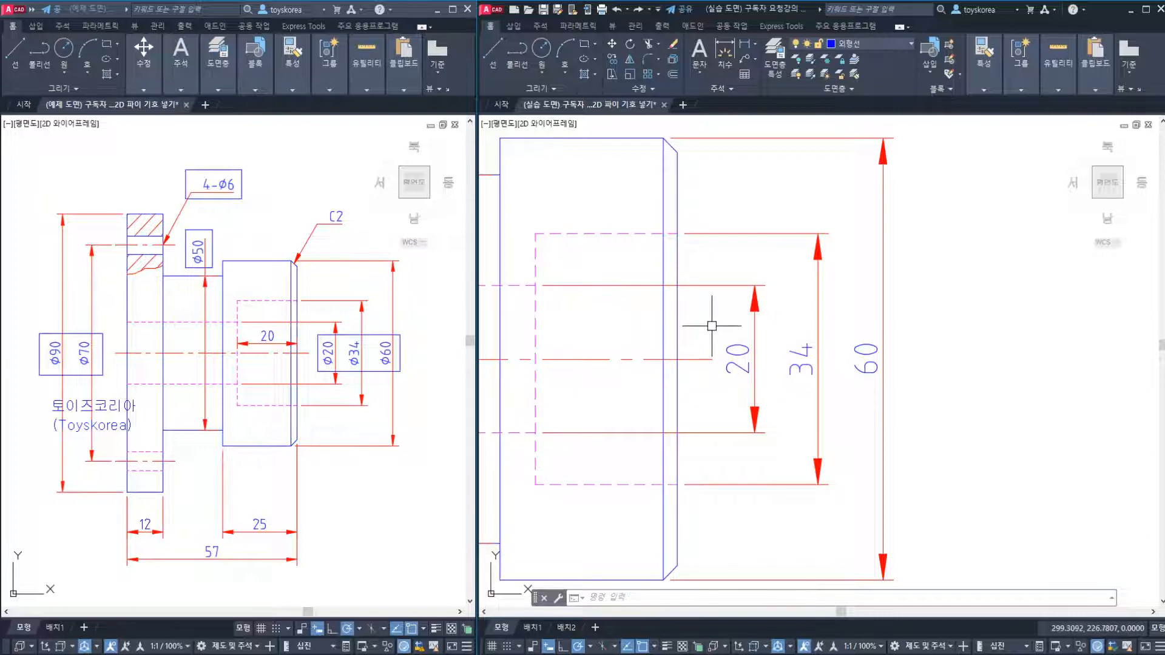
middle_drag(719, 319, 739, 315)
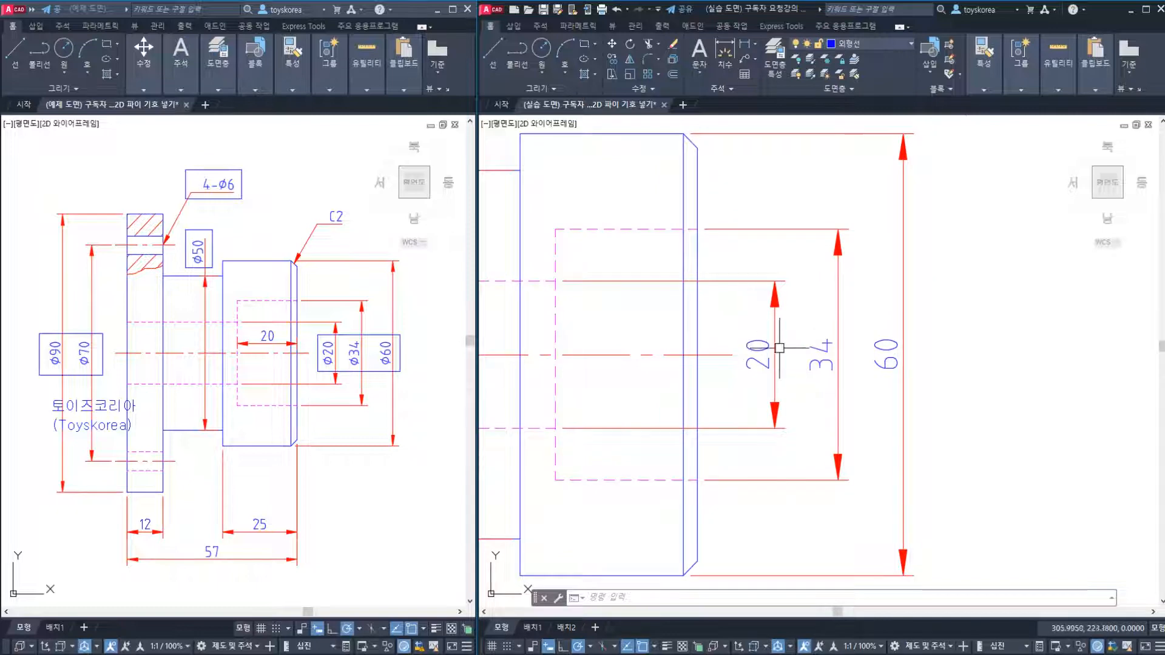
scroll(779, 348, up, 2)
scroll(781, 372, down, 2)
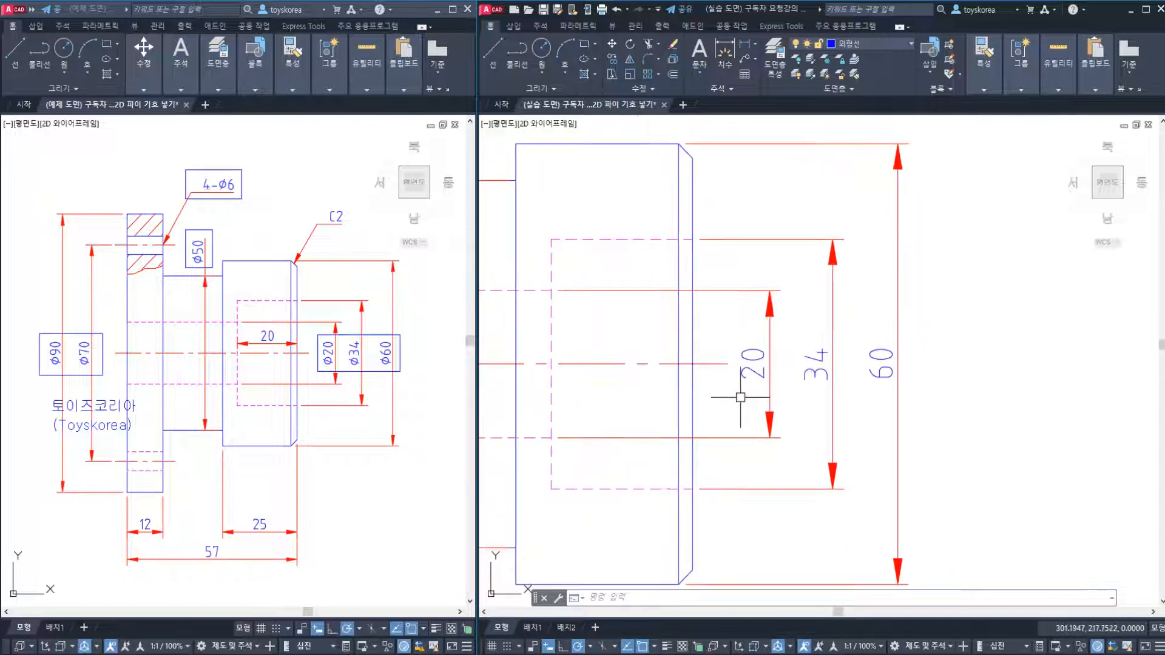
- Select the 60, 34 and 20 dimensions at the stepped end one at a time to examine which parts belong to each
click(771, 356)
key(Escape)
key(Escape)
key(Escape)
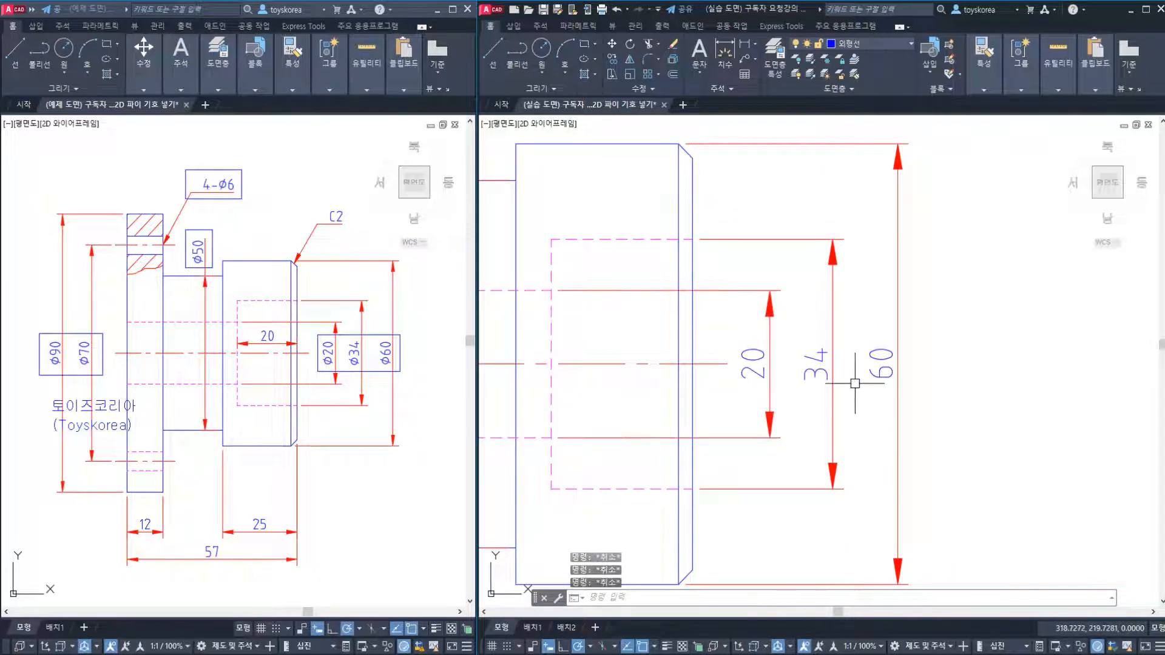
middle_drag(728, 357, 818, 361)
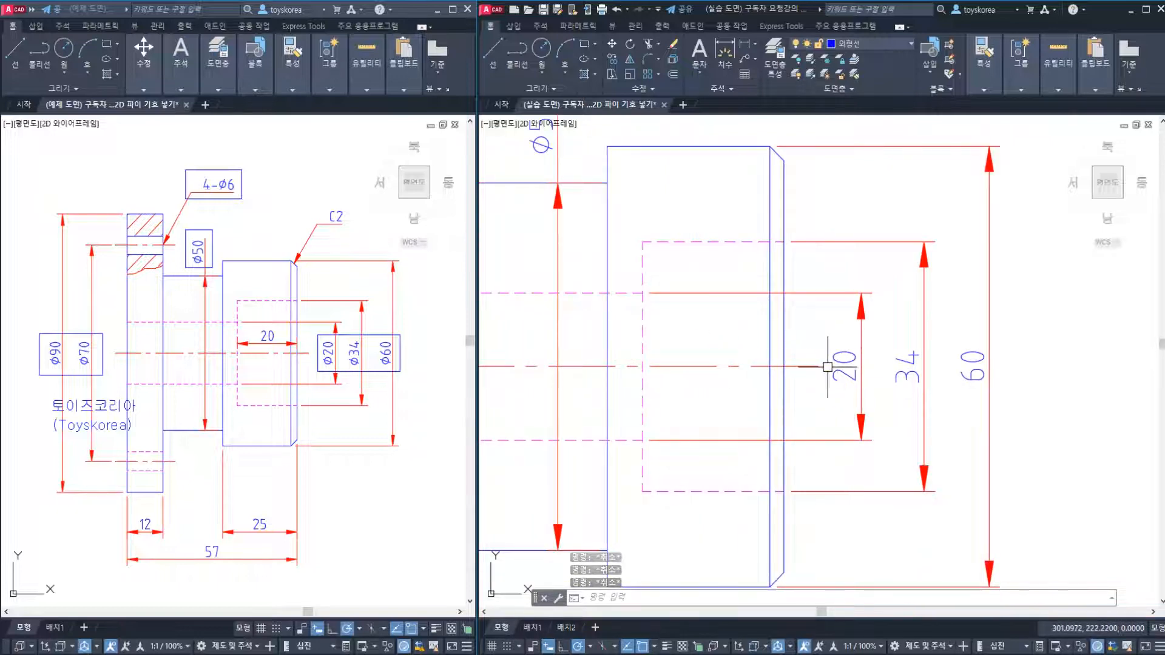
mouse_move(835, 359)
middle_down()
mouse_move(754, 355)
mouse_move(745, 382)
middle_up()
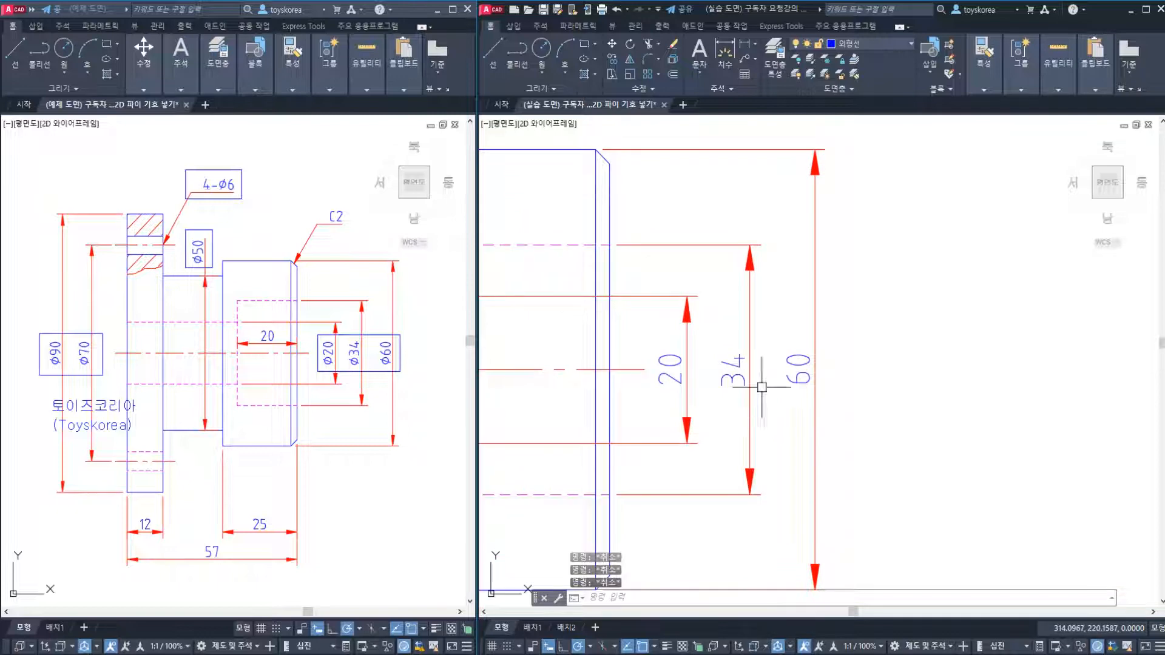
scroll(830, 374, down, 2)
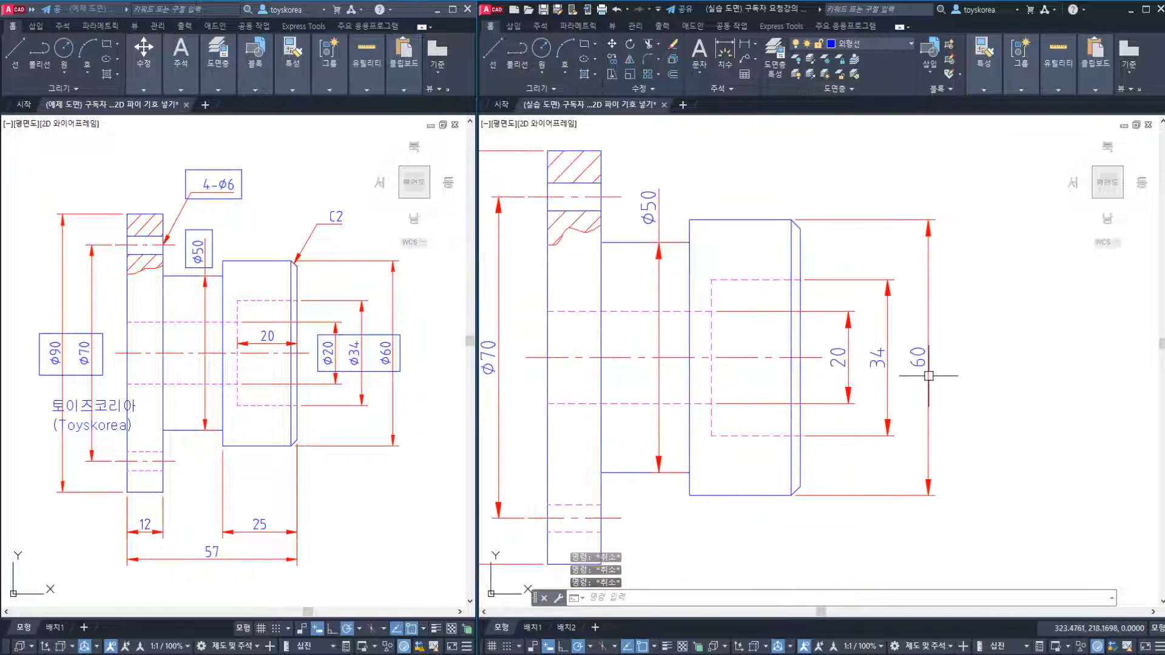
click(928, 375)
key(Escape)
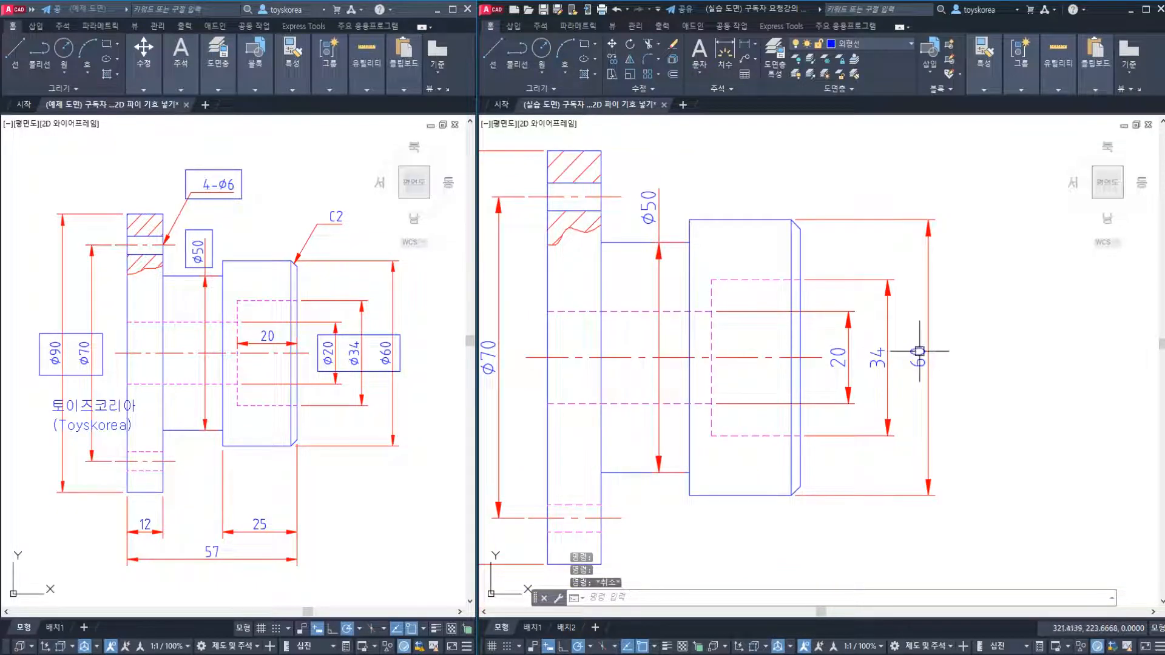
click(913, 348)
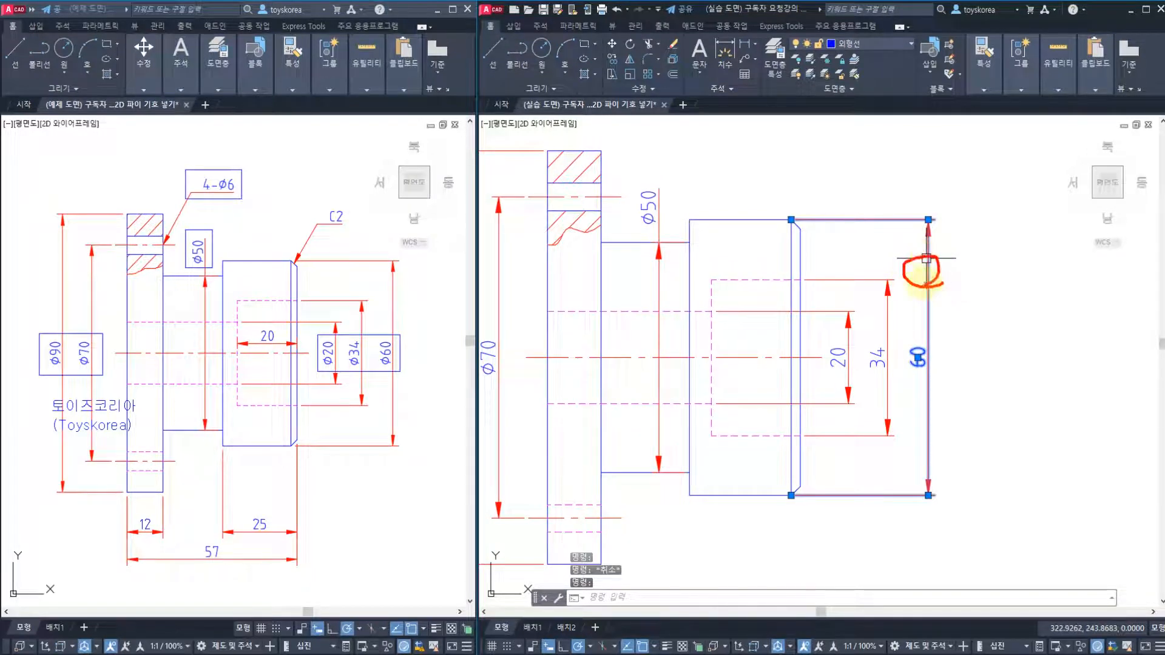
drag(878, 237, 900, 234)
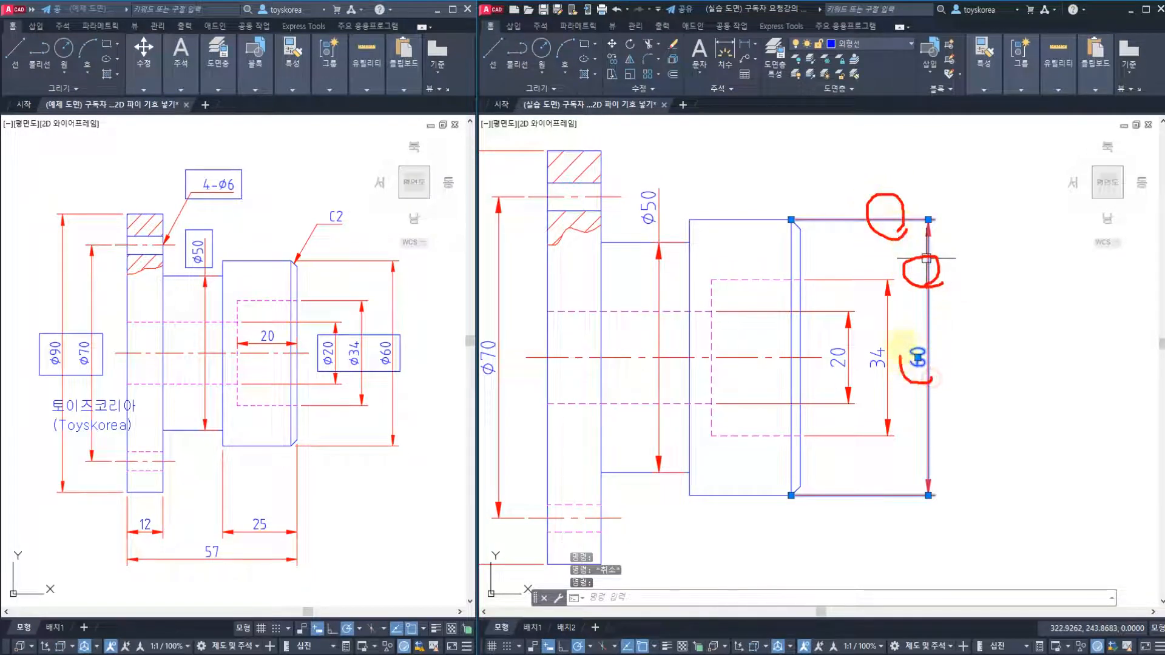
drag(931, 378, 935, 363)
key(Escape)
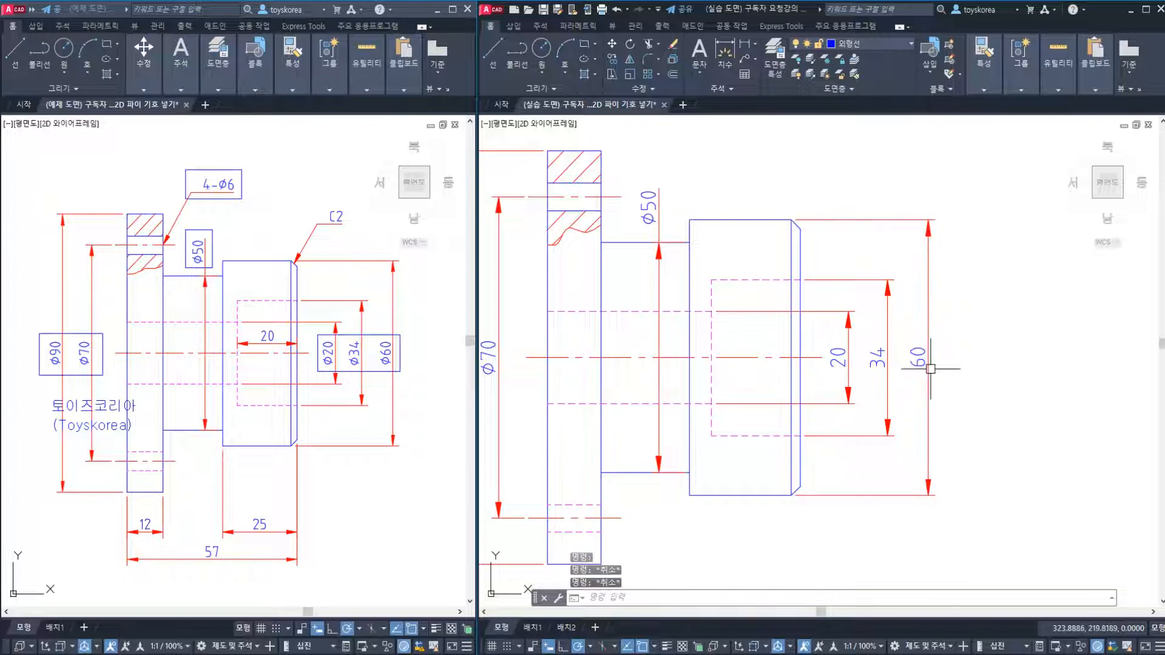
click(883, 358)
key(Escape)
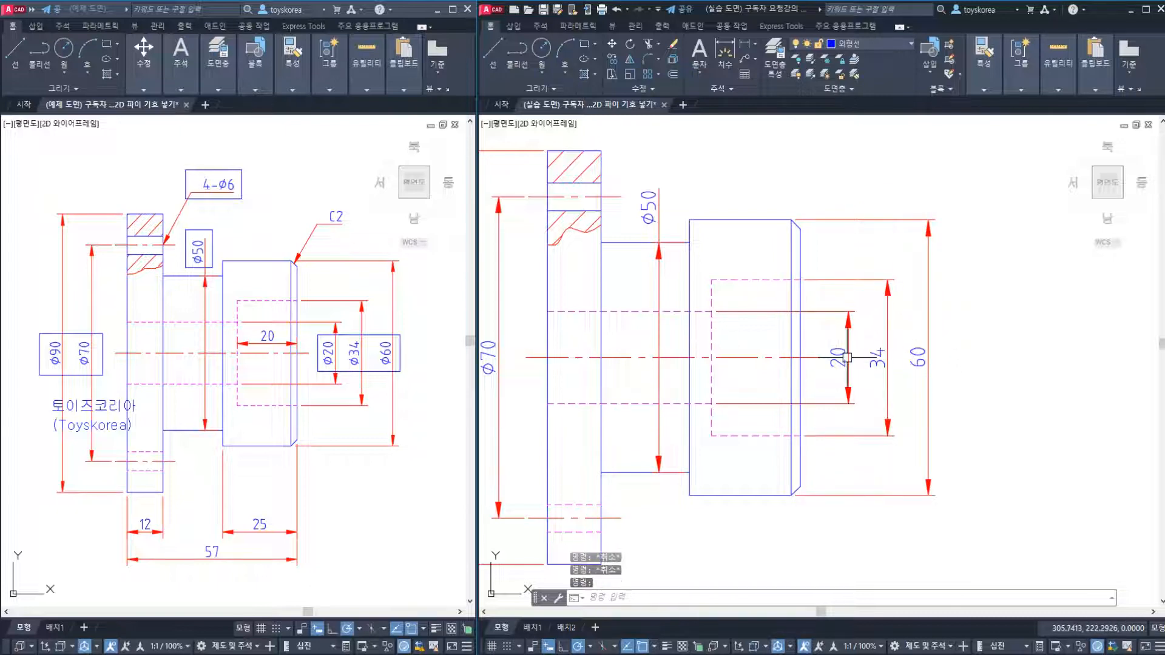
click(847, 359)
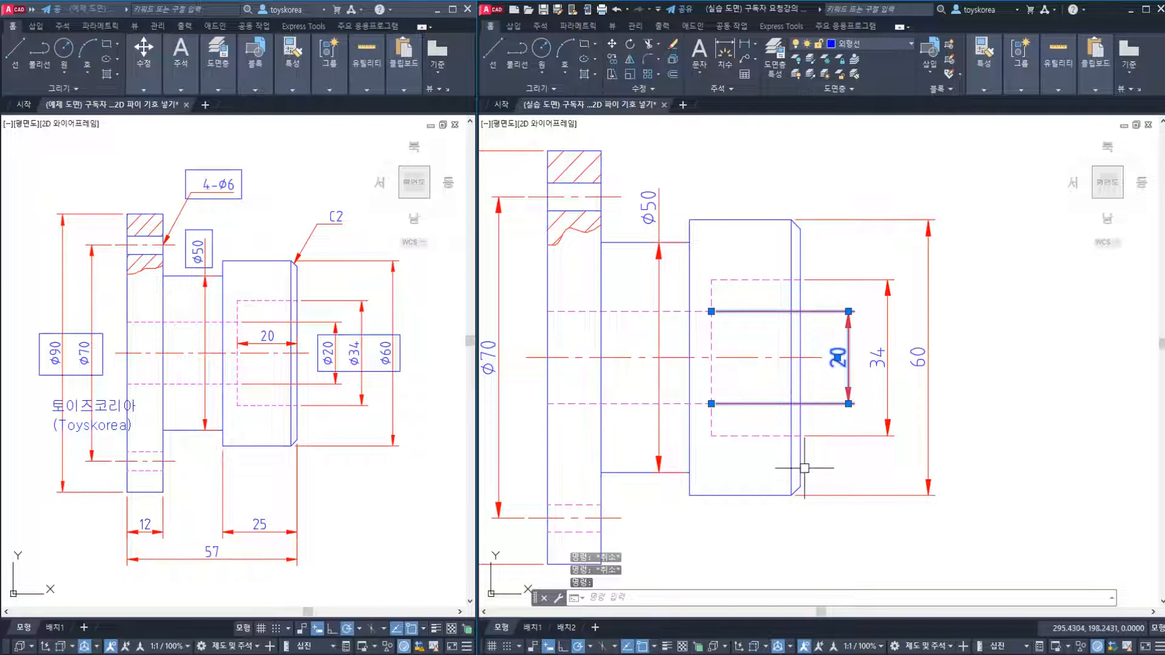
key(Escape)
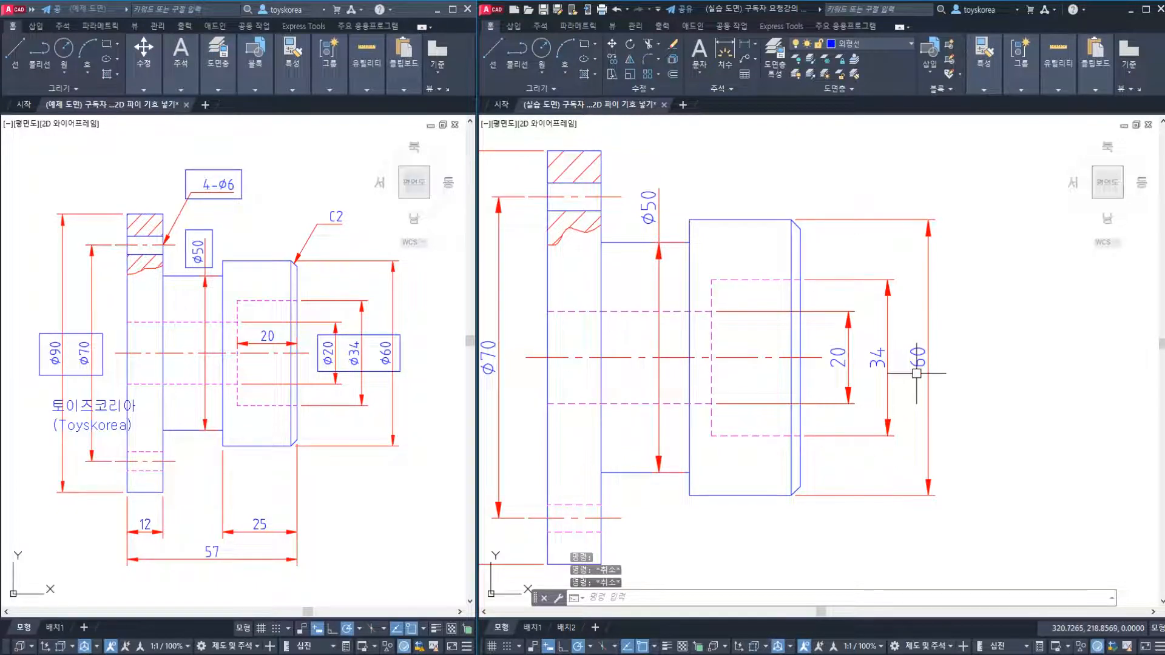
click(929, 259)
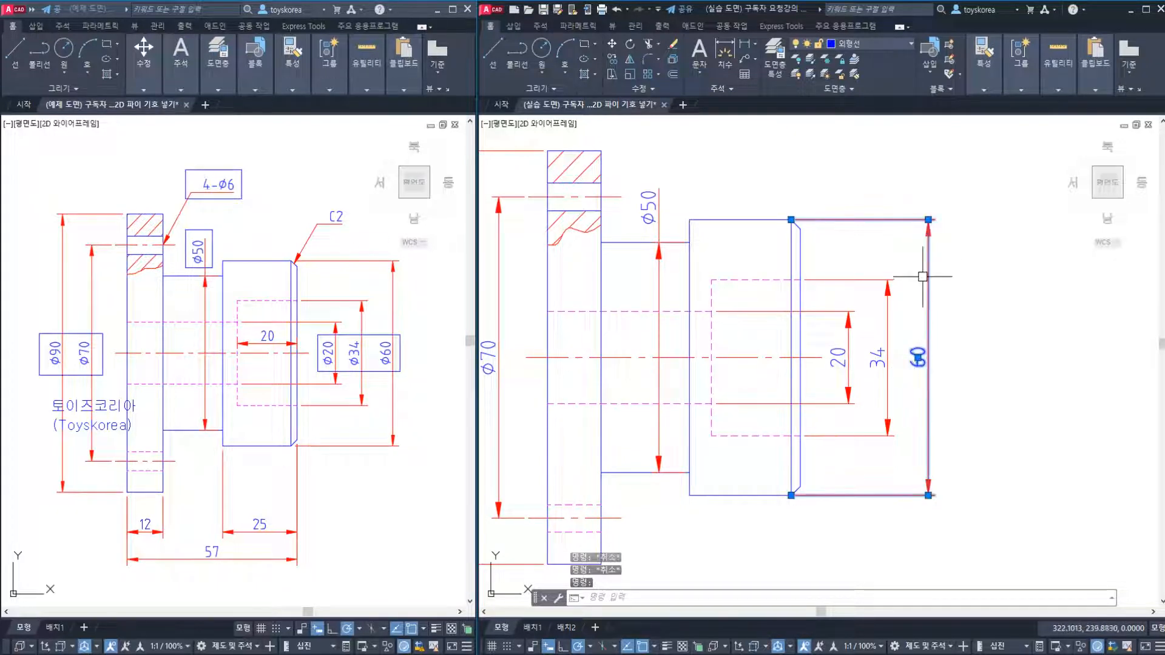
key(Escape)
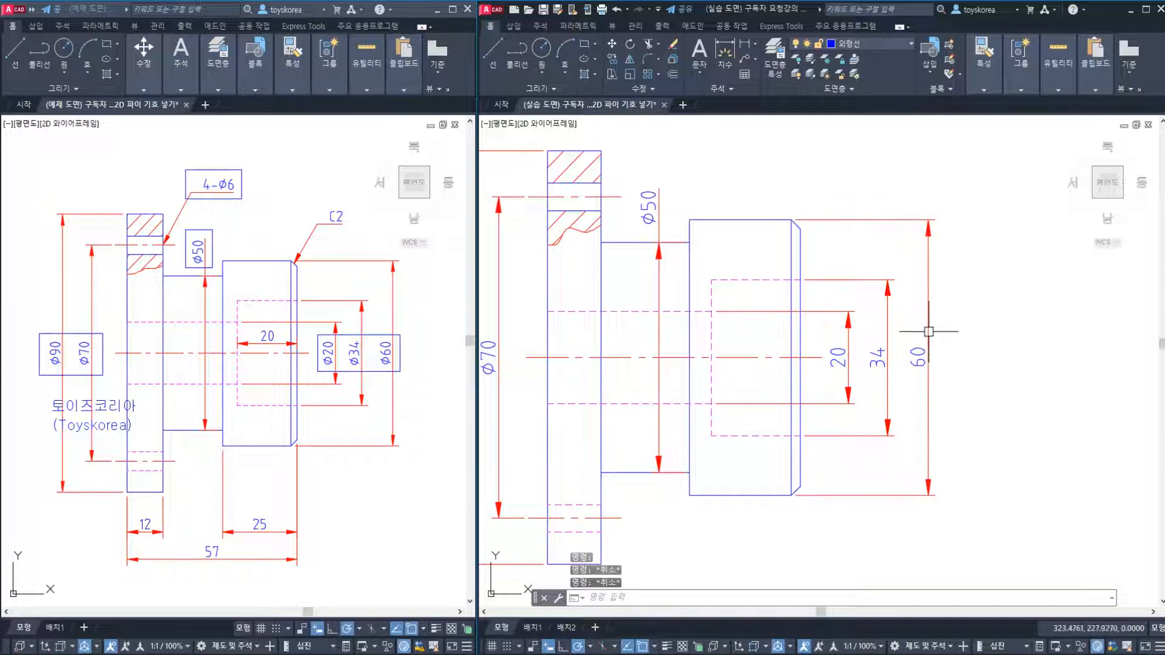
- Explode the outer 60 dimension and check its separate line, arrow and text pieces
click(928, 313)
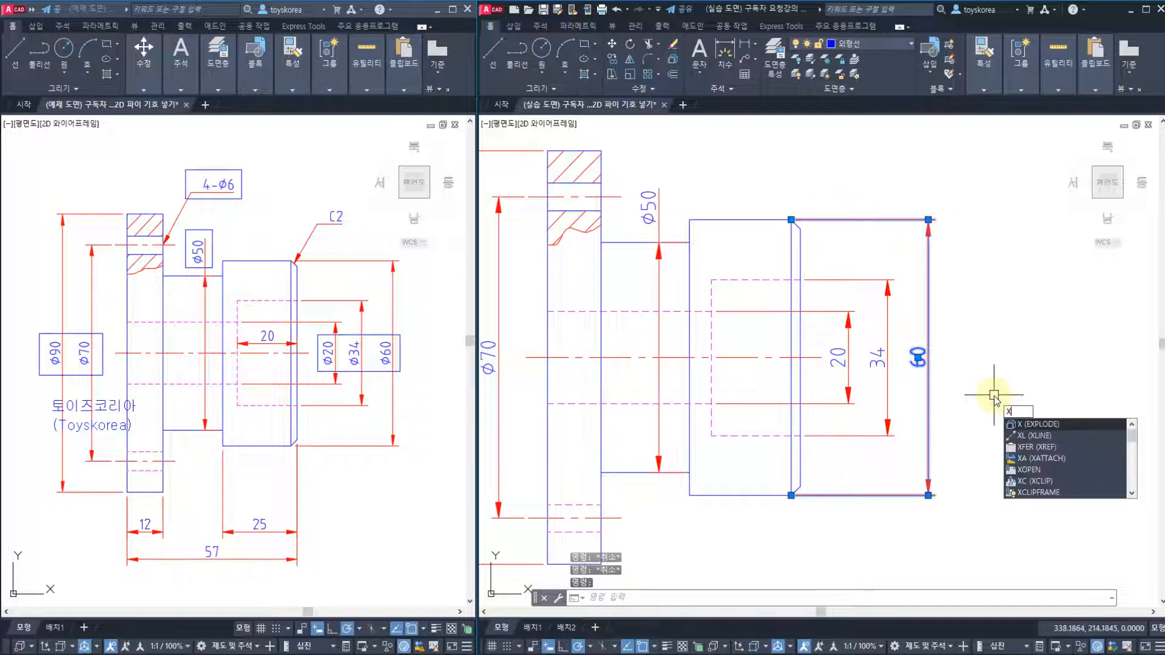
key(Return)
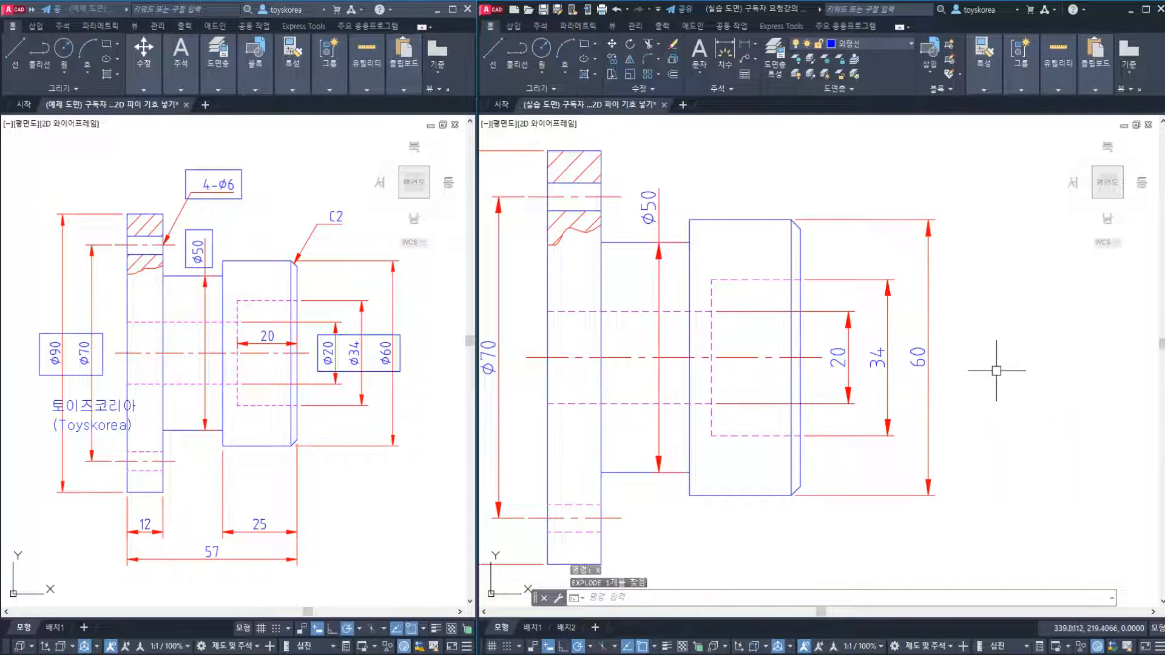
click(929, 328)
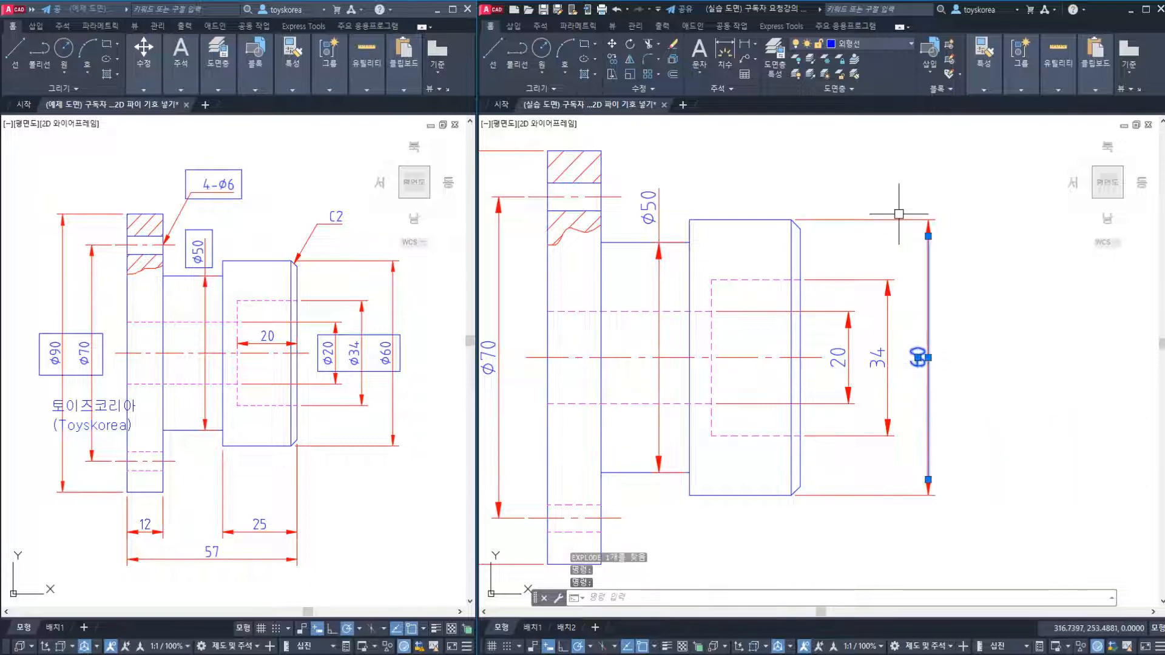
click(899, 215)
click(875, 230)
key(Escape)
key(Escape)
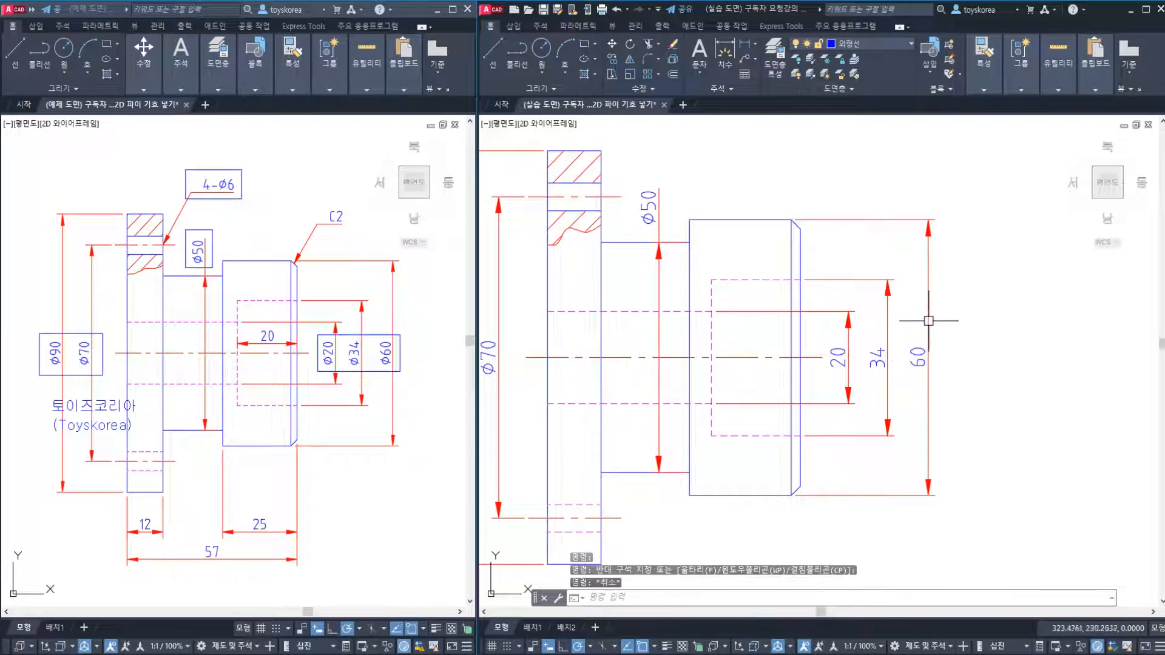
- Break the exploded 60 dimension's vertical line to remove its portion just below the upper arrowhead
text(br)
key(space)
click(928, 286)
click(946, 207)
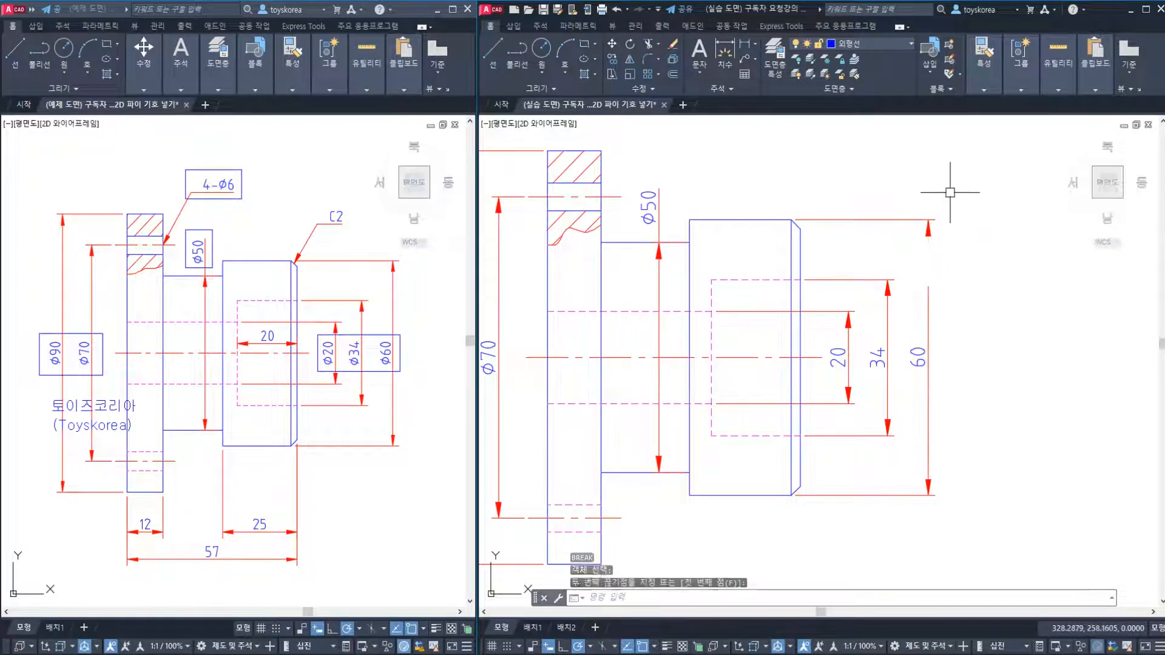
key(Escape)
- Erase the upper arrowhead and upper extension line of the exploded 60 dimension
click(946, 245)
click(904, 193)
text(e)
key(space)
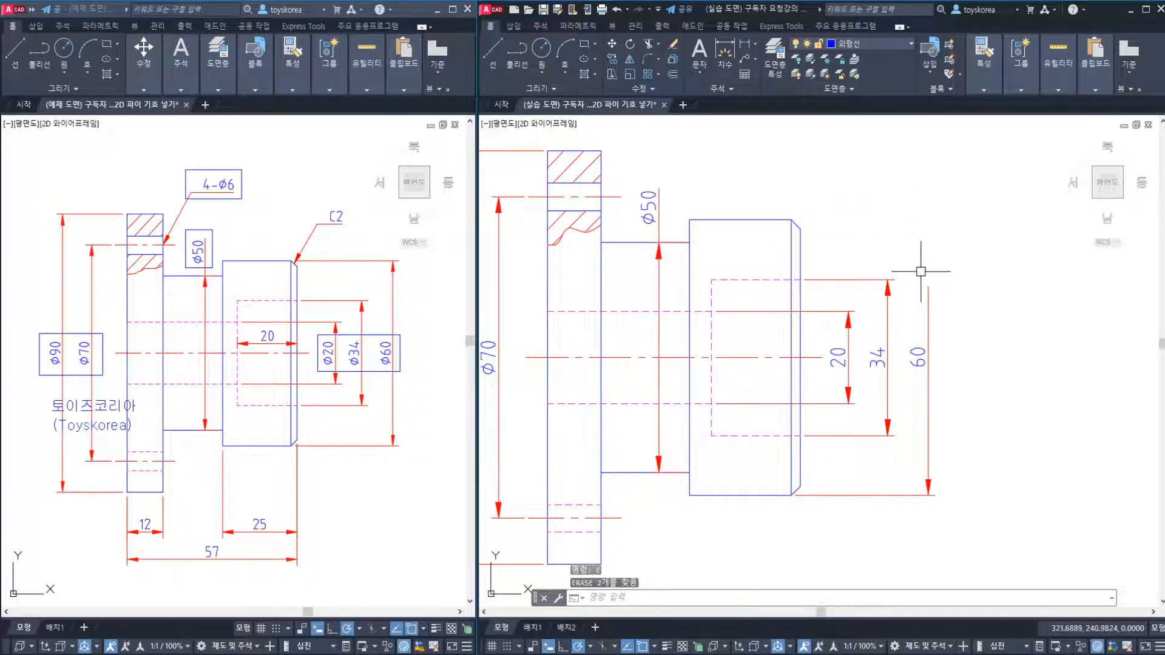
click(942, 366)
click(915, 338)
key(Escape)
key(Escape)
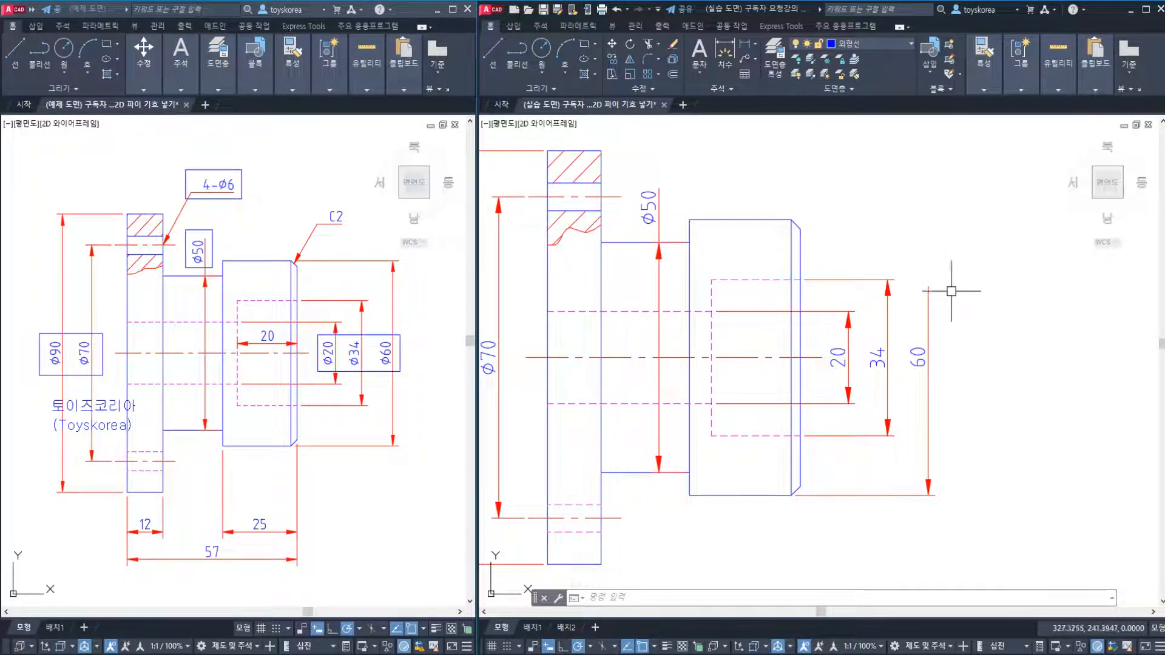
- Select the exploded 60 dimension's text and line and the intact 34 and 20 dimensions to compare how they are grouped
click(936, 339)
key(Escape)
click(927, 340)
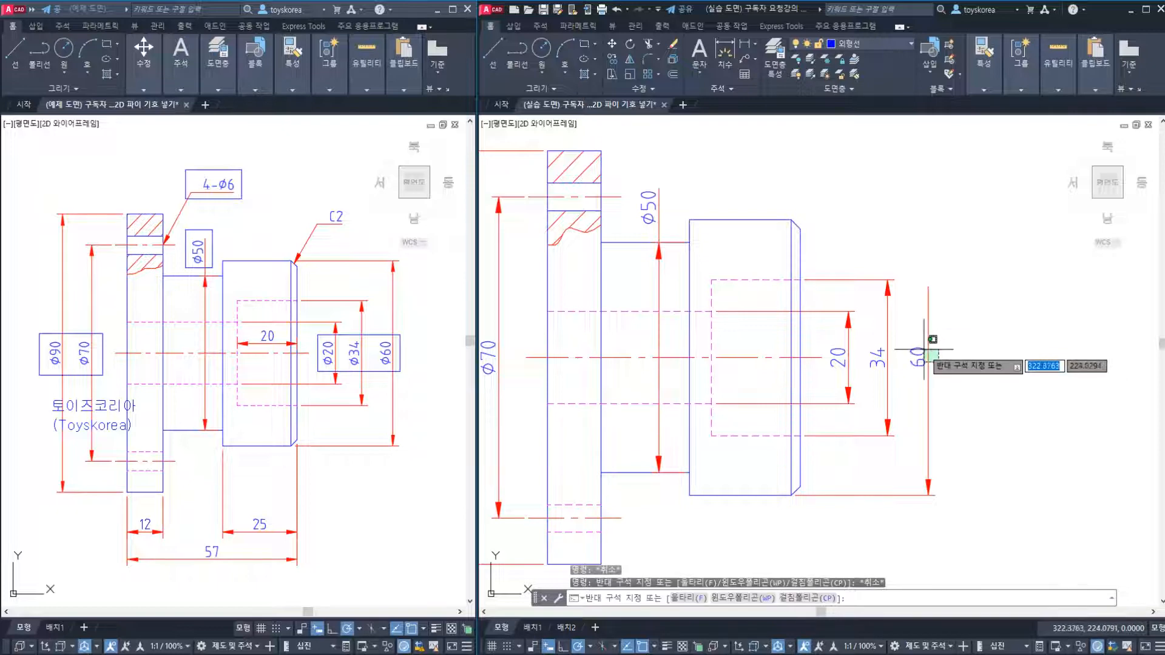
key(Escape)
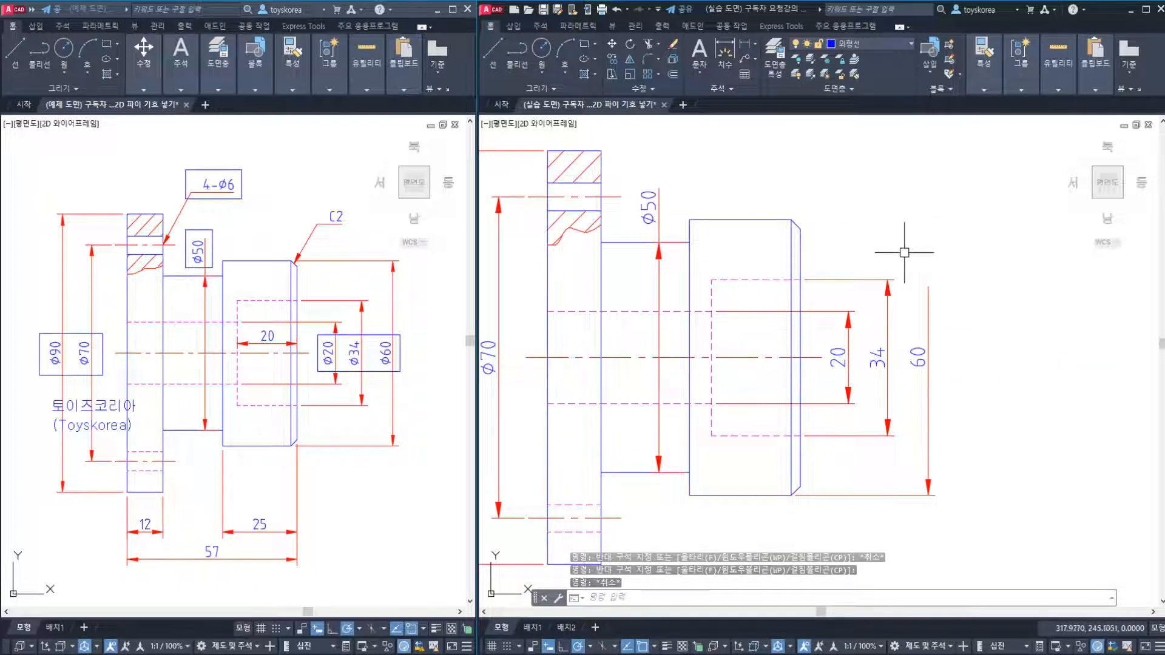
key(Escape)
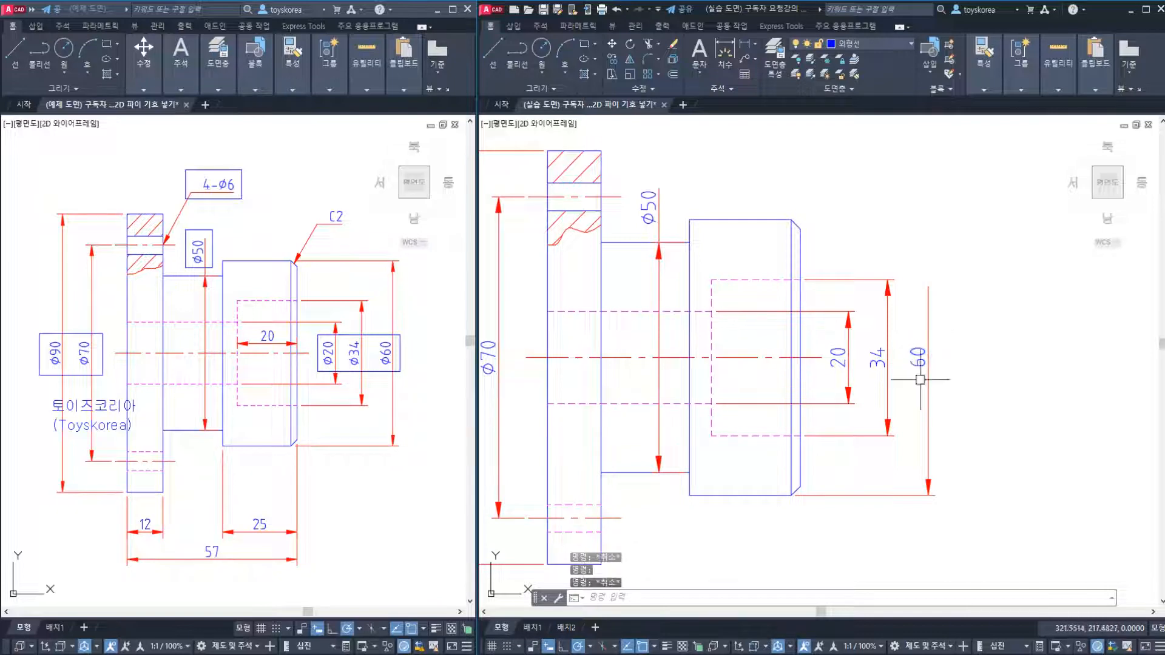
click(915, 362)
key(Escape)
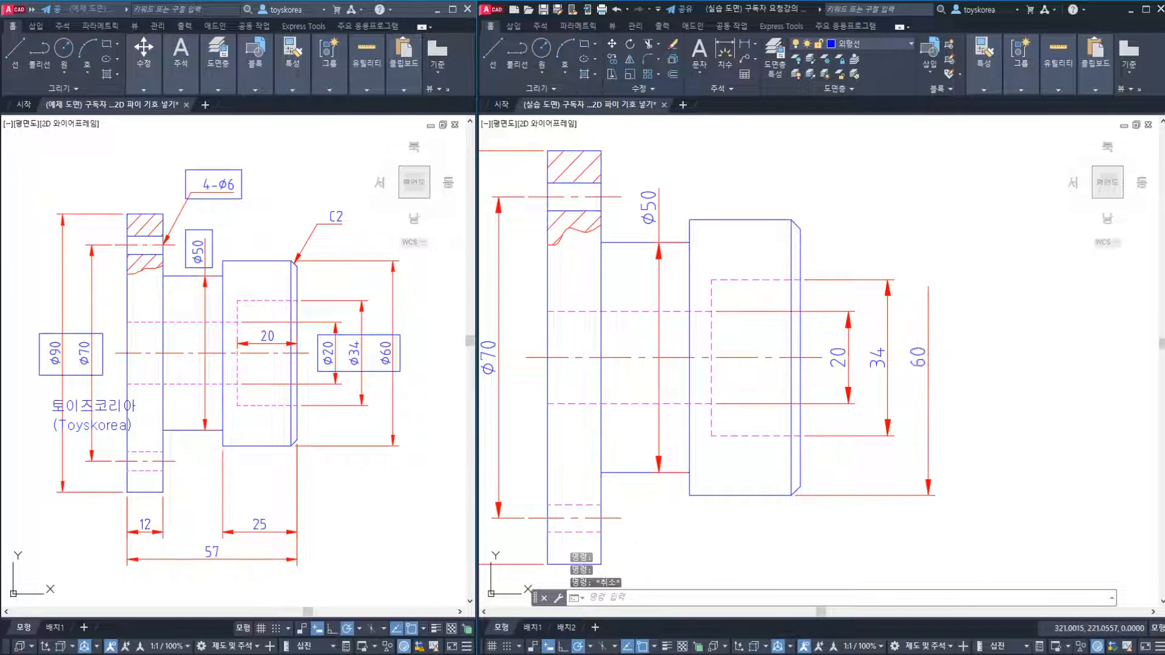
click(929, 386)
key(Escape)
click(873, 369)
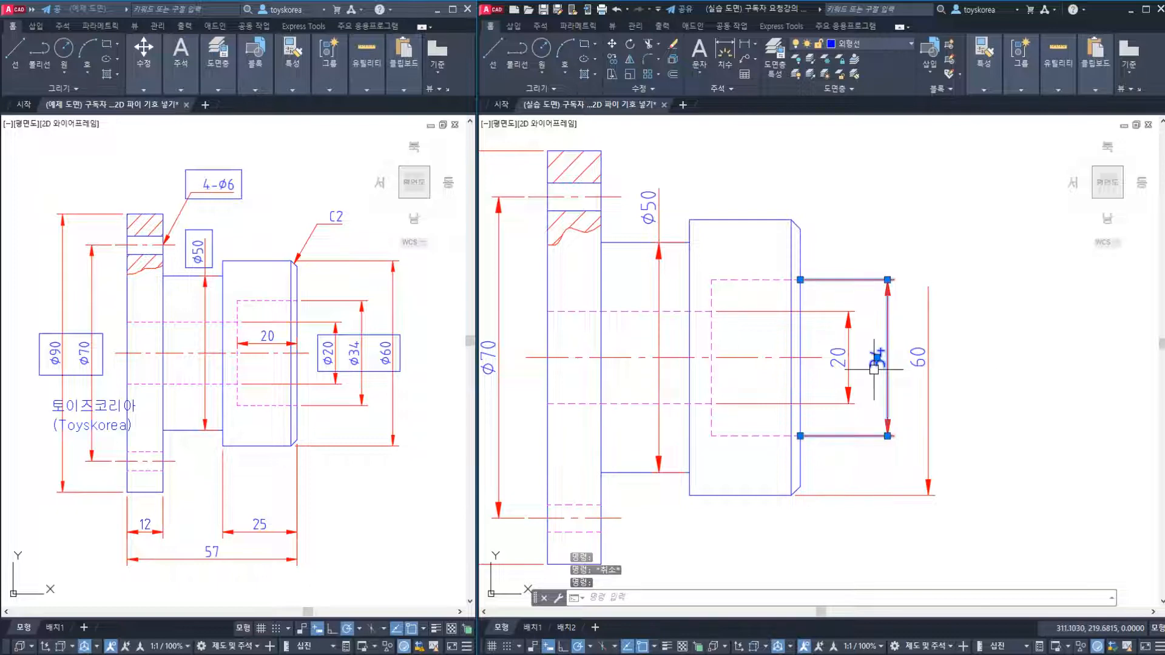
click(851, 360)
key(Escape)
click(942, 377)
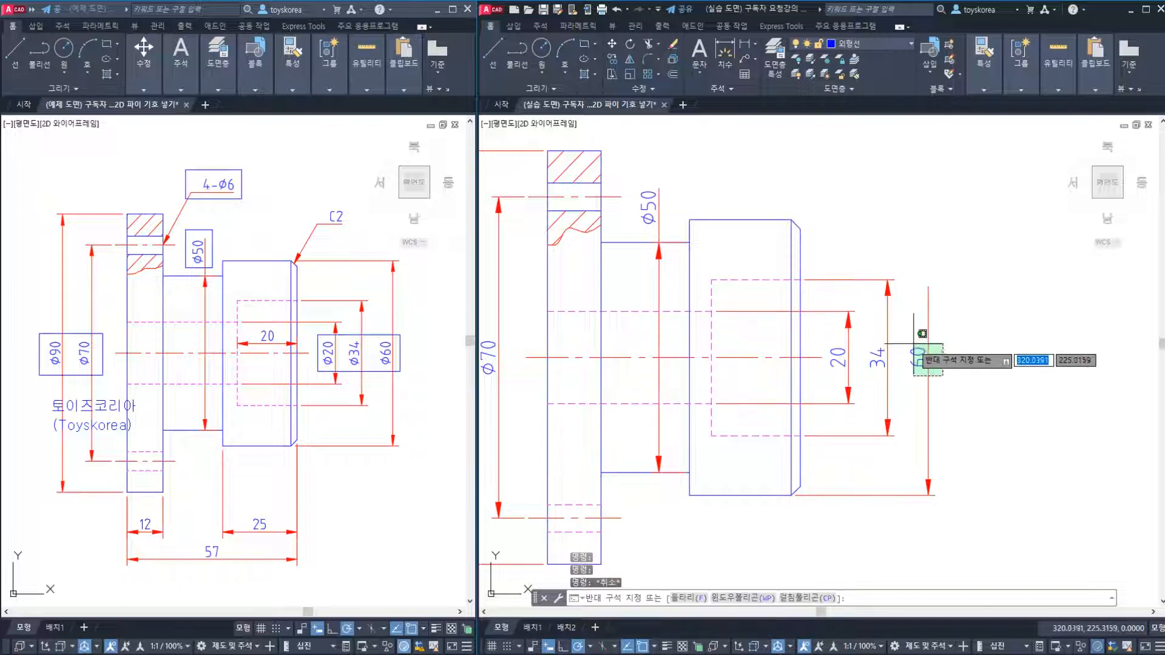
click(912, 344)
key(Escape)
scroll(915, 372, up, 2)
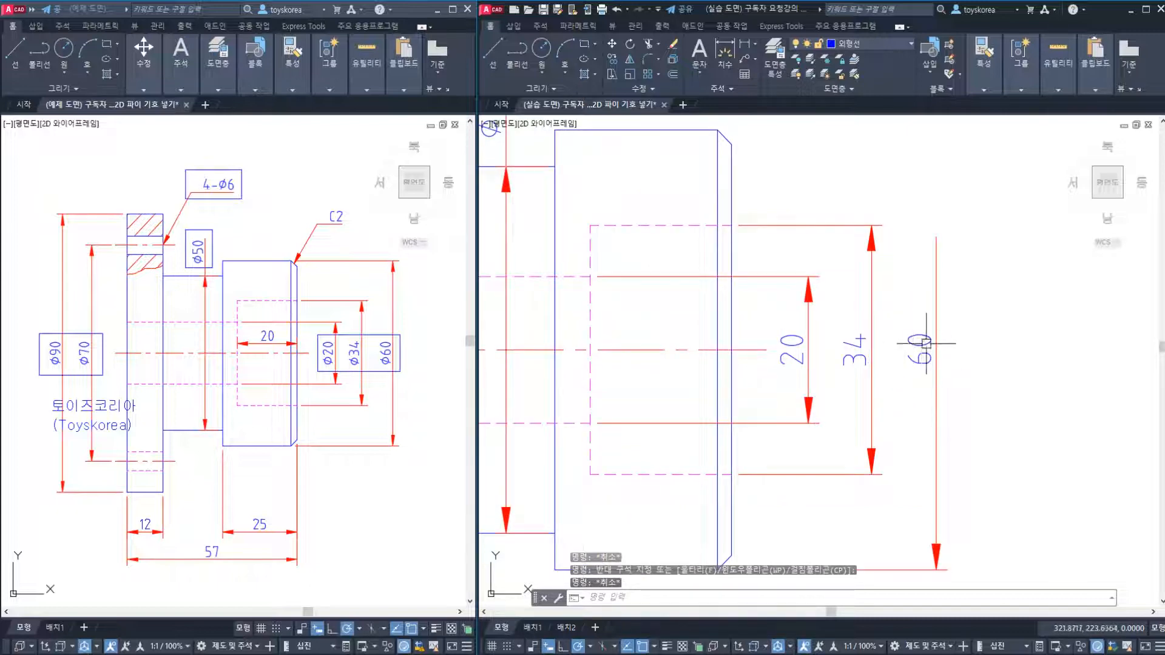
click(853, 353)
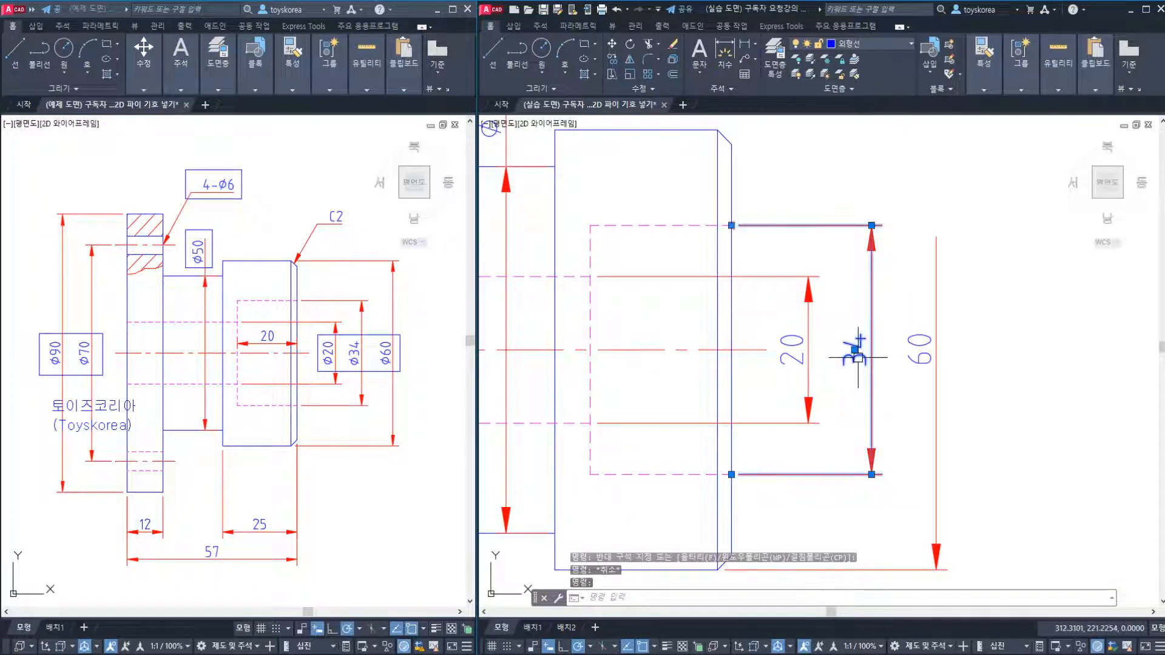
key(Escape)
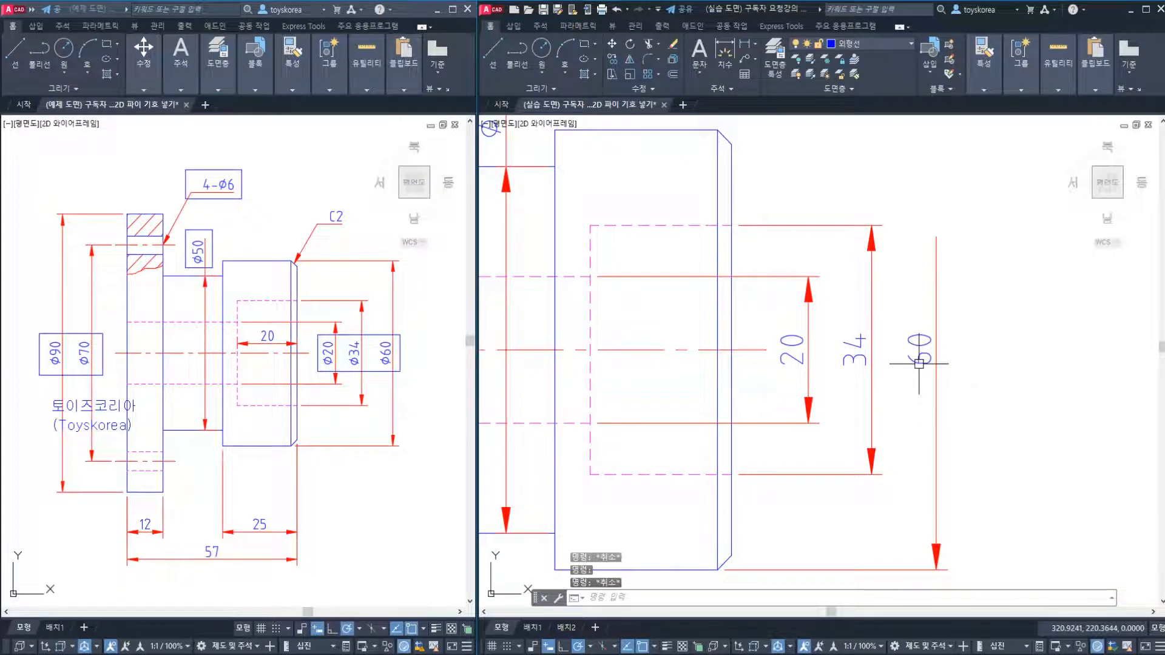
- Try to add the diameter symbol (%%c) in front of the exploded 60 text by opening the text directly for editing
click(919, 350)
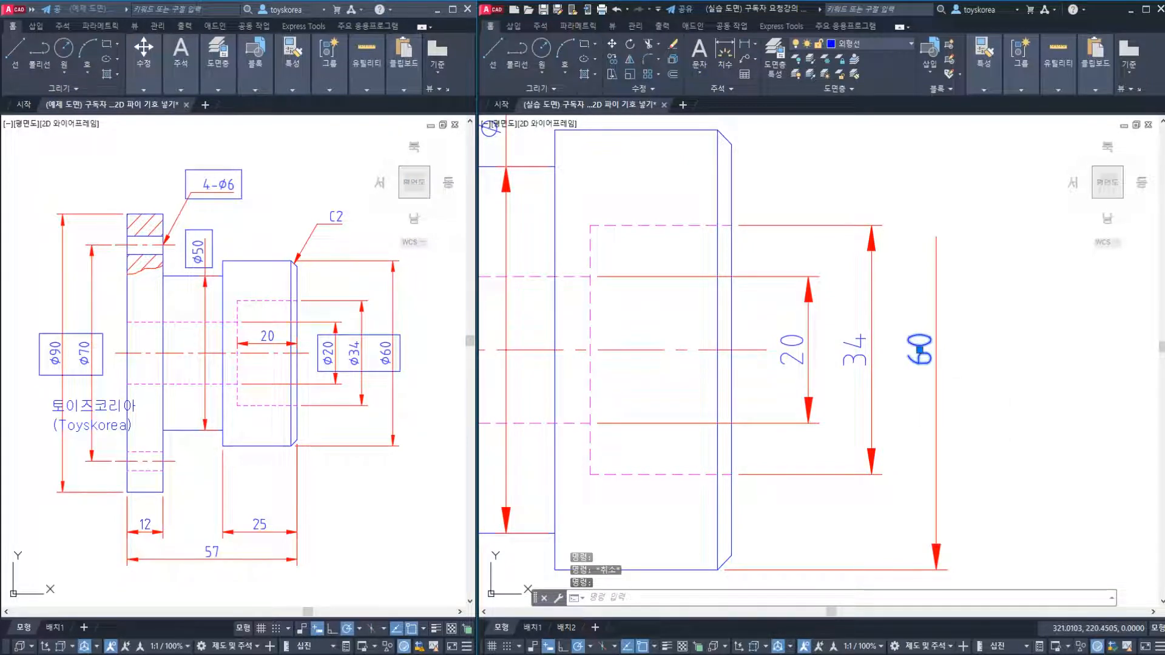
double_click(919, 349)
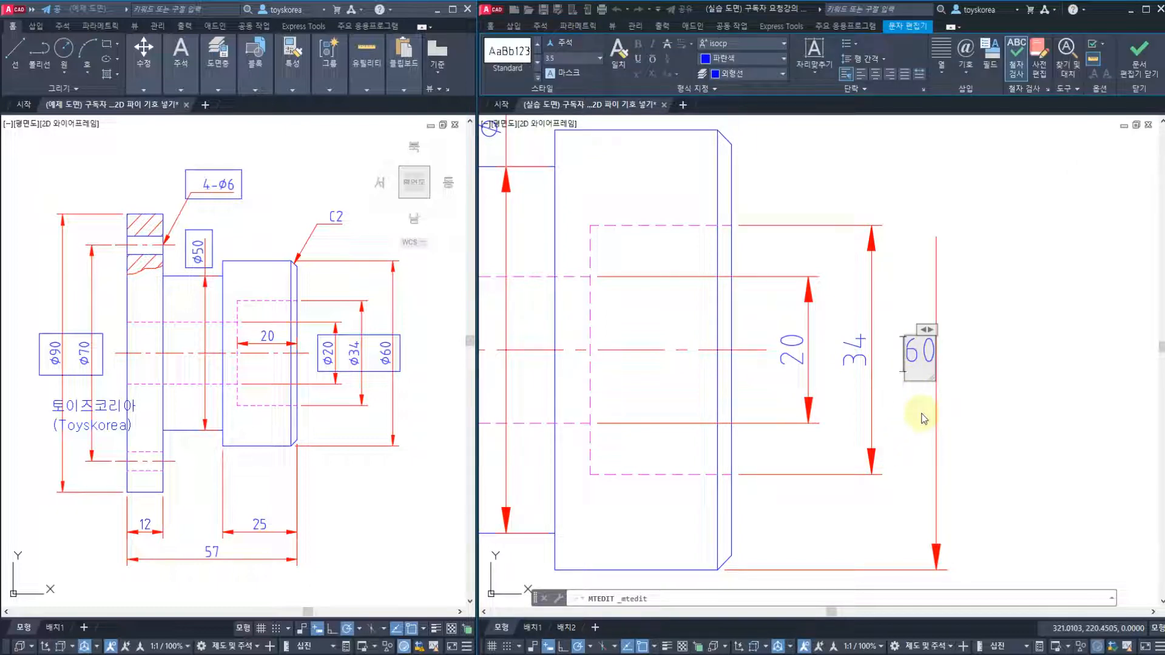
text(%%c)
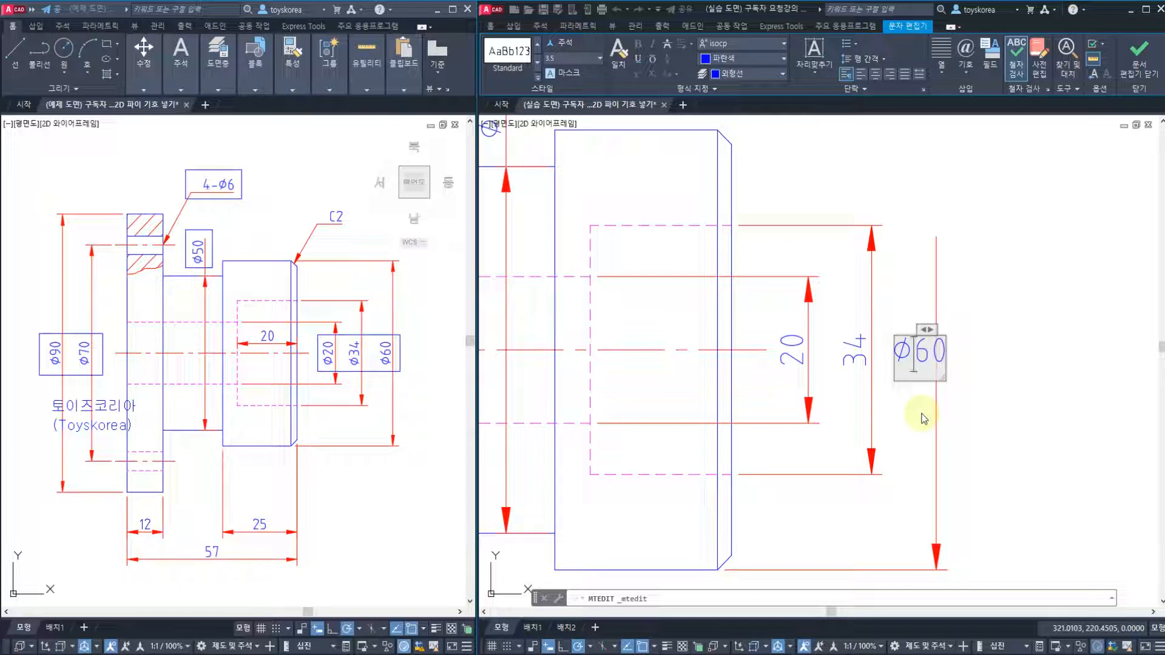
key(Escape)
key(Escape)
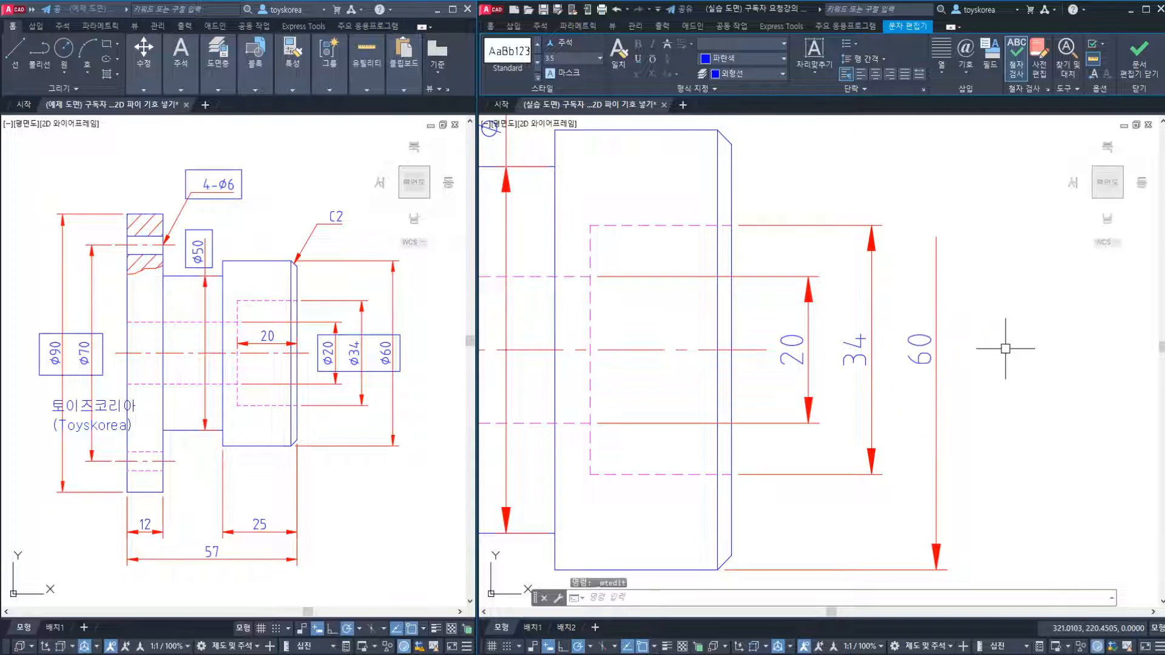
- Add the diameter symbol (%%c) in front of the exploded 60 text with the text edit command (TEXTEDIT)
click(914, 364)
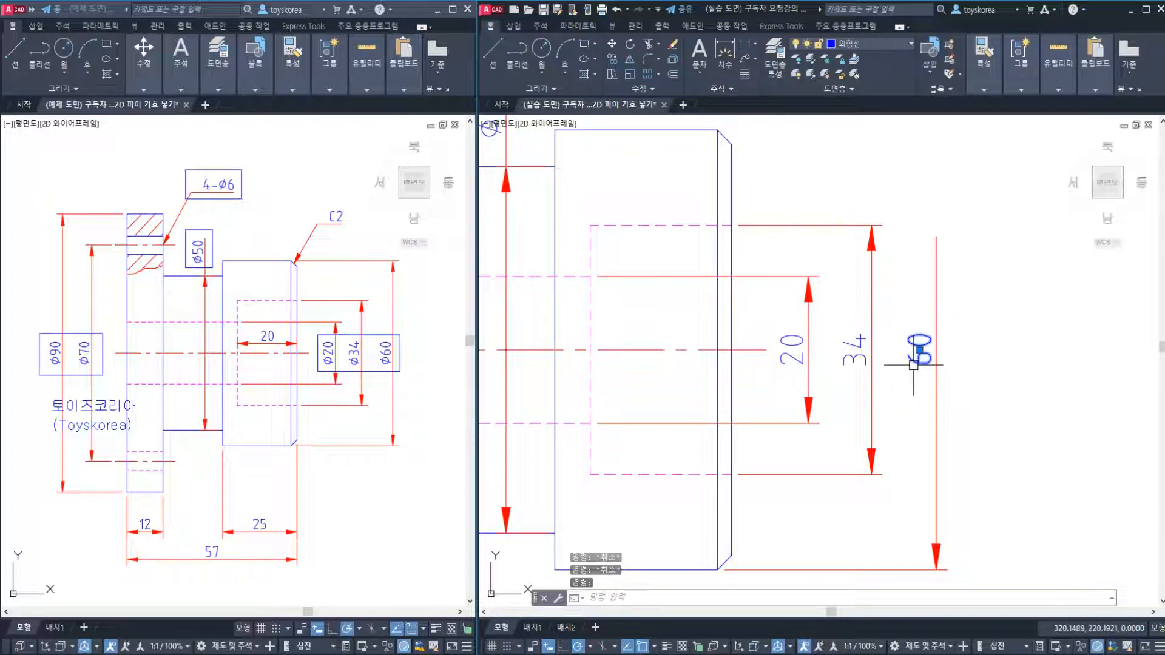
key(Return)
double_click(916, 351)
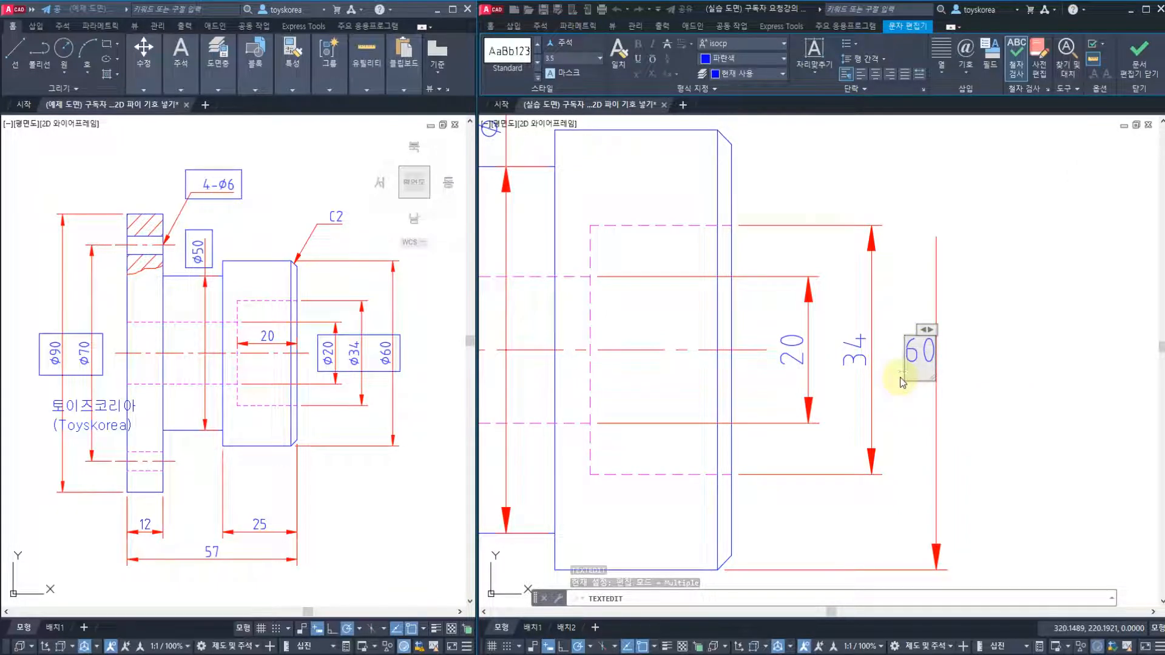
text(%%c)
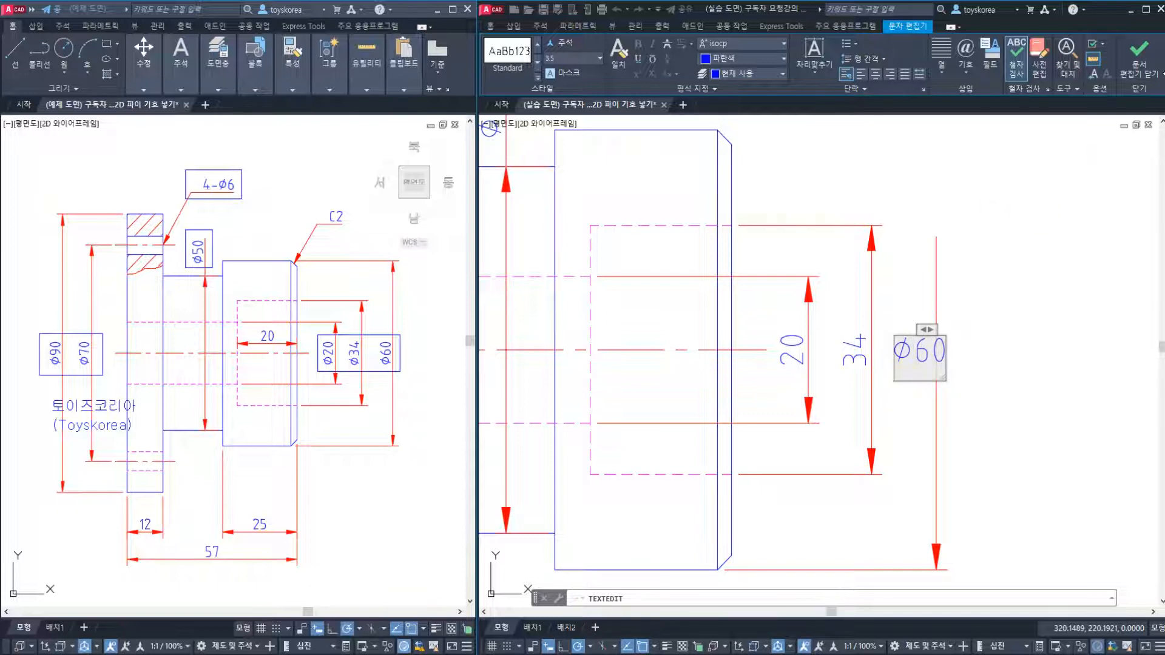
click(1145, 68)
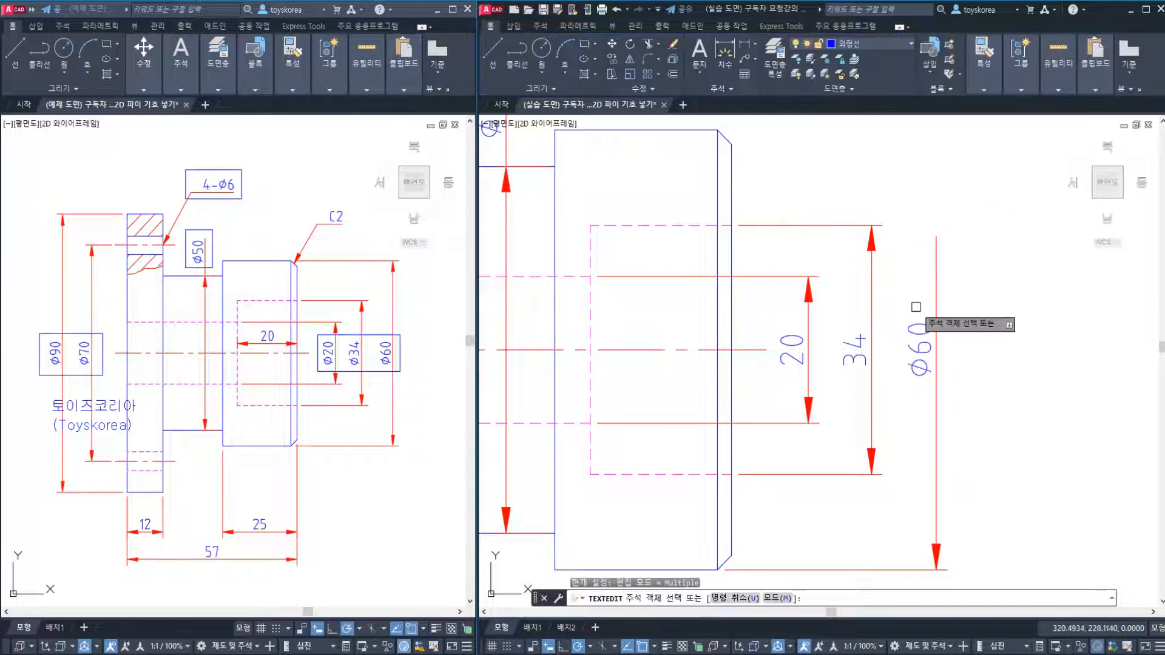
scroll(919, 293, down, 2)
key(Escape)
middle_drag(920, 293, 946, 313)
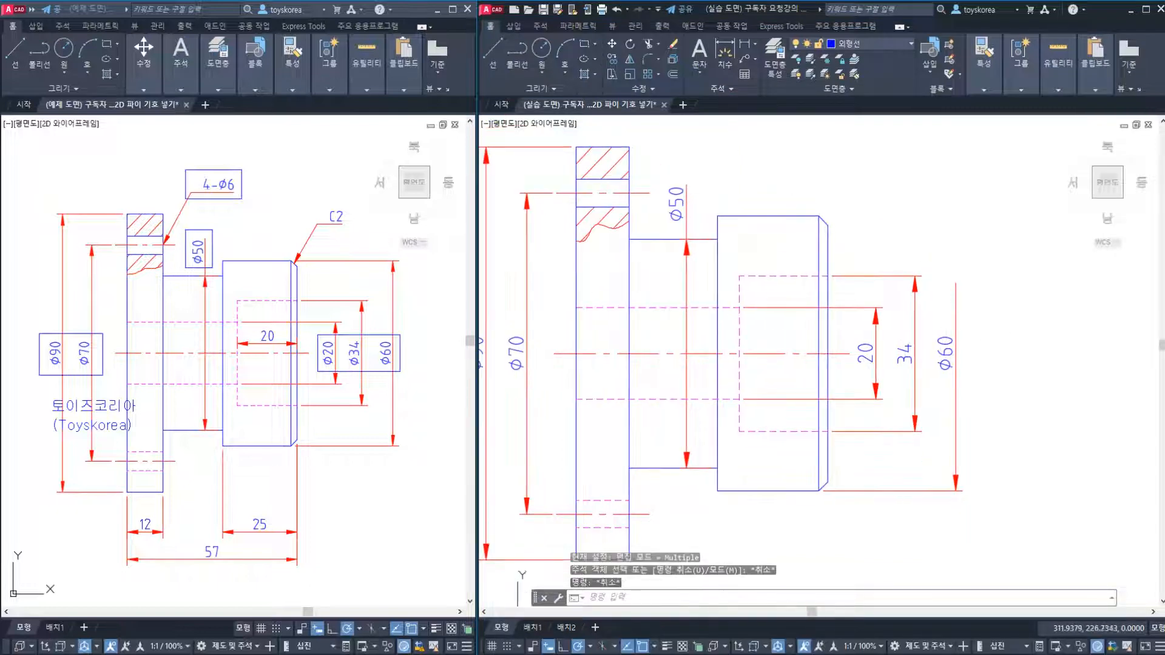
- Select the 34 and 20 dimensions beside the exploded Ø60 one at a time to examine them as whole dimension objects
click(1011, 406)
click(913, 295)
key(Escape)
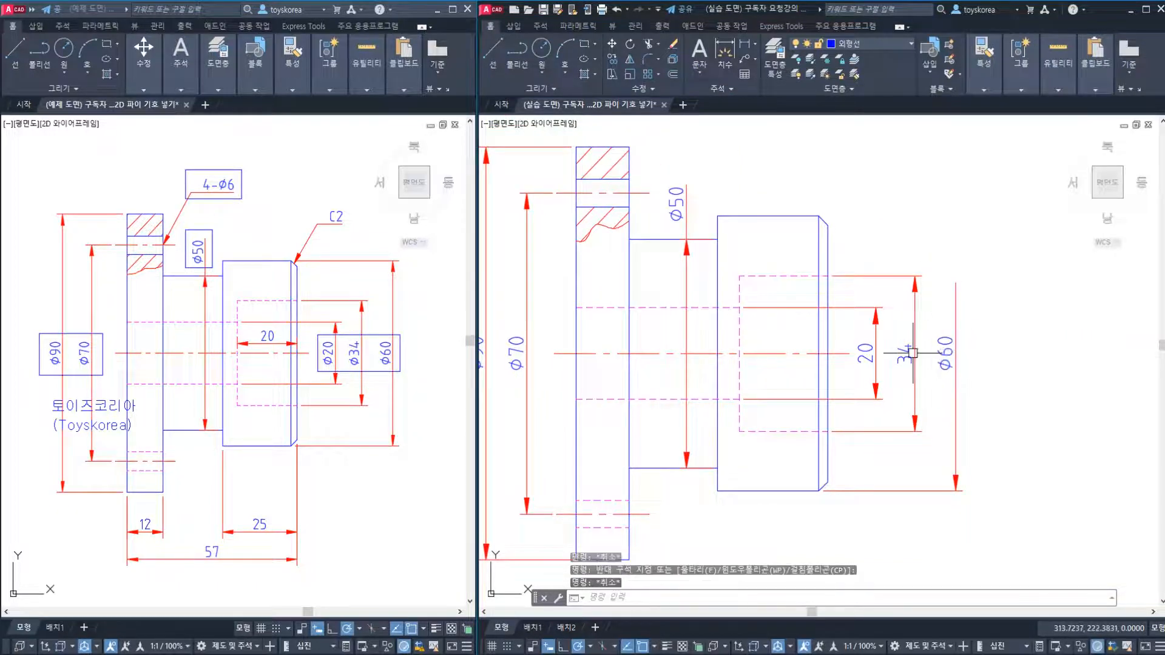
click(913, 352)
key(Escape)
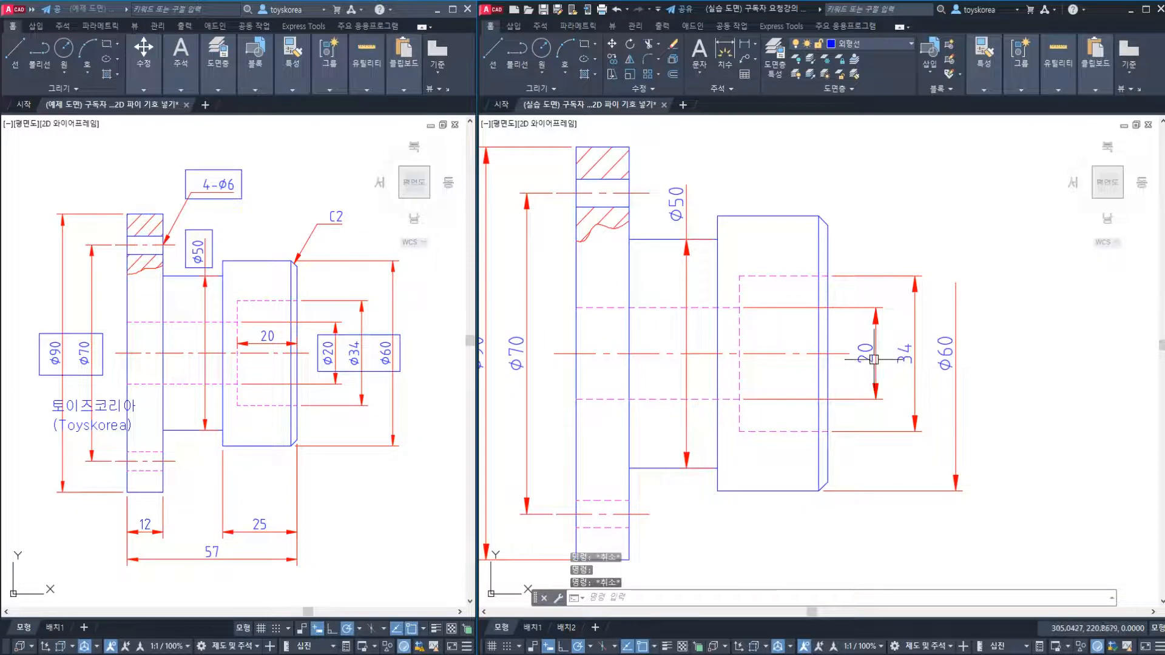
click(874, 358)
key(Escape)
click(872, 364)
key(Escape)
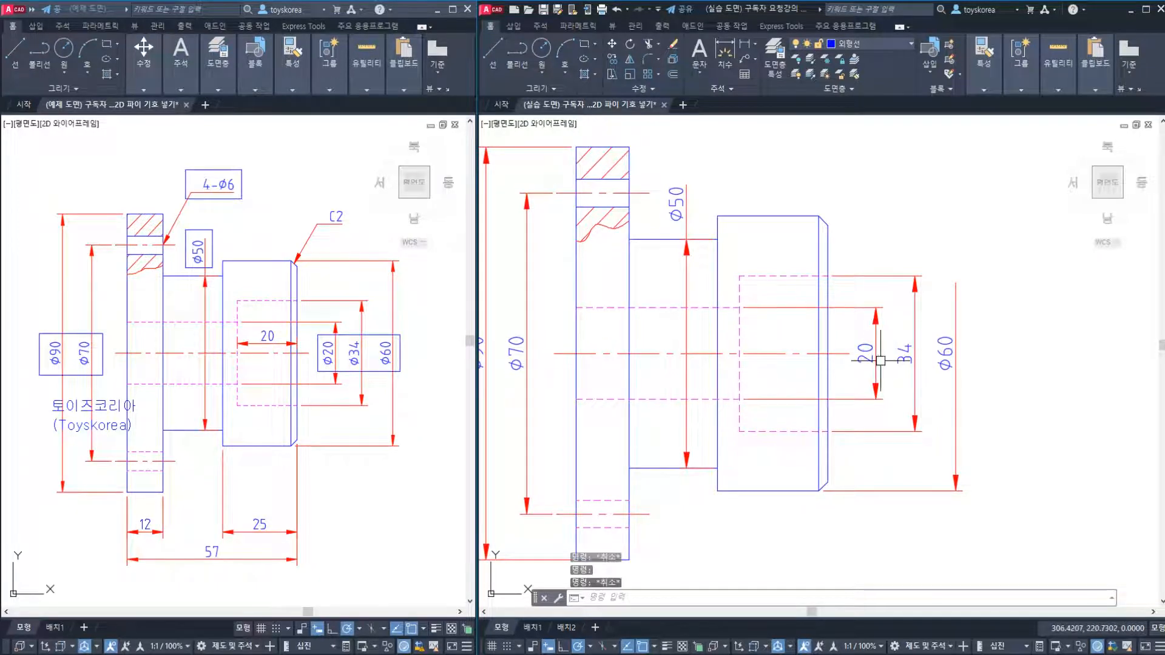
scroll(922, 367, up, 2)
middle_drag(976, 374, 1007, 387)
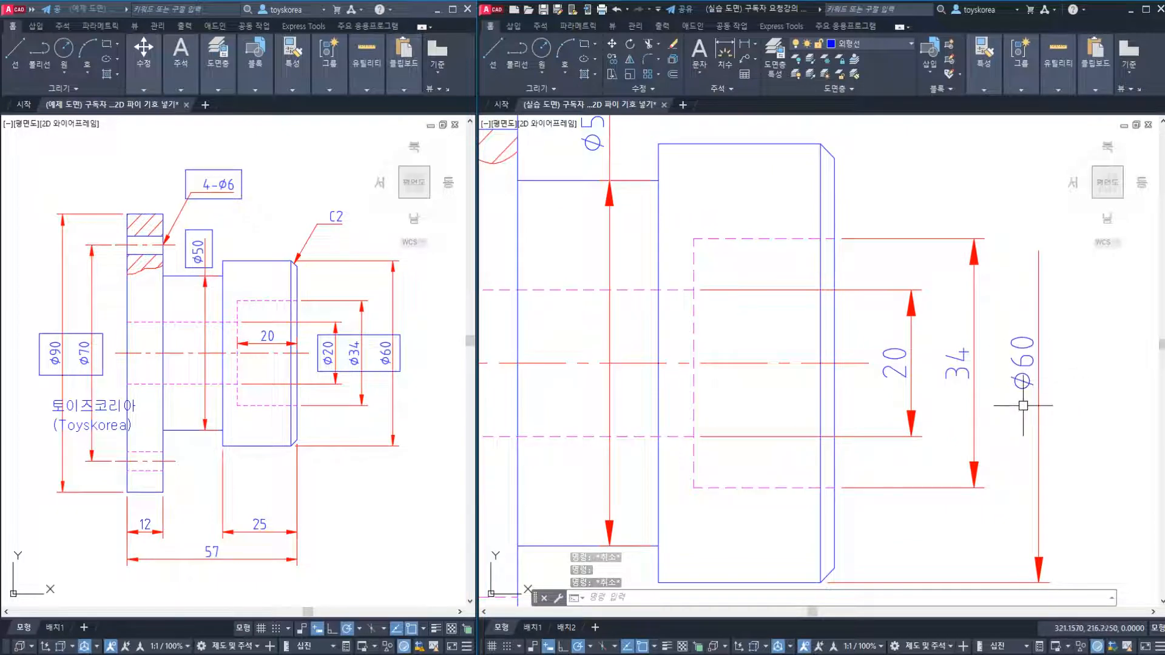
- Undo the edits back to before the 60 dimension was exploded, and check the 60, 34 and 20 dimensions by selecting them
key(ctrl+z)
key(ctrl+z)
key(ctrl+z)
key(ctrl+z)
key(ctrl+z)
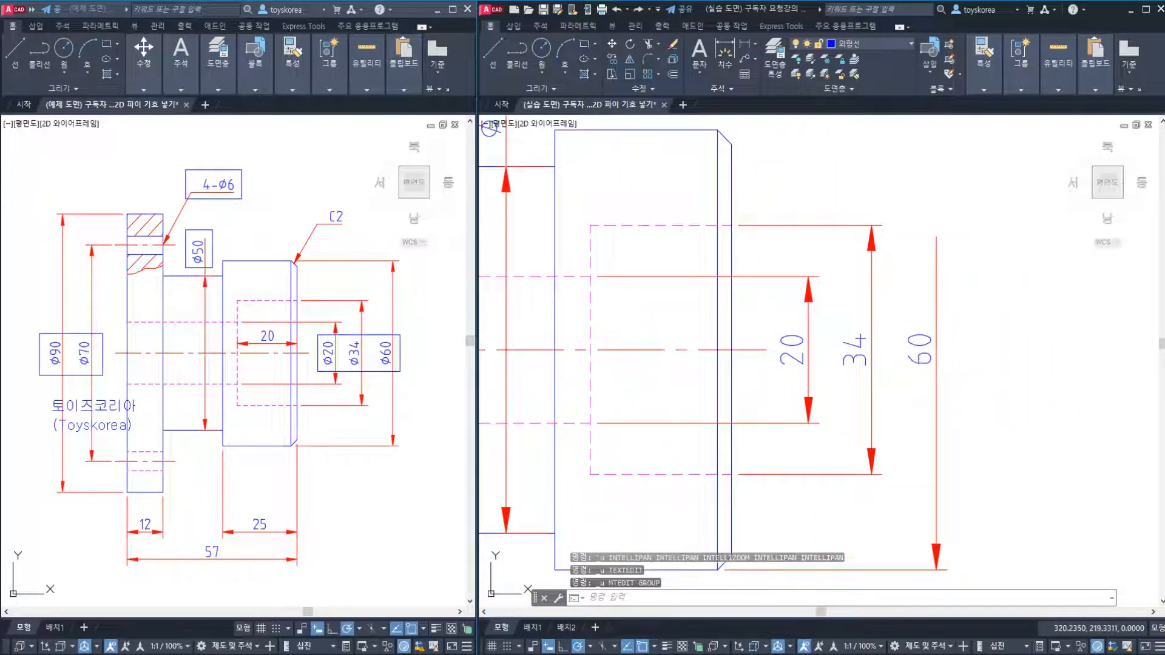
click(926, 352)
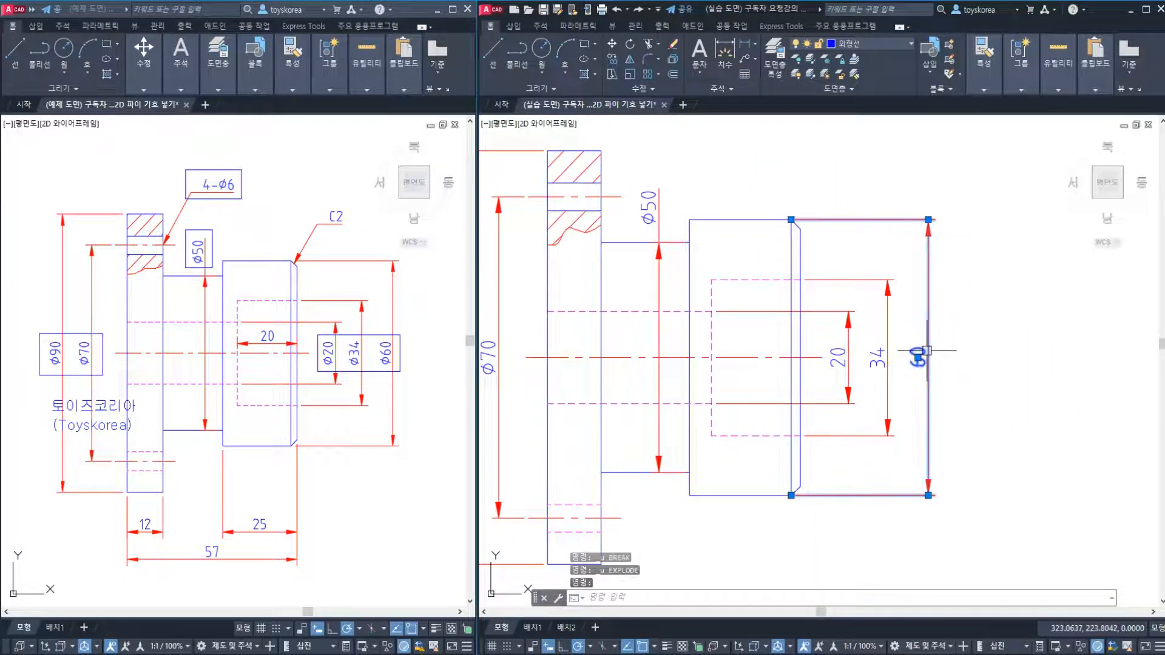
key(Escape)
click(924, 361)
click(893, 352)
click(870, 353)
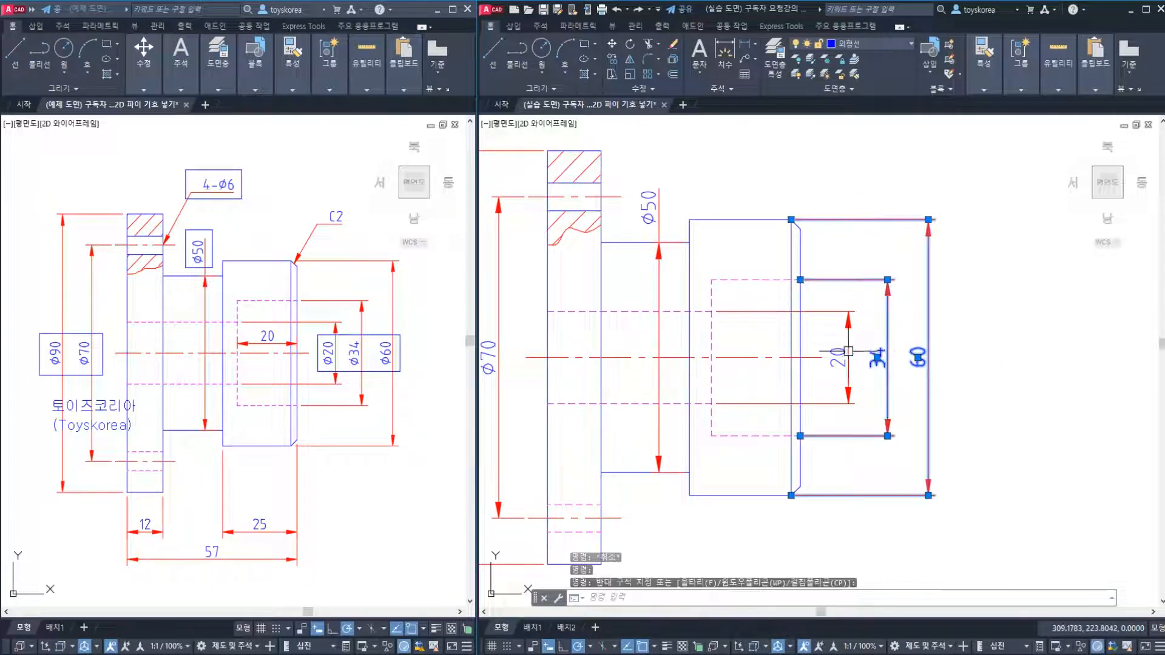
click(846, 354)
key(Escape)
- Match the properties (MA) of the Ø70 dimension onto the 20, 34 and 60 dimensions at the stepped end
middle_drag(775, 378, 858, 380)
text(MA)
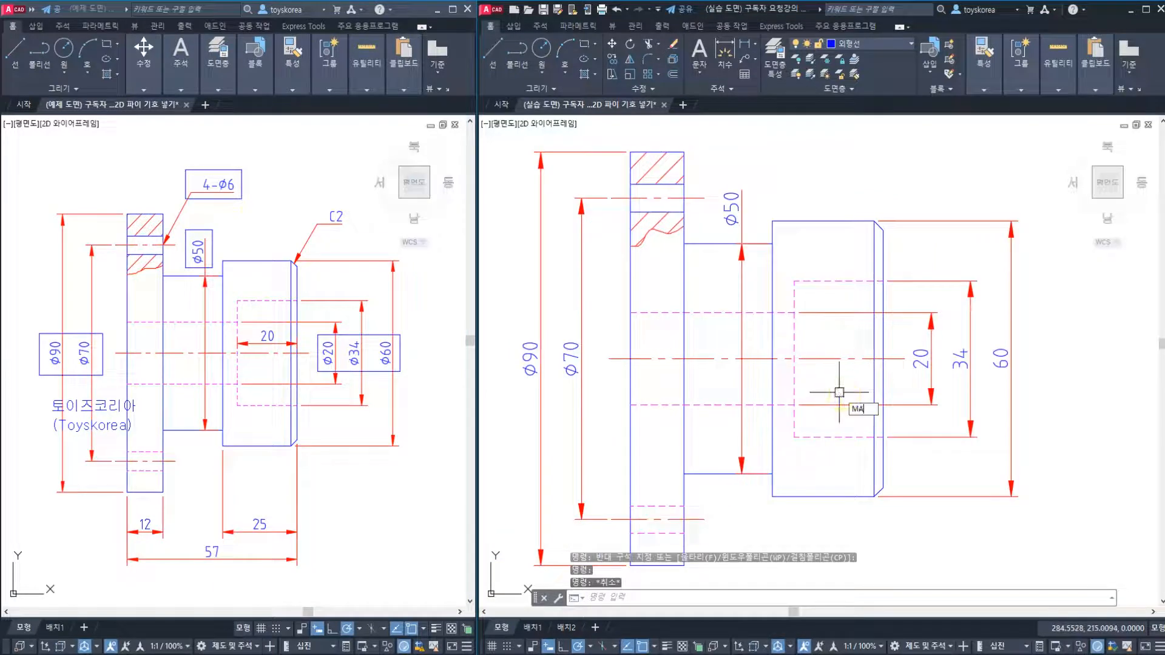
key(Return)
click(581, 364)
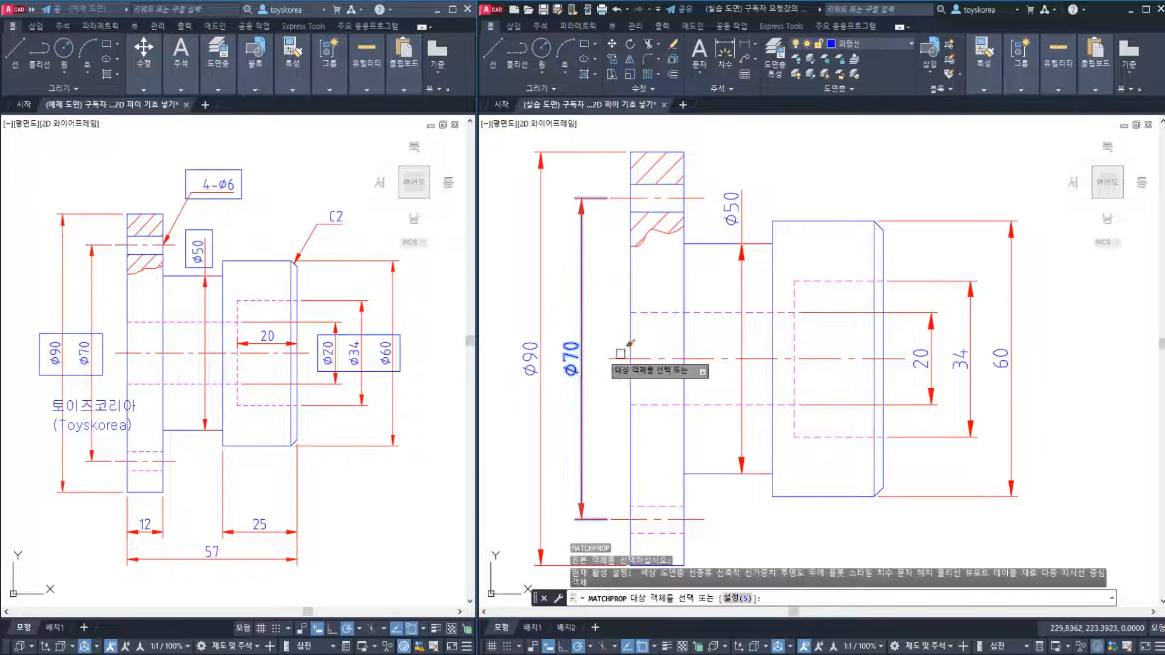
click(921, 358)
click(960, 359)
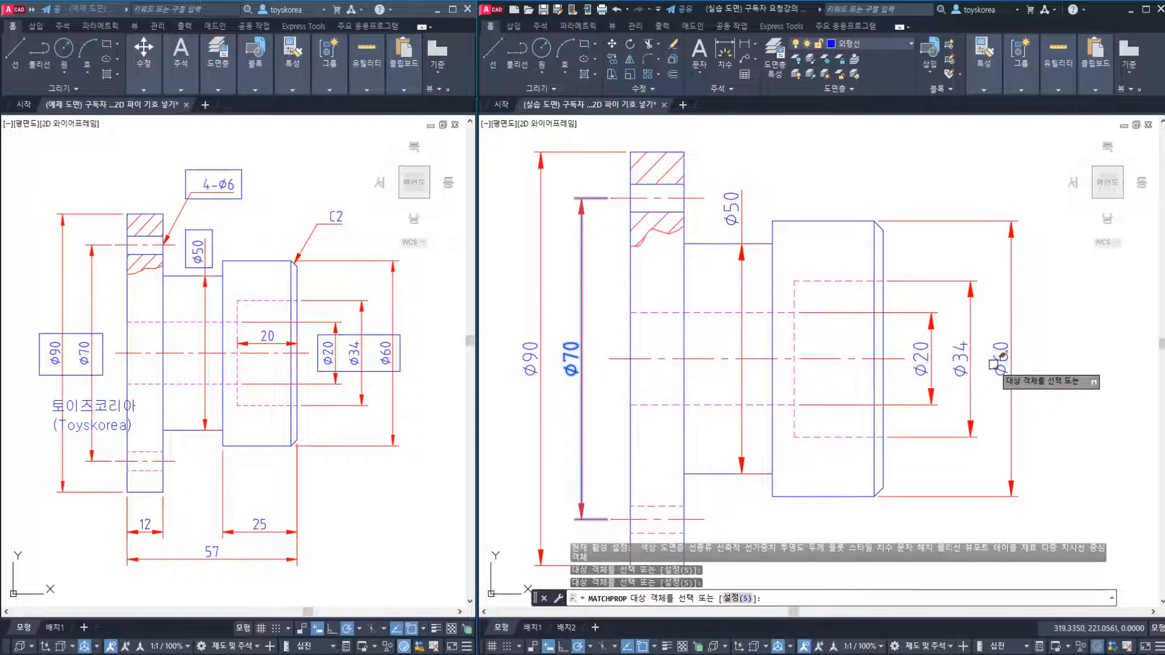
click(993, 364)
click(1066, 384)
key(Escape)
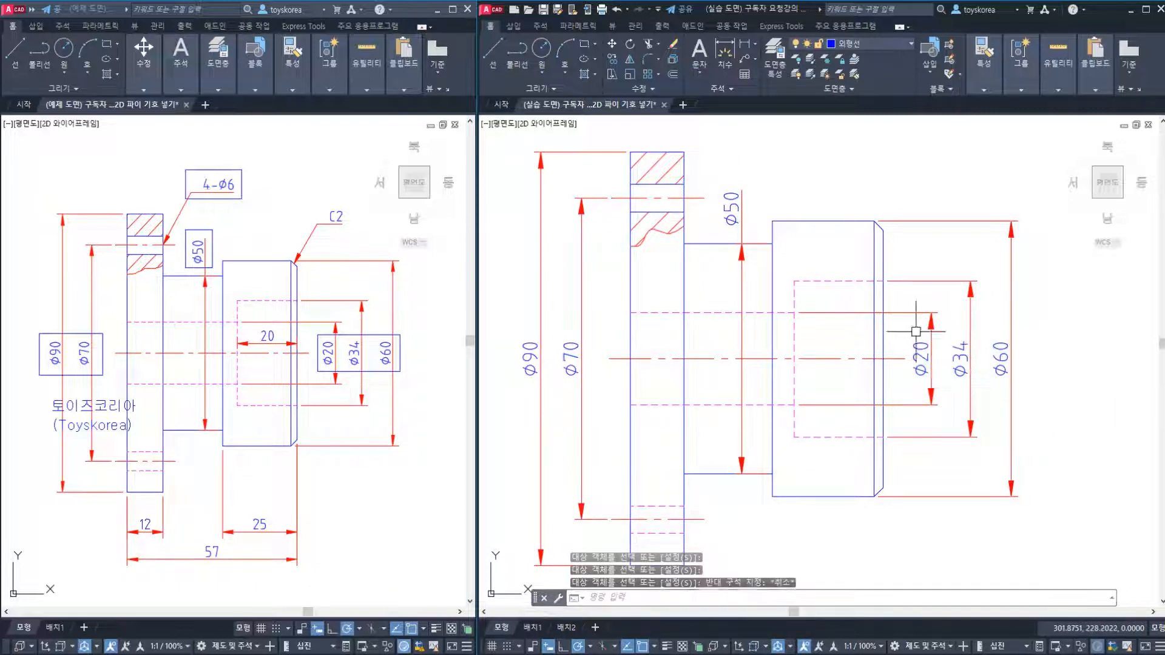
key(Escape)
- Start a quick leader (QLEADER) with its arrow where the upper flange hole's centreline meets the inner face, angled up and outward
middle_drag(871, 306, 916, 323)
middle_drag(783, 227, 761, 369)
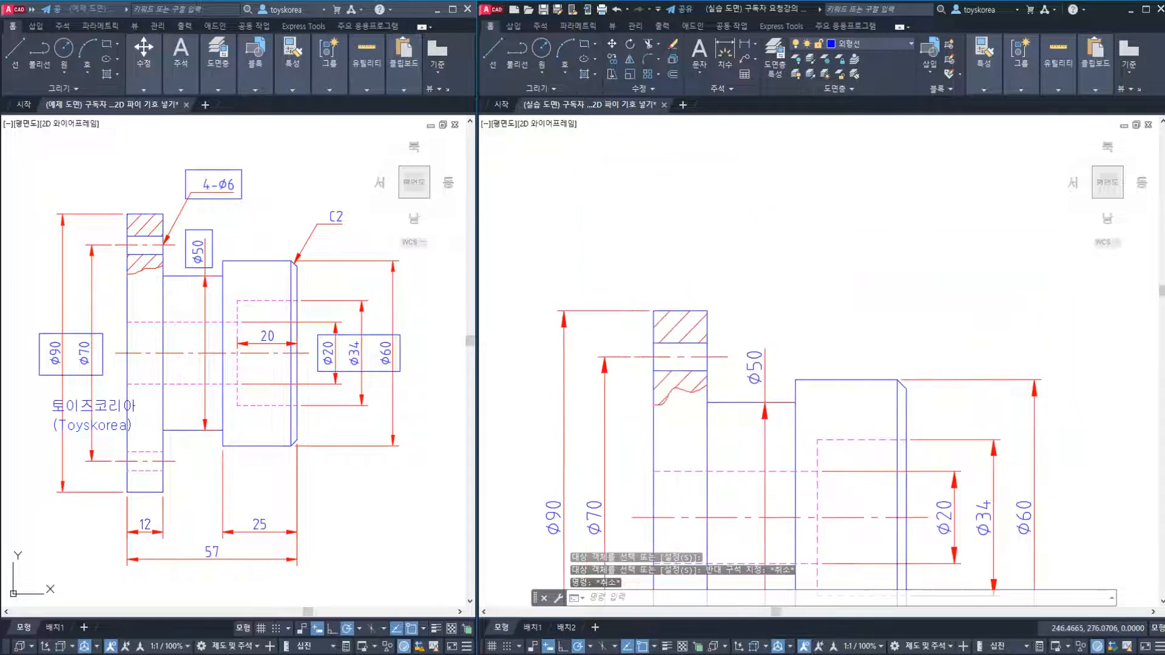
scroll(739, 350, up, 4)
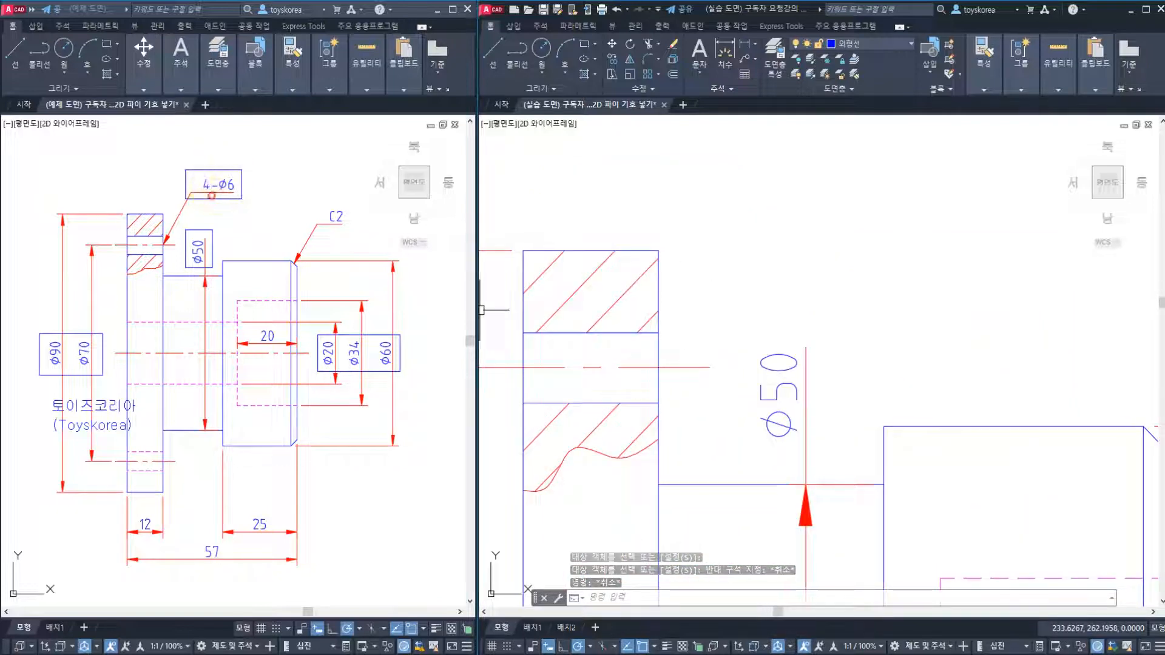
scroll(228, 221, up, 2)
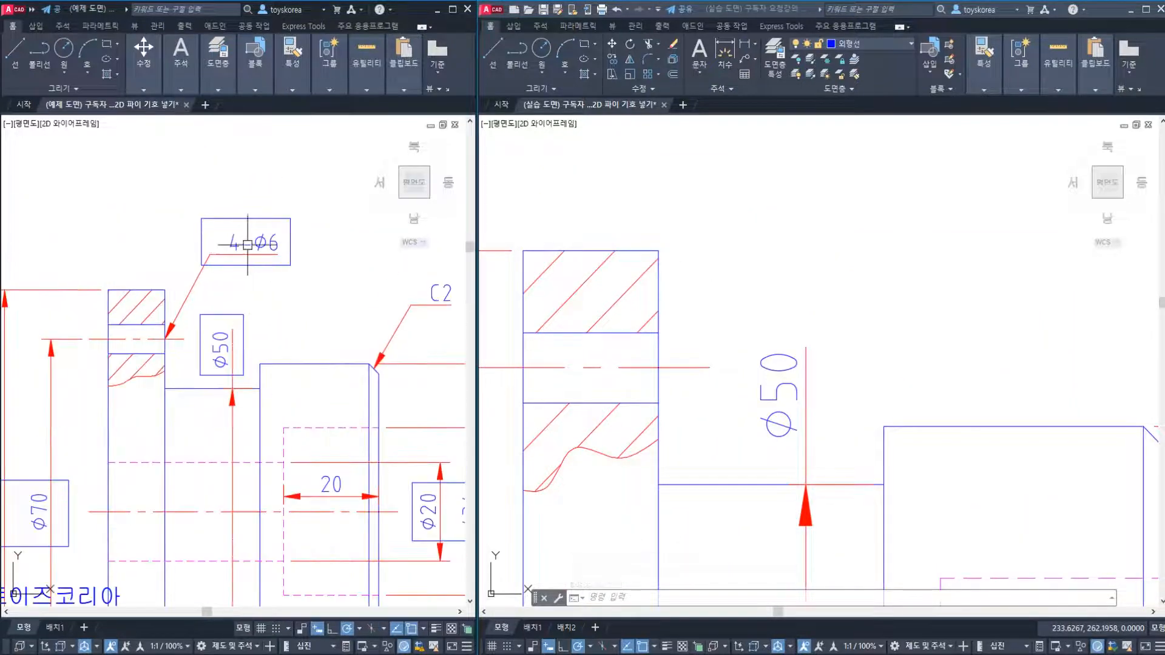
click(792, 288)
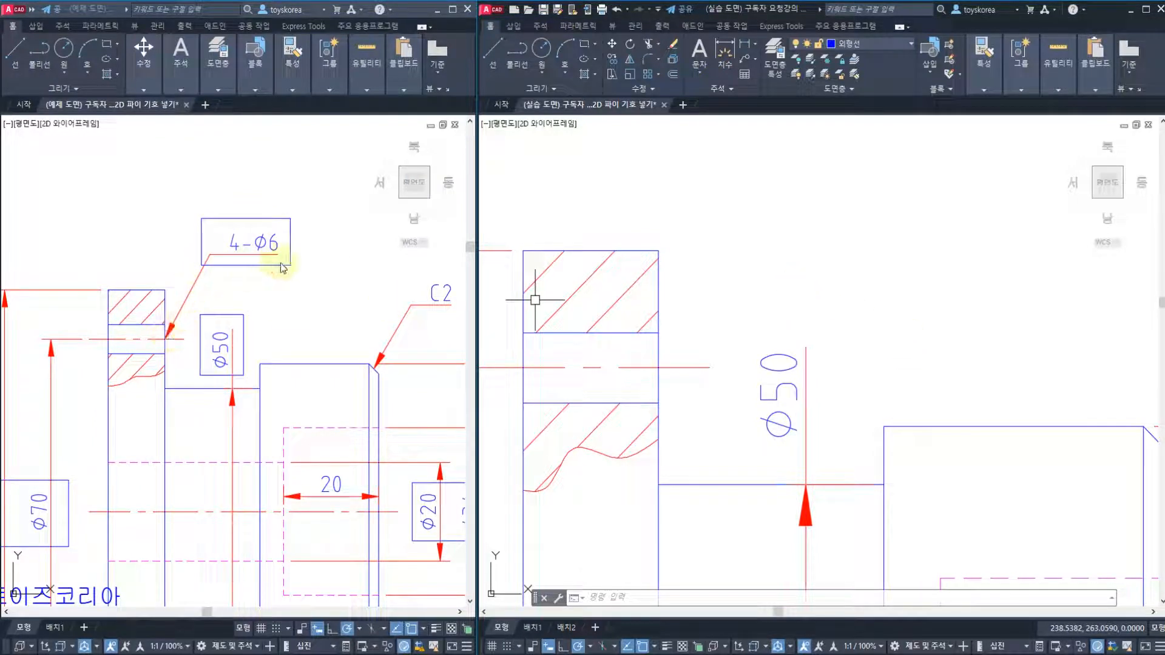
click(746, 251)
key(Escape)
key(Escape)
key(Escape)
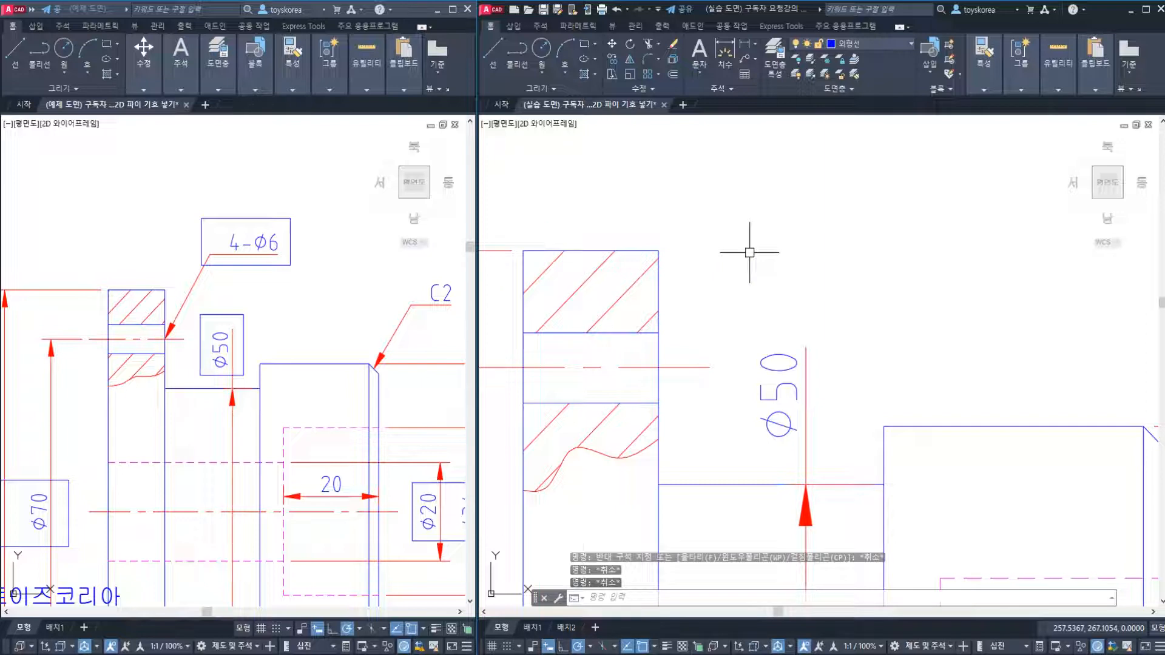
key(Return)
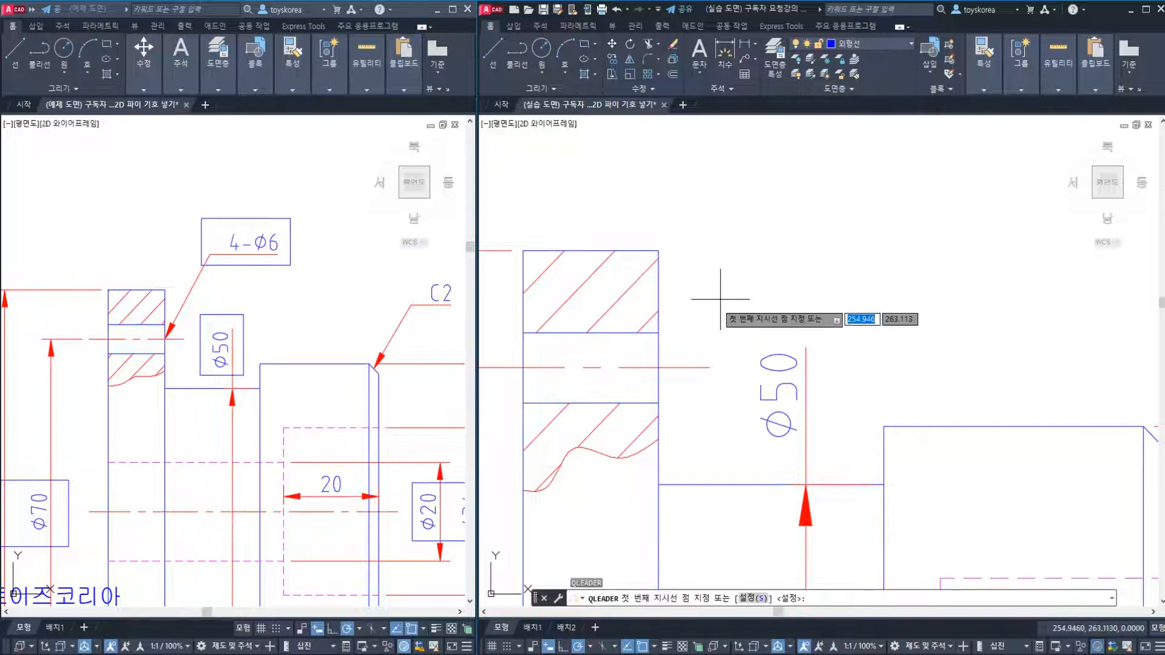
click(659, 367)
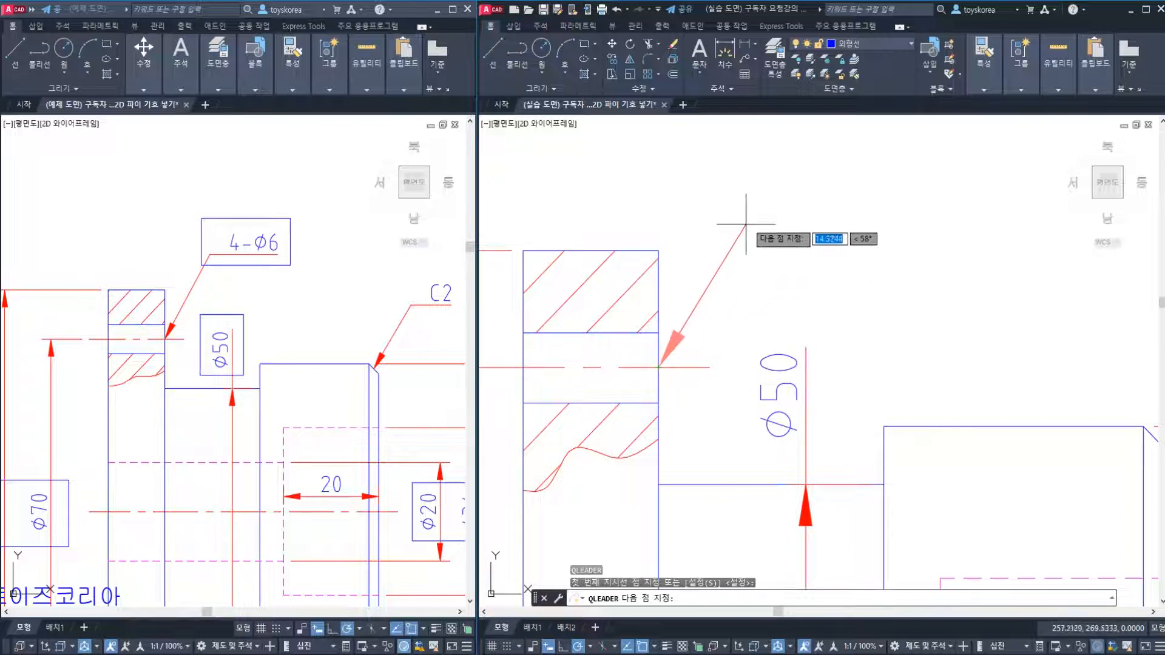
click(761, 207)
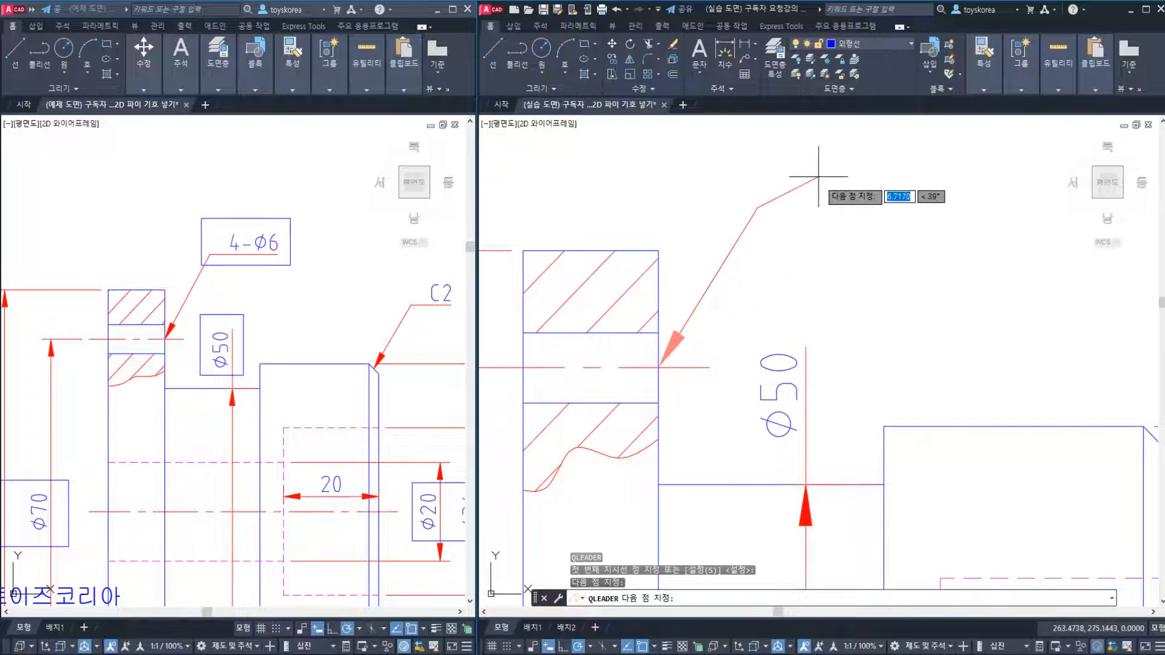
key(Return)
key(Return)
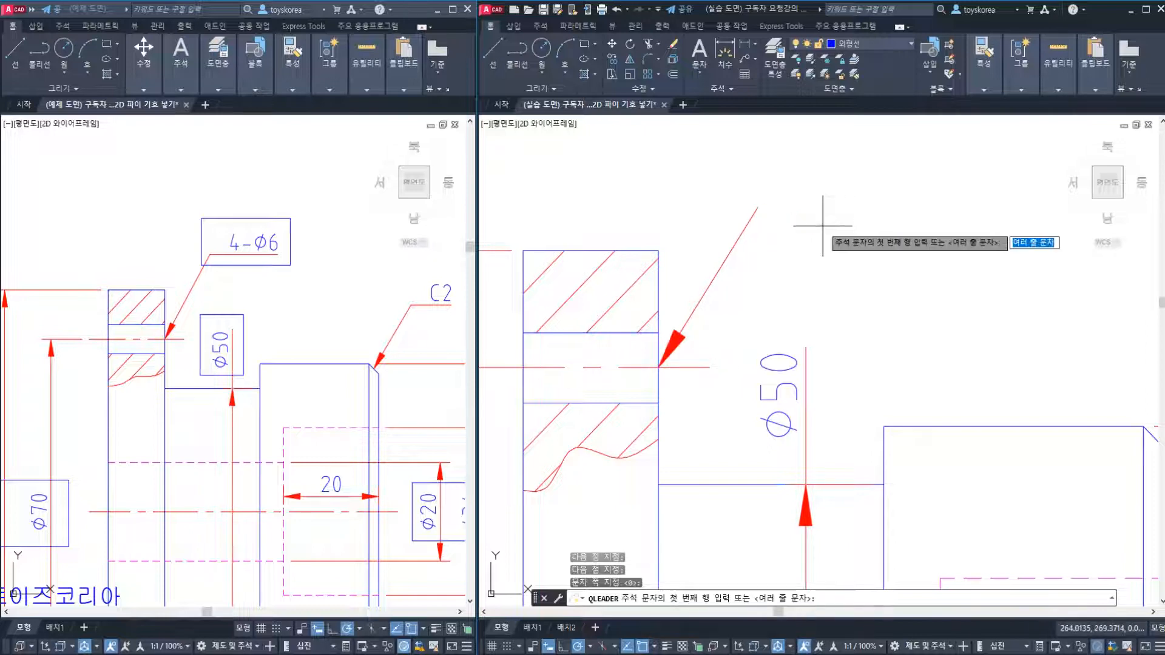
- Enter 4-%%c6 as the hole leader's annotation text and finish the callout
text(4-%%c6)
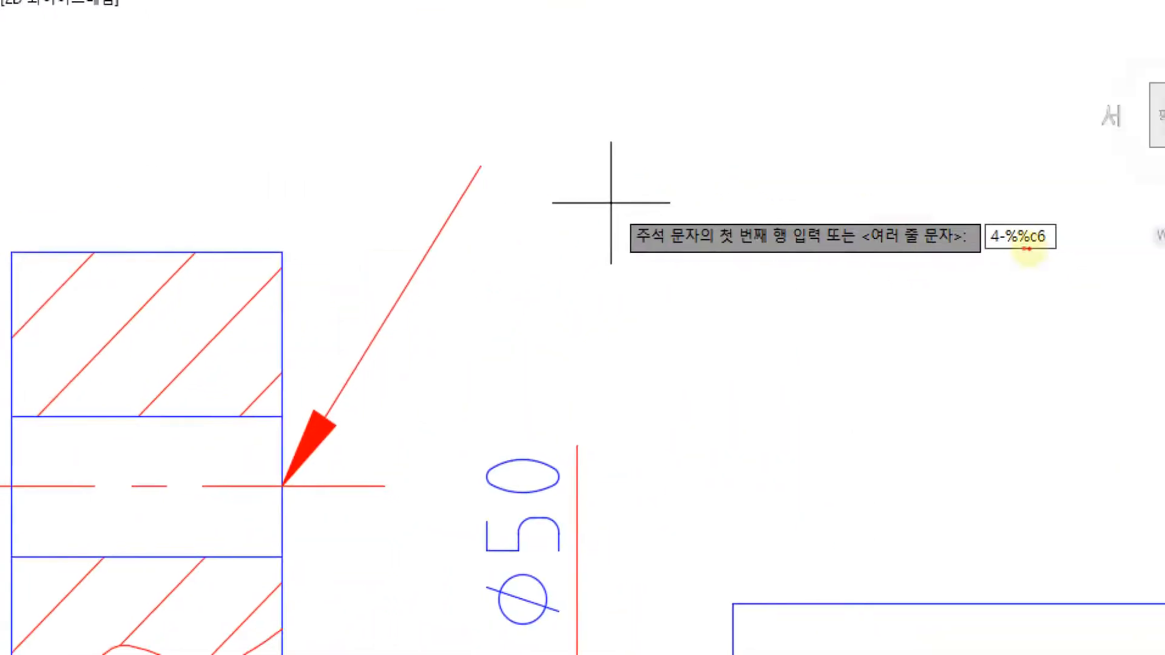
mouse_move(1038, 277)
mouse_down()
mouse_move(934, 215)
mouse_move(1082, 244)
mouse_up()
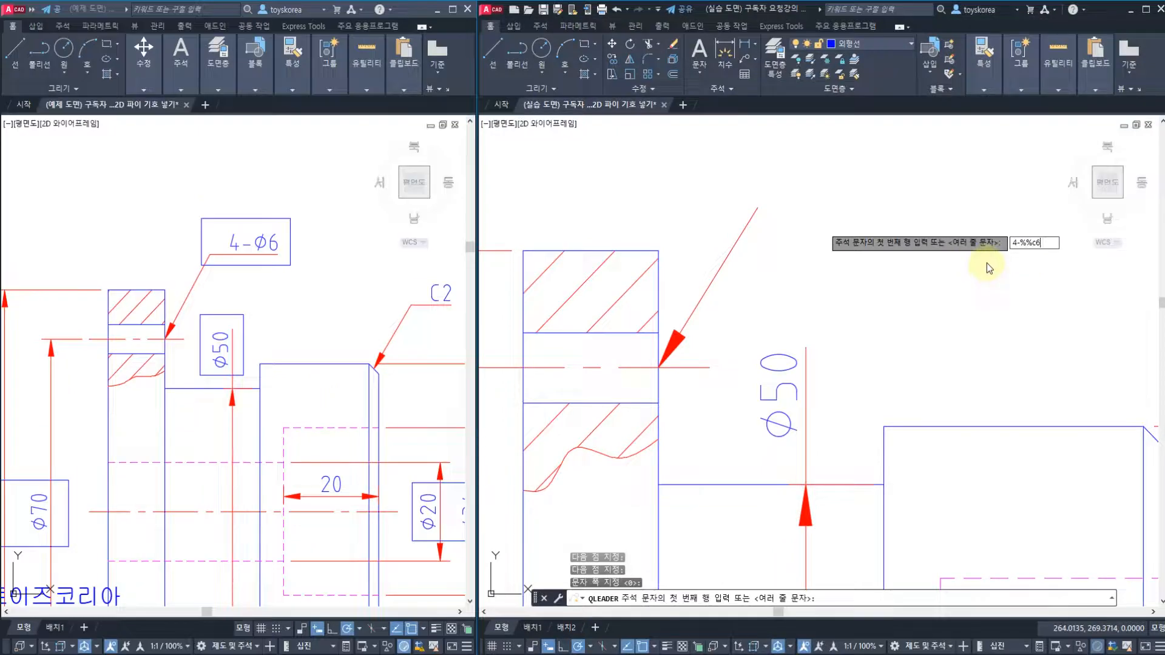
key(Return)
key(Return)
mouse_move(824, 224)
middle_down()
mouse_move(853, 265)
mouse_move(804, 278)
middle_up()
scroll(856, 268, down, 2)
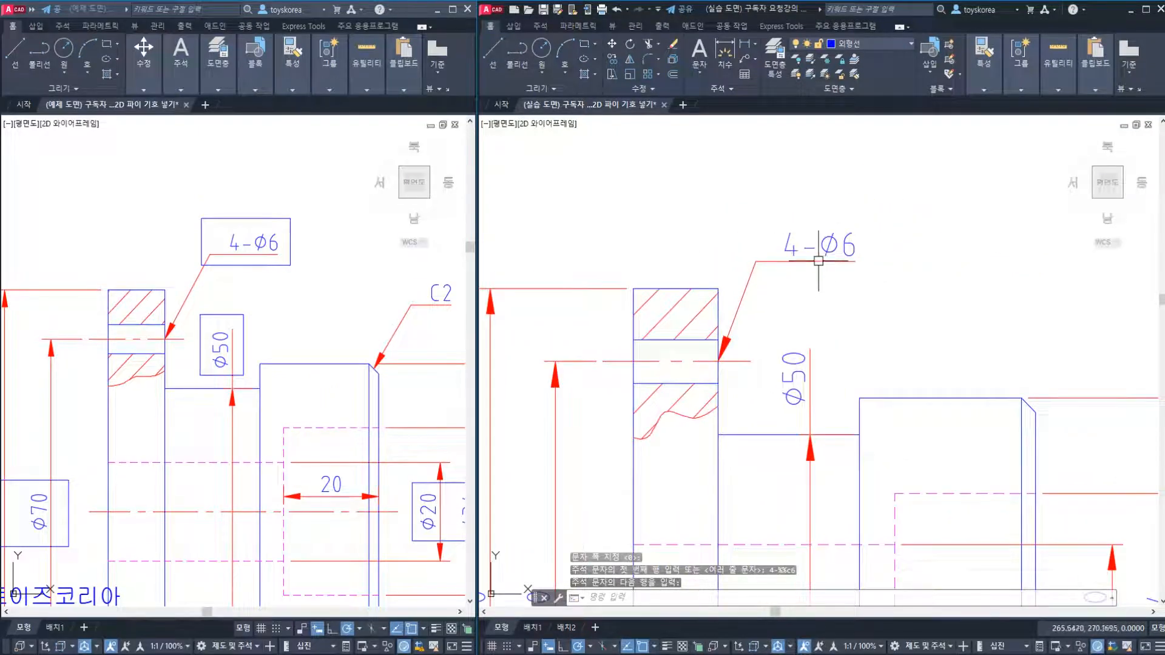
scroll(804, 262, down, 2)
middle_drag(802, 261, 771, 245)
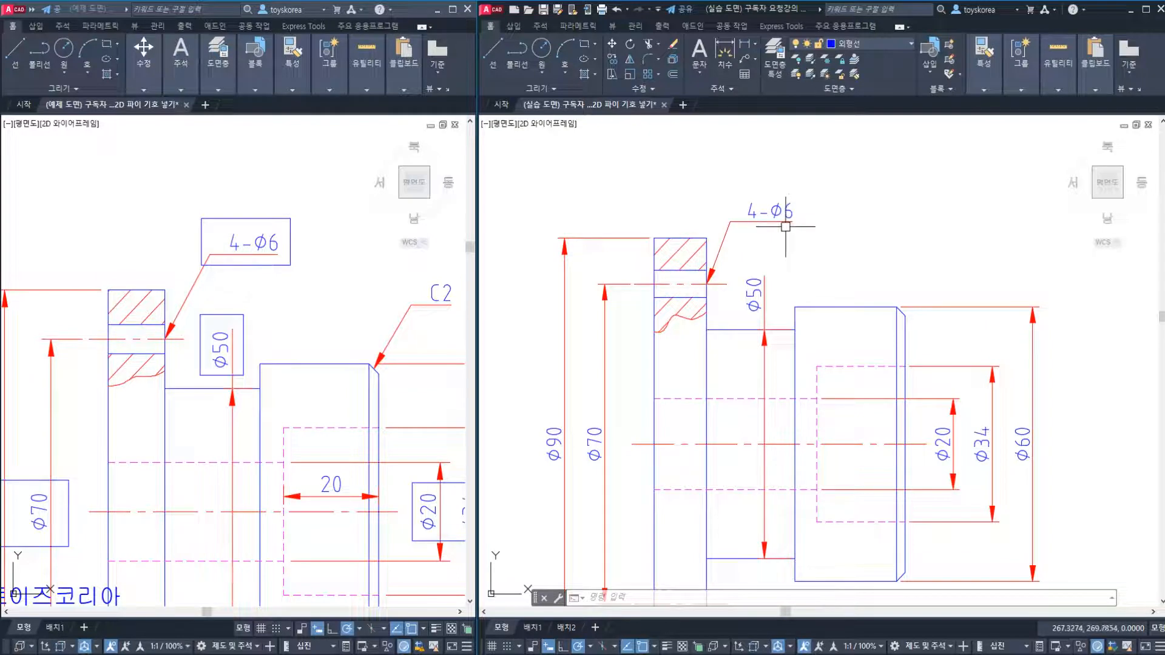
middle_drag(802, 297, 824, 253)
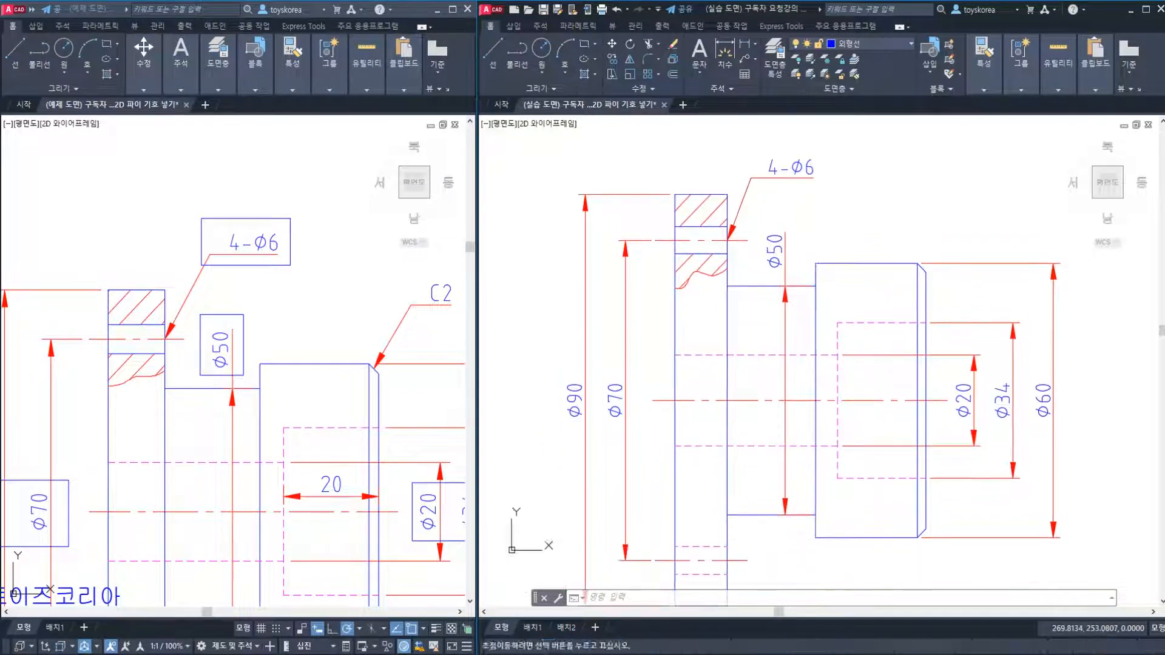
mouse_move(828, 315)
middle_down()
mouse_move(818, 296)
mouse_move(785, 293)
mouse_move(776, 323)
middle_up()
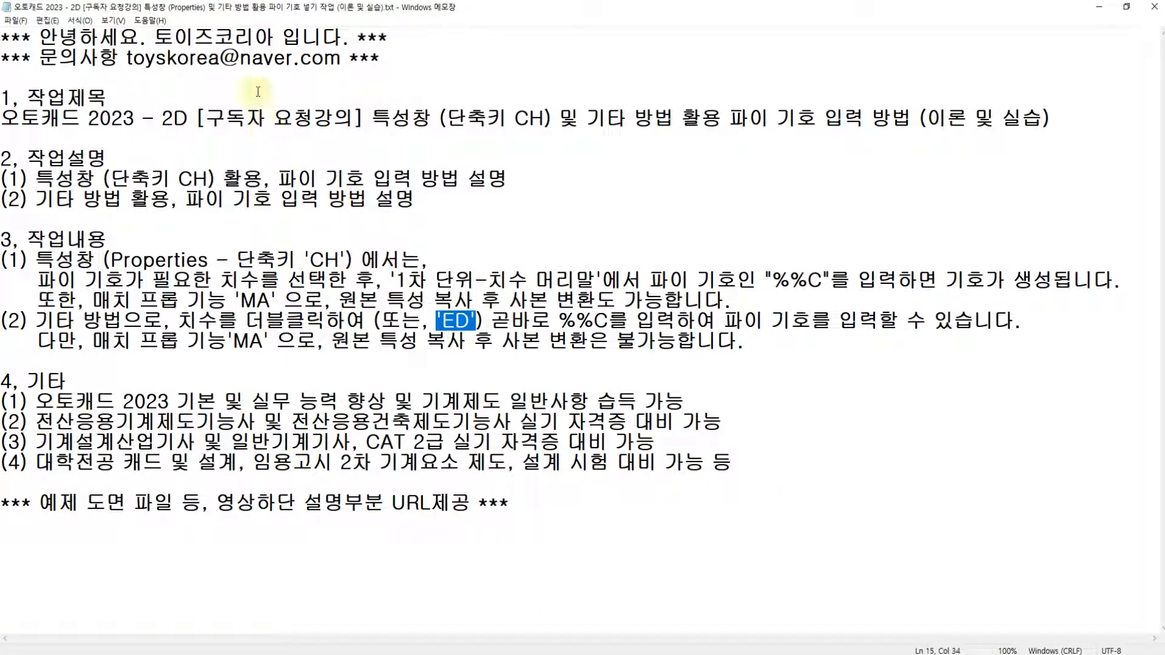
- Switch to the Notepad lecture notes and review the title line and the work contents on entering the diameter symbol
click(203, 126)
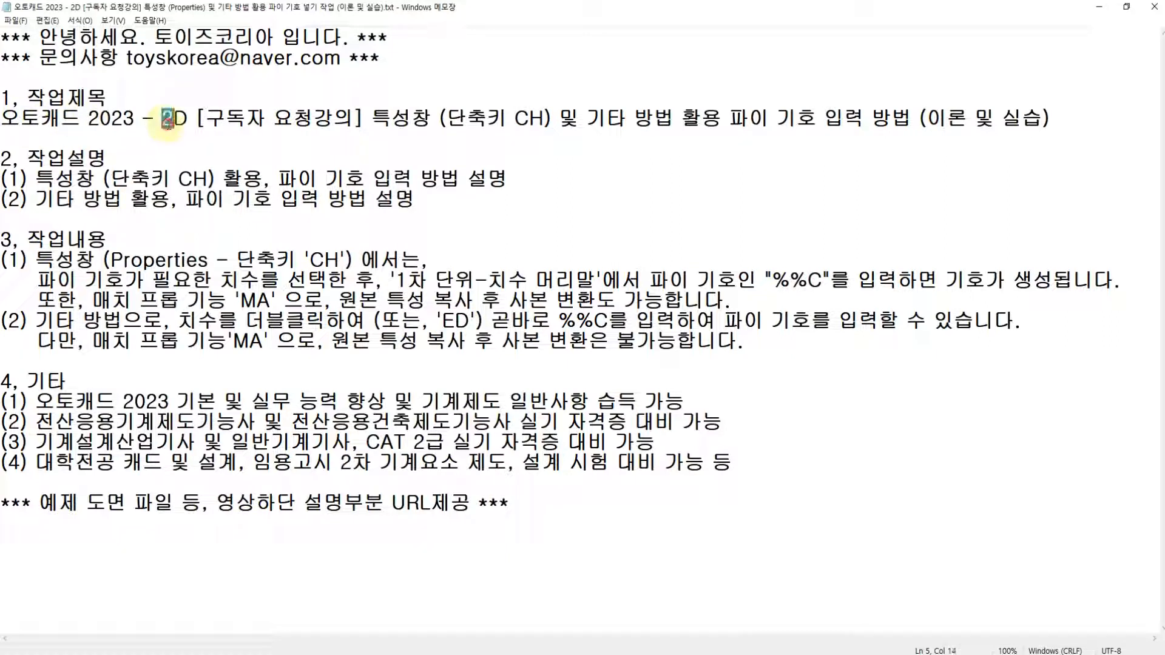
drag(206, 119, 415, 120)
click(466, 120)
click(435, 120)
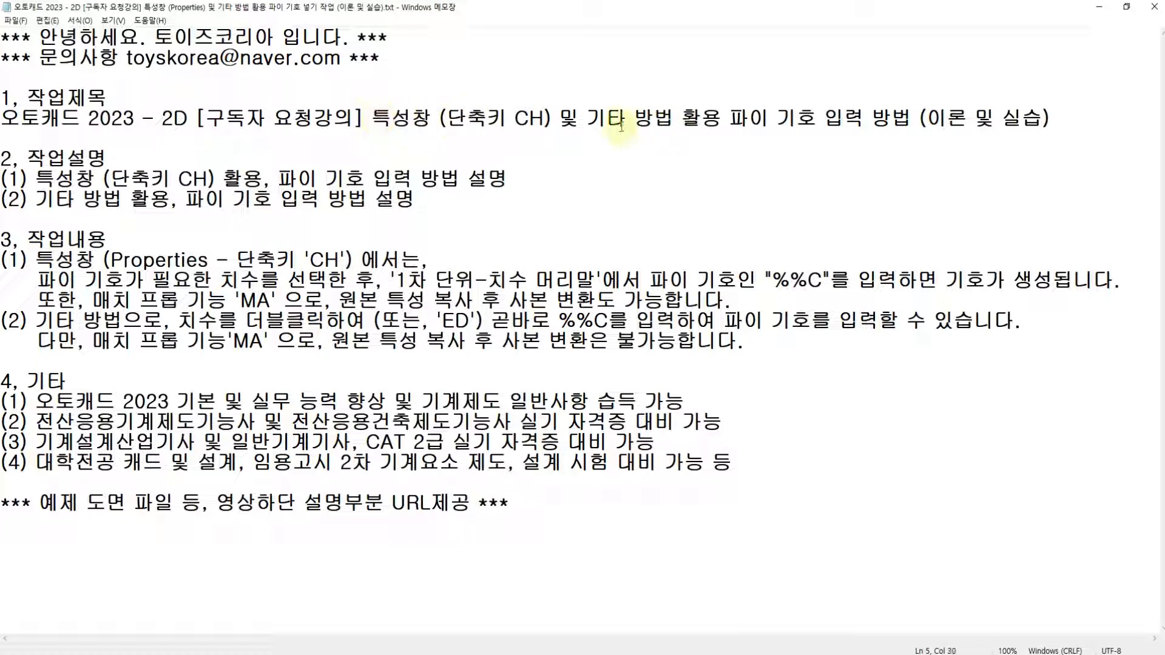
drag(606, 119, 912, 119)
click(408, 297)
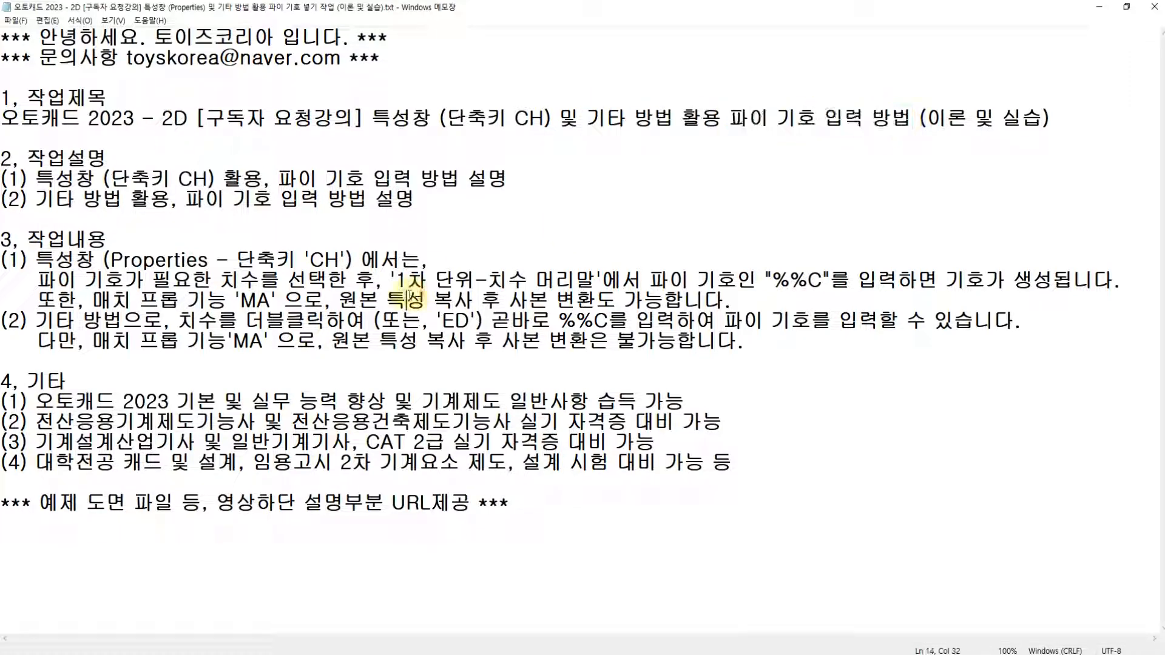
drag(37, 259, 3, 260)
click(136, 154)
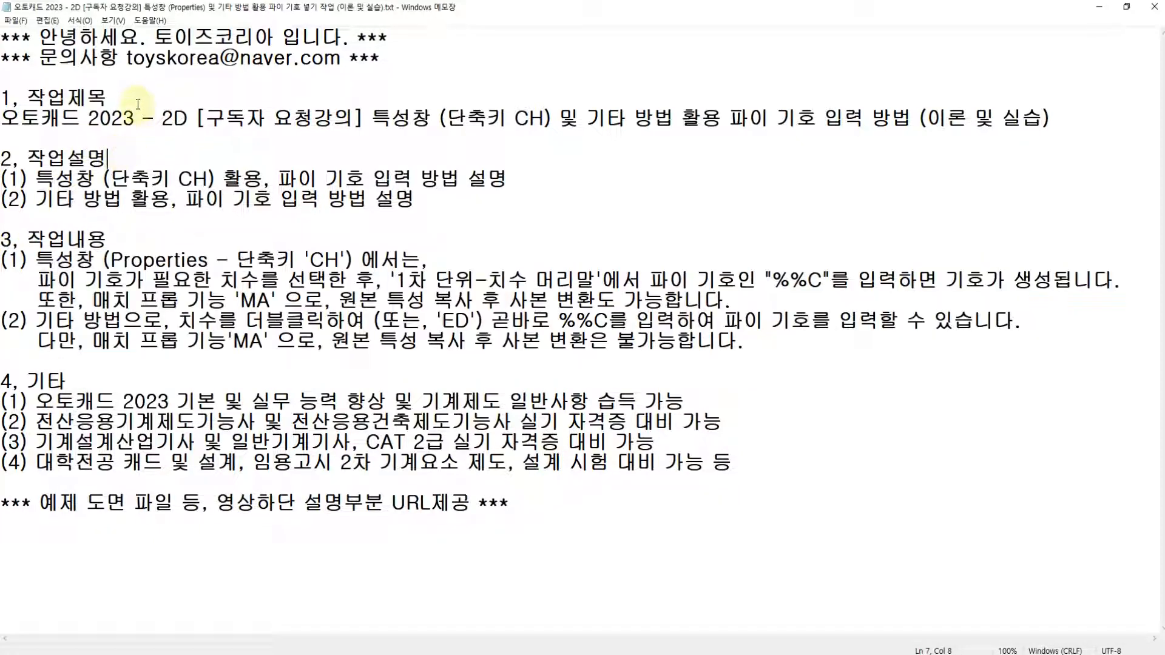